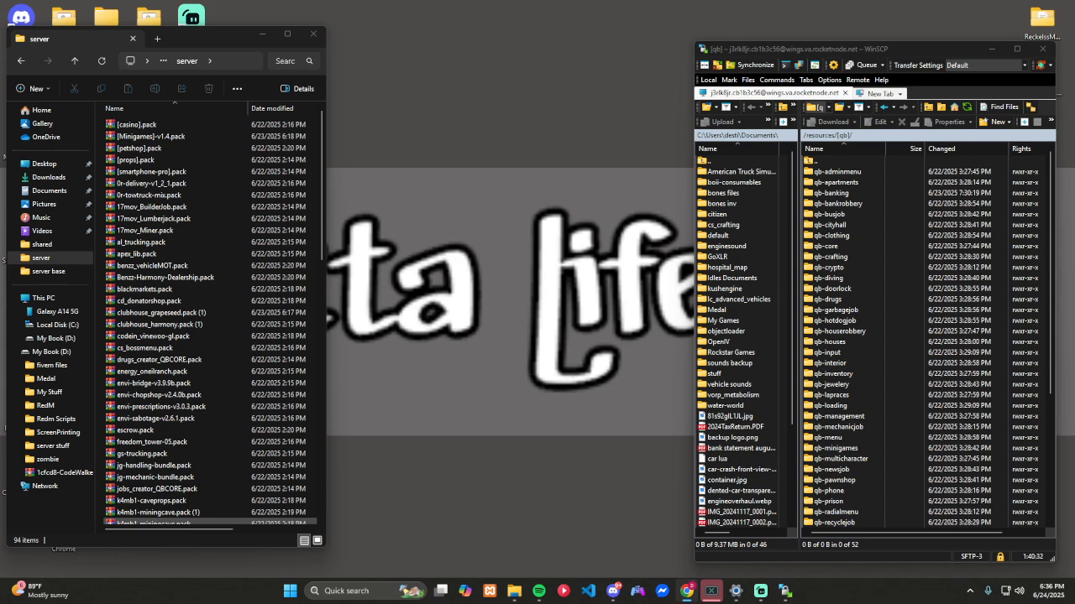
Step: In the browser's server file manager, locate the qb-phone folder in resources/[qb], selecting it and clearing the selection
left_click(687, 591)
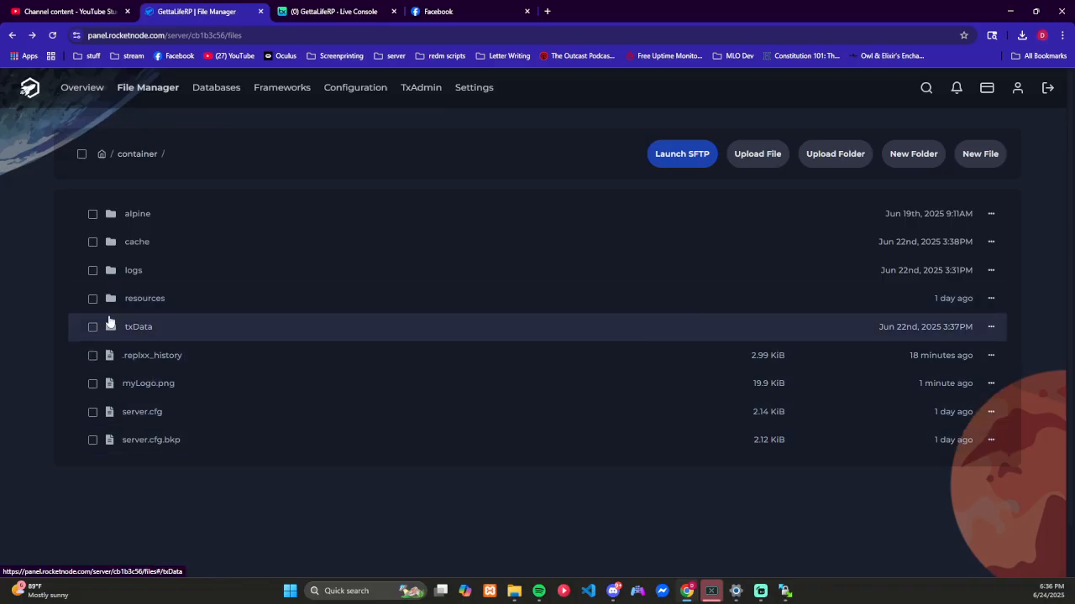
left_click(137, 300)
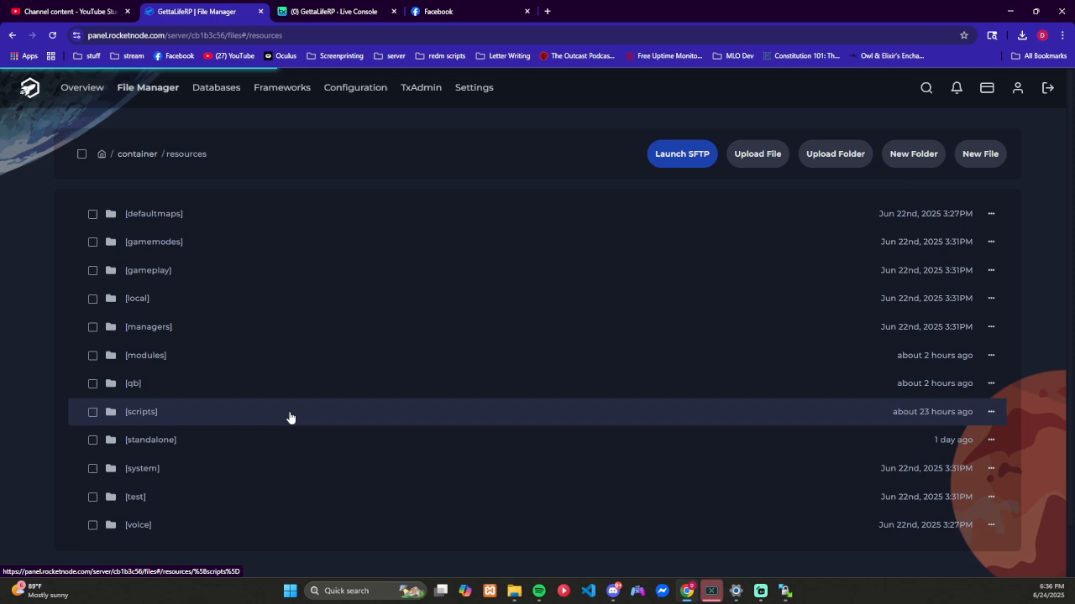
left_click(180, 388)
scroll(283, 431, "down", 6)
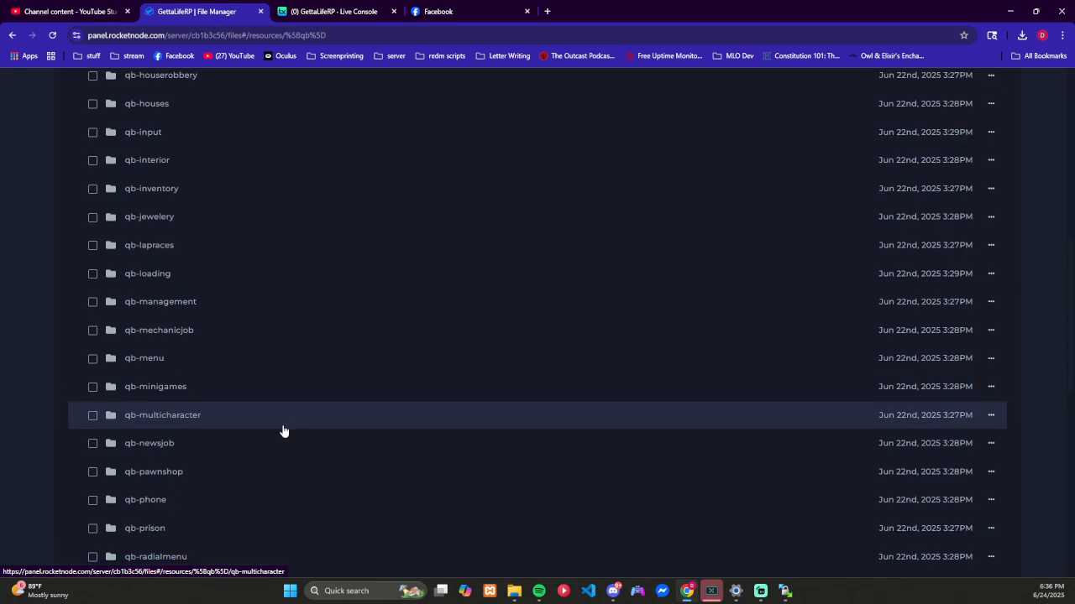
scroll(283, 432, "down", 2)
left_click(93, 336)
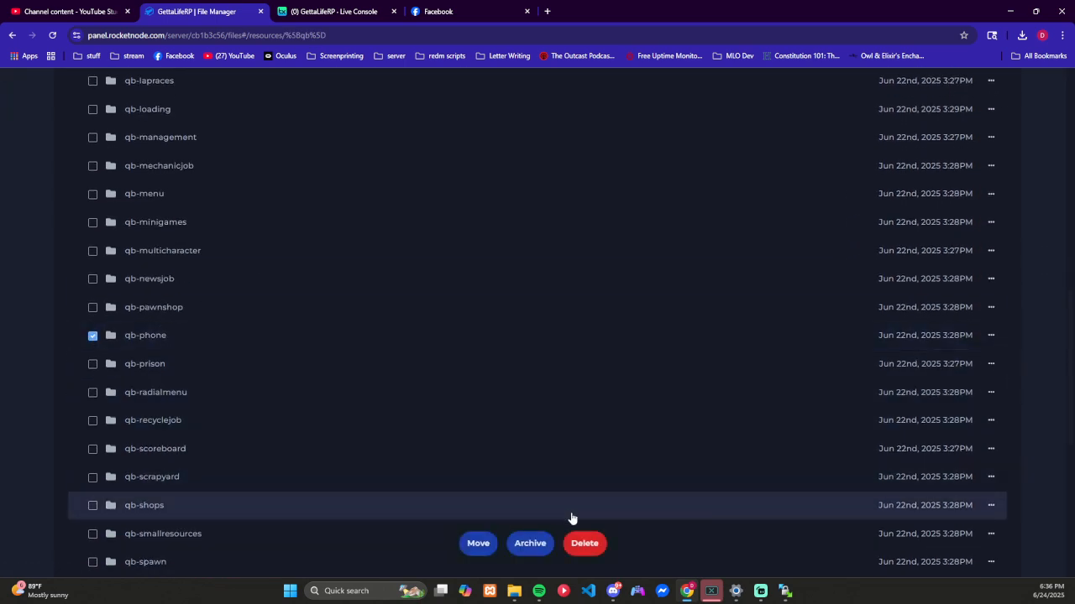
left_click(93, 336)
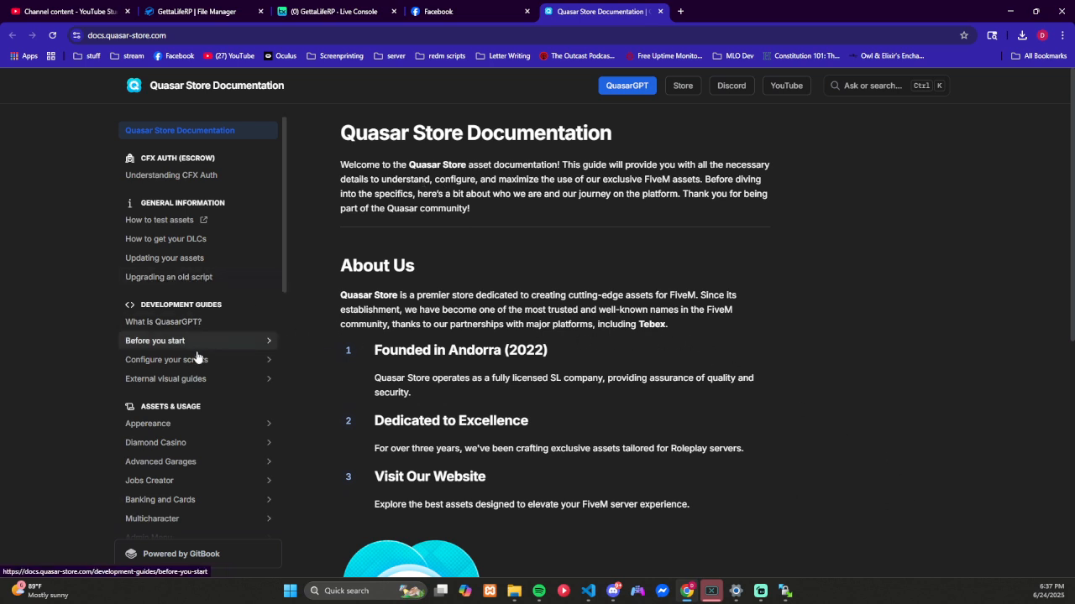
Step: Open the Installation page of Smartphone PRO in the Quasar Store documentation
scroll(204, 347, "down", 4)
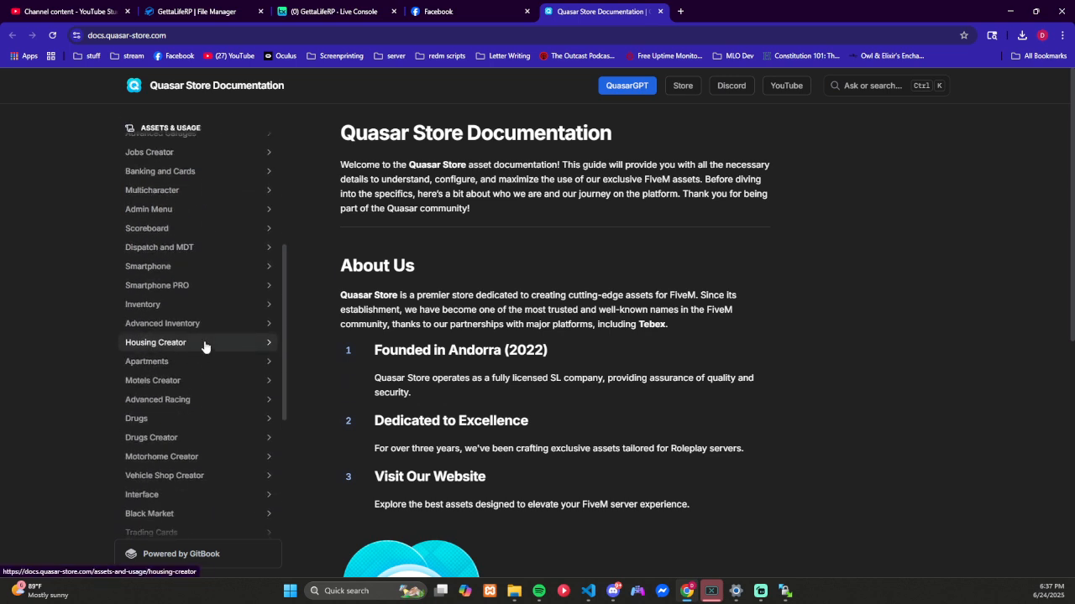
scroll(206, 346, "up", 1)
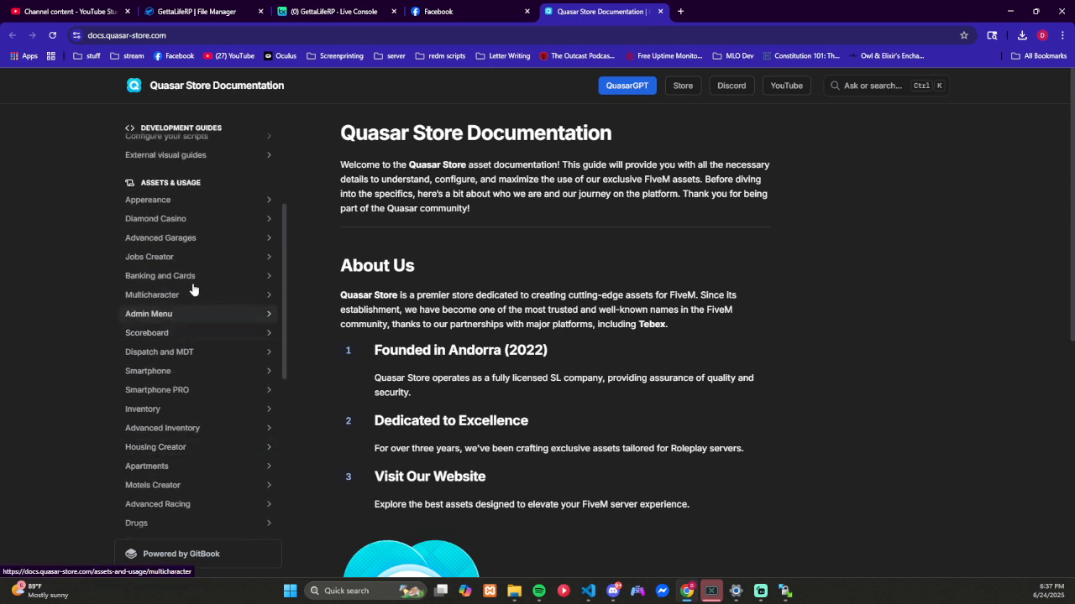
left_click(174, 393)
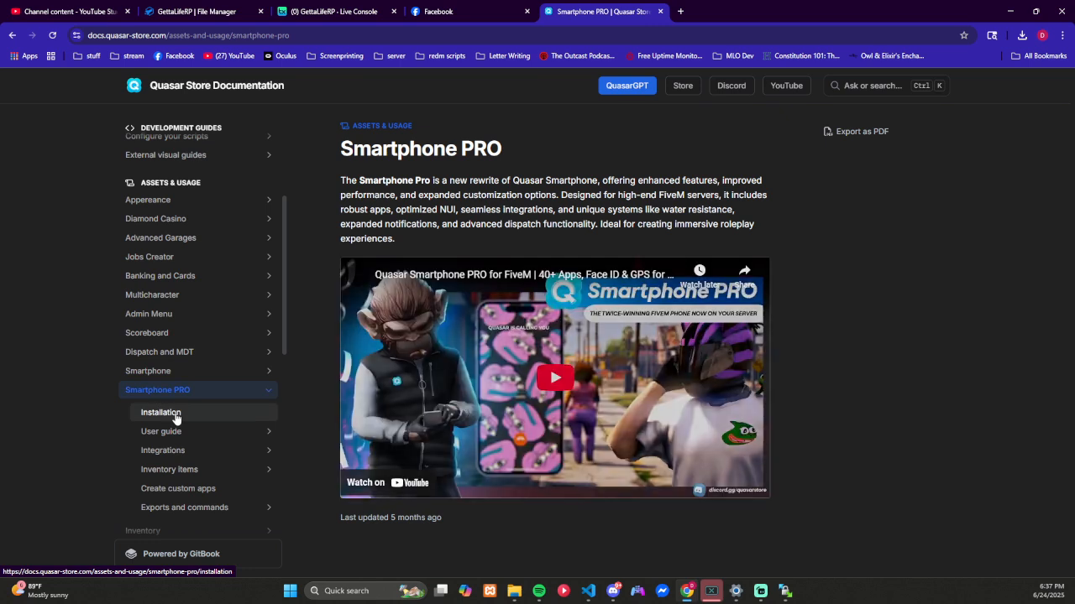
left_click(176, 416)
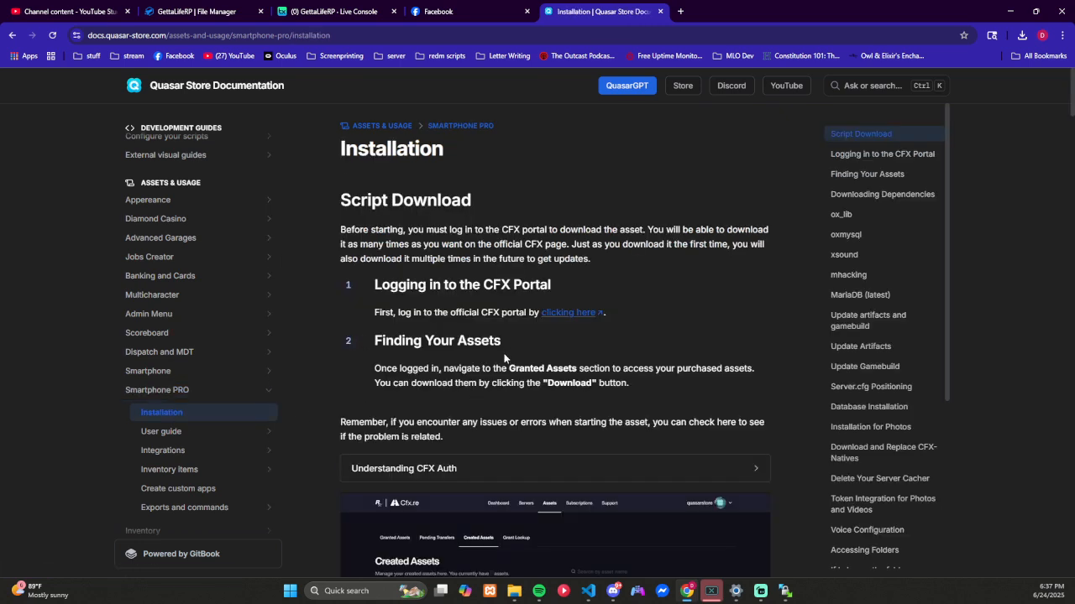
Step: Download ox_lib.zip from the v3.30.6 release linked in the guide's dependencies section and return to the guide
scroll(468, 337, "down", 1)
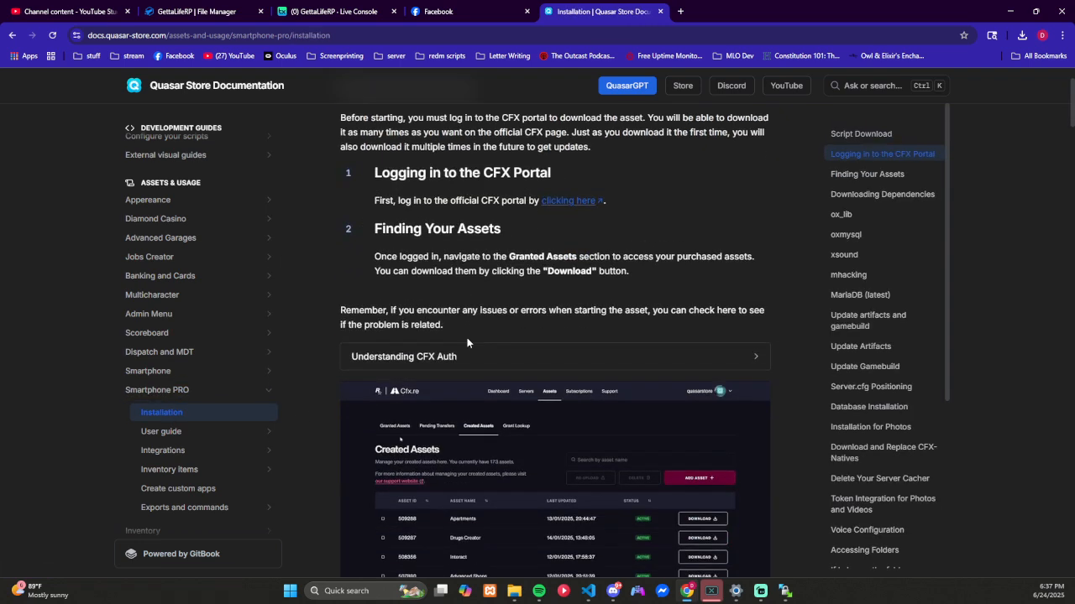
scroll(467, 337, "down", 1)
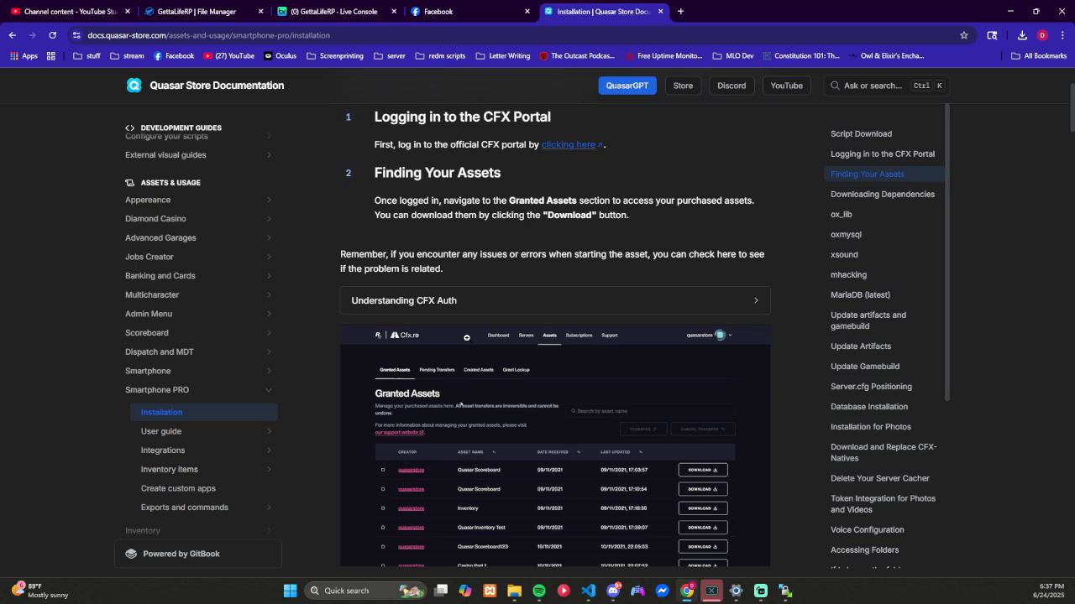
scroll(466, 338, "down", 3)
scroll(467, 339, "down", 4)
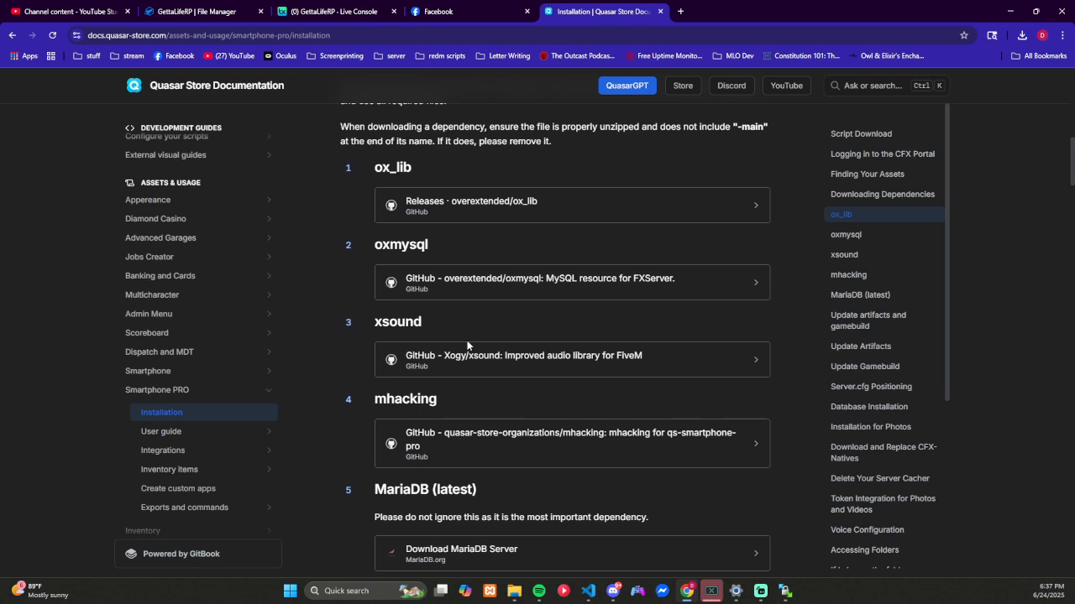
scroll(467, 345, "up", 1)
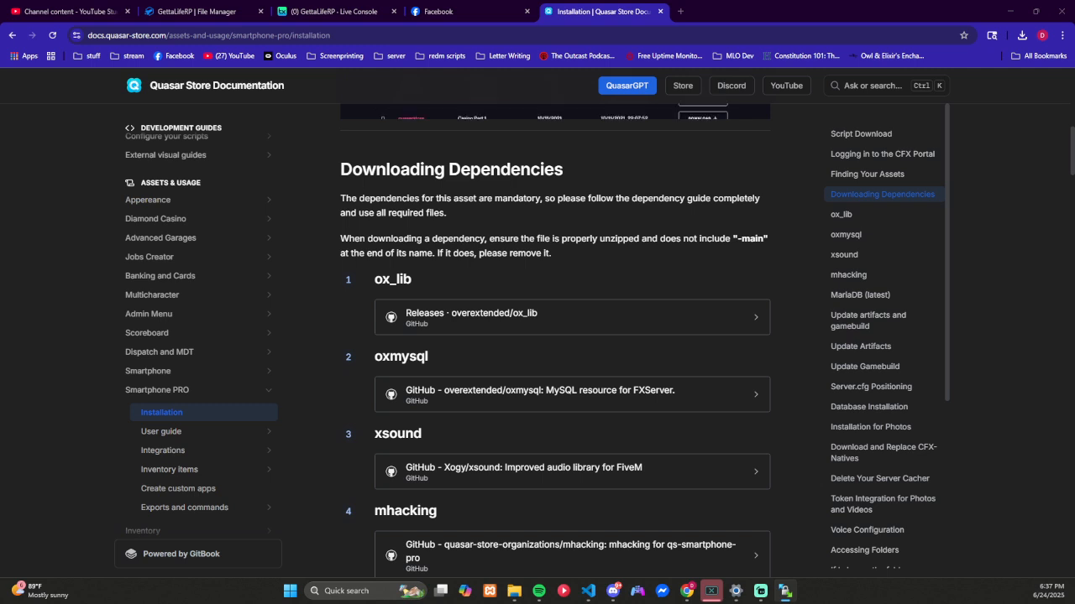
left_click(598, 320)
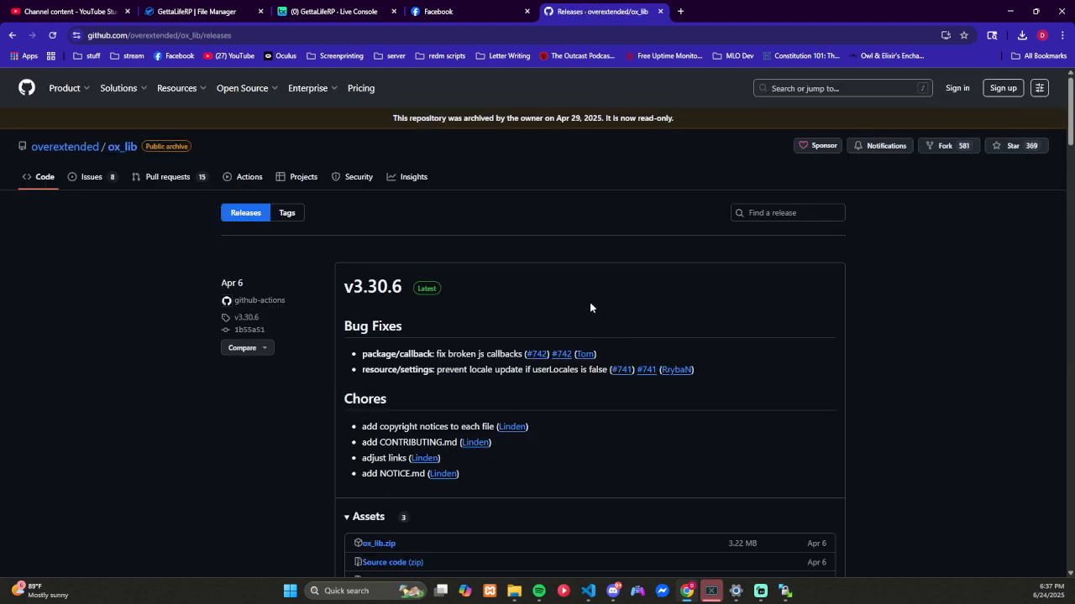
scroll(591, 308, "down", 3)
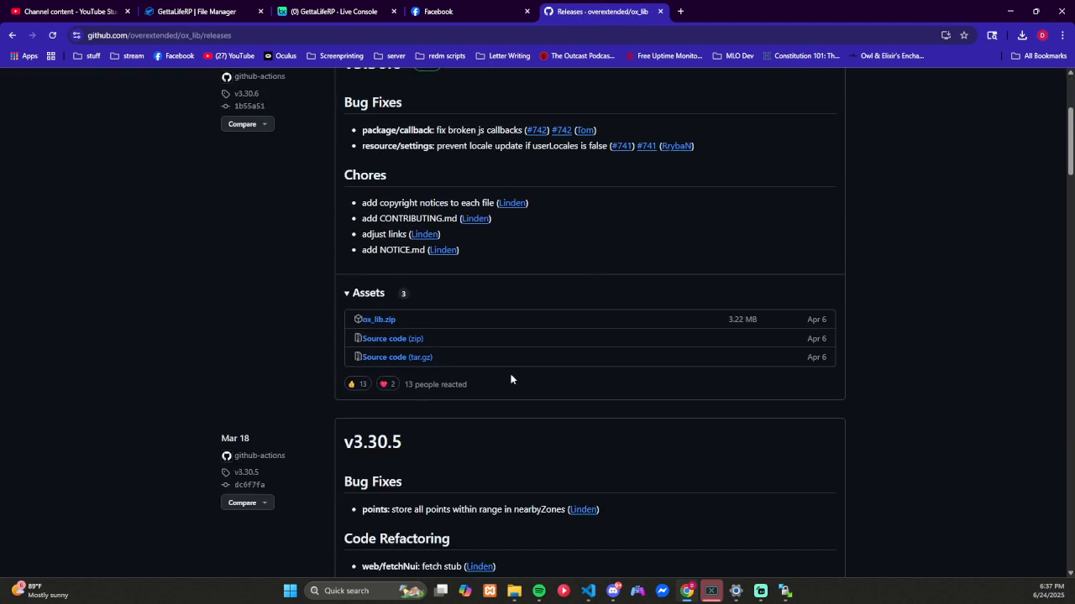
left_click(390, 326)
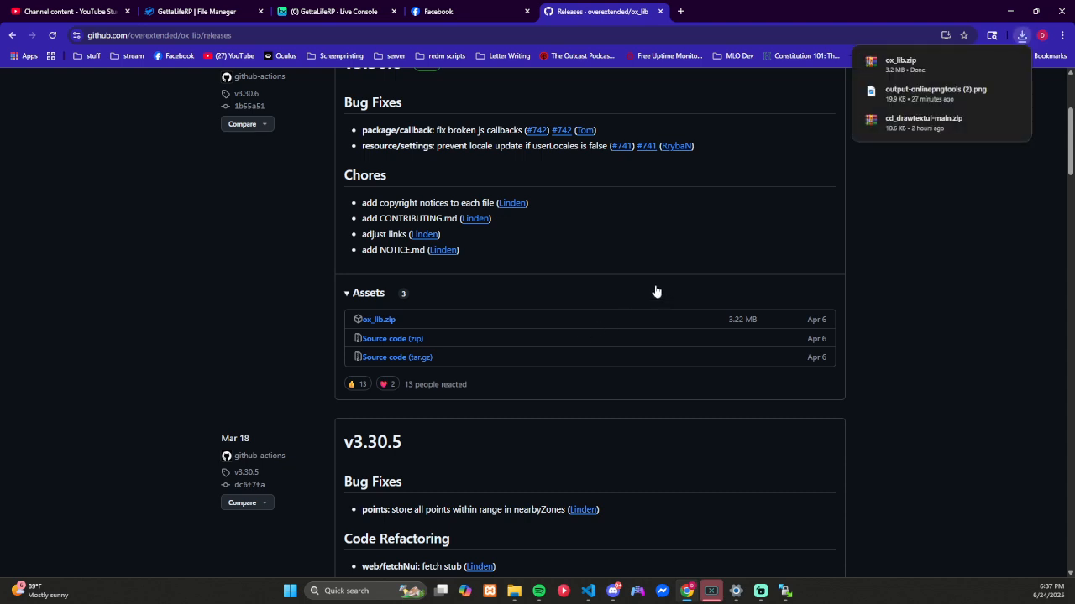
key("alt+Left")
Step: Download the xsound repository as a ZIP from the guide's dependency link and return to the guide
scroll(588, 306, "down", 2)
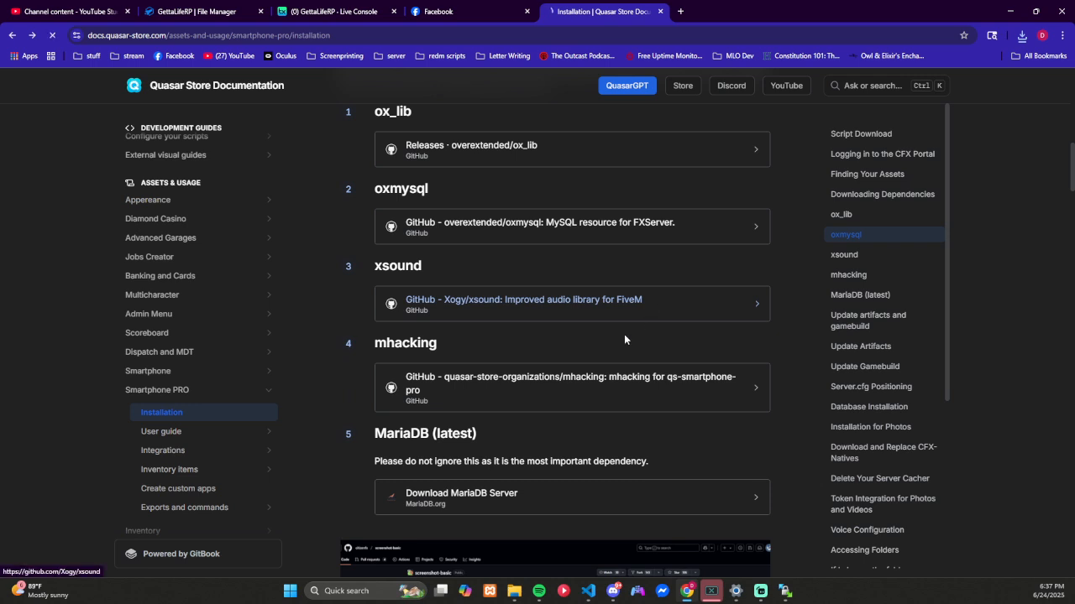
left_click(657, 303)
left_click(664, 192)
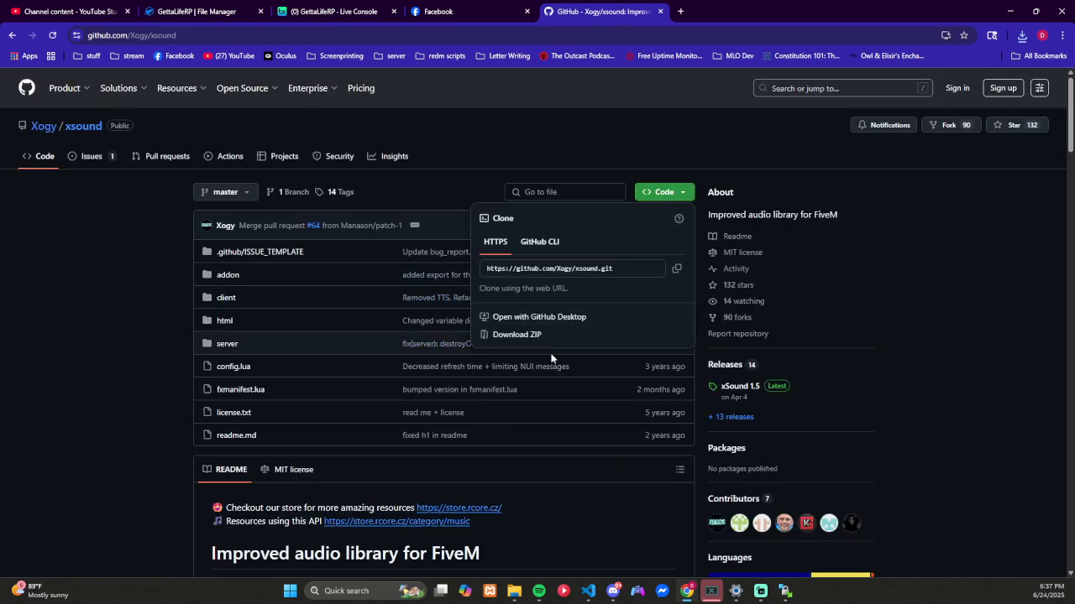
left_click(628, 335)
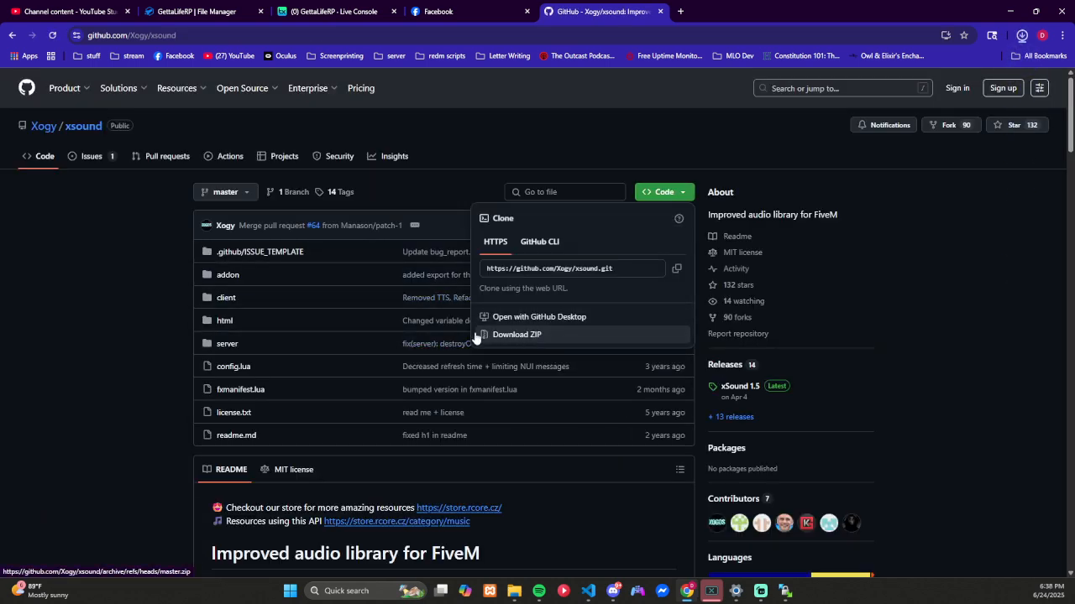
key("alt+Left")
Step: Download the mhacking repository as a ZIP from the guide's dependency link and return to the guide
scroll(570, 316, "down", 2)
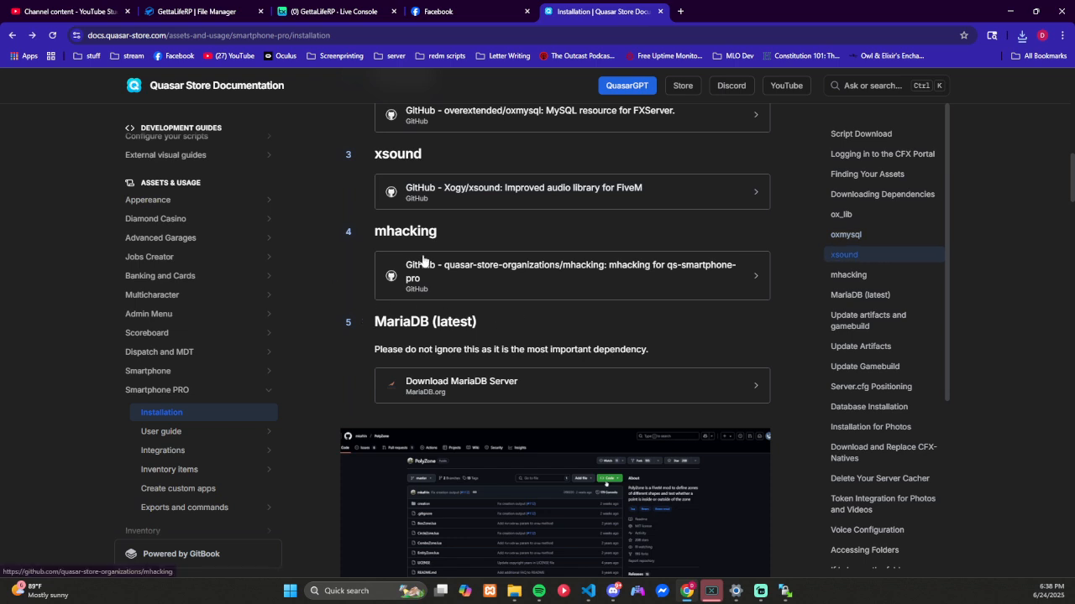
left_click(579, 297)
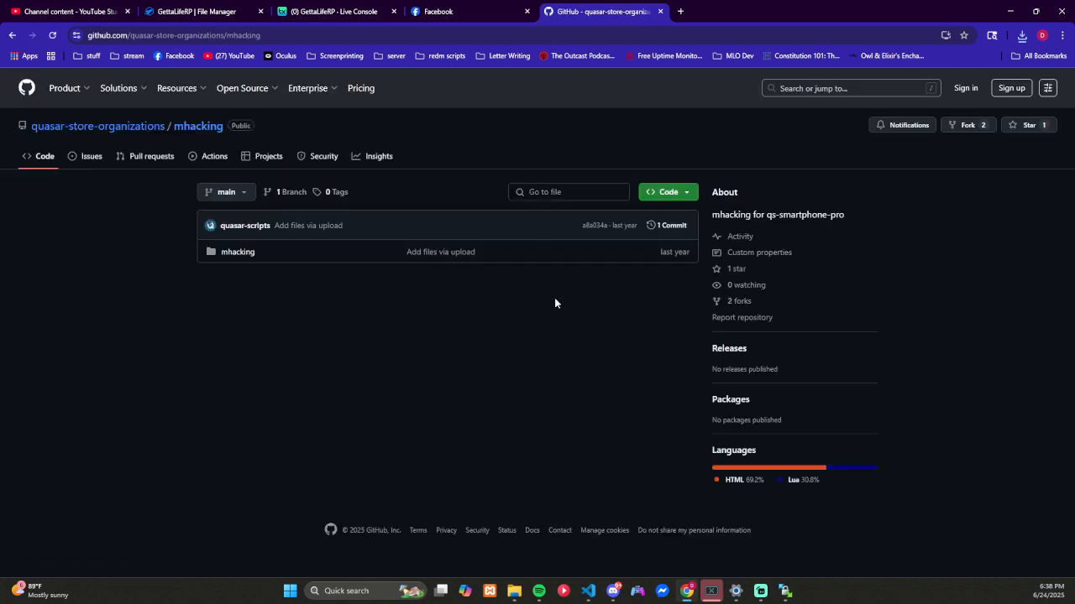
left_click(684, 195)
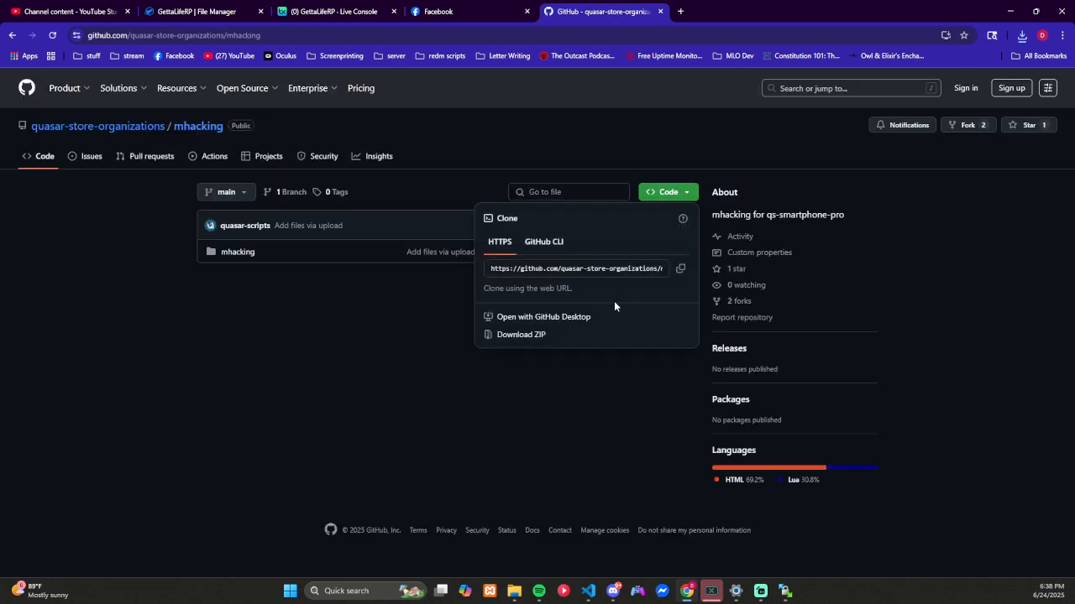
left_click(559, 340)
key("alt+Left")
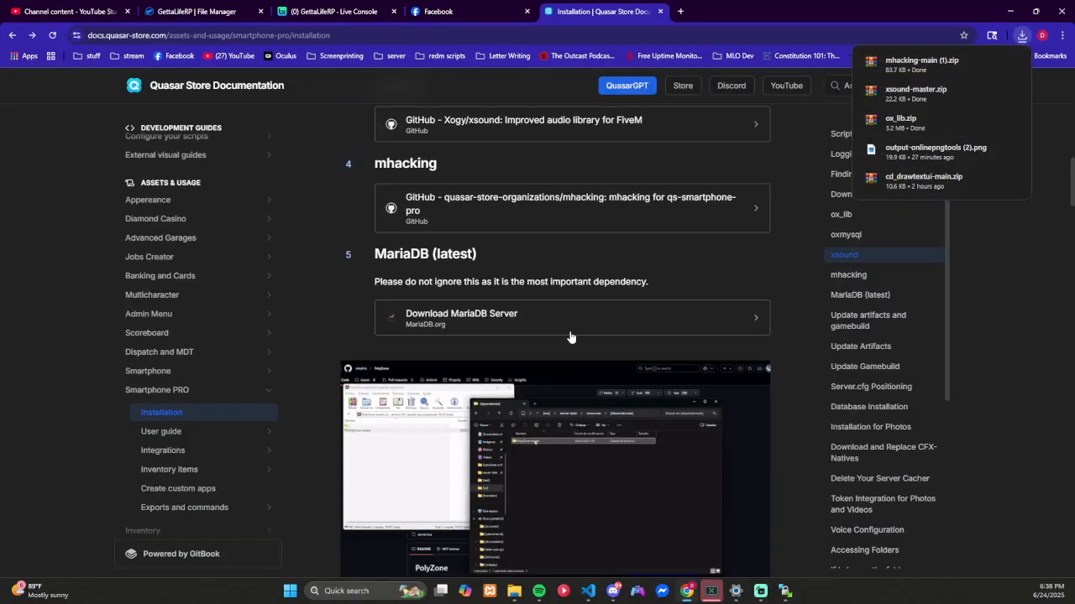
Step: Review the guide's sections on artifacts, gamebuild, server.cfg positioning and database installation, expanding the database instructions for qbcore
scroll(554, 329, "down", 2)
scroll(377, 323, "down", 3)
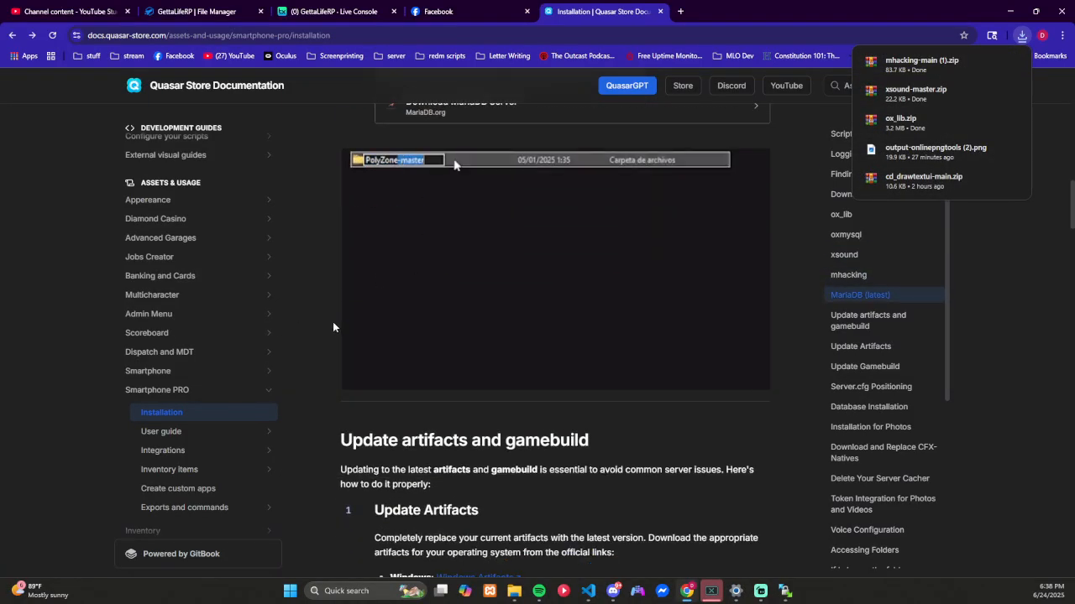
scroll(332, 322, "up", 3)
scroll(335, 304, "down", 5)
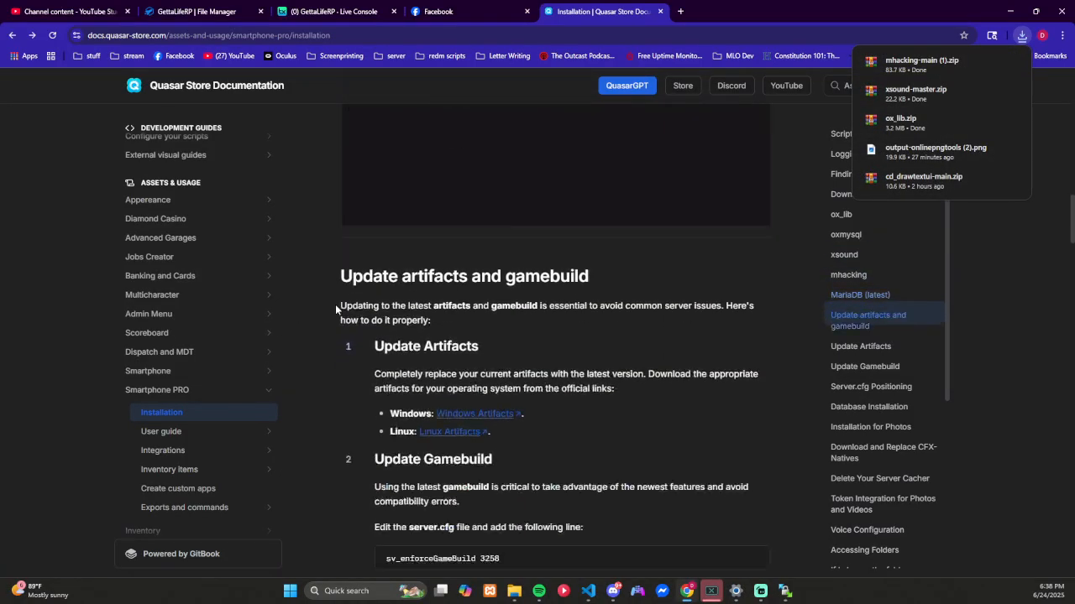
scroll(336, 304, "down", 2)
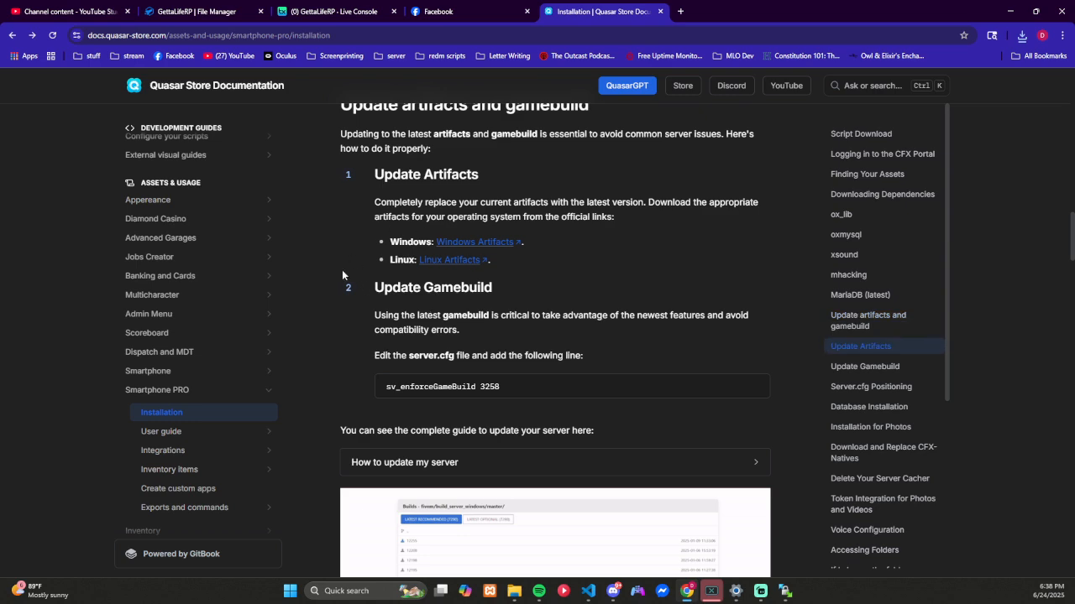
scroll(341, 309, "down", 3)
scroll(340, 311, "down", 4)
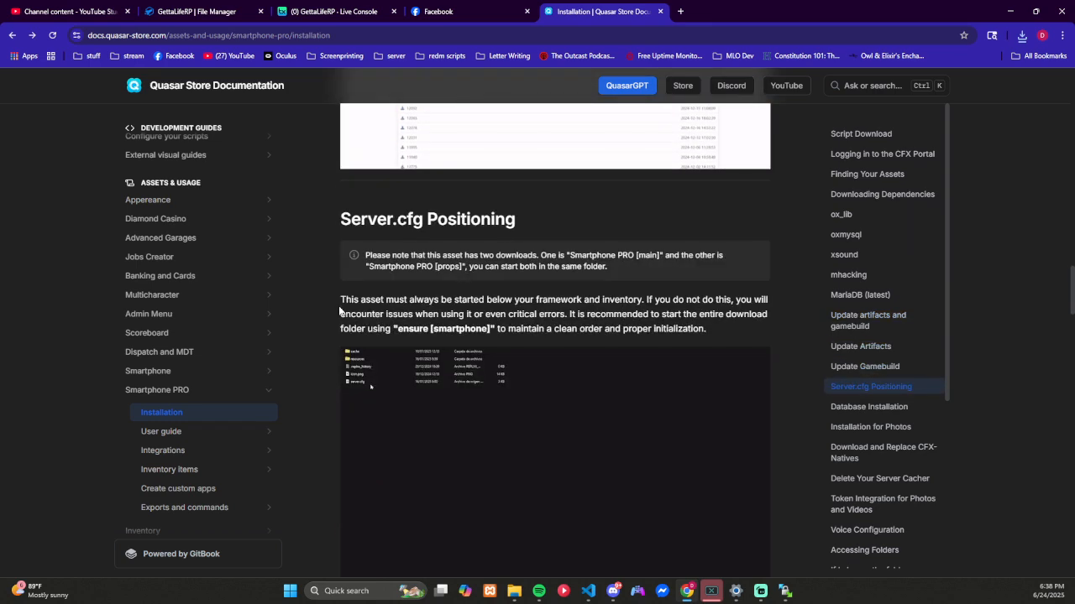
scroll(338, 309, "up", 4)
scroll(339, 309, "down", 5)
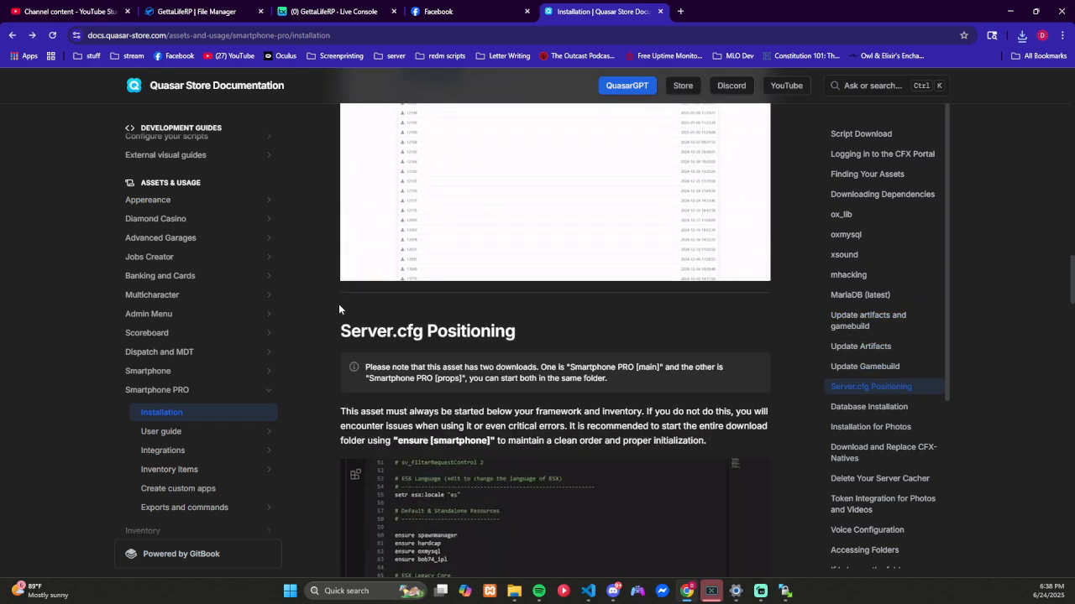
type("ensure [")
scroll(338, 309, "down", 3)
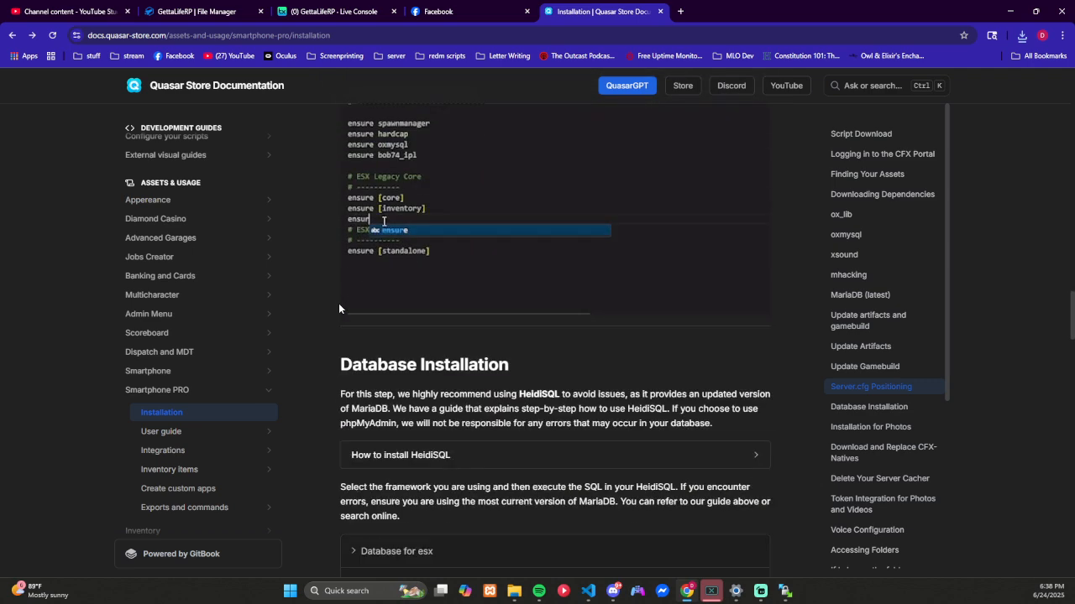
scroll(338, 309, "down", 2)
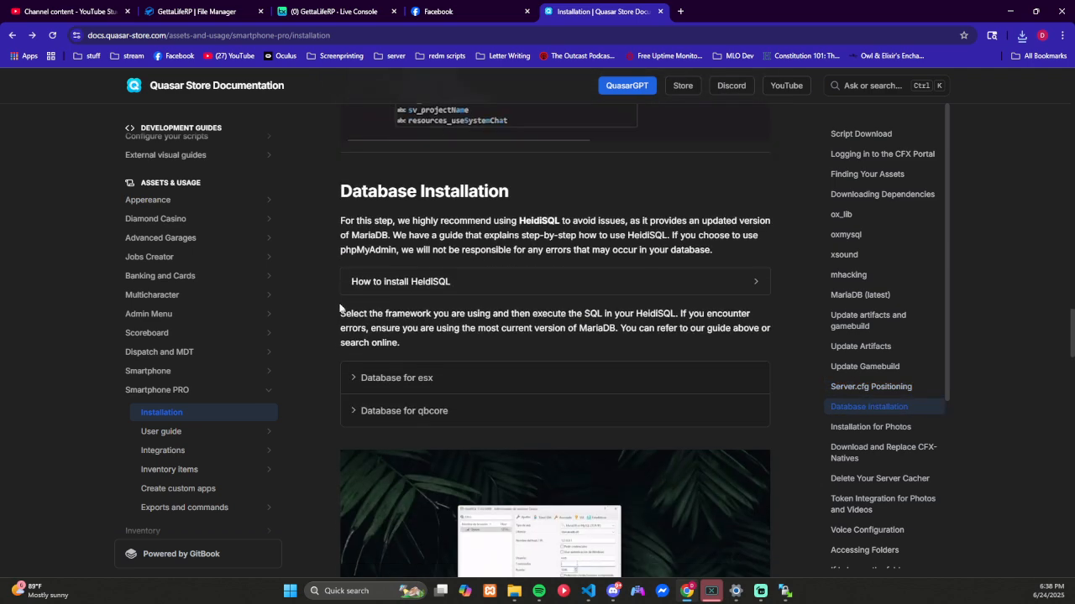
scroll(339, 309, "down", 3)
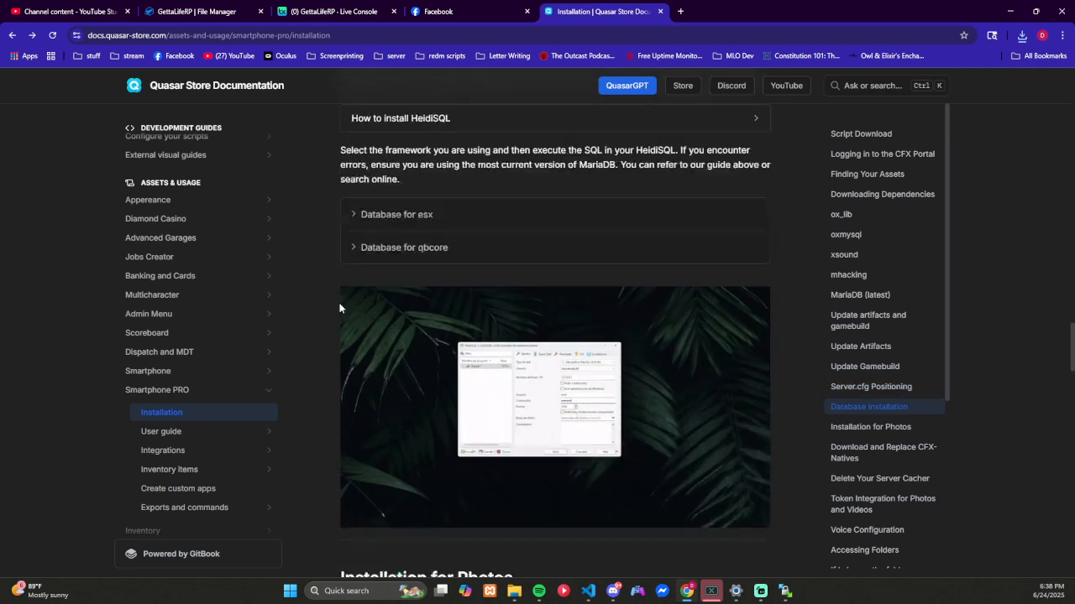
left_click(387, 189)
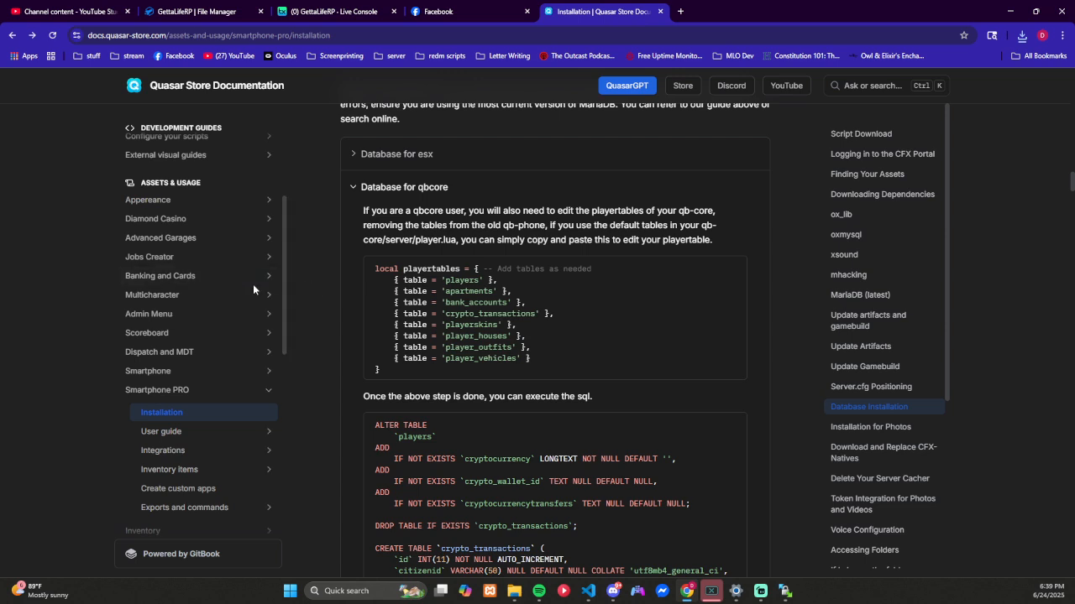
Step: Minimize the browser and show the Downloads folder in a new File Explorer tab
left_click(1010, 12)
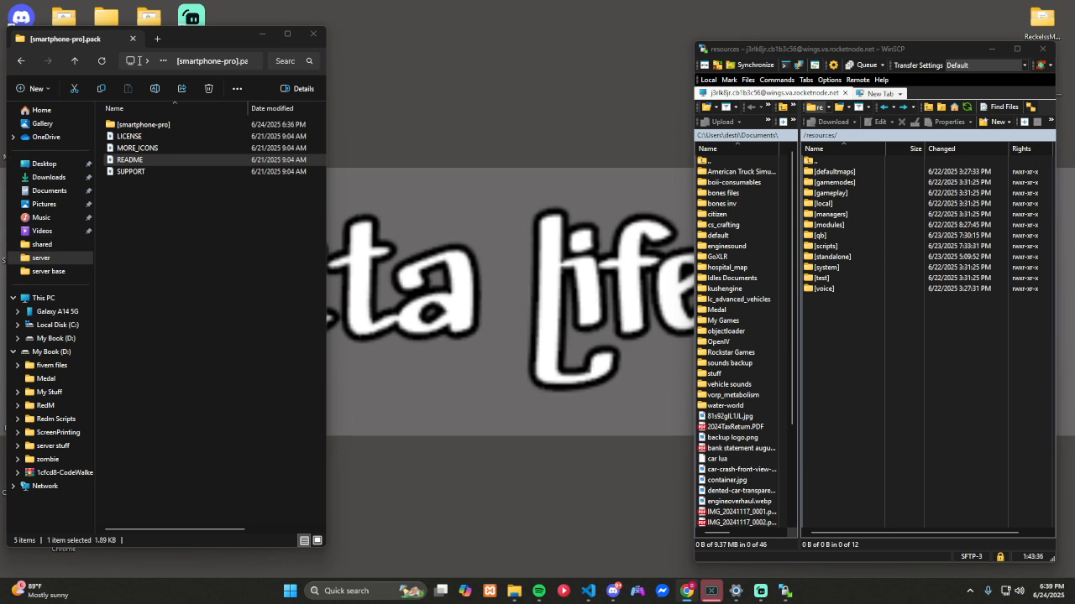
left_click(158, 39)
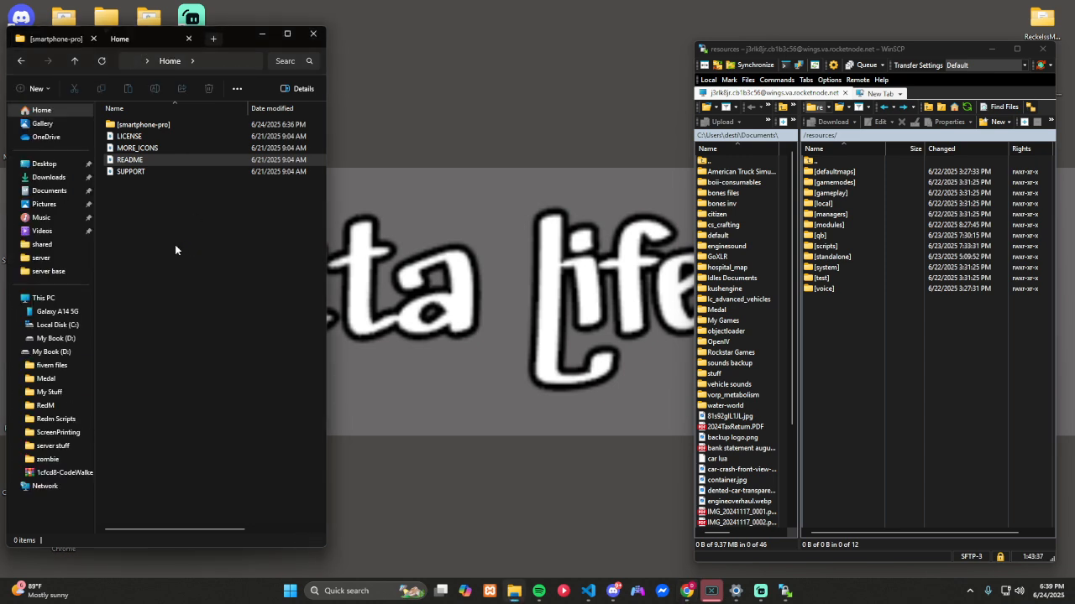
left_click(47, 177)
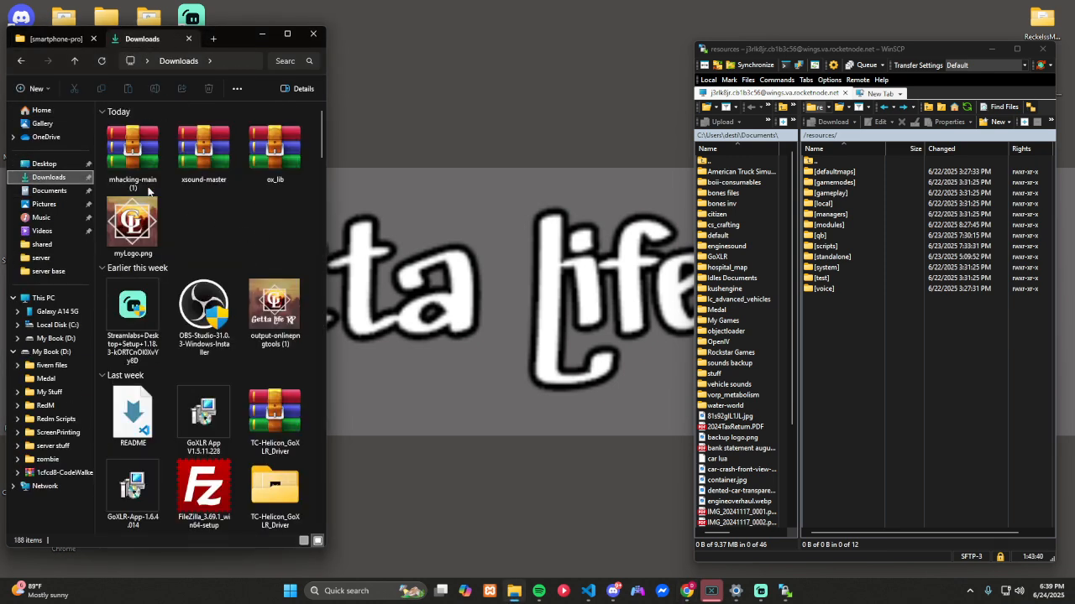
Step: Extract the mhacking-main (1) archive into its own folder in Downloads and close the archive
double_click(132, 155)
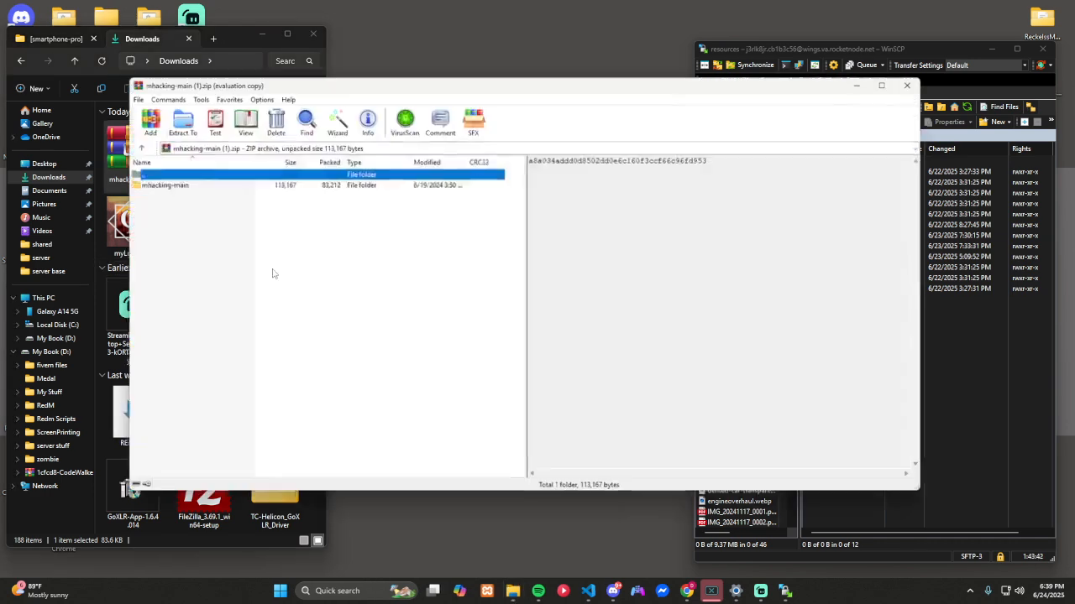
left_click(183, 122)
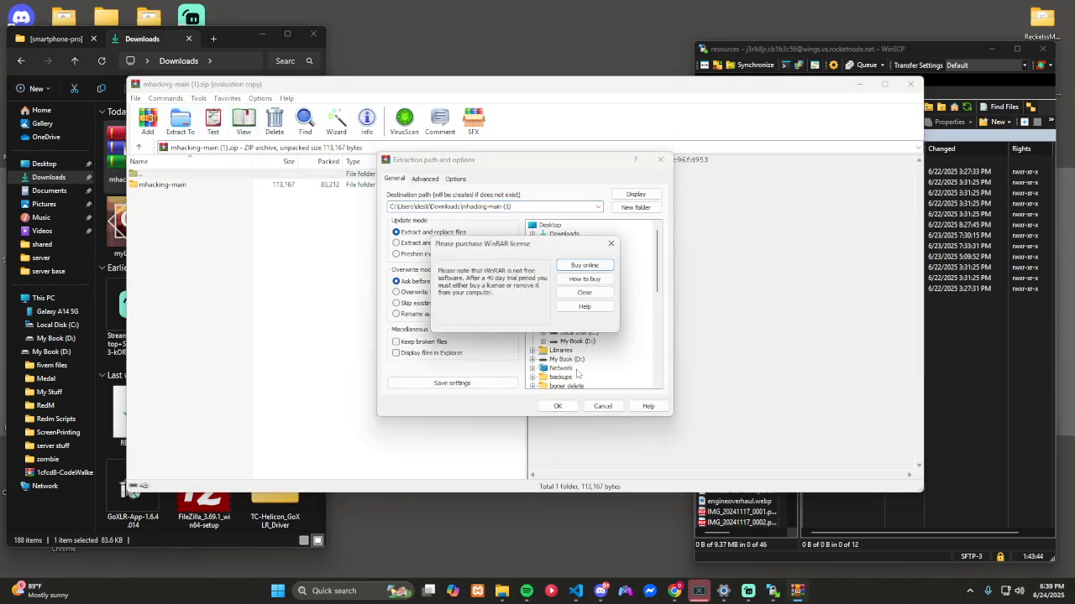
left_click(584, 292)
left_click(602, 405)
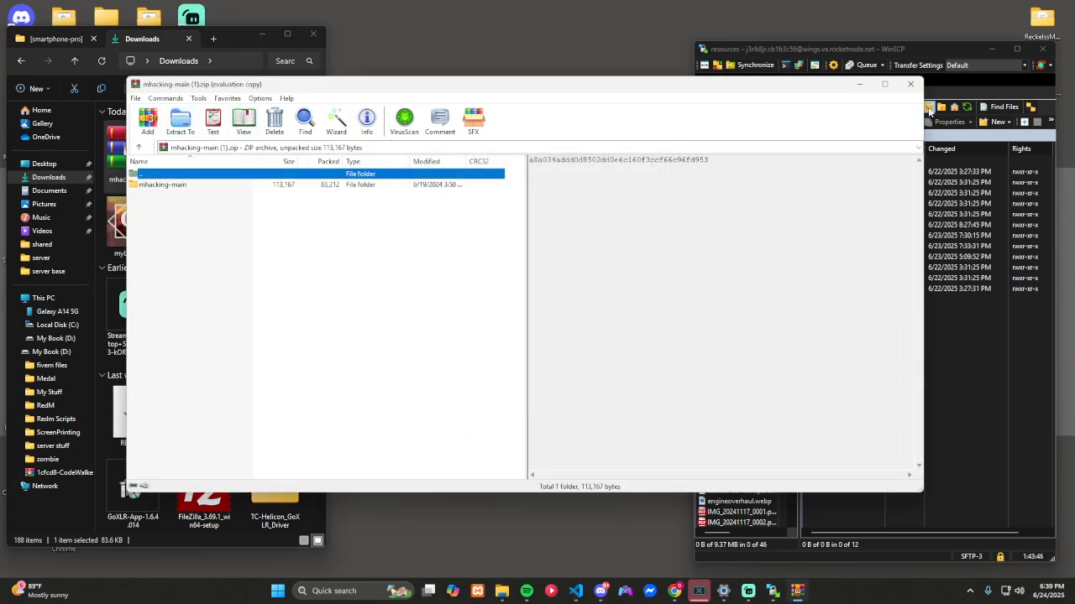
left_click(912, 85)
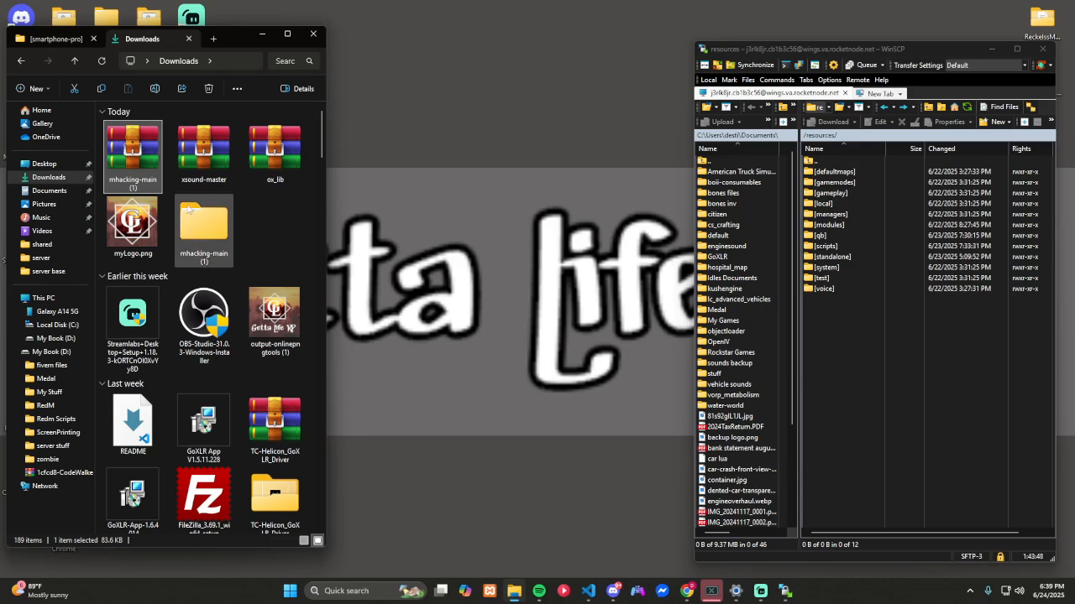
Step: Extract the xsound-master archive into its own folder in Downloads and close the archive
left_click(203, 151)
key("Return")
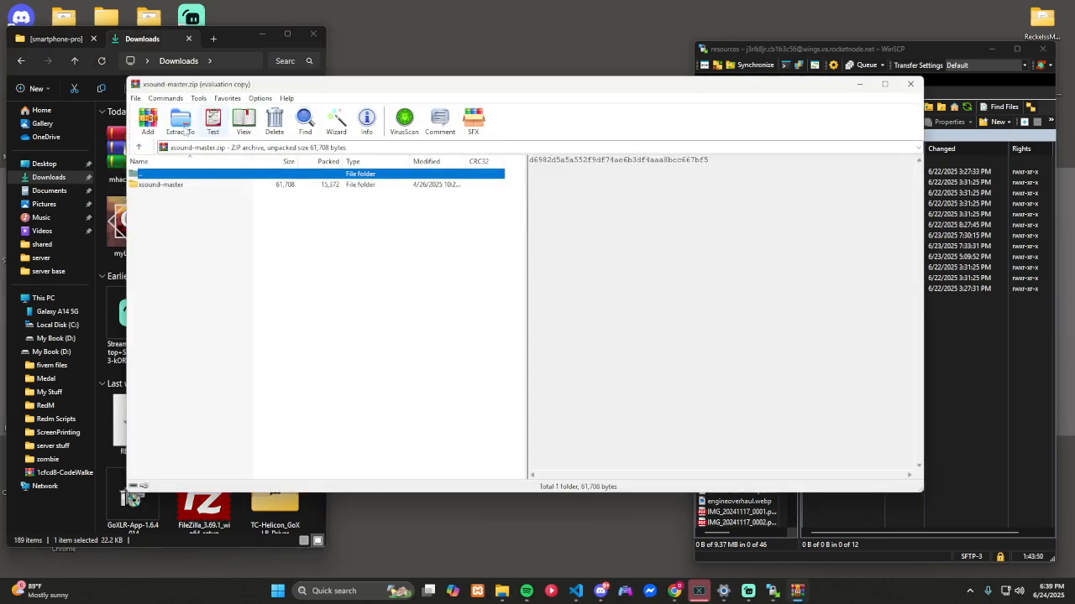
left_click(180, 122)
left_click(583, 292)
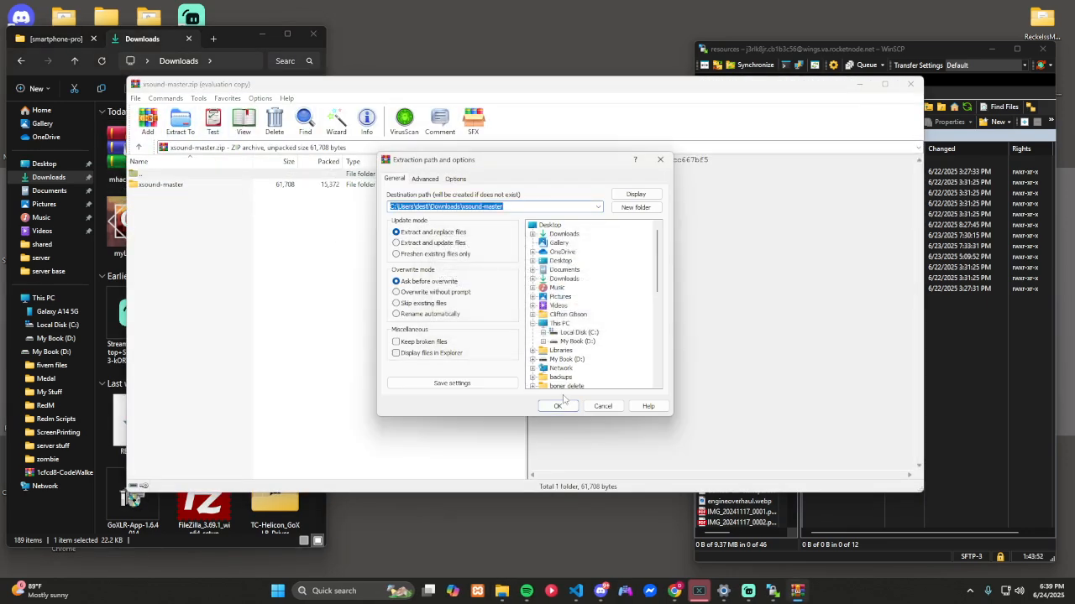
left_click(563, 407)
left_click(910, 84)
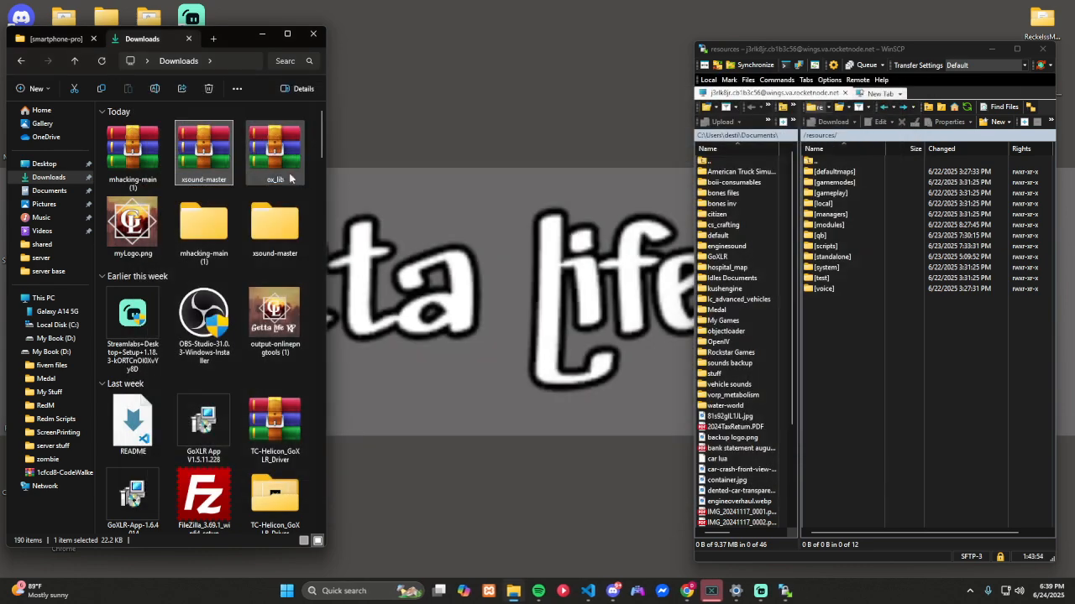
Step: Extract the ox_lib archive into its own folder in Downloads and close the archive
left_click(276, 151)
key("Return")
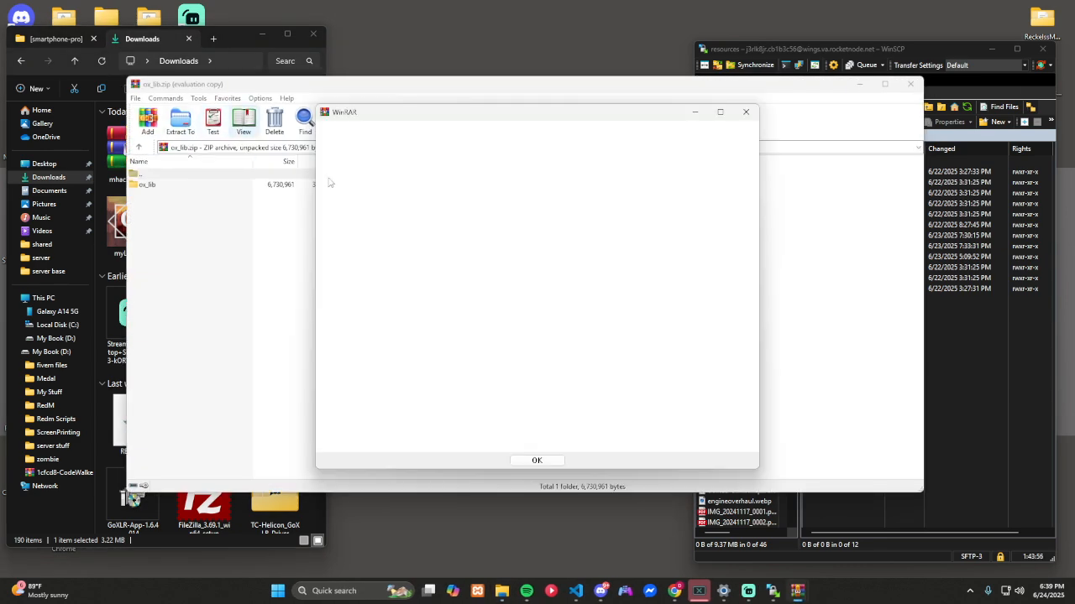
left_click(745, 113)
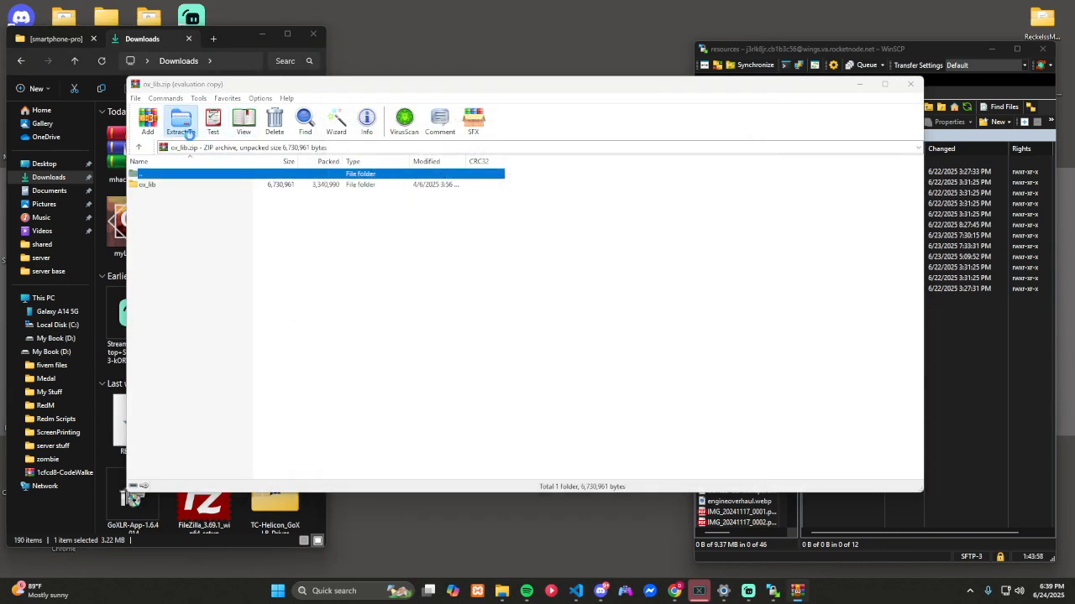
left_click(179, 122)
left_click(558, 406)
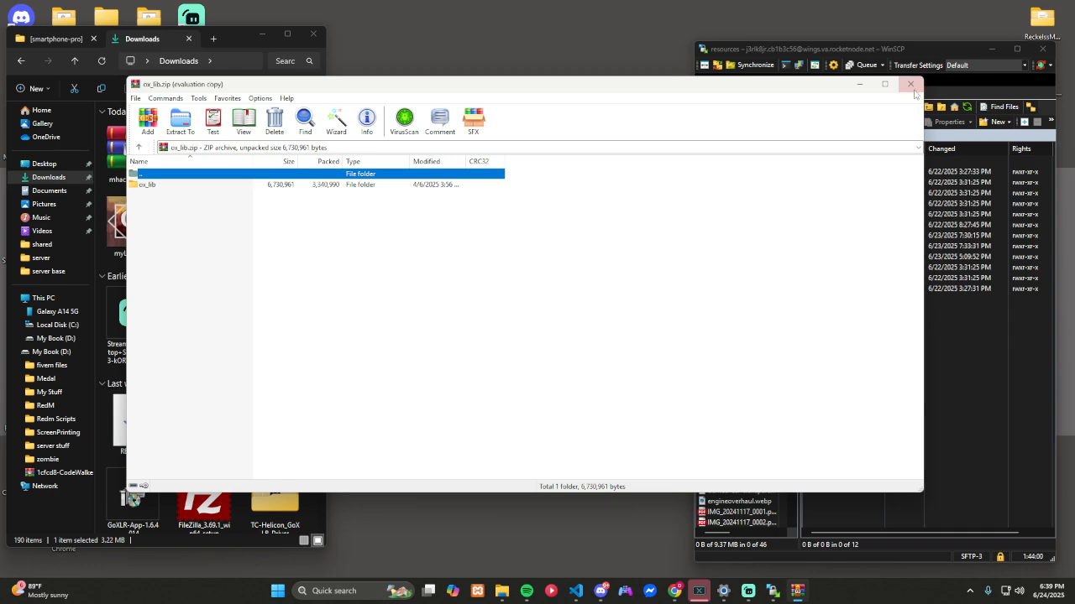
left_click(910, 84)
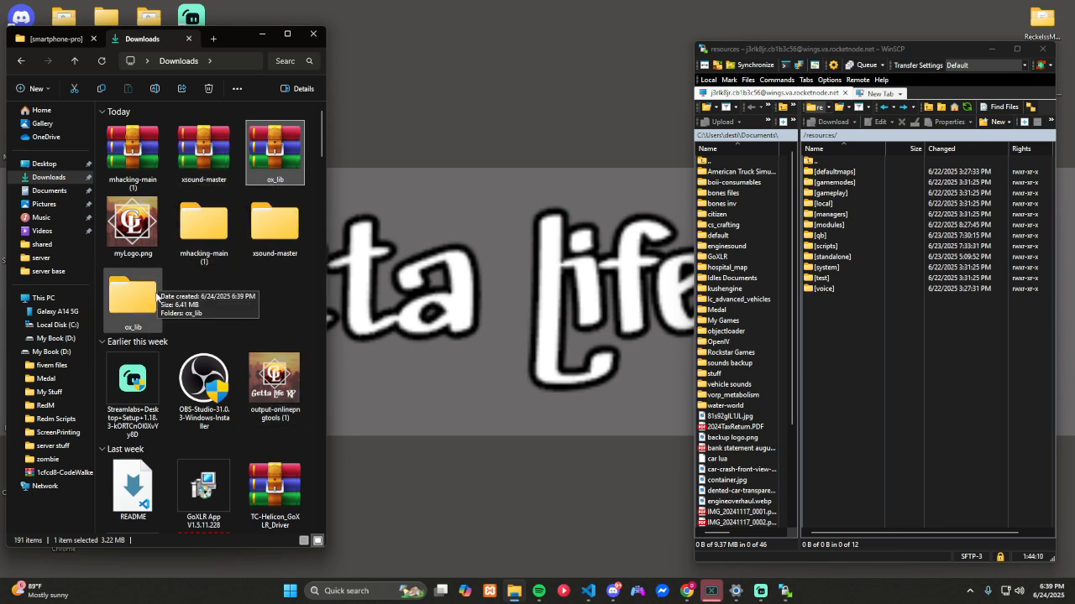
Step: Upload the inner ox_lib folder, which directly holds the resource files, to the server's /resources/[standalone] directory
double_click(850, 257)
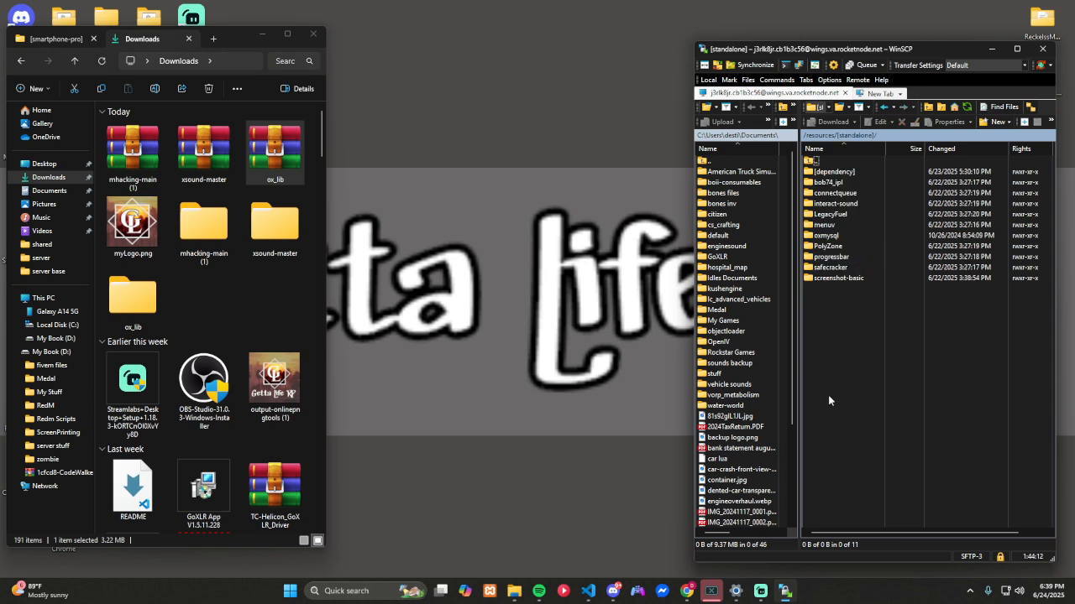
double_click(135, 305)
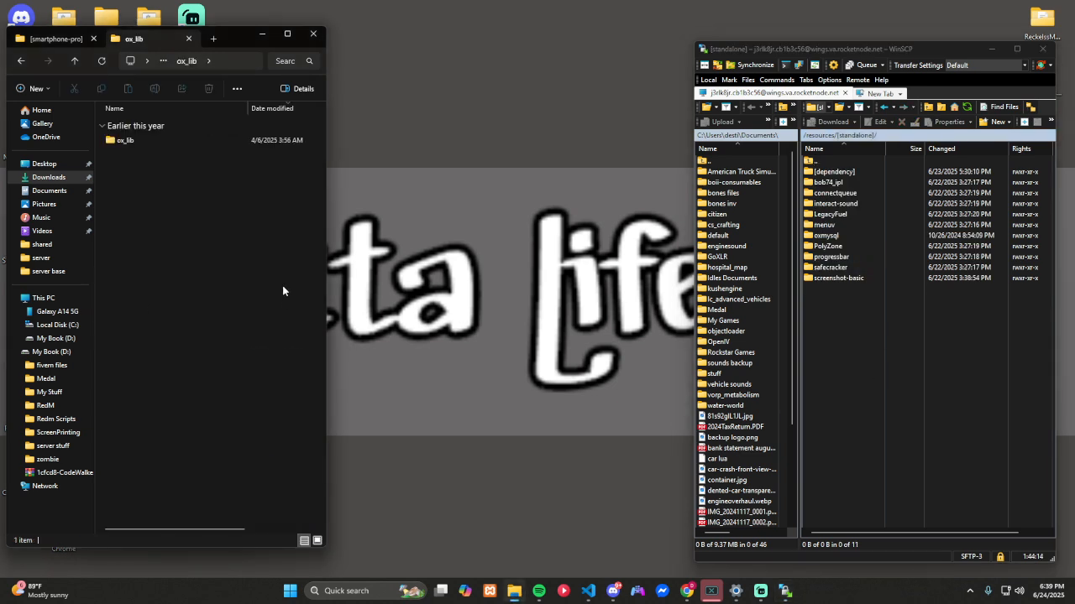
double_click(145, 146)
key("alt+Left")
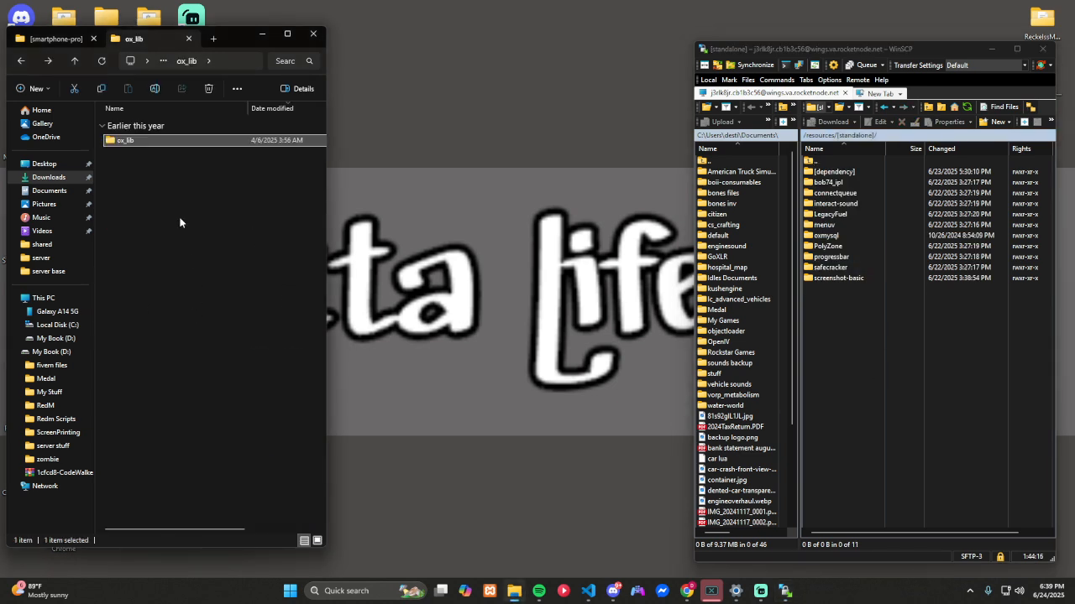
key("alt+Left")
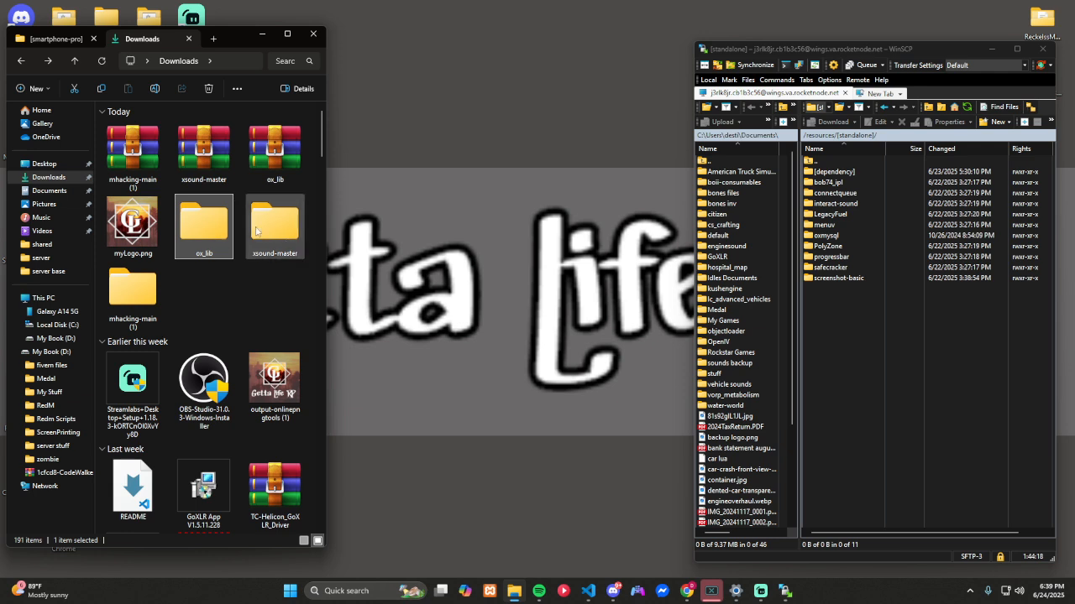
double_click(214, 239)
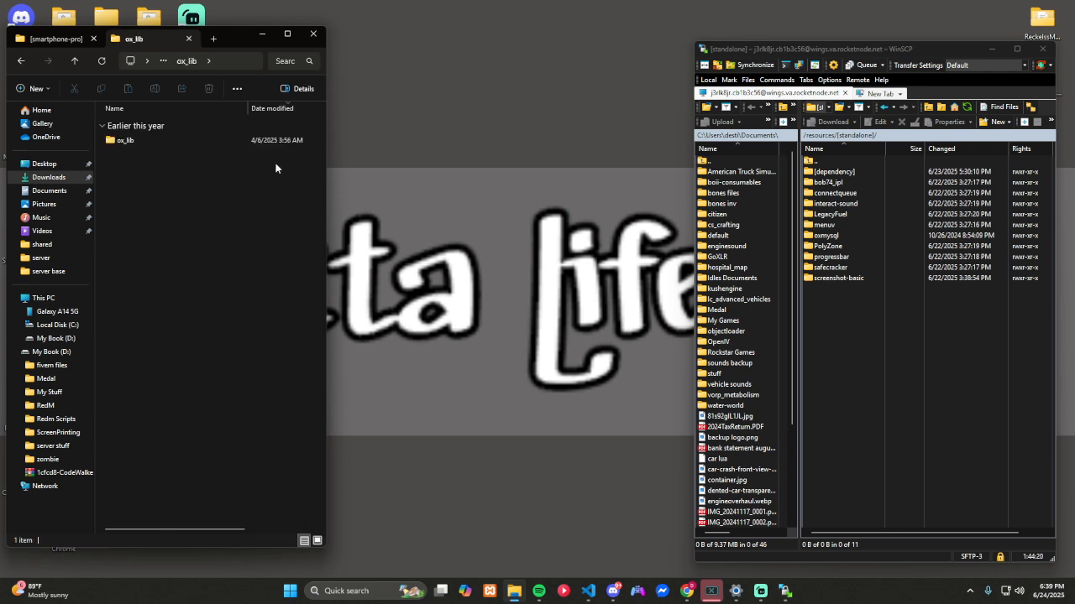
double_click(162, 144)
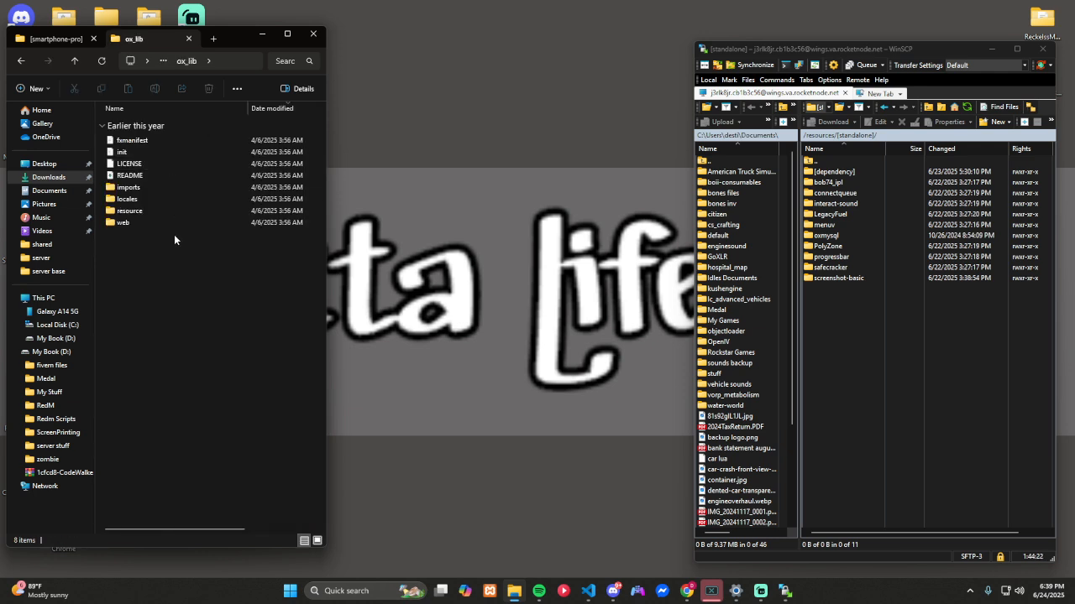
key("alt+Left")
left_click_drag(120, 140, 748, 286)
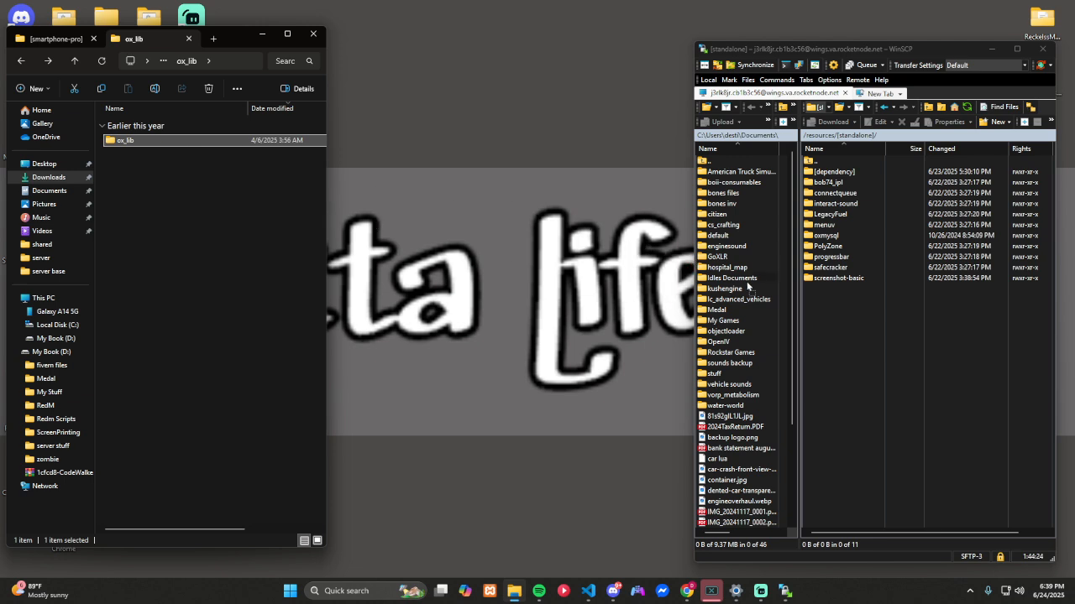
left_click_drag(836, 327, 836, 328)
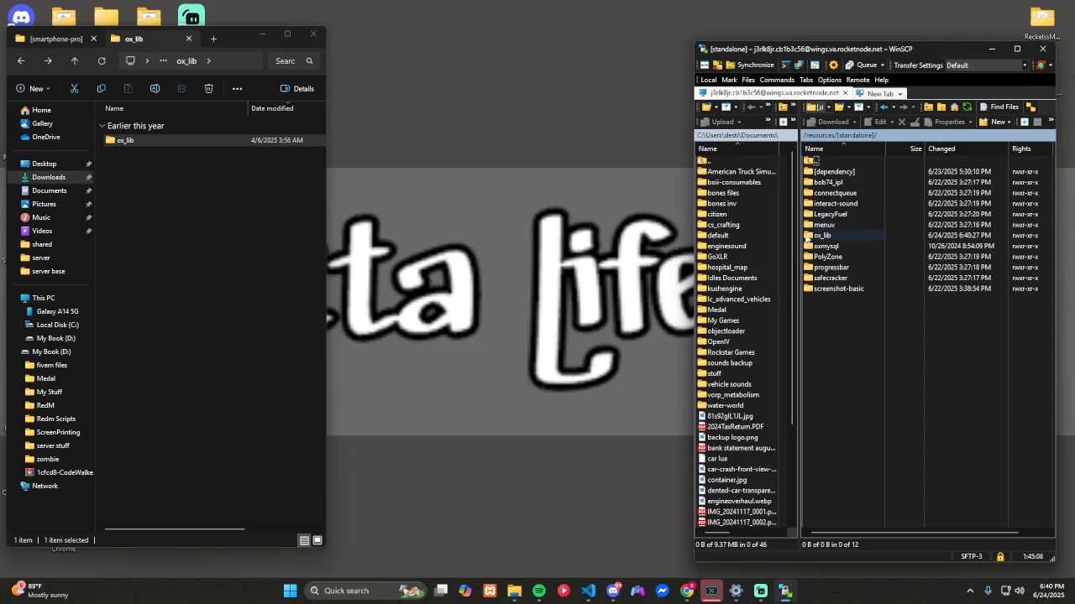
Step: Rename the inner xsound-master folder to xsound and upload it to the server's /resources/[standalone] directory
key("alt+Left")
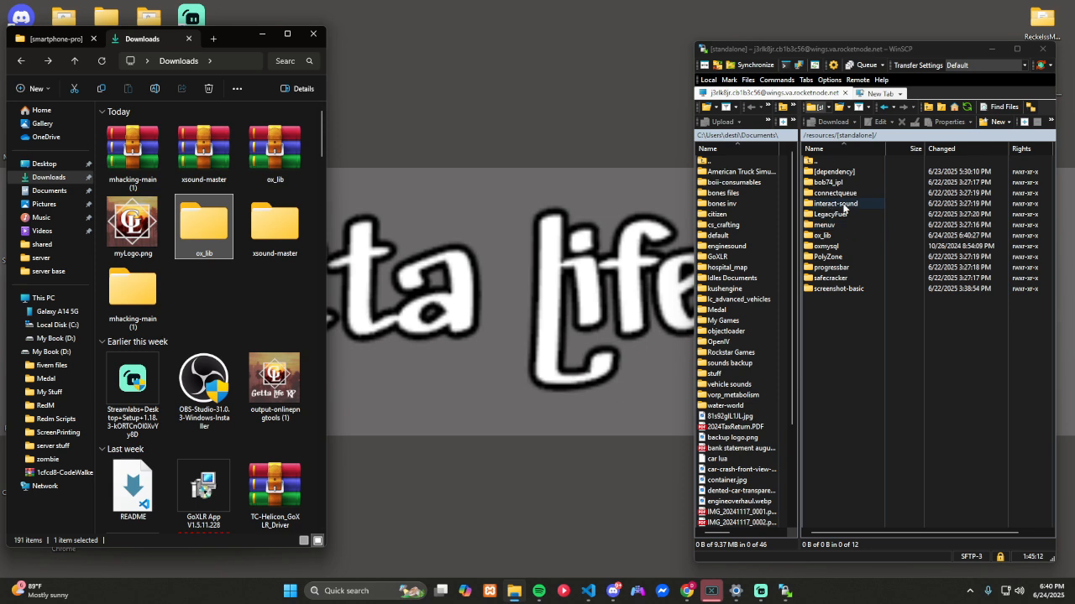
double_click(286, 236)
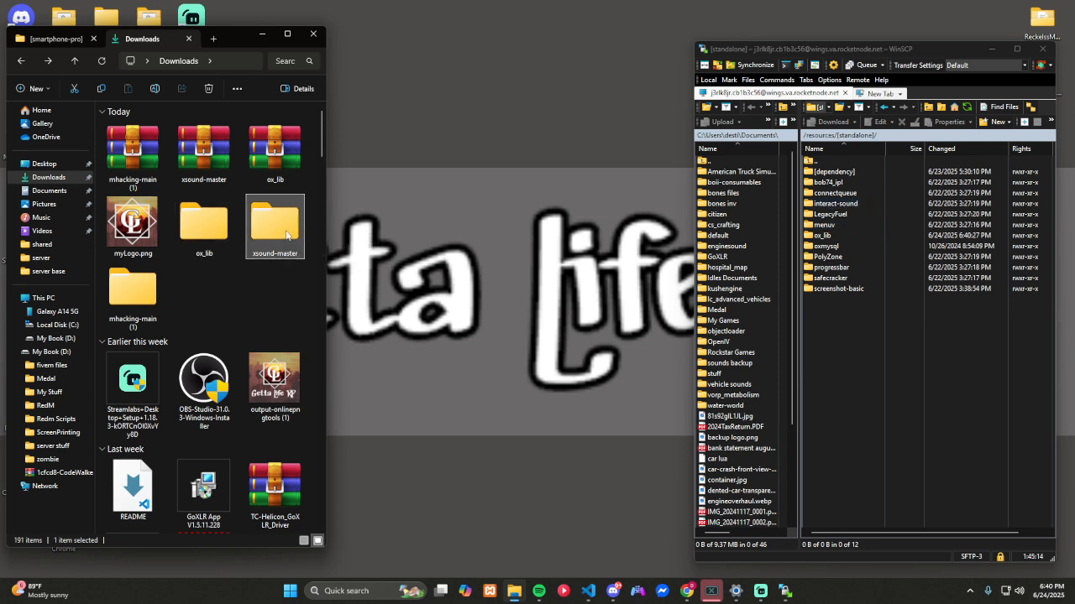
double_click(136, 140)
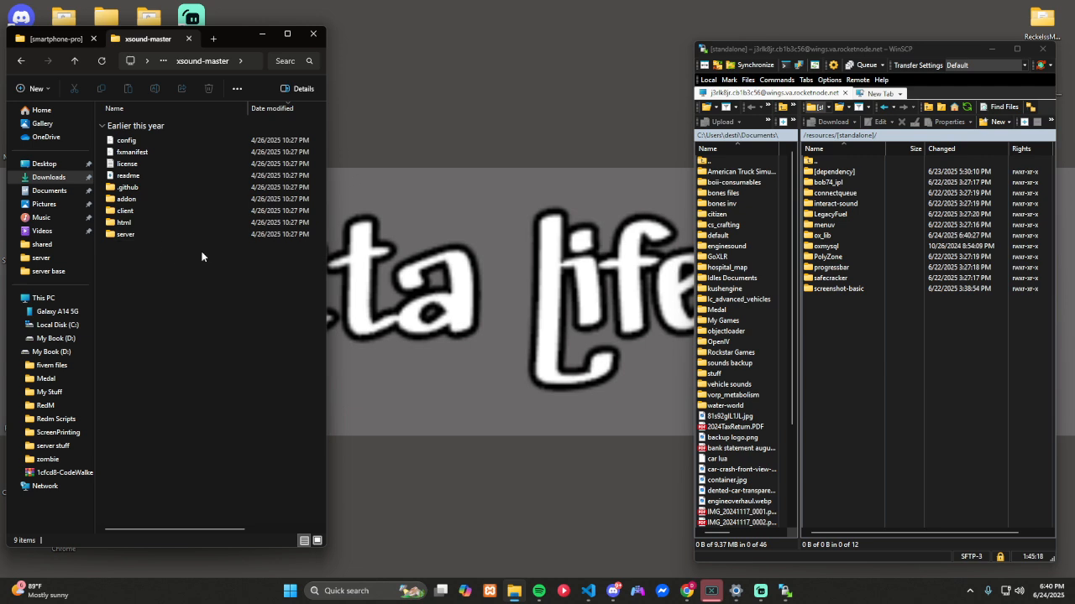
key("alt+Left")
right_click(160, 156)
left_click(193, 161)
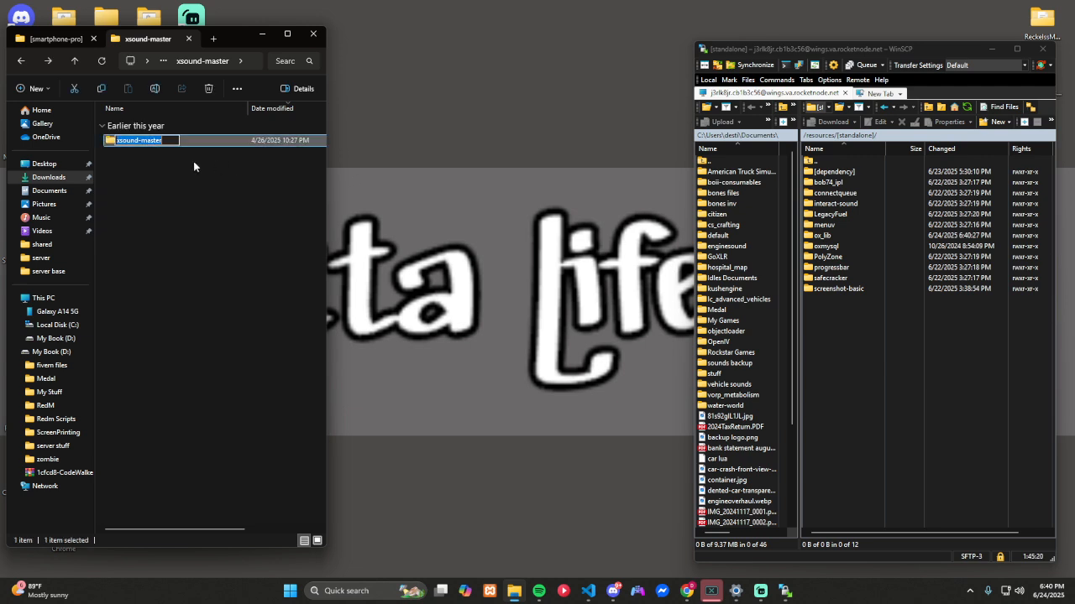
left_click(160, 141)
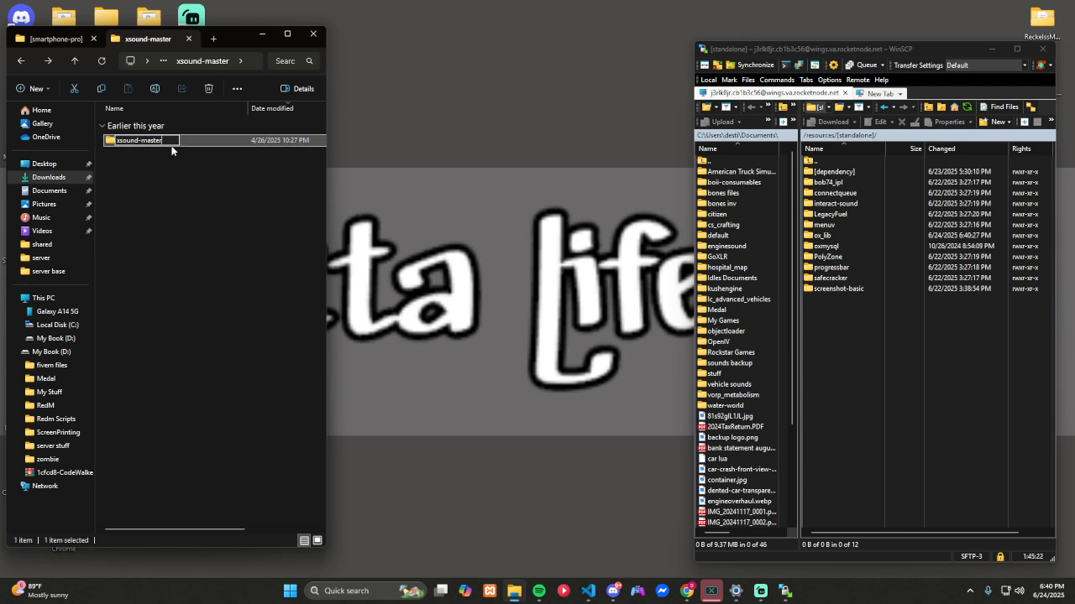
key("Return")
left_click(826, 328)
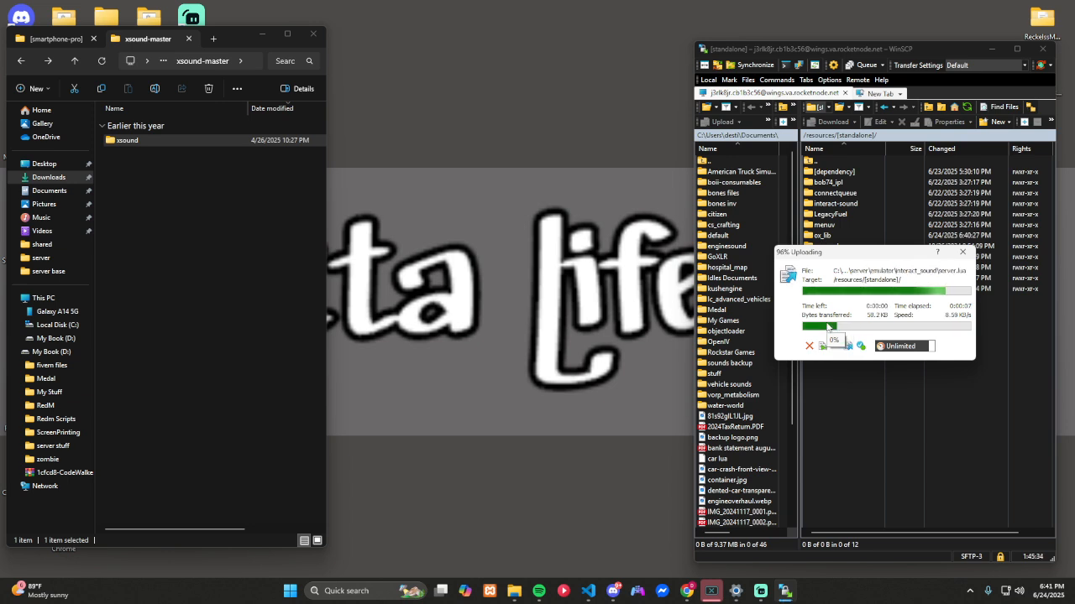
Step: Upload the mhacking folder from inside mhacking-main to the server's /resources/[modules] directory
key("alt+Left")
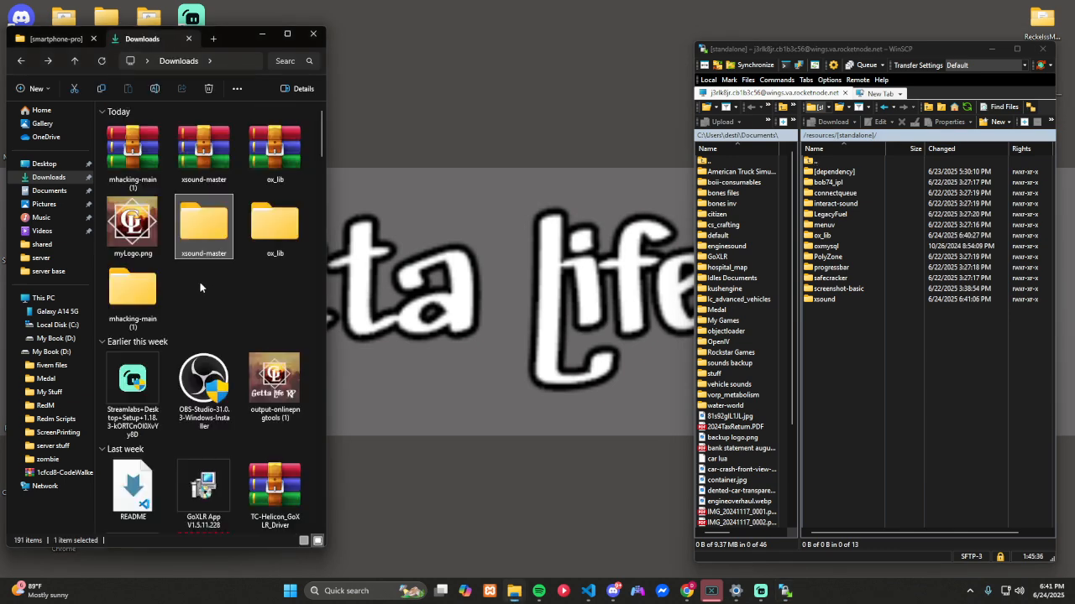
double_click(150, 300)
left_click(844, 343)
key("BackSpace")
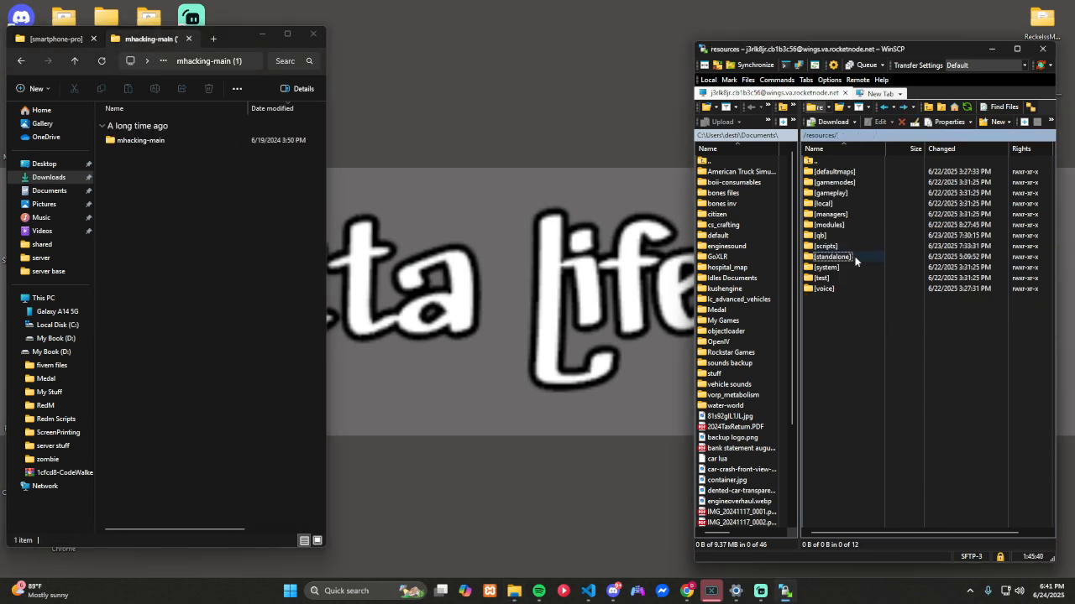
double_click(844, 224)
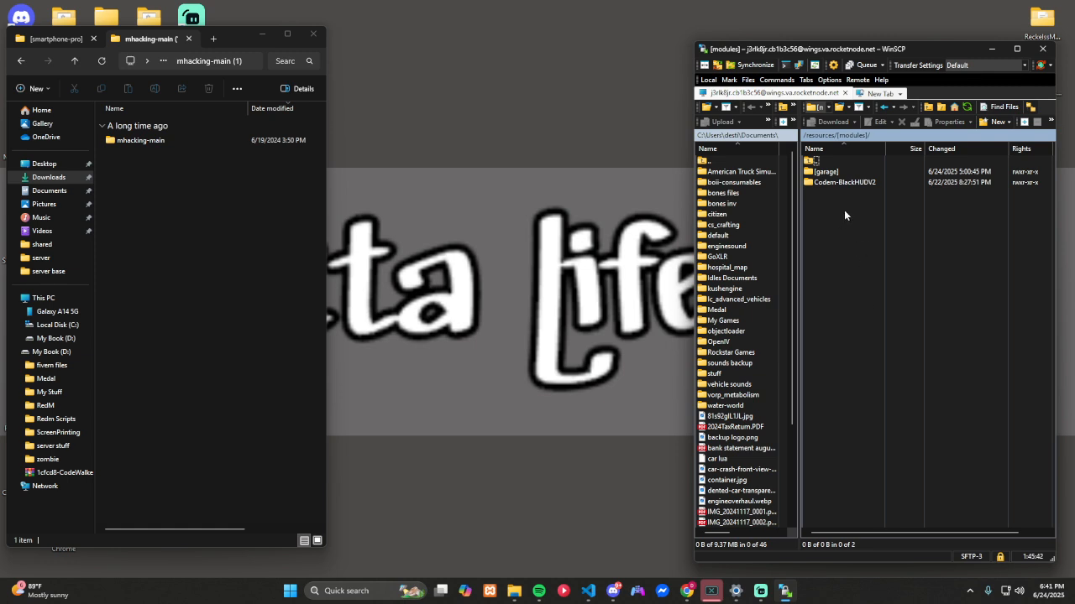
double_click(152, 143)
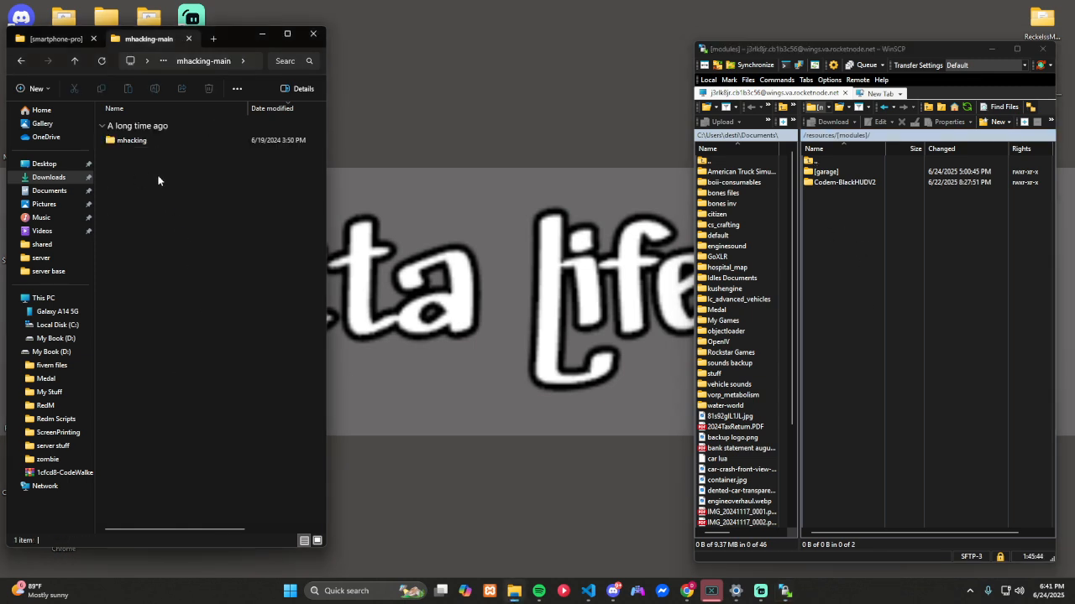
double_click(141, 141)
key("alt+Left")
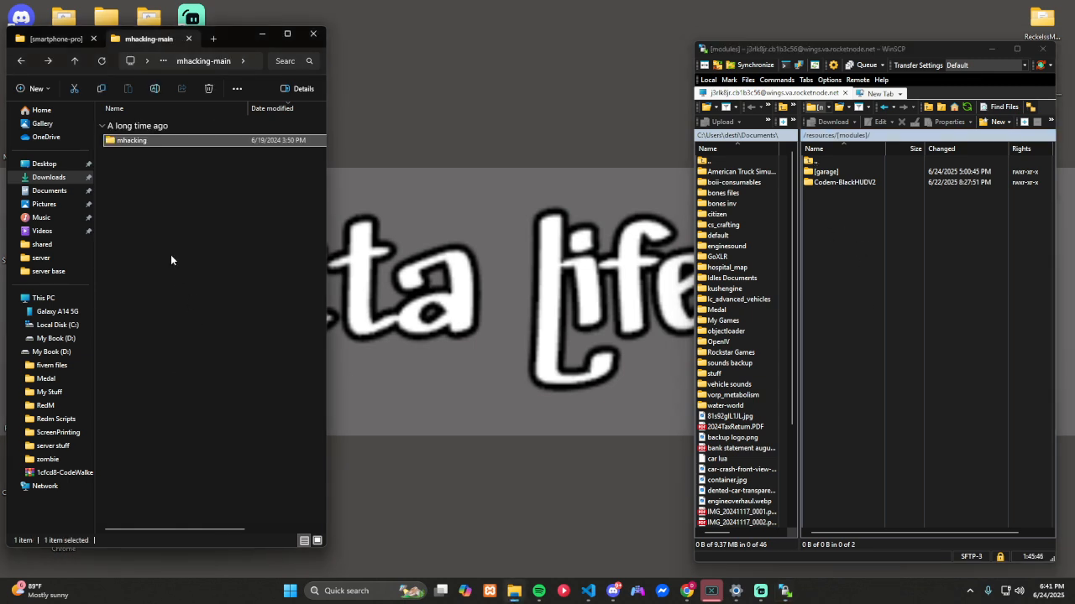
left_click_drag(130, 143, 839, 233)
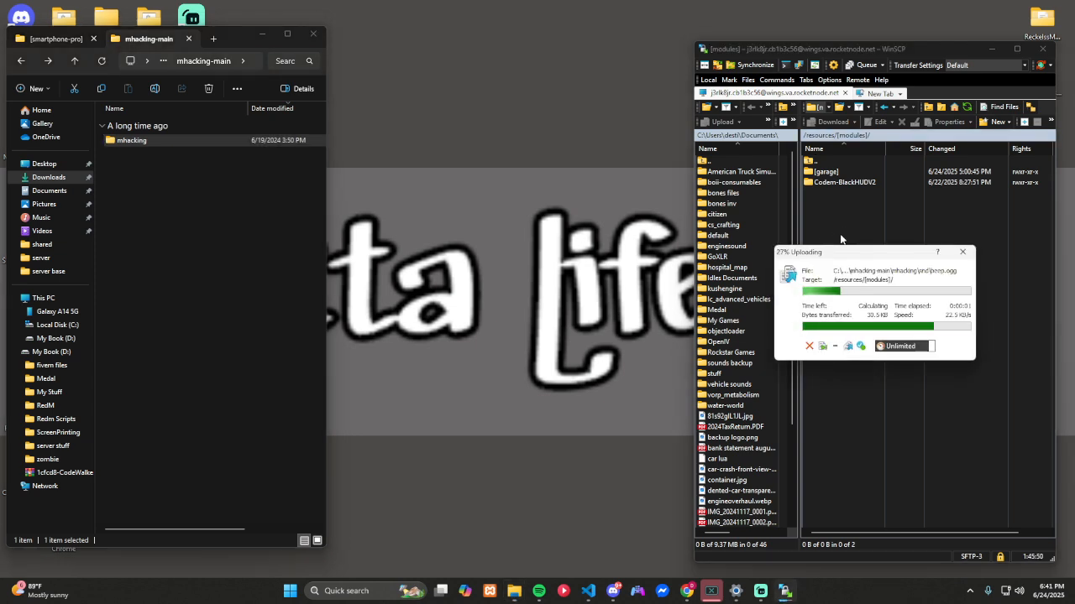
Step: Delete all of today's items from Downloads, including the dependency archives, extracted folders and myLogo.png, and return to the smartphone-pro package folder
left_click(216, 319)
key("alt+Left")
key("alt+Left")
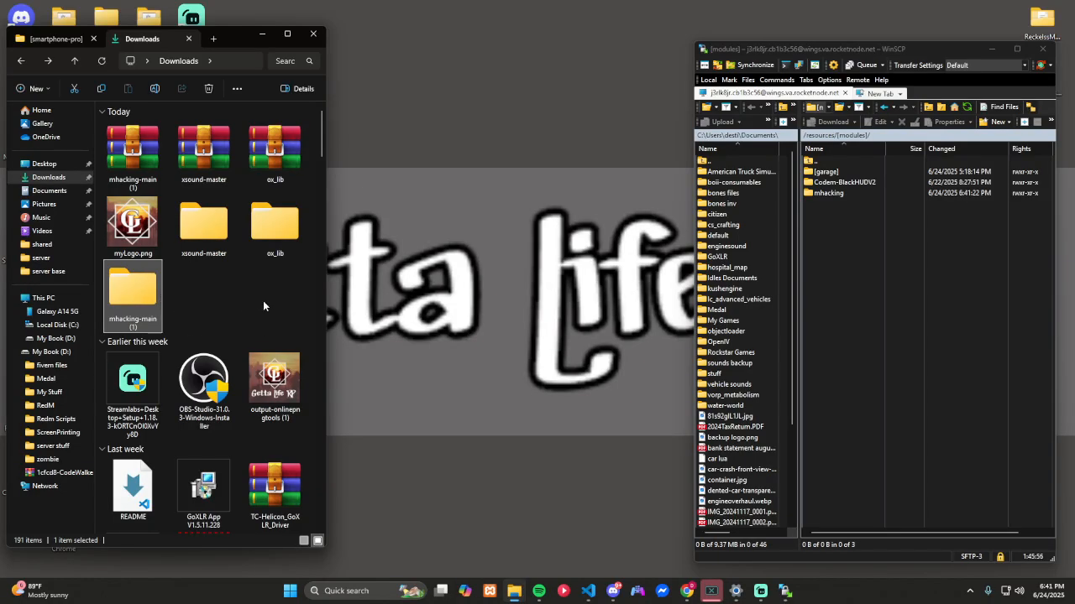
left_click(129, 151, "shift")
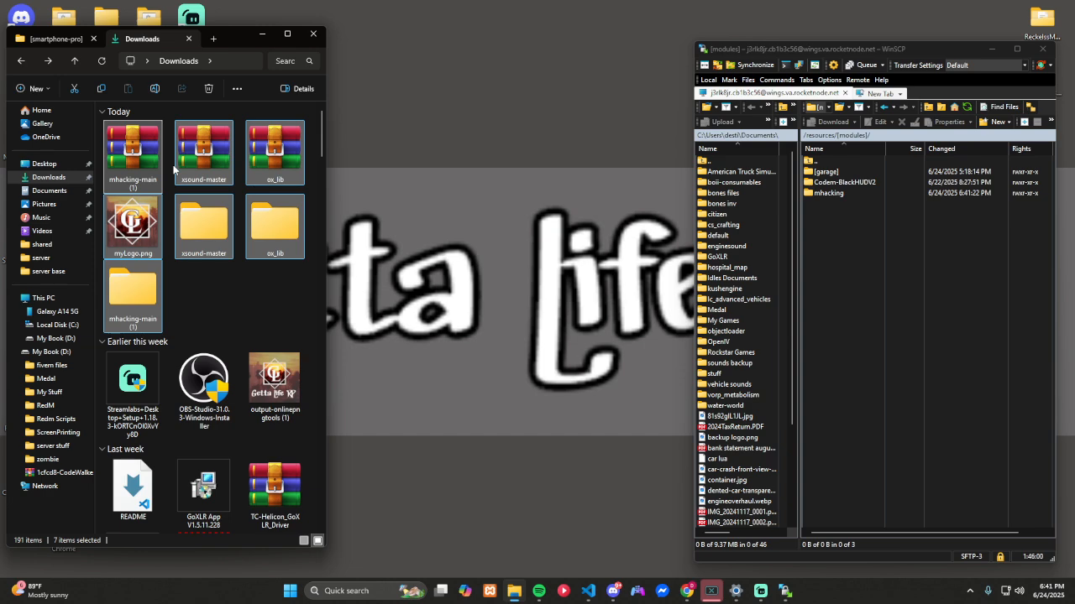
key("Delete")
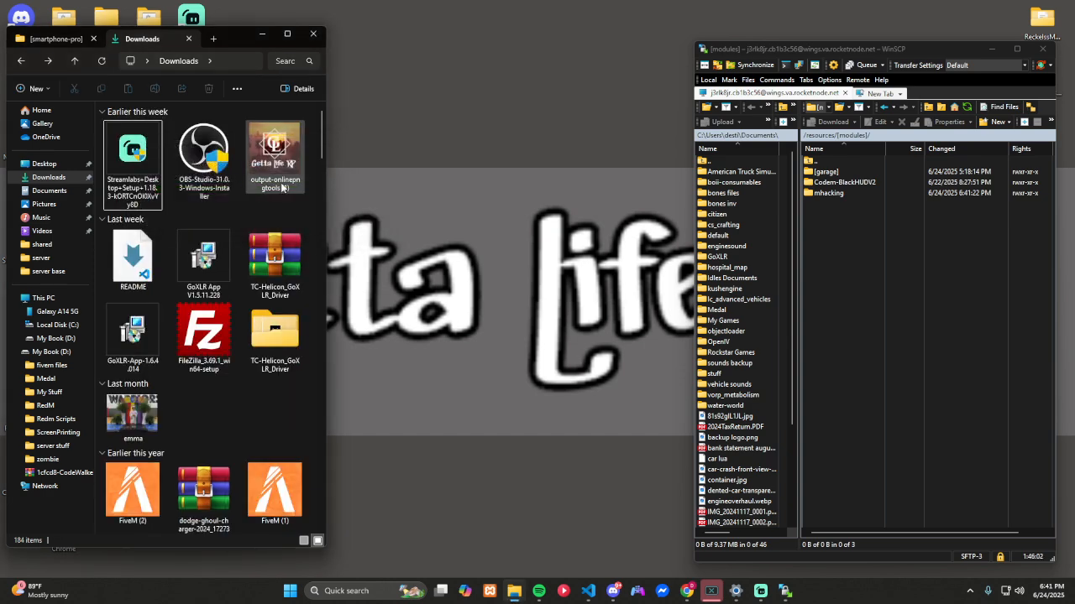
left_click(73, 42)
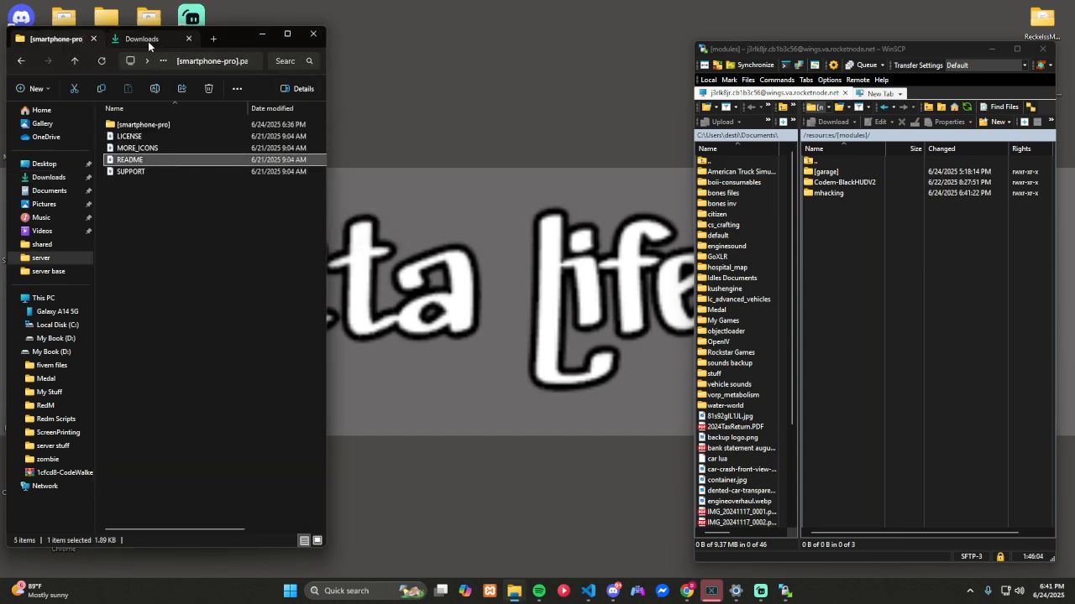
Step: Close the Downloads tab and review the documentation's sections on dependencies, Update Artifacts and Update Gamebuild in the browser
left_click(188, 38)
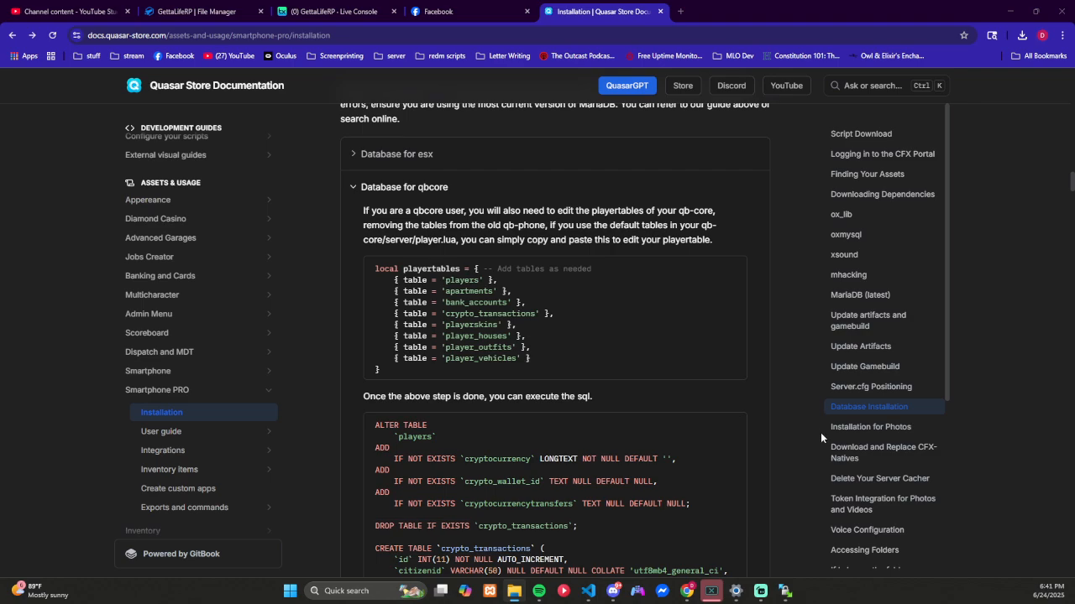
scroll(702, 372, "up", 10)
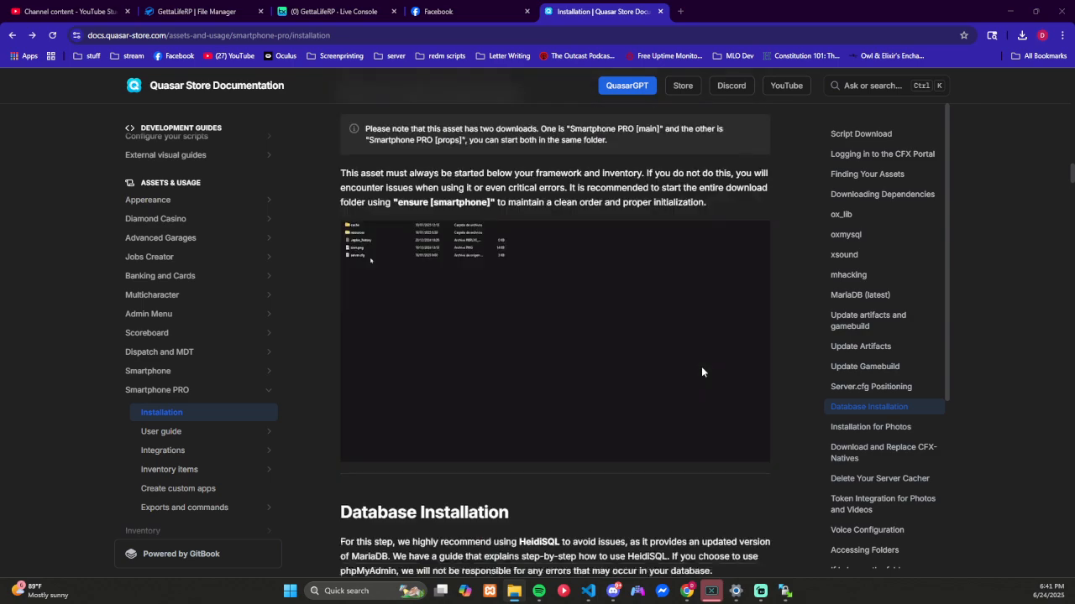
scroll(702, 372, "up", 10)
scroll(703, 372, "down", 11)
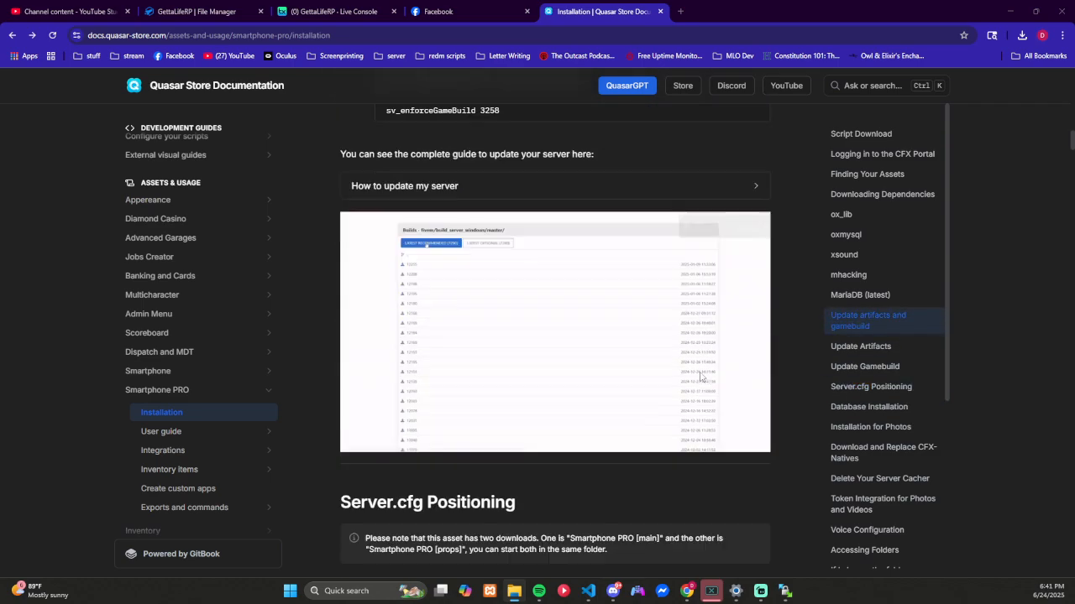
scroll(701, 377, "up", 7)
scroll(700, 379, "up", 10)
scroll(697, 383, "down", 4)
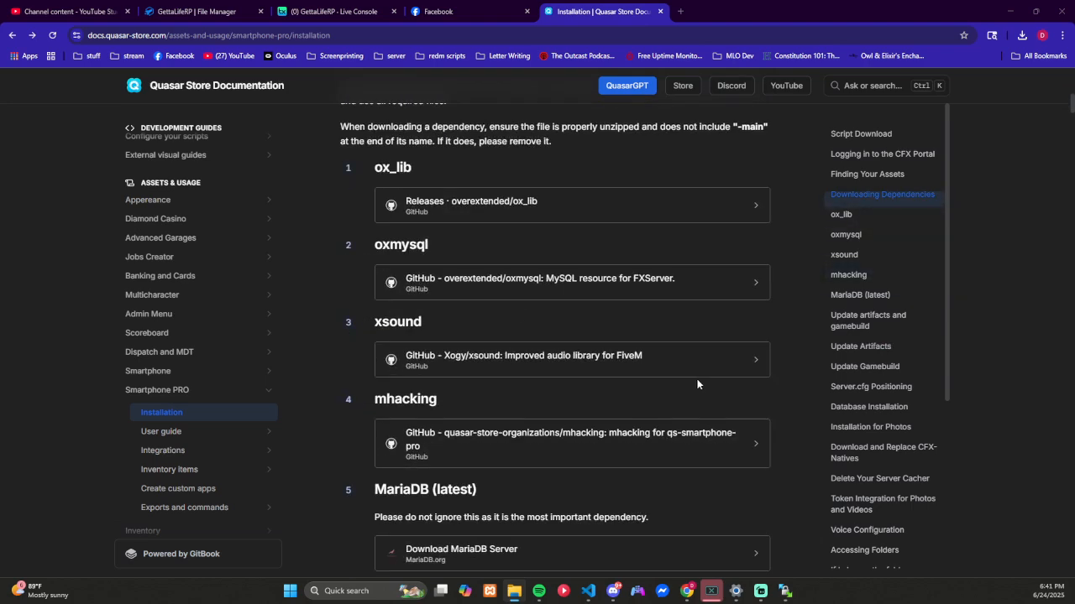
scroll(395, 366, "down", 3)
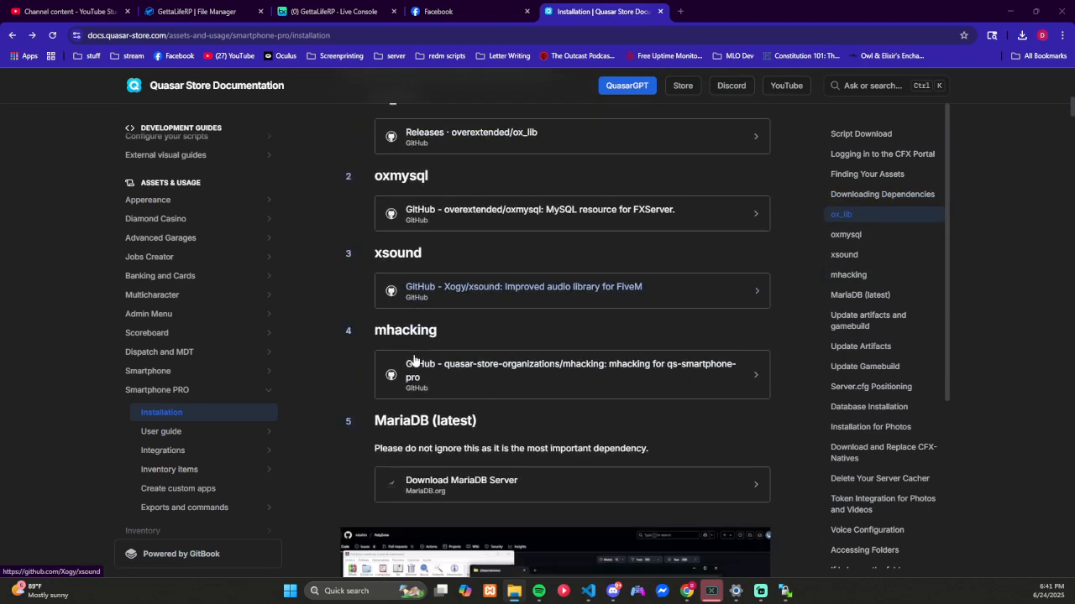
scroll(326, 300, "down", 7)
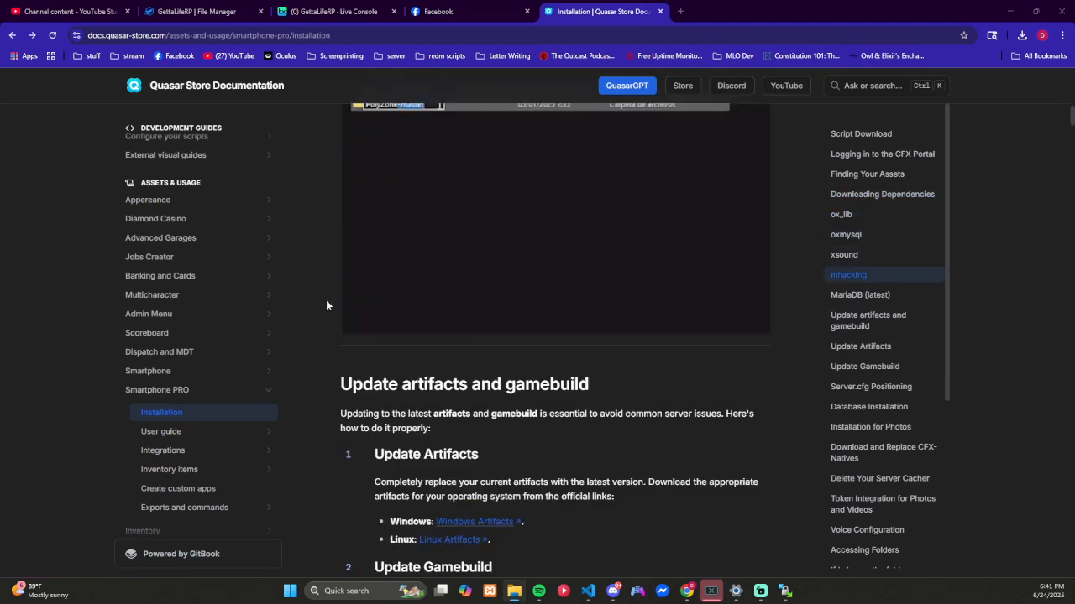
scroll(325, 299, "down", 1)
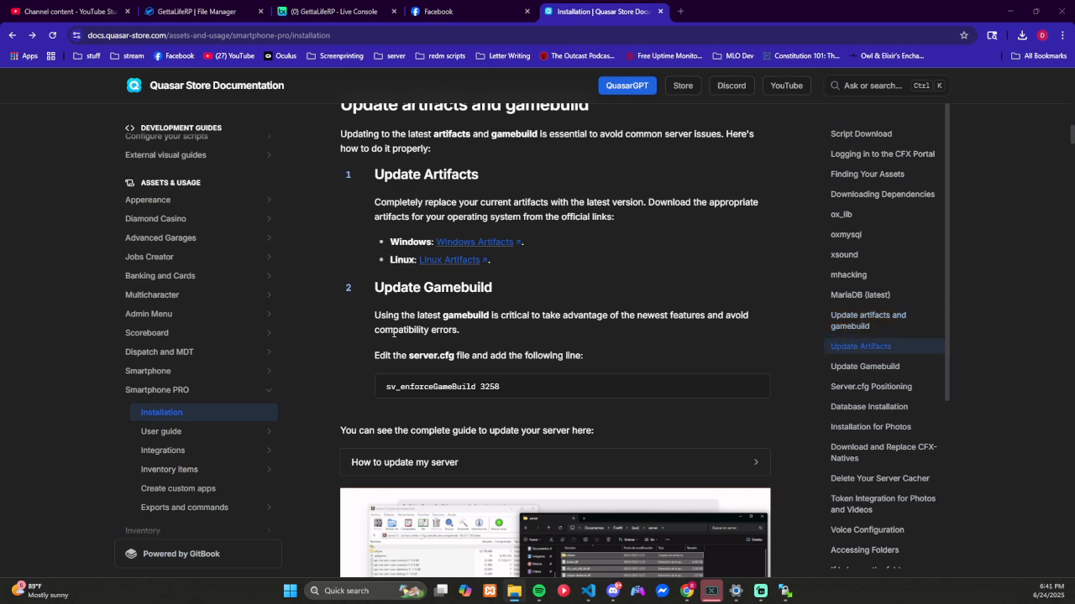
scroll(519, 300, "down", 3)
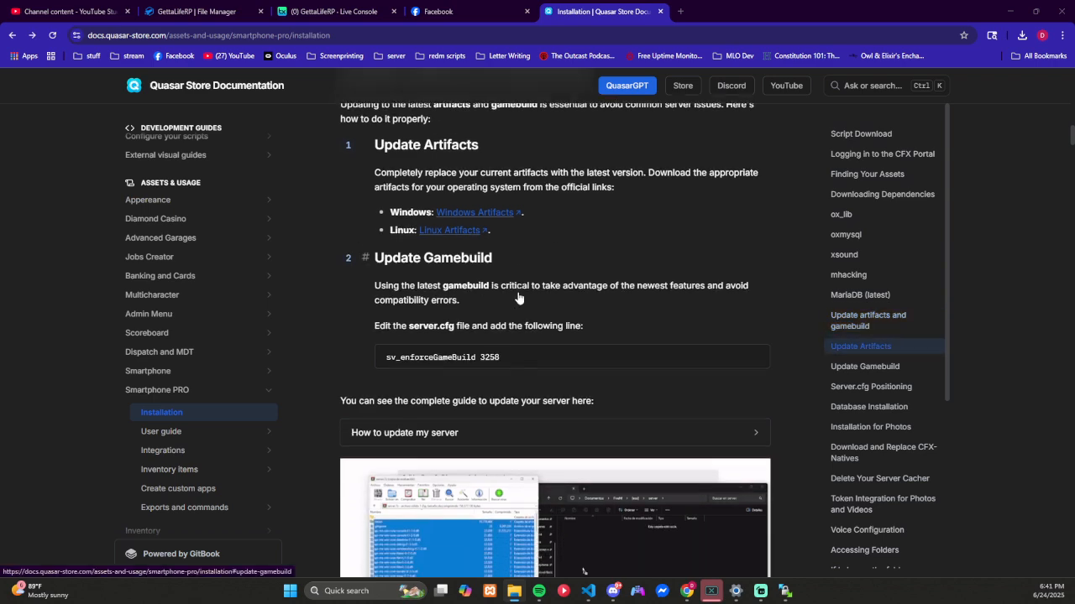
scroll(518, 296, "down", 3)
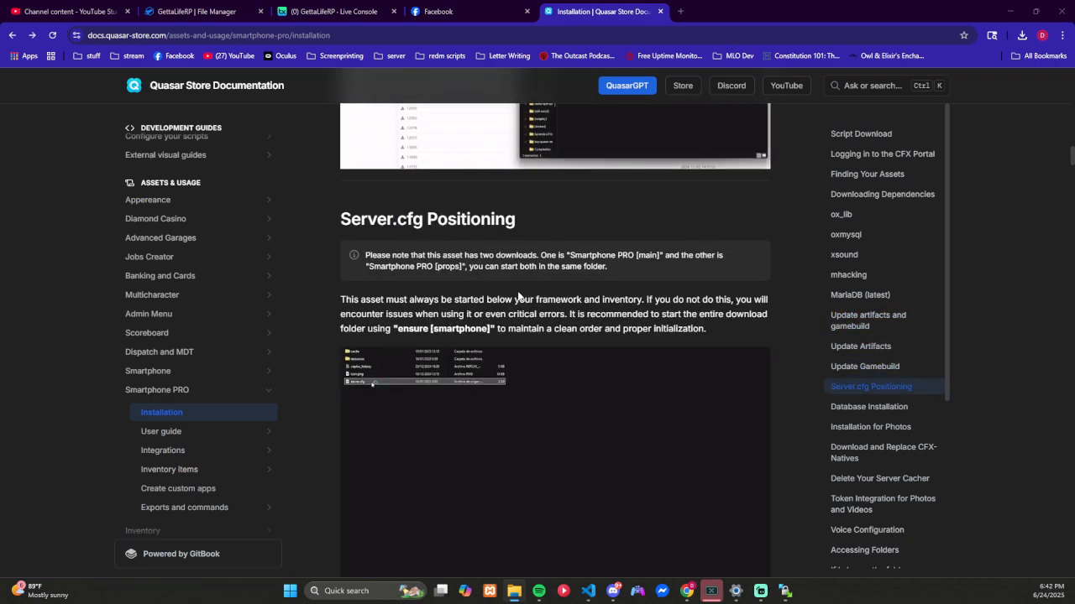
Step: Read the Server.cfg Positioning section and the qbcore instructions under Database Installation in the Quasar documentation
scroll(518, 297, "down", 3)
scroll(517, 291, "up", 5)
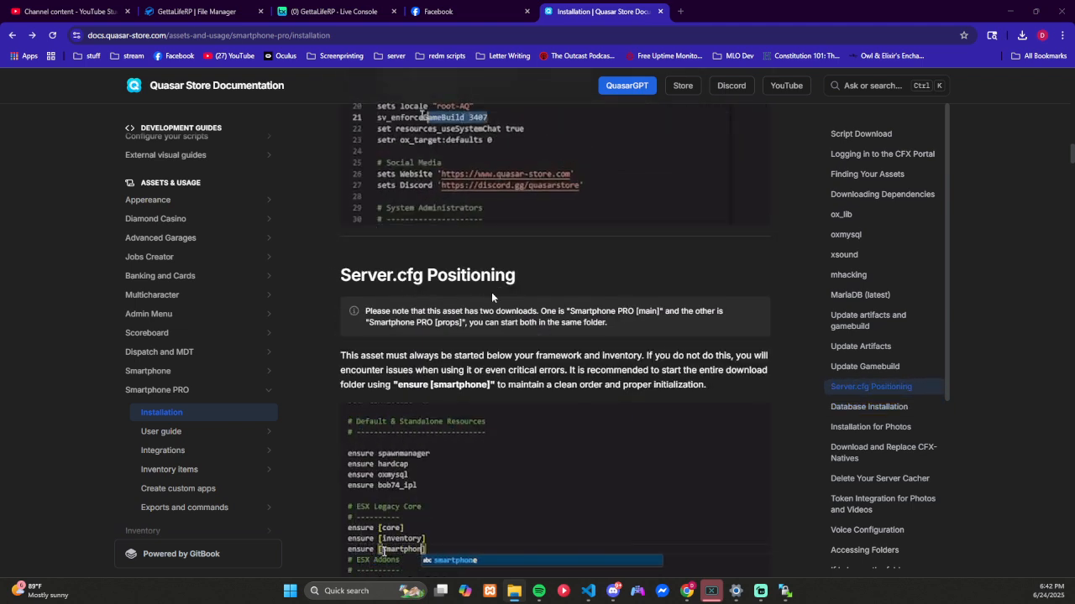
scroll(492, 292, "down", 5)
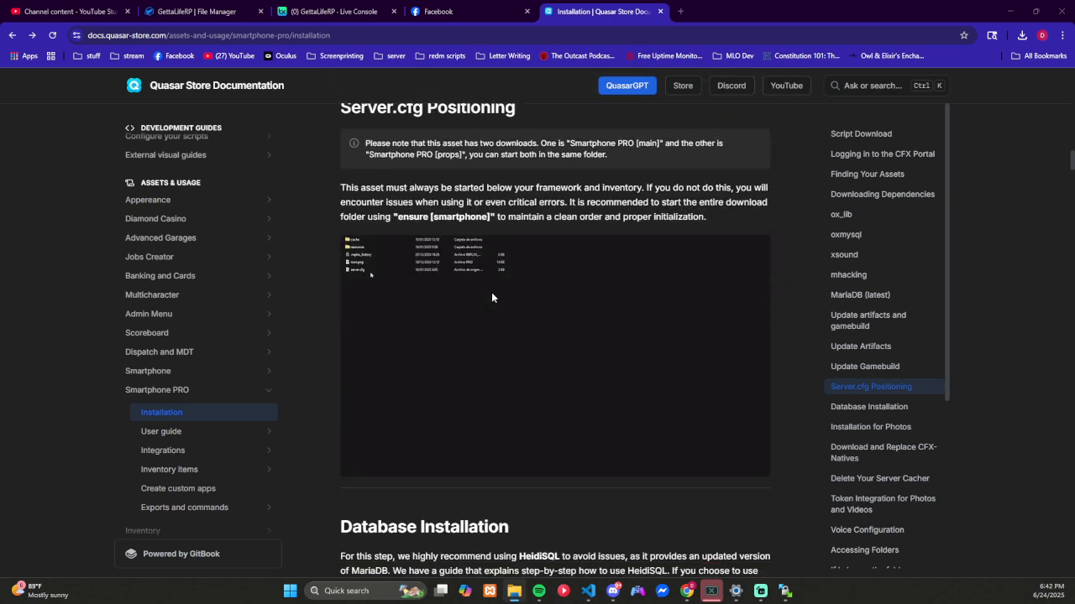
scroll(491, 293, "down", 3)
scroll(491, 293, "up", 6)
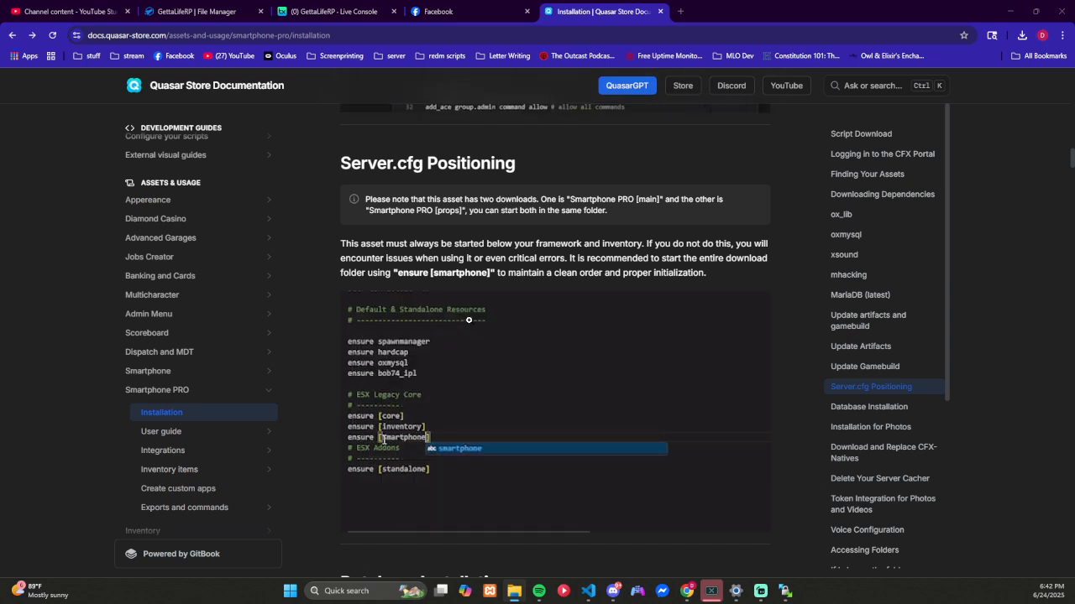
scroll(468, 319, "down", 2)
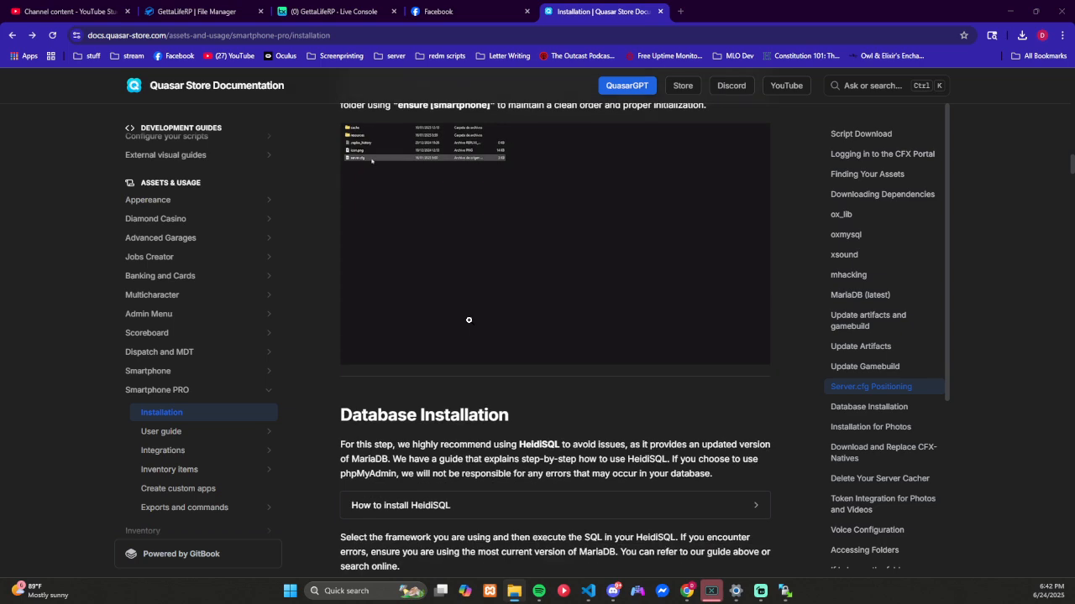
scroll(468, 319, "up", 1)
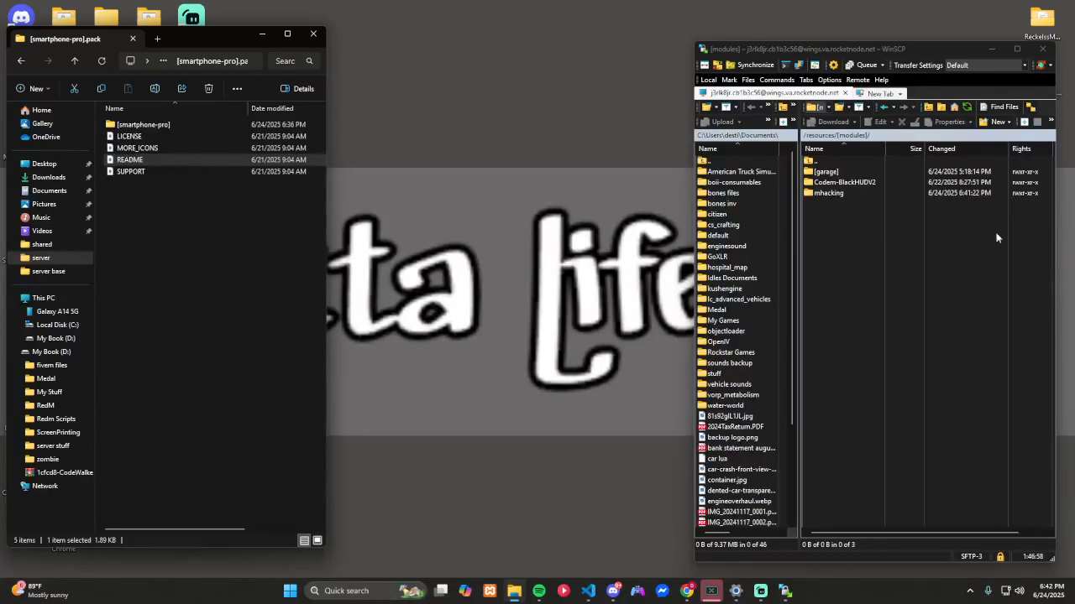
key("alt+Left")
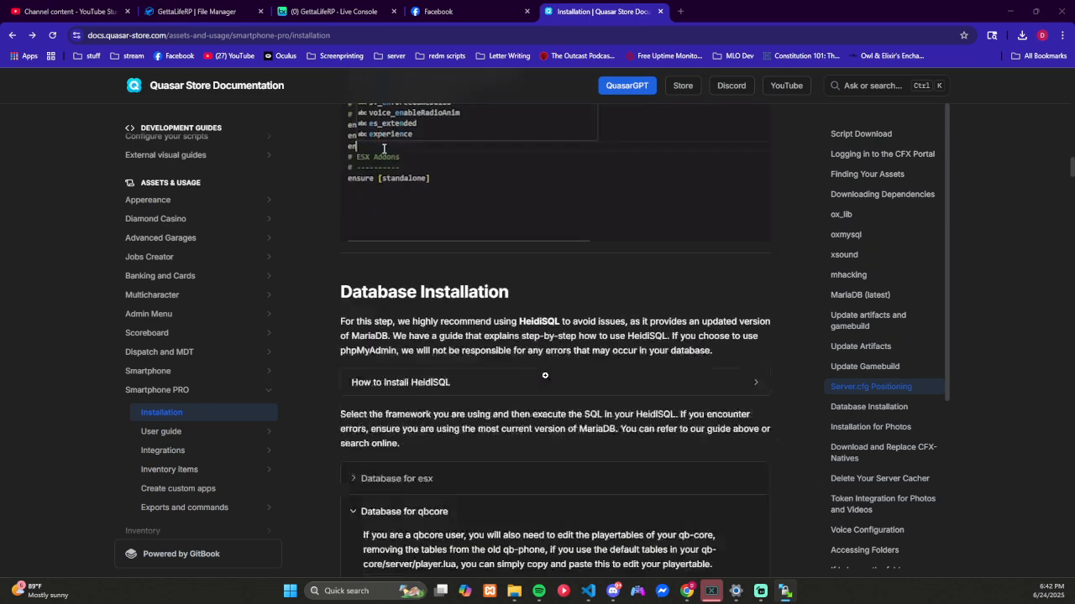
scroll(545, 375, "down", 2)
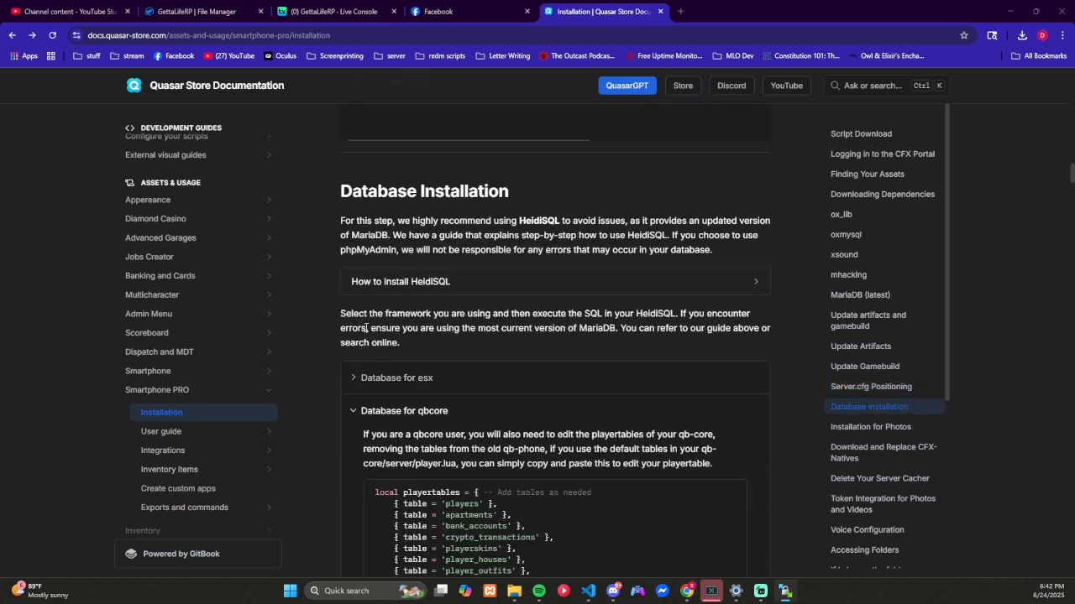
scroll(331, 324, "down", 2)
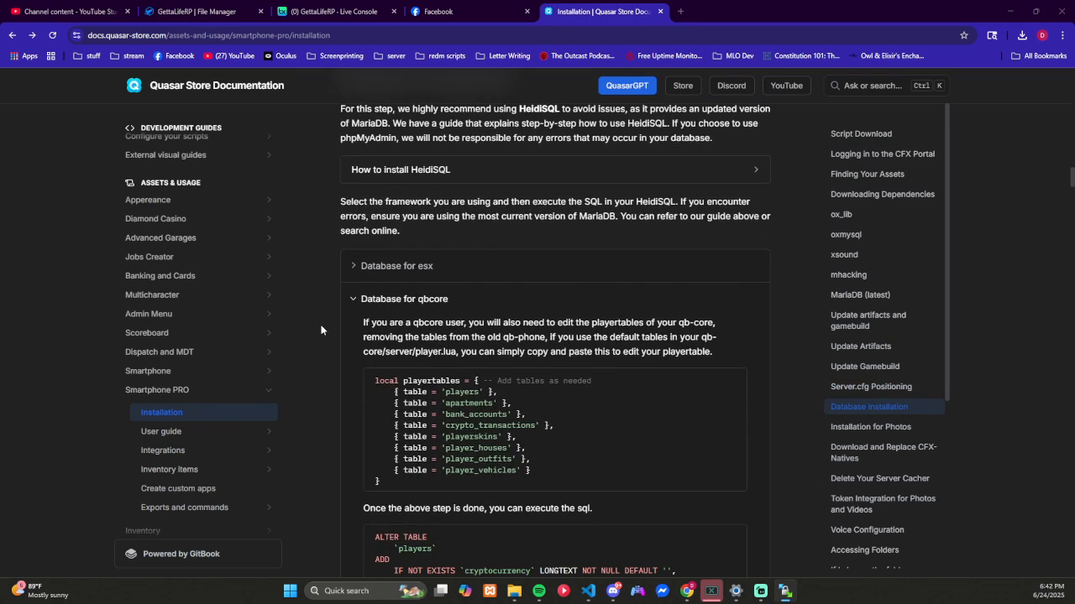
scroll(321, 330, "down", 2)
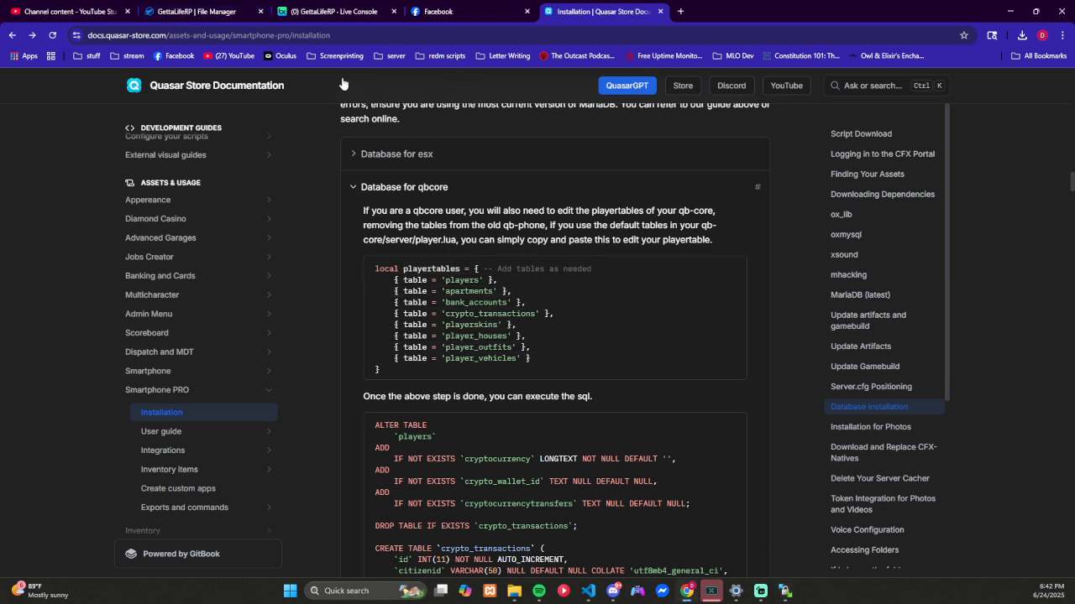
Step: From the server's hosting panel, open the QBCore MariaDB database in phpMyAdmin and bring up its SQL query editor
left_click(220, 13)
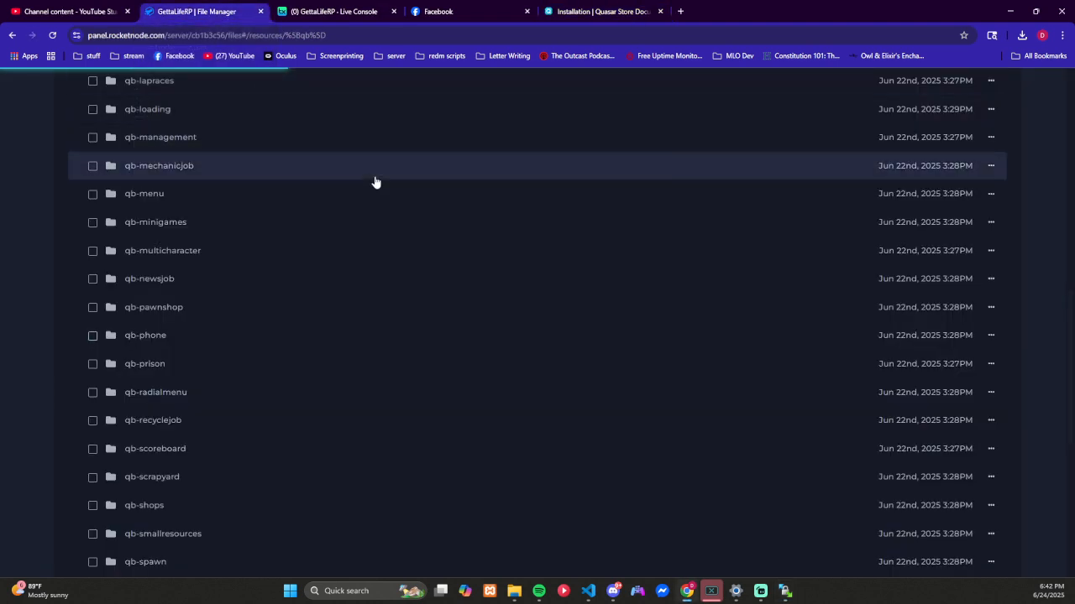
scroll(365, 210, "up", 4)
scroll(365, 210, "up", 5)
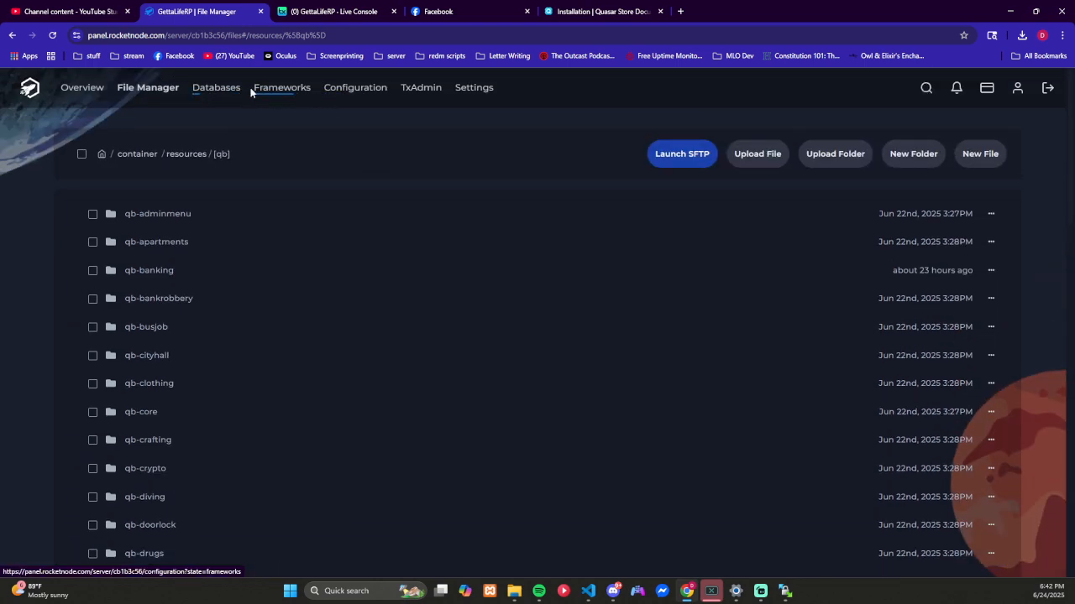
left_click(225, 90)
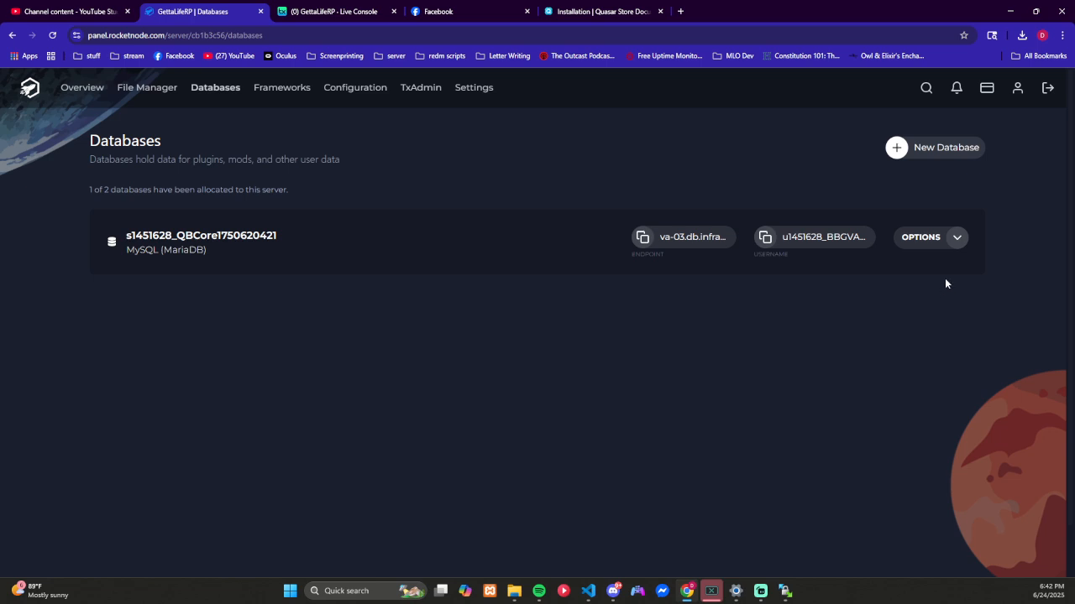
left_click(955, 239)
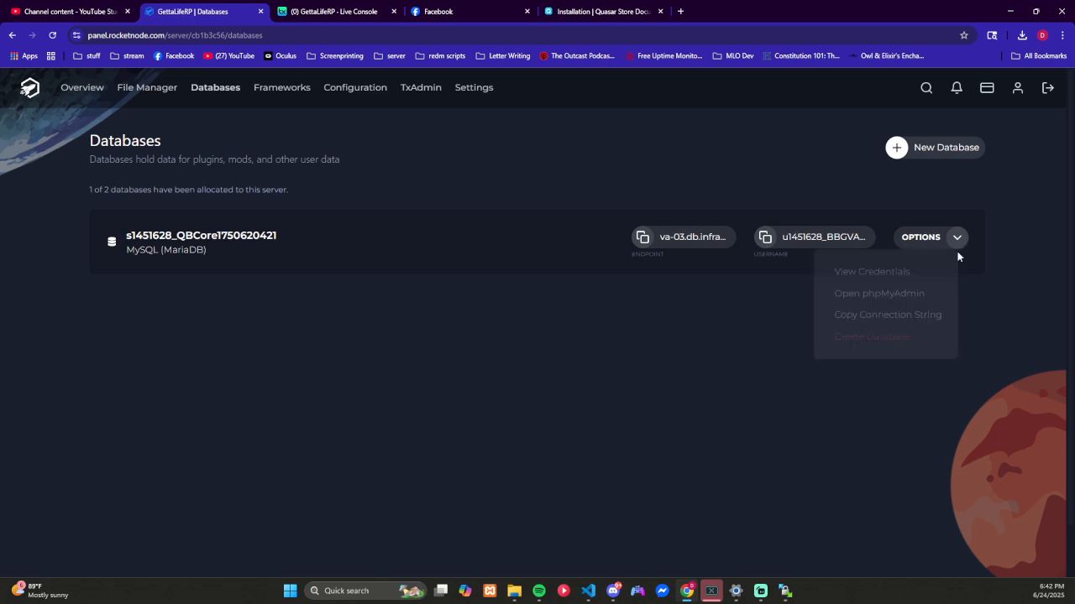
left_click(887, 294)
left_click(223, 12)
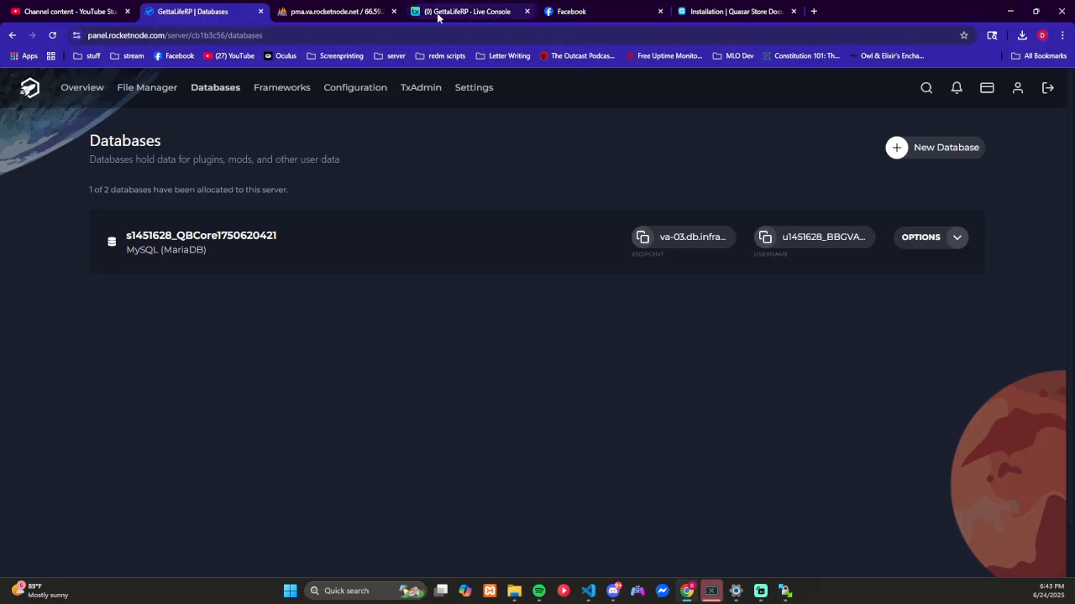
left_click(307, 15)
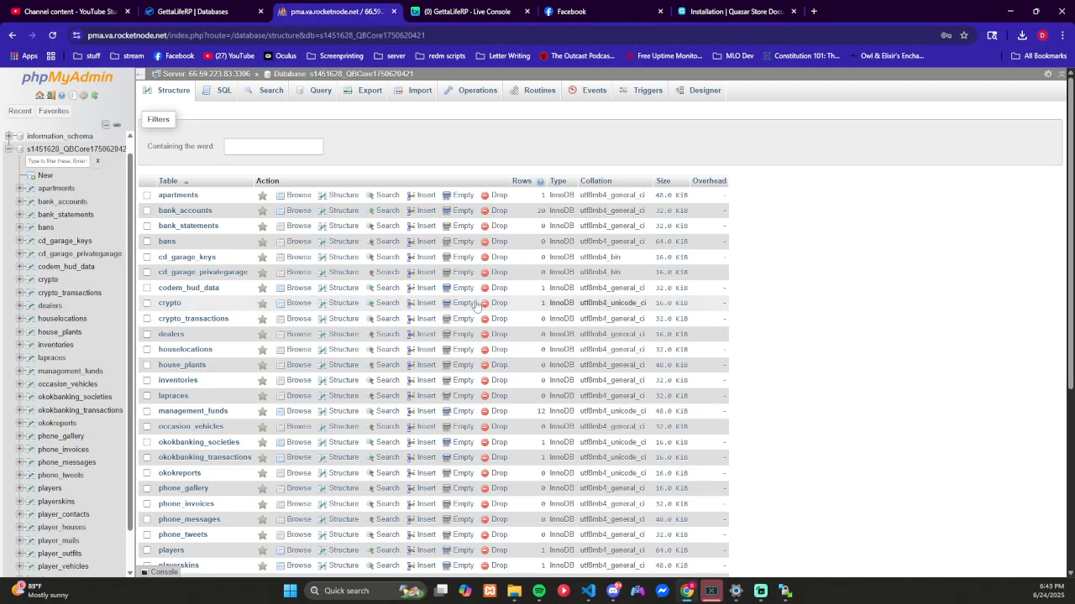
left_click(225, 91)
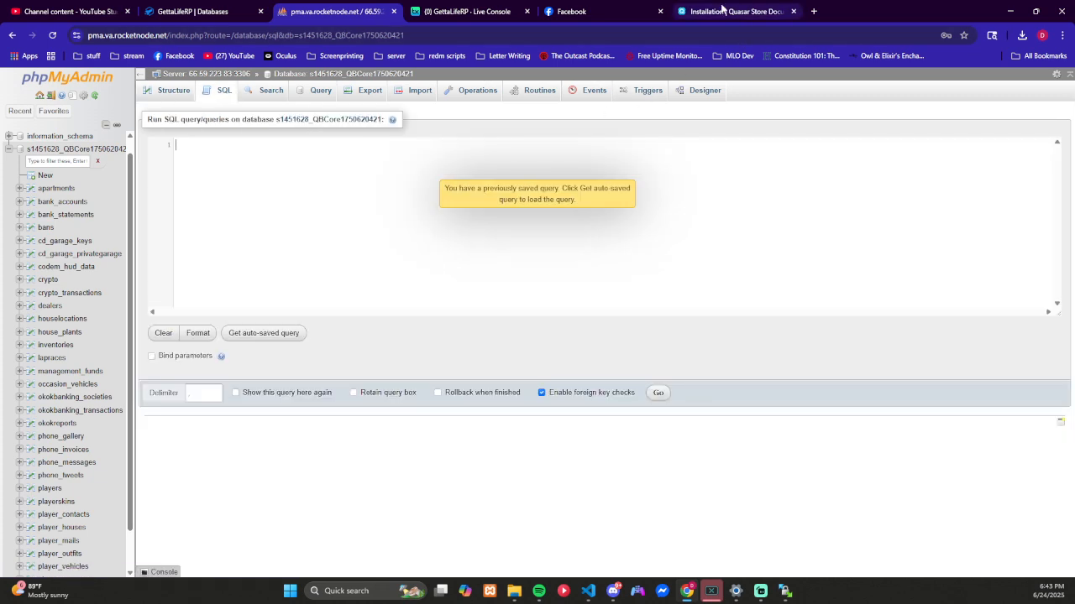
Step: Copy the documentation's qbcore playertables code and try to run it as an SQL query on the QBCore database
left_click(720, 11)
left_click(727, 267)
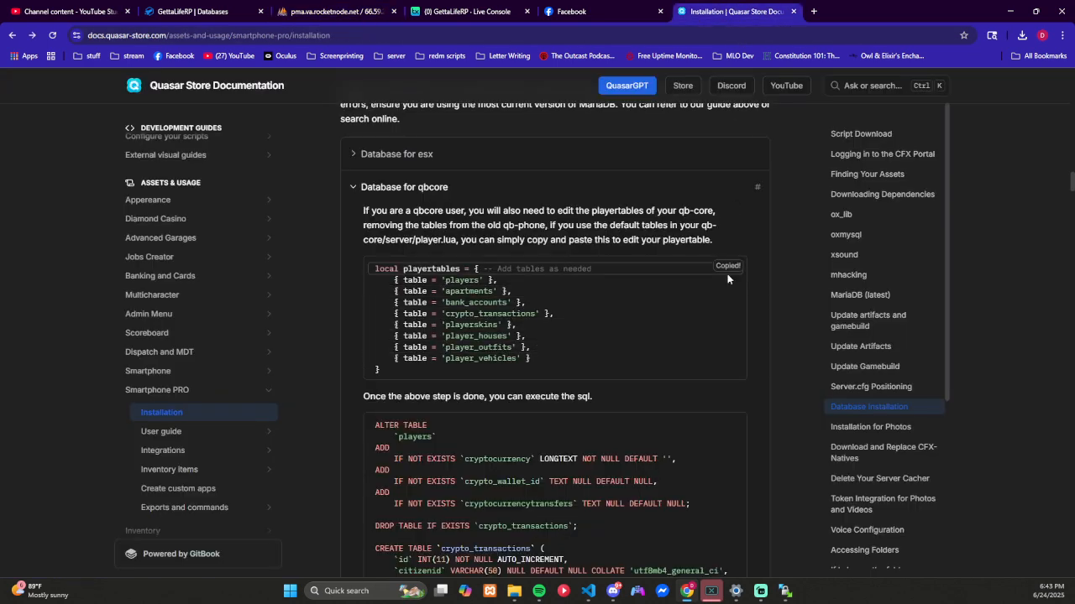
left_click(344, 12)
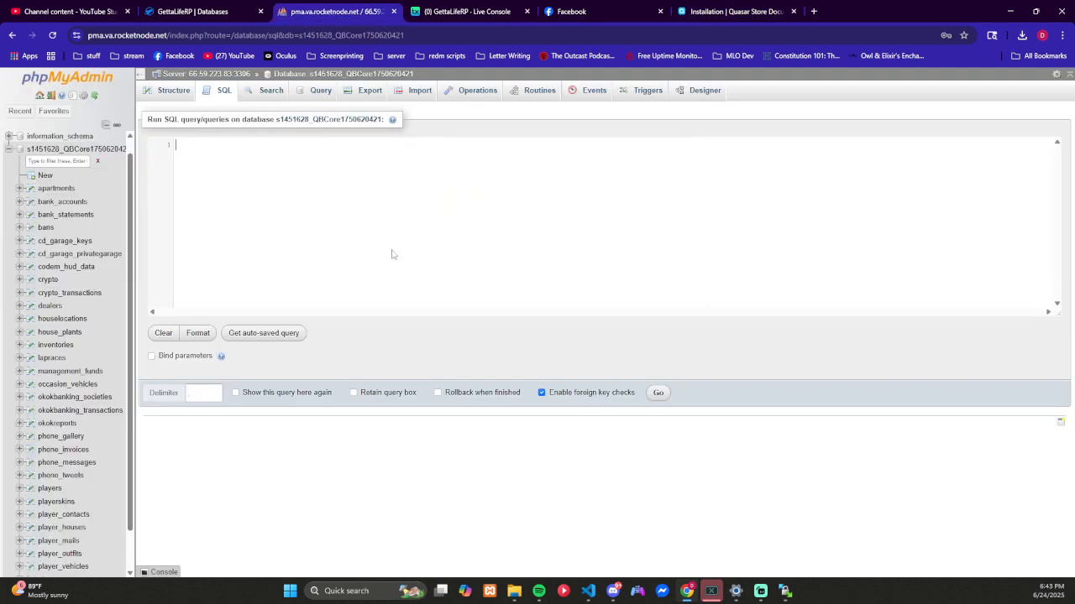
key("ctrl+v")
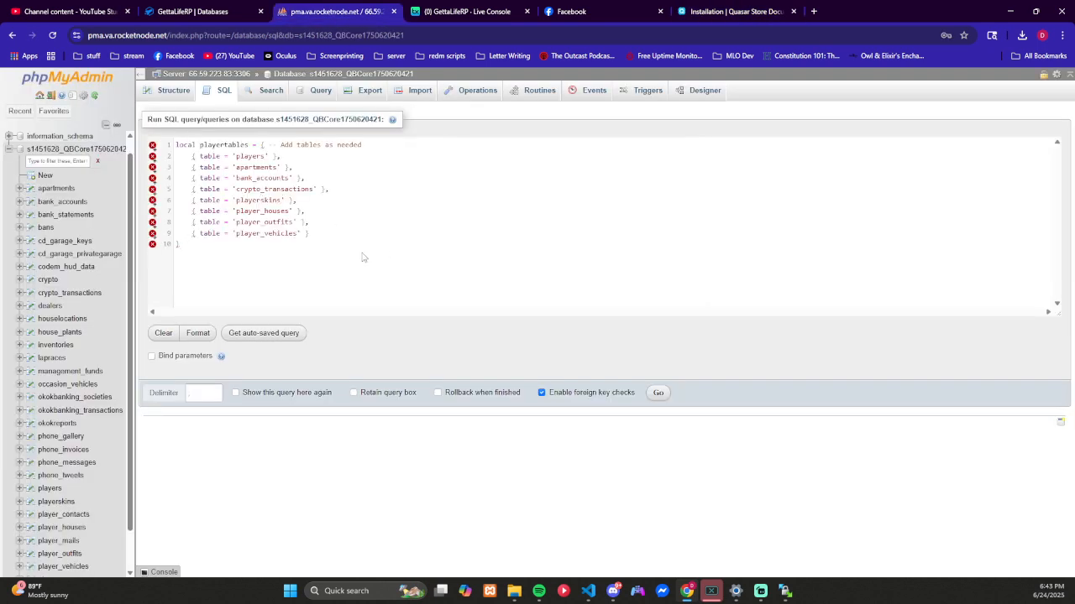
left_click(660, 393)
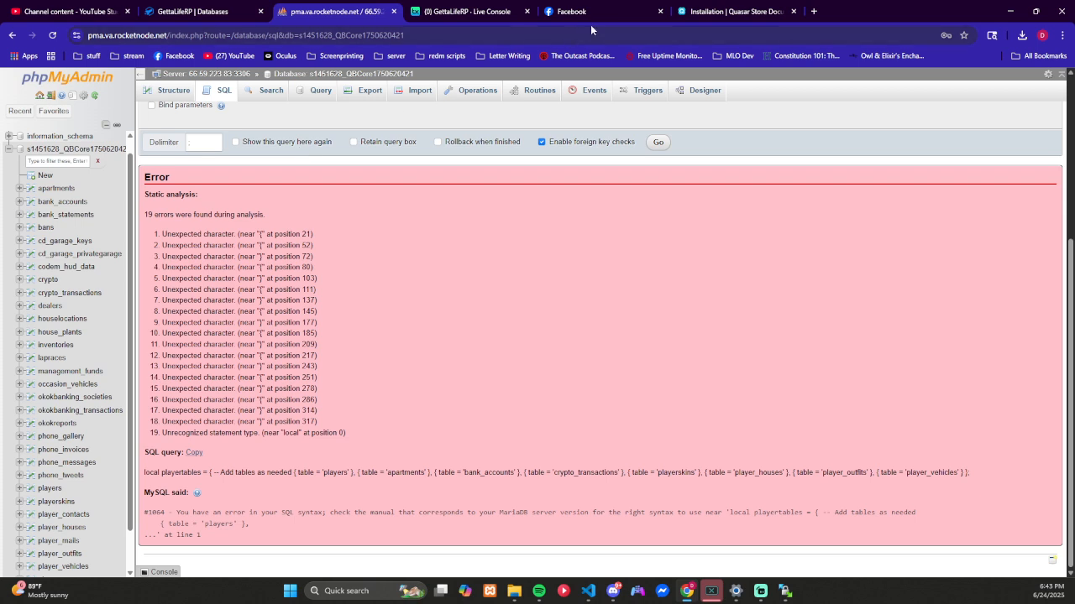
Step: Compare the query's error output with the playertables instructions in the Quasar documentation
left_click(718, 12)
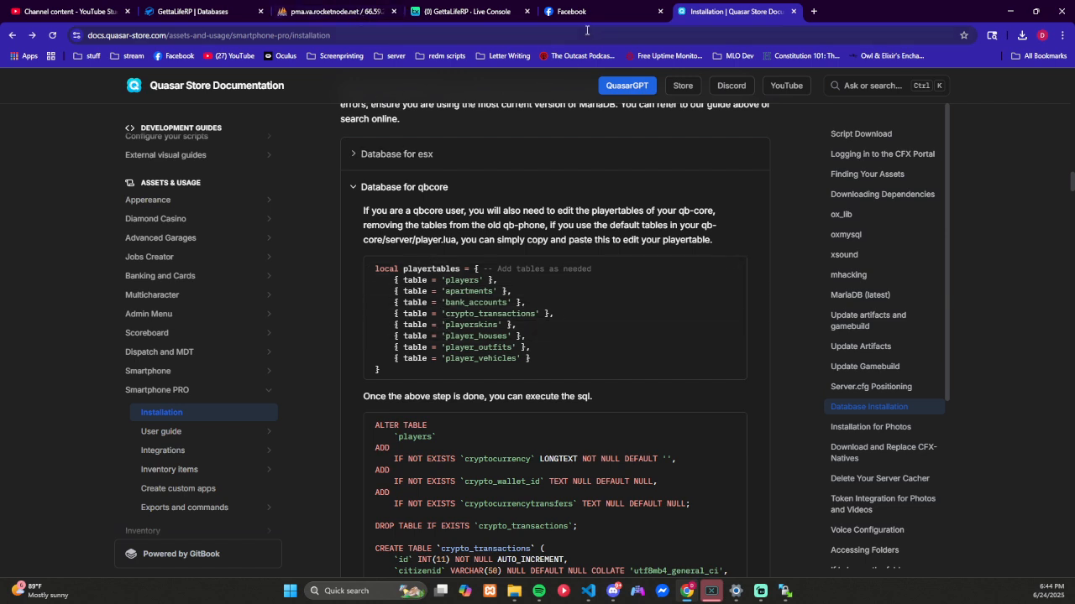
left_click(374, 10)
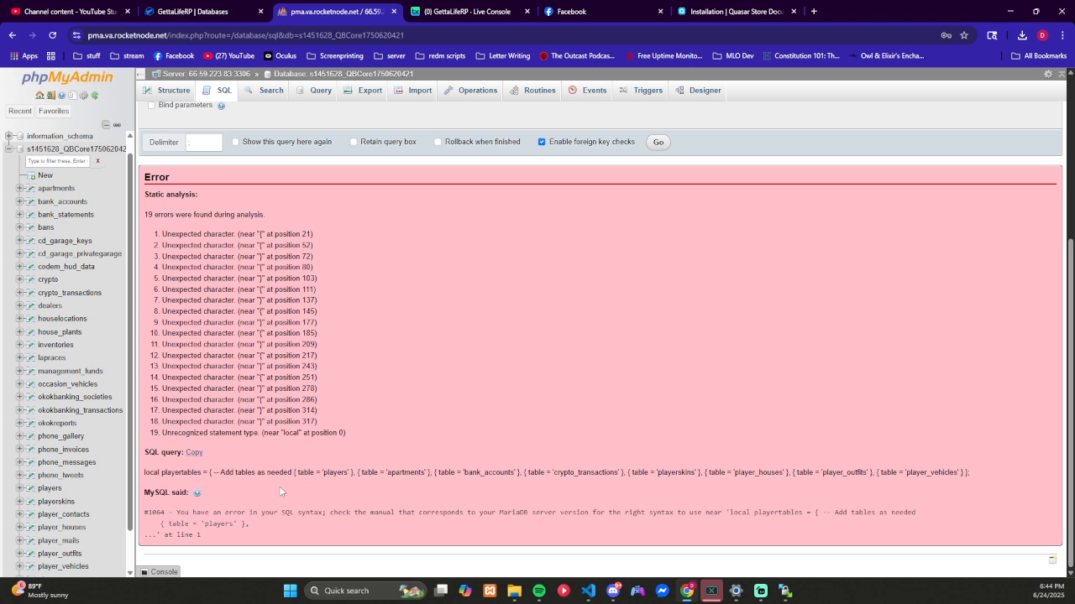
left_click(712, 14)
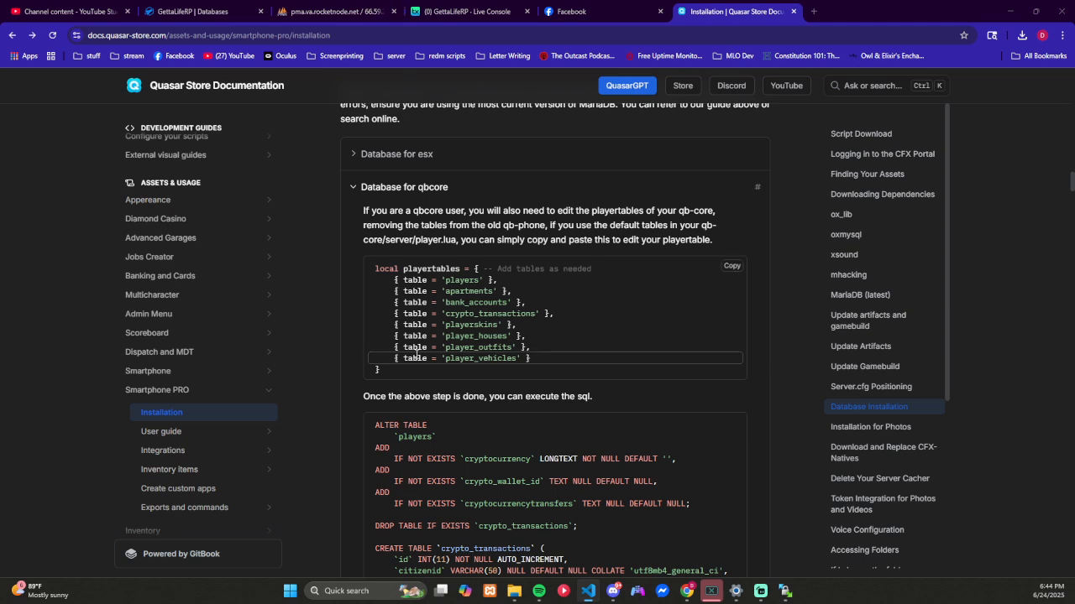
Step: Switch to Visual Studio Code and create a new blank text file
key("alt+Tab")
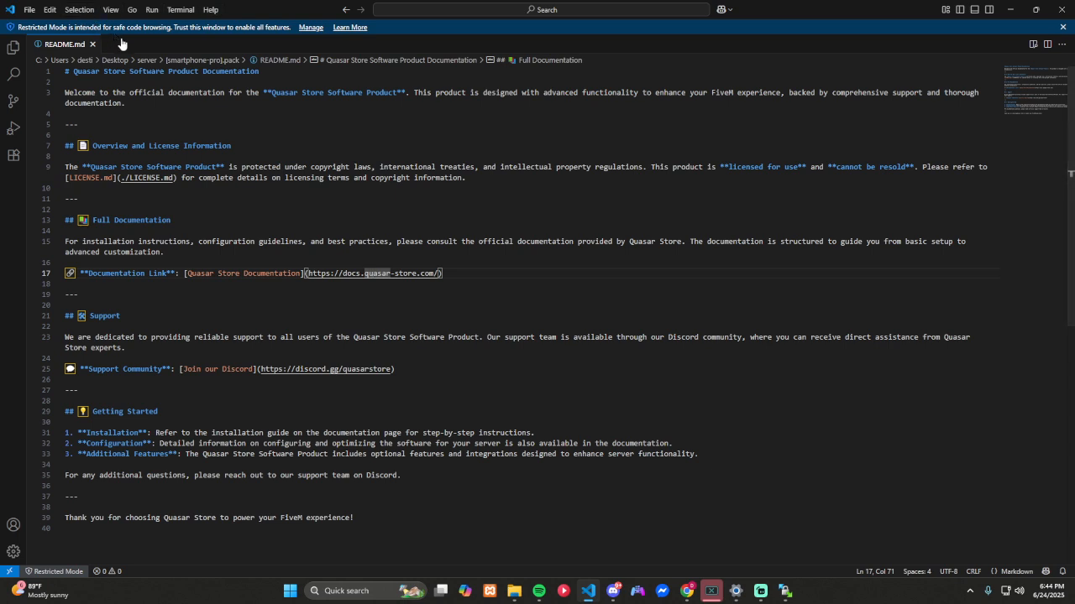
left_click(33, 10)
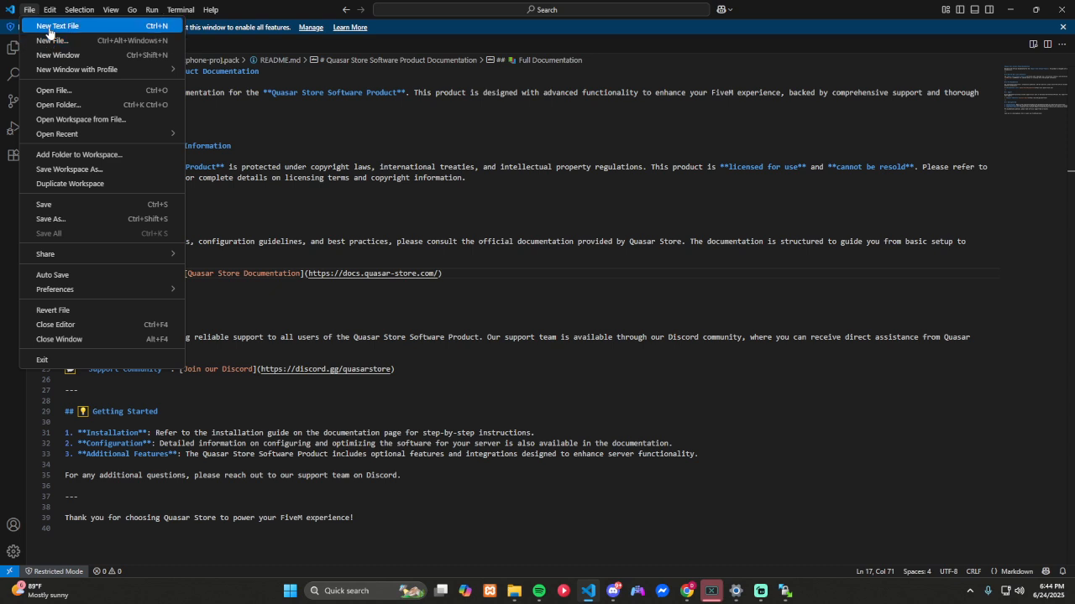
left_click(42, 26)
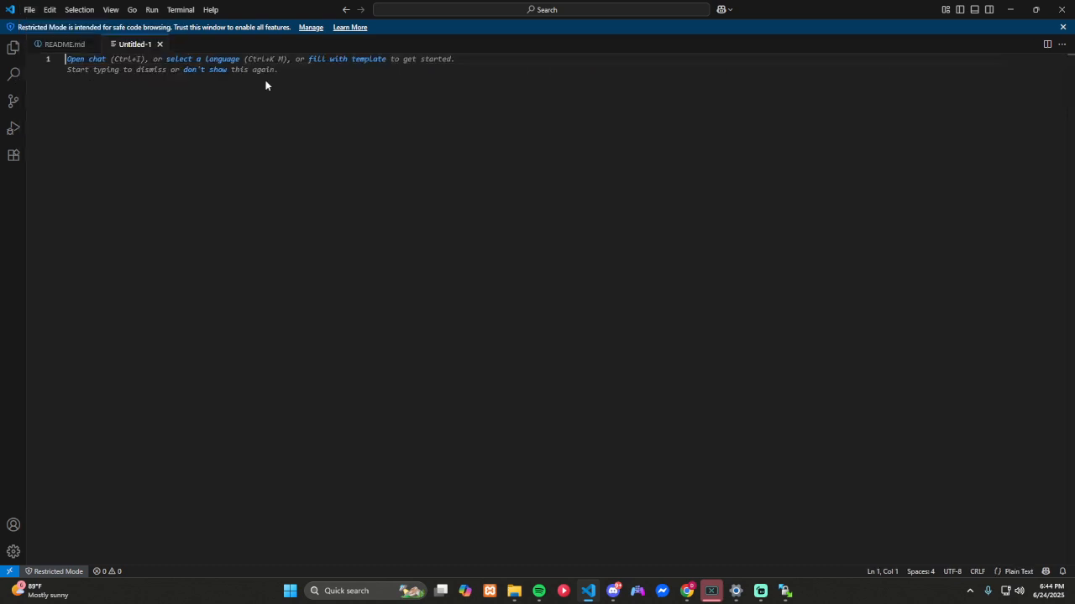
left_click(212, 61)
type("lua")
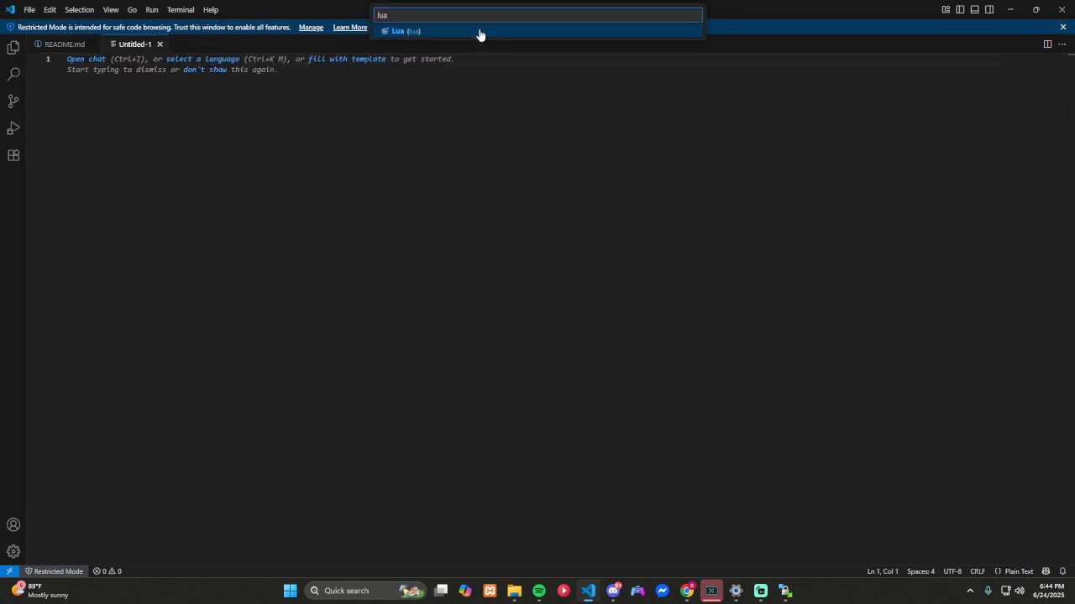
key("Return")
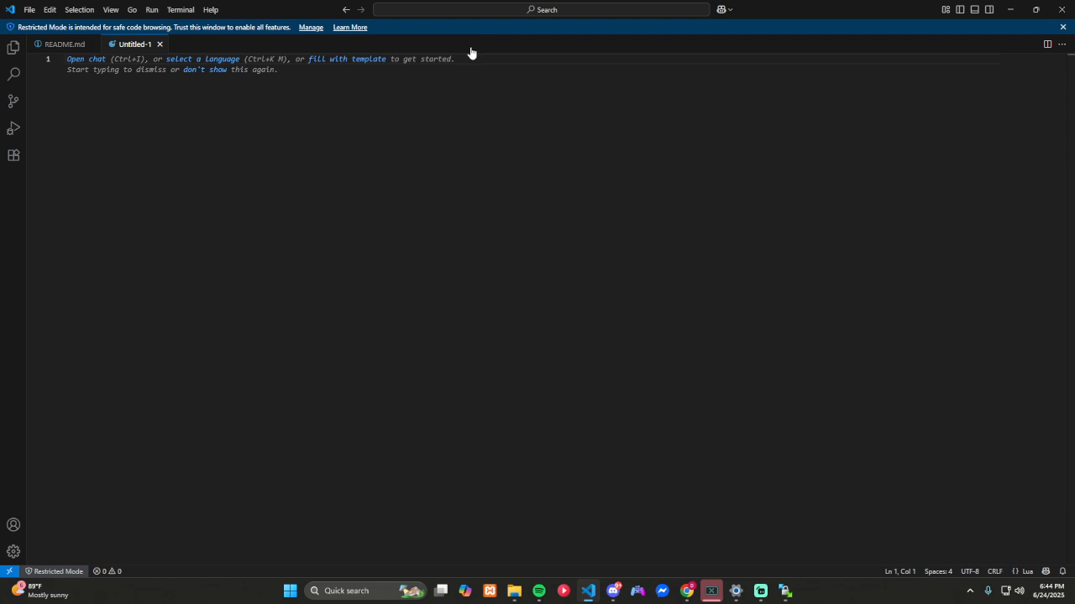
left_click(96, 60)
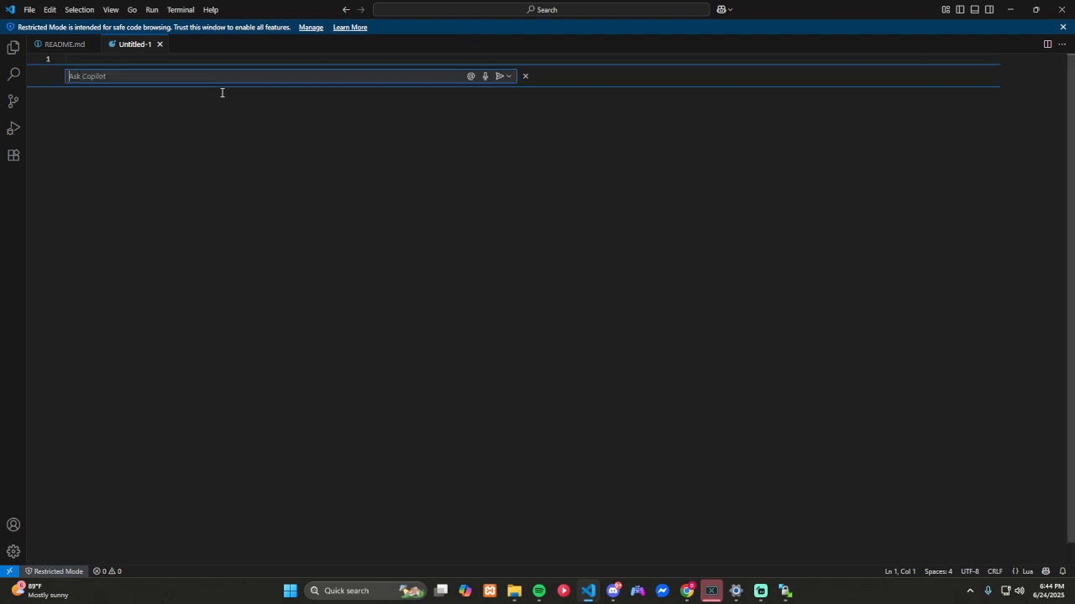
left_click(160, 43)
Step: Create a new blank text file and set its language mode to Lua
left_click(29, 9)
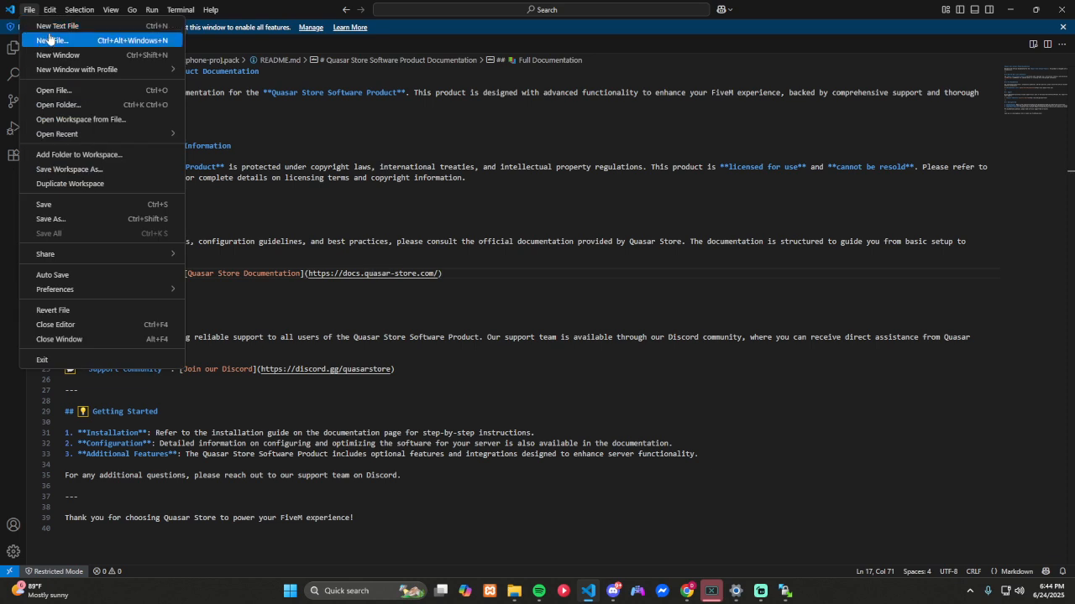
left_click(50, 26)
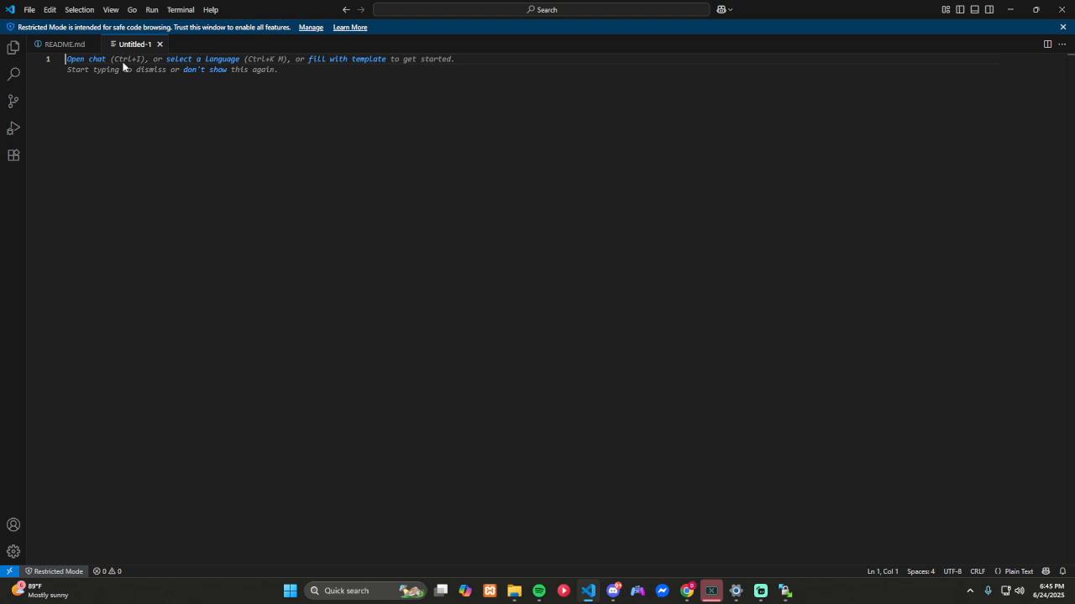
left_click(206, 60)
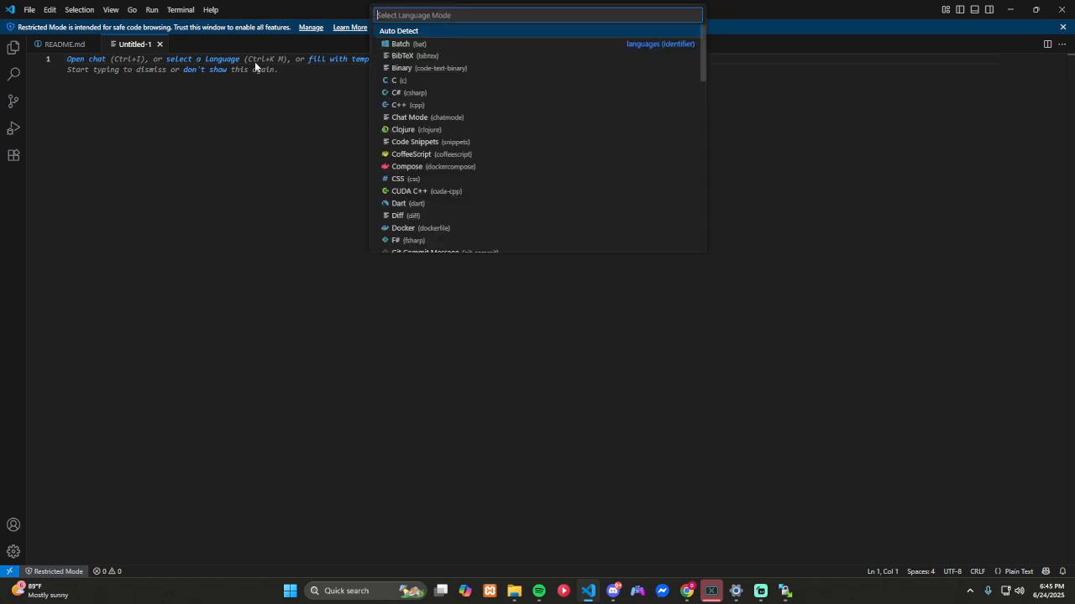
type("lua")
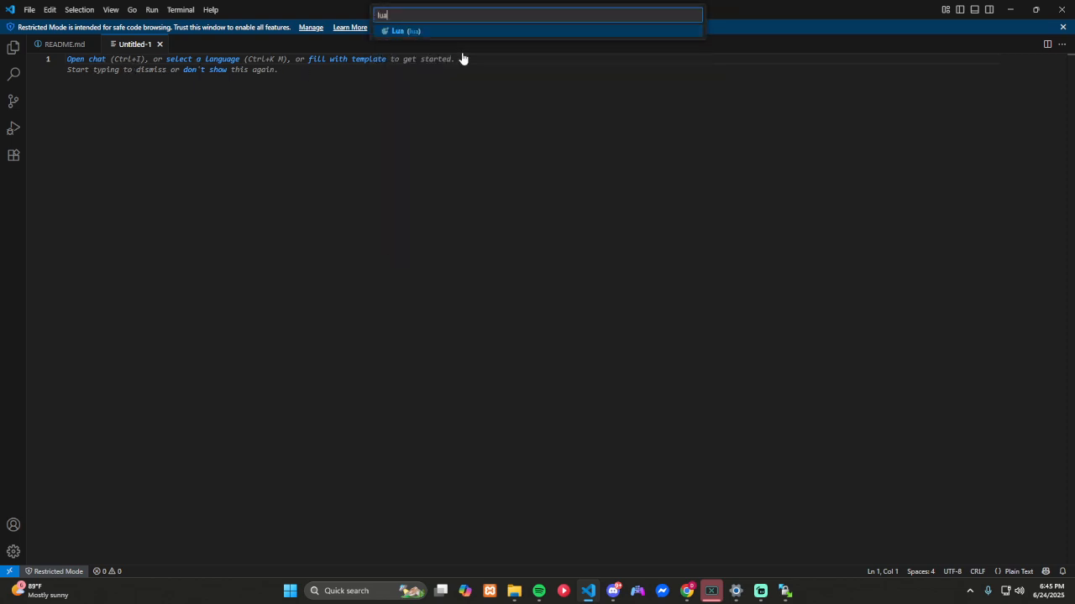
left_click(397, 32)
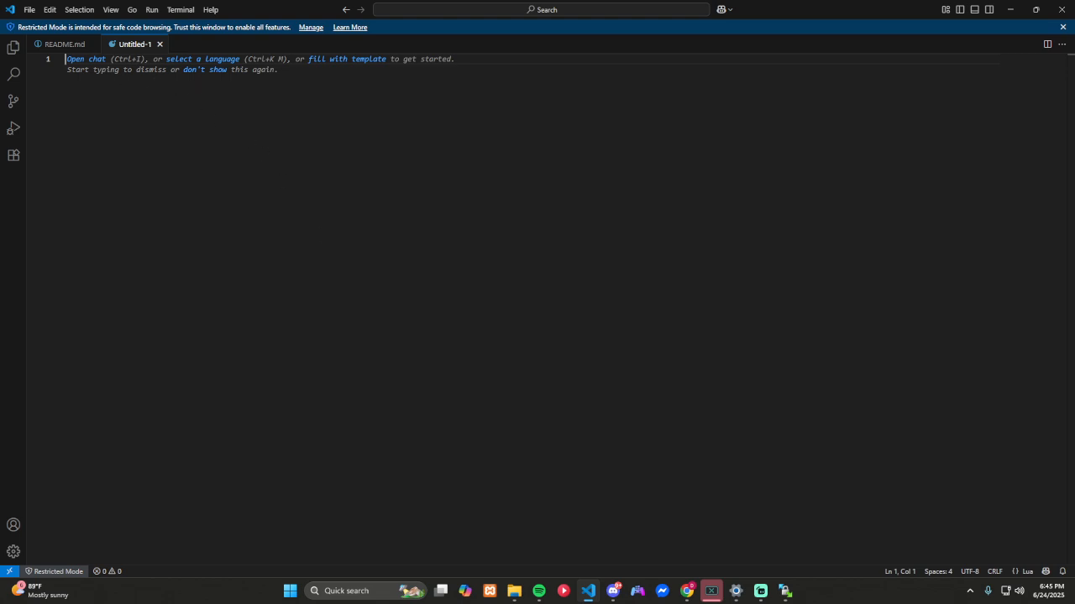
Step: Insert the copied playertables code into the Lua file and delete the "Add tables as needed" comment from its first line
key("alt+Tab")
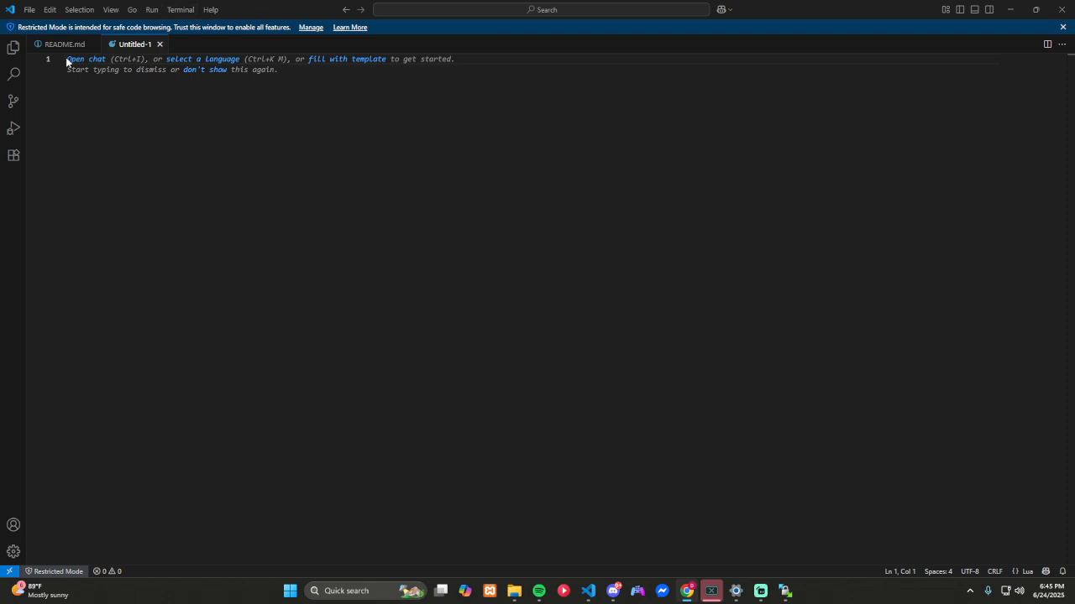
left_click(85, 97)
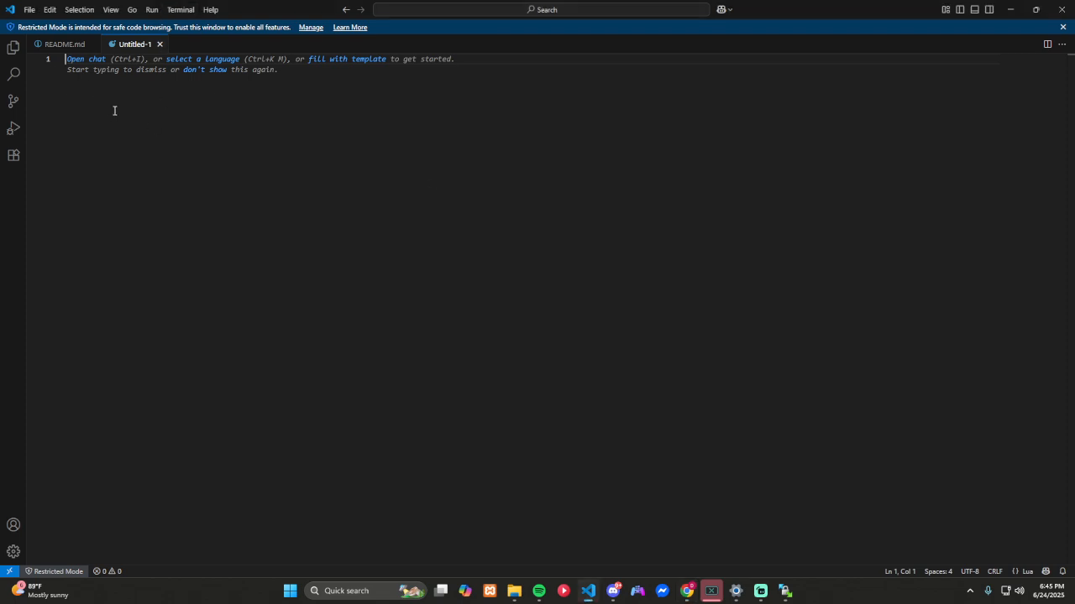
key("ctrl+v")
left_click_drag(271, 59, 158, 61)
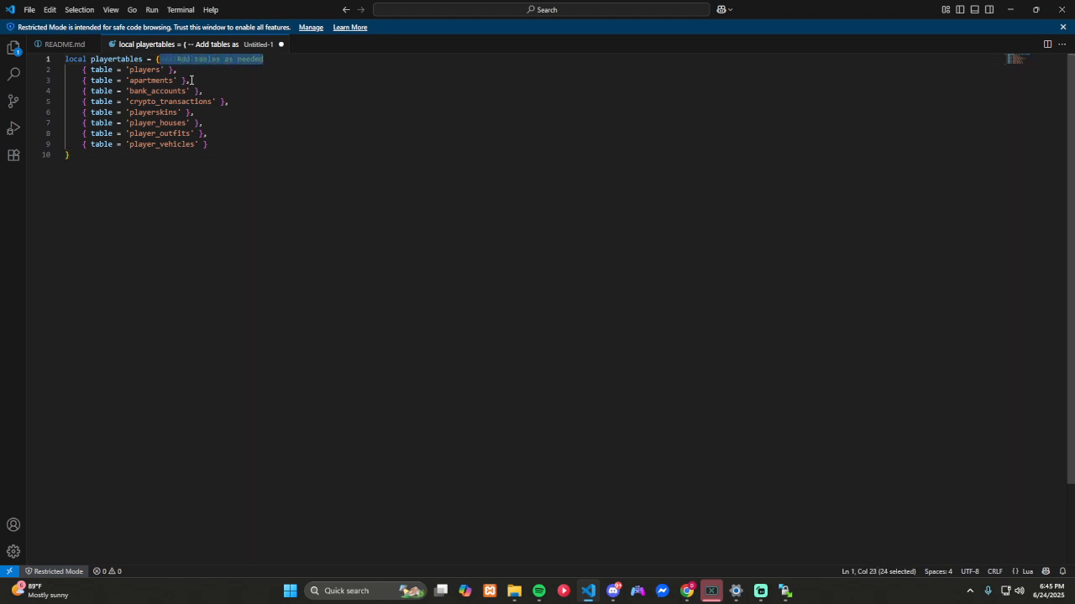
key("BackSpace")
left_click(104, 162)
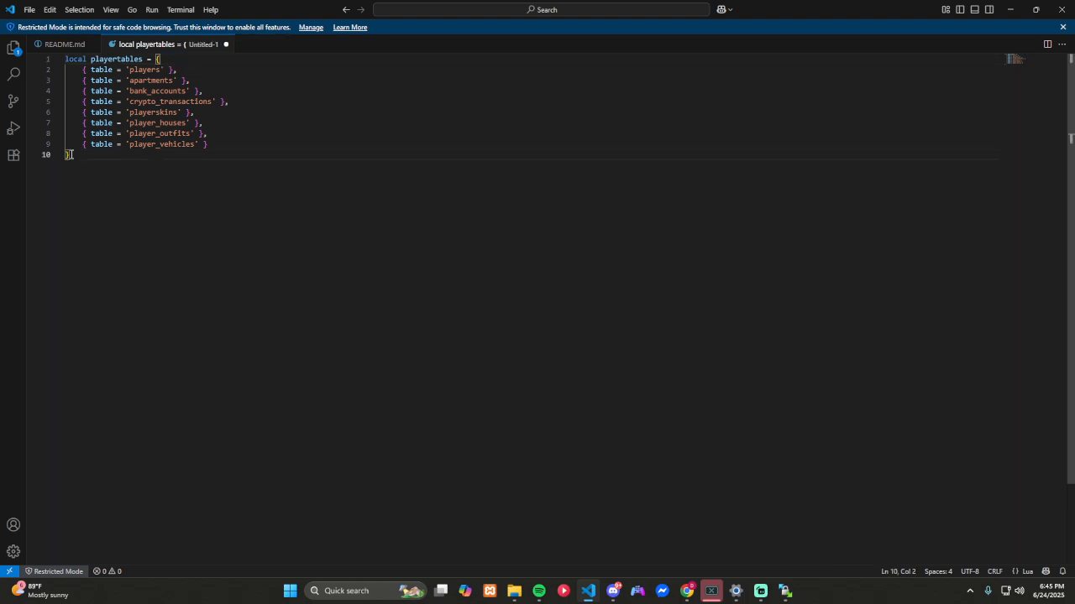
Step: Copy the comment-free playertables code and replace the query in phpMyAdmin's SQL editor for the QBCore database with it
left_click_drag(68, 154, 35, 61)
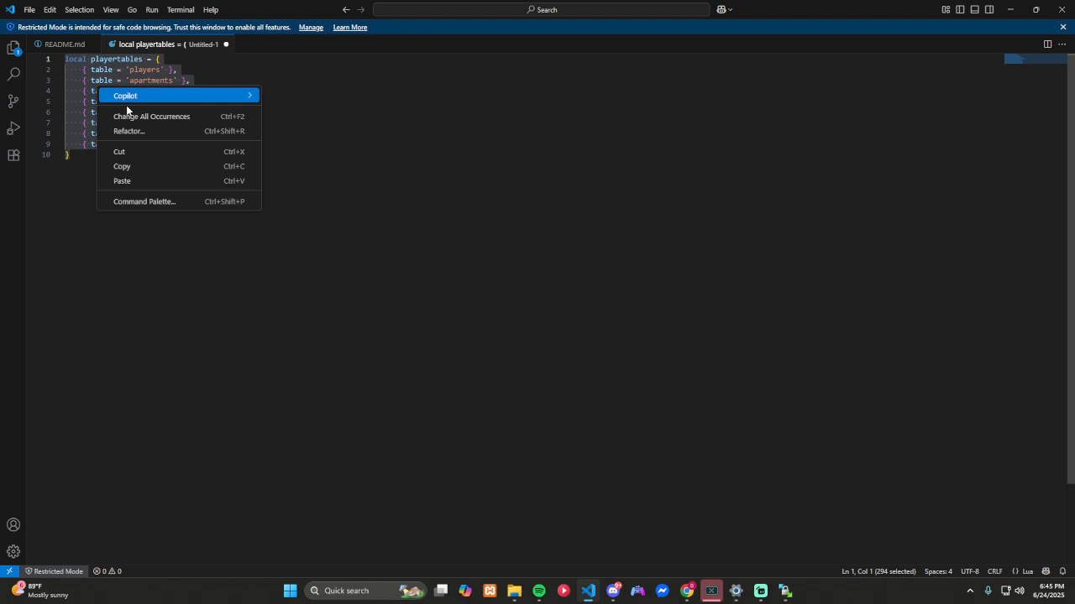
left_click(172, 167)
key("alt+Tab")
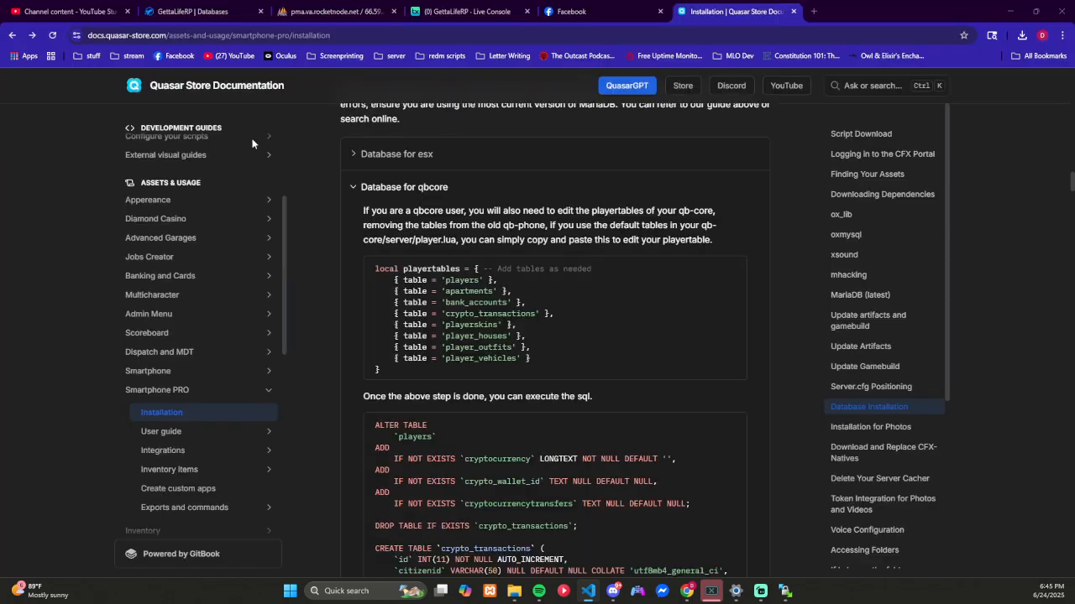
left_click(341, 13)
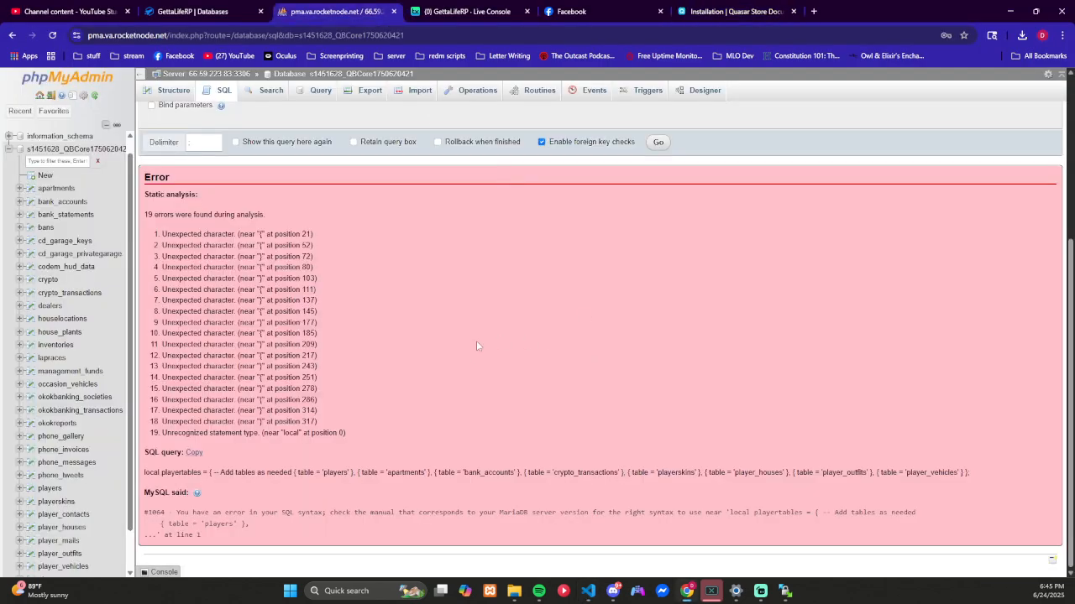
scroll(444, 334, "up", 3)
left_click(163, 332)
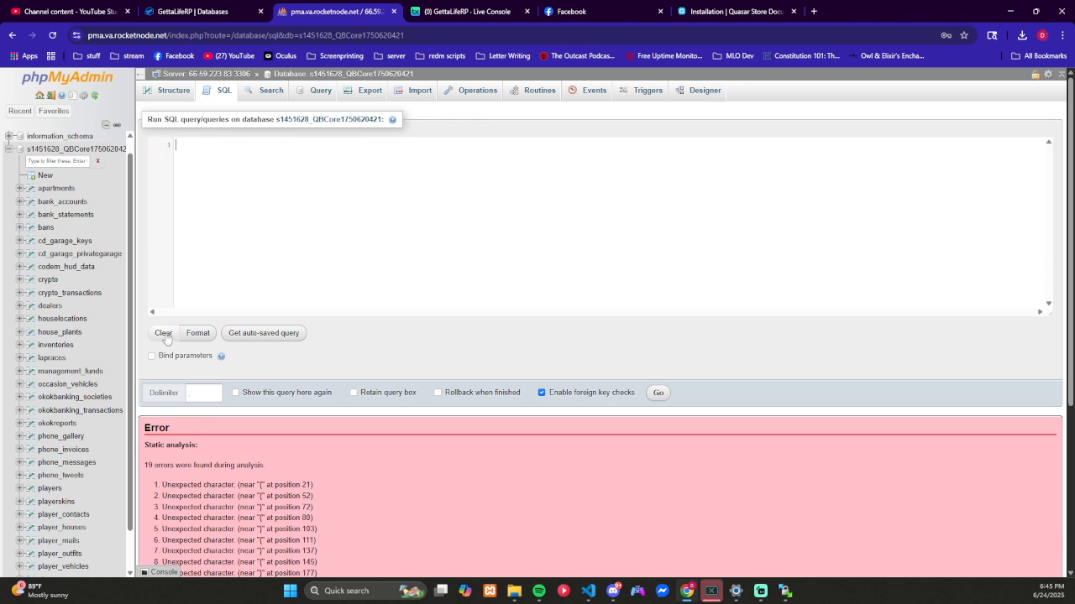
key("ctrl+v")
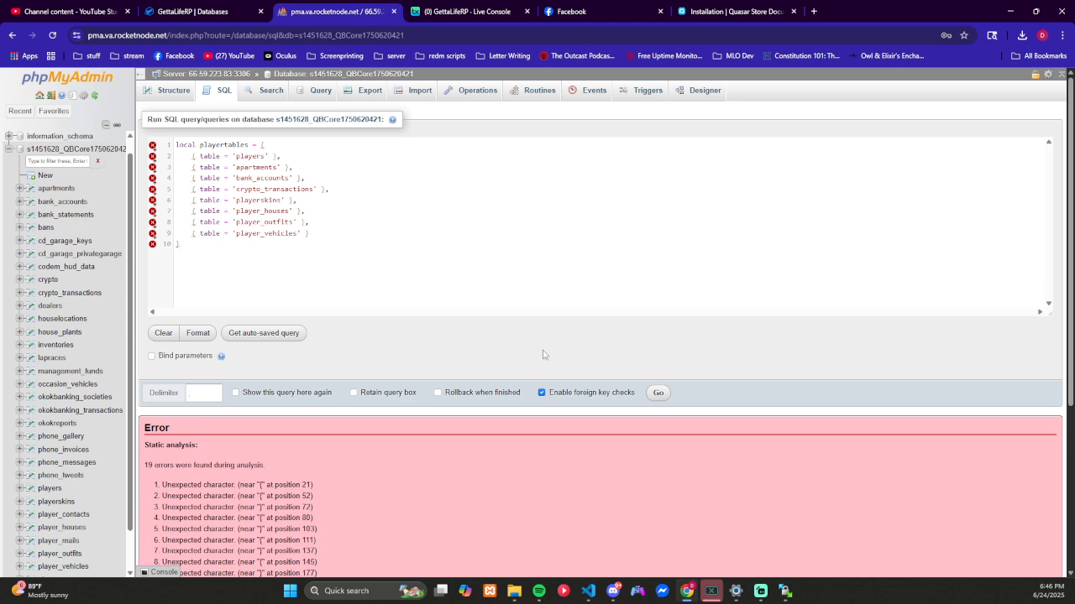
Step: Compare the edited playertables query with the error list from the earlier attempt
scroll(543, 355, "down", 3)
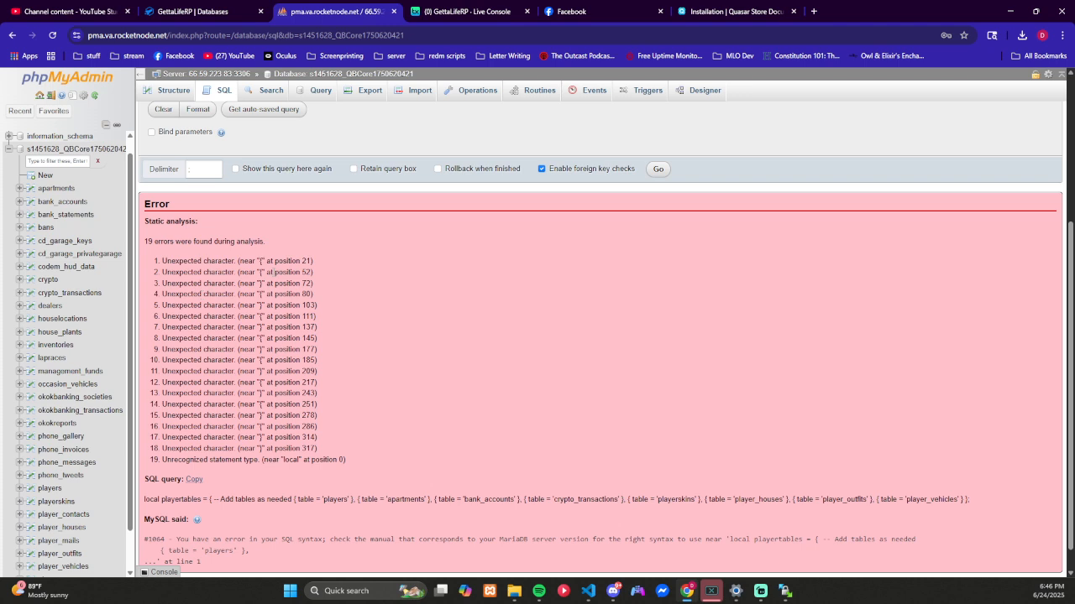
scroll(272, 272, "up", 3)
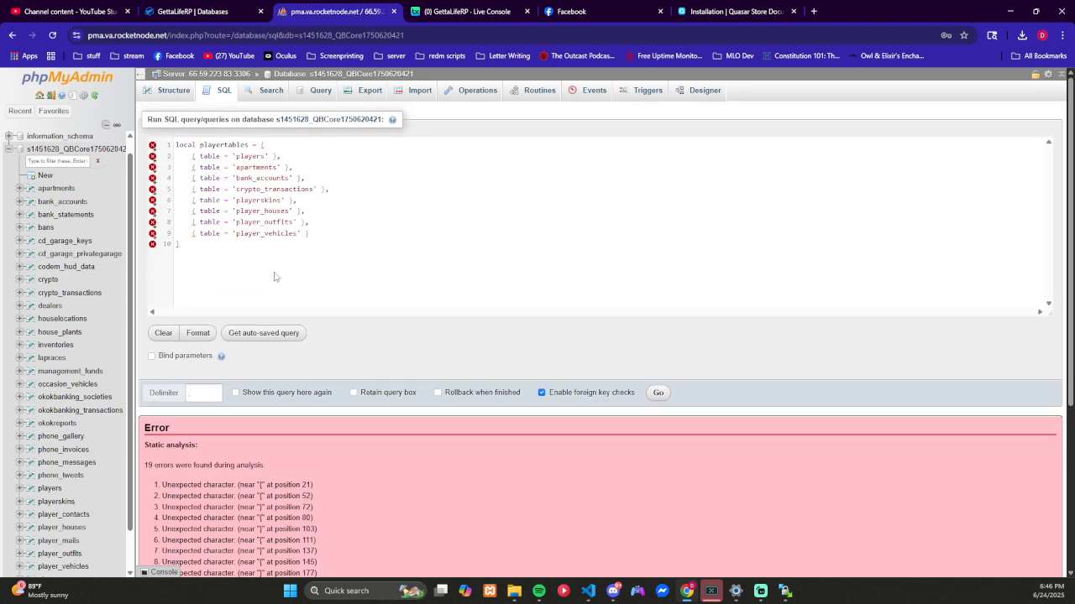
scroll(274, 277, "down", 1)
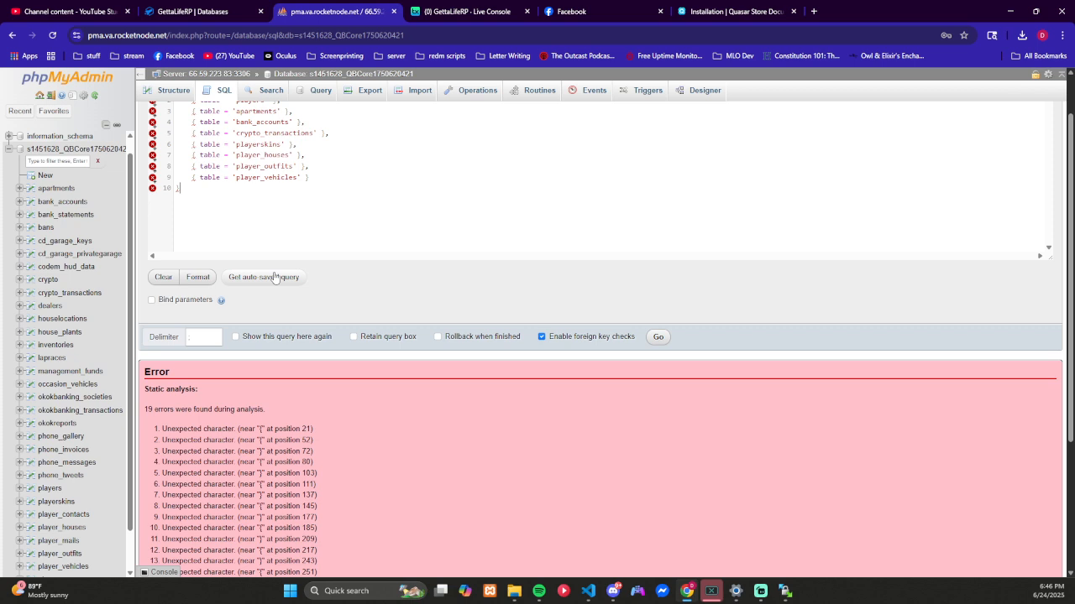
scroll(274, 277, "up", 1)
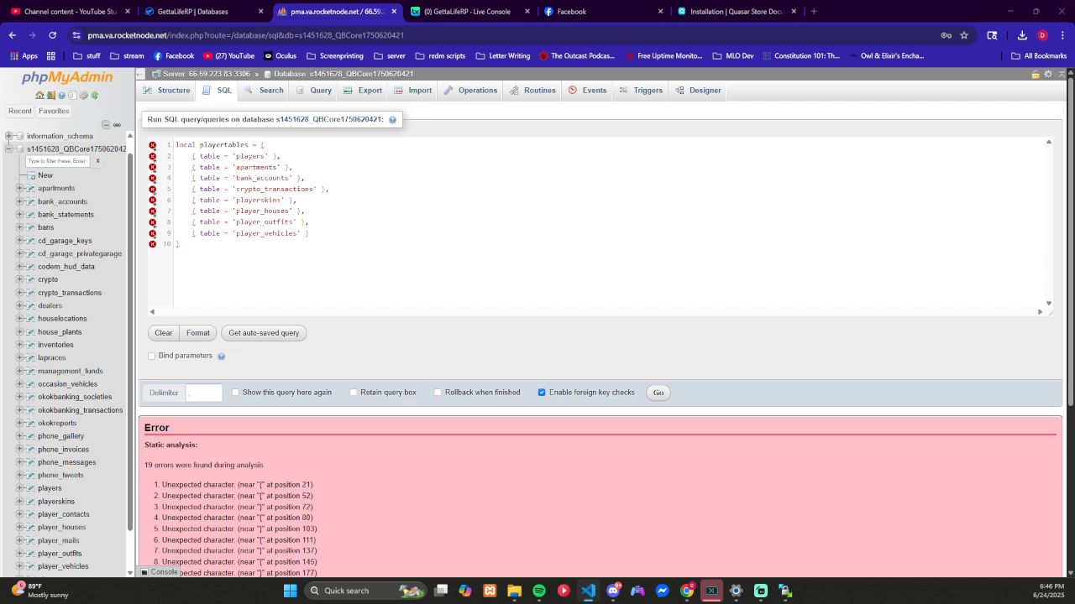
left_click(734, 12)
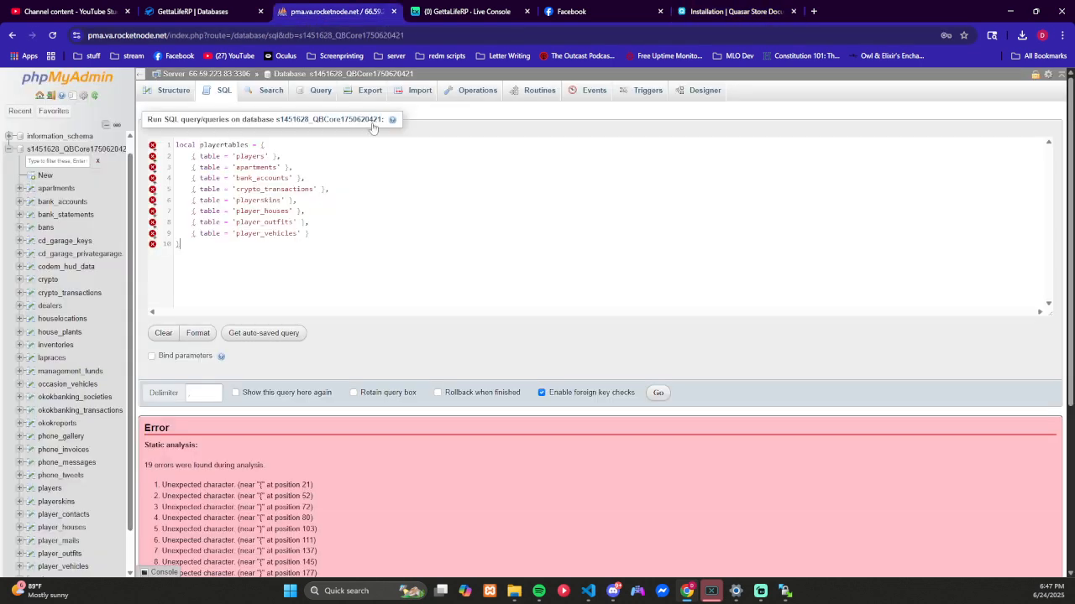
left_click(320, 12)
Step: Copy the documentation's qbcore SQL code and run it on the QBCore database in place of the playertables query
left_click(718, 12)
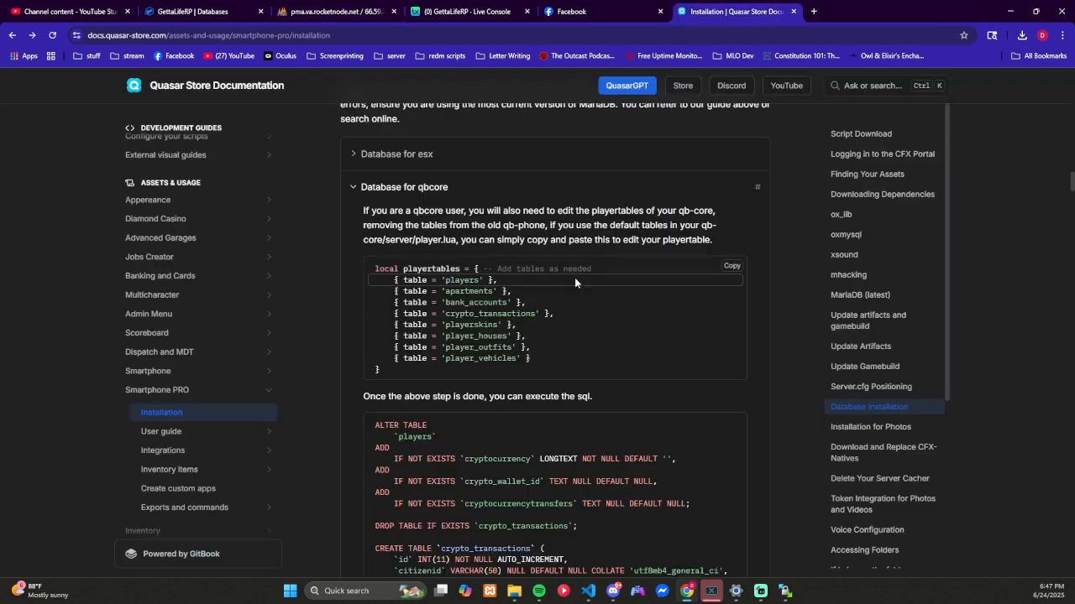
scroll(574, 283, "down", 3)
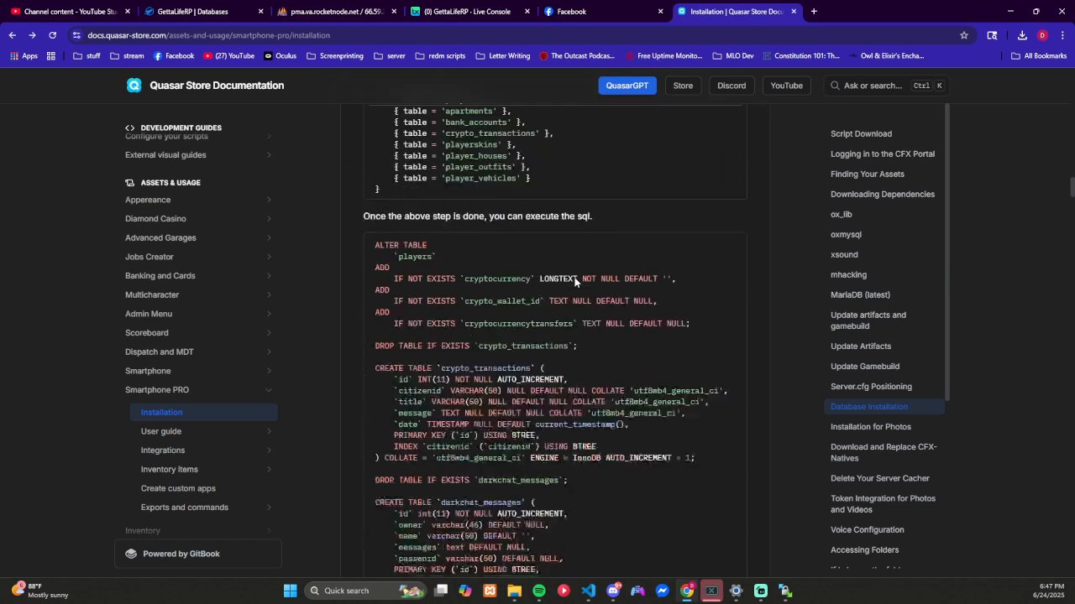
scroll(736, 315, "up", 2)
left_click(731, 311)
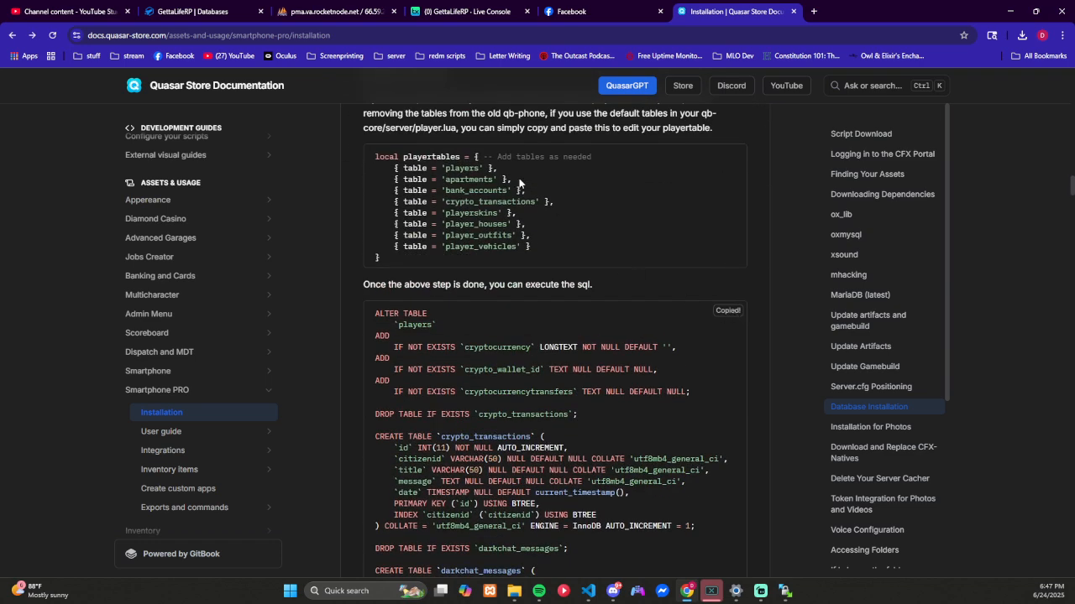
left_click(345, 11)
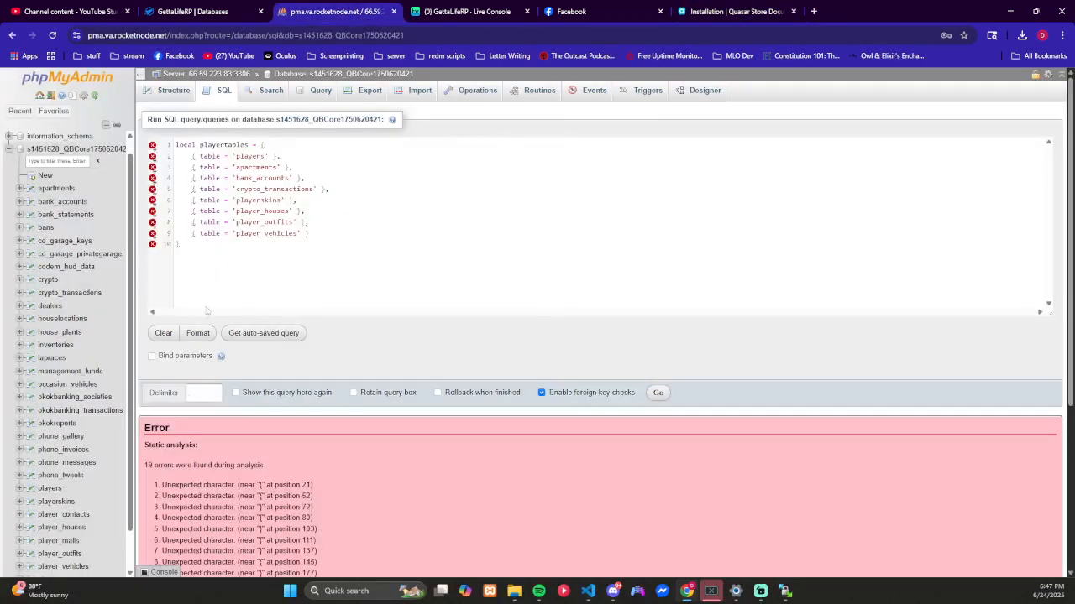
left_click(163, 333)
left_click(259, 227)
key("ctrl+v")
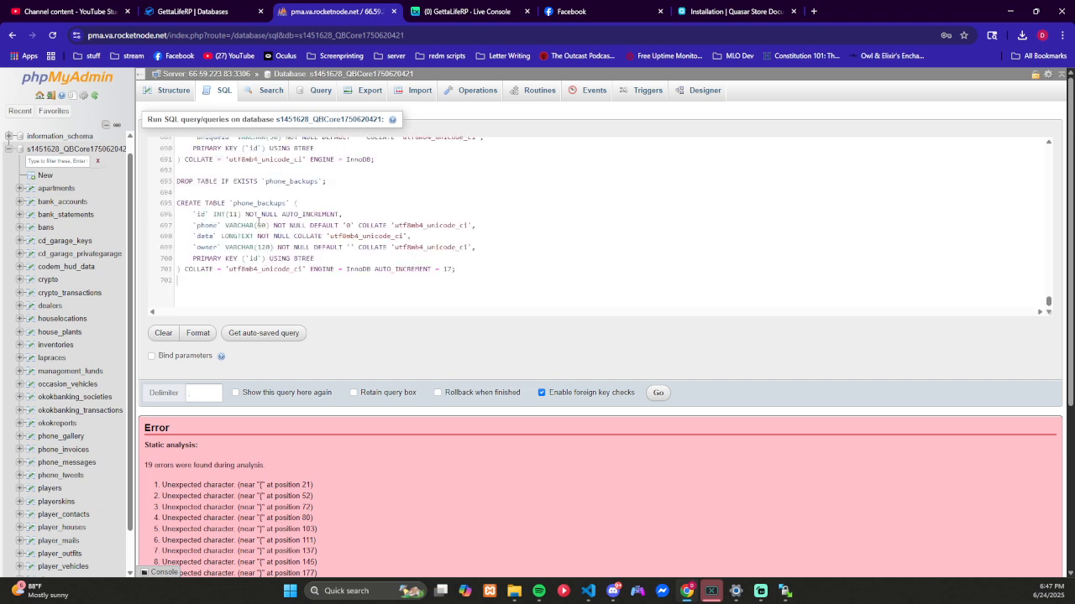
left_click(658, 393)
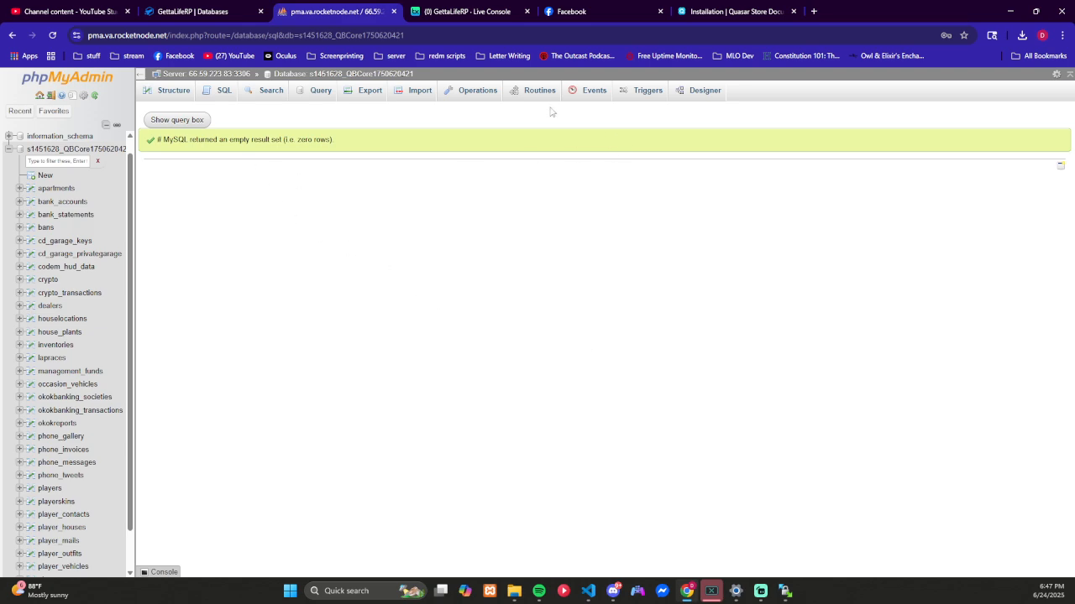
Step: Return to the Quasar documentation and find the Installation for Photos section after the database SQL
left_click(709, 12)
scroll(538, 371, "down", 12)
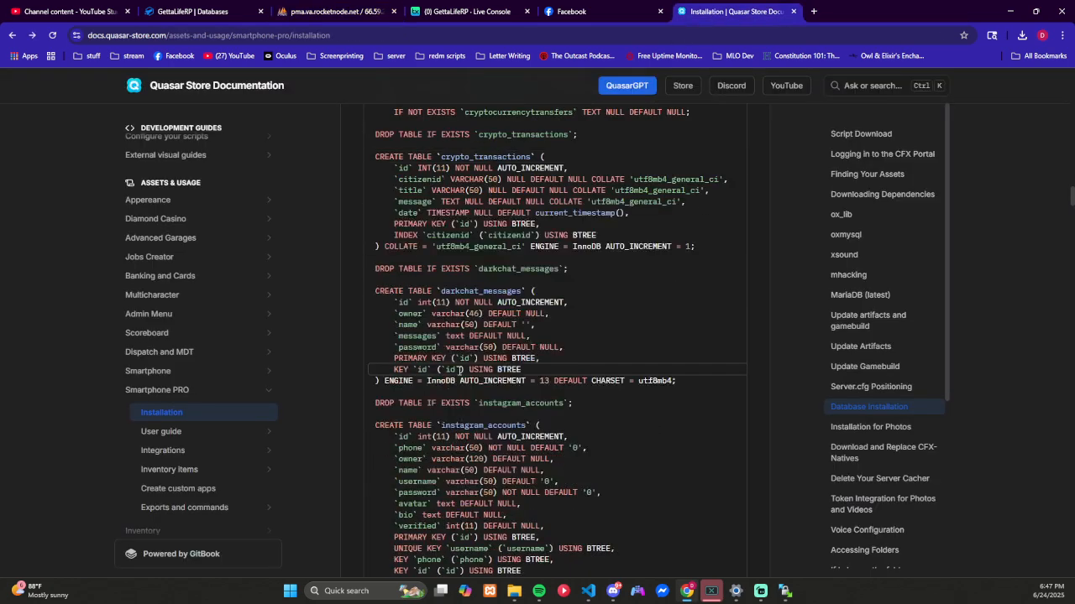
scroll(459, 369, "down", 15)
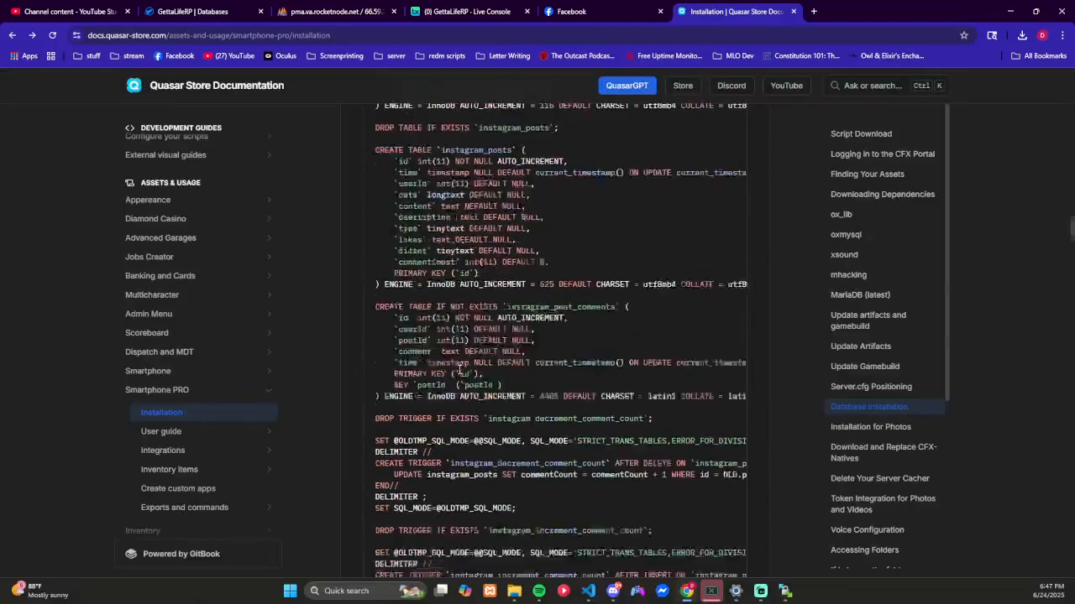
scroll(460, 370, "down", 15)
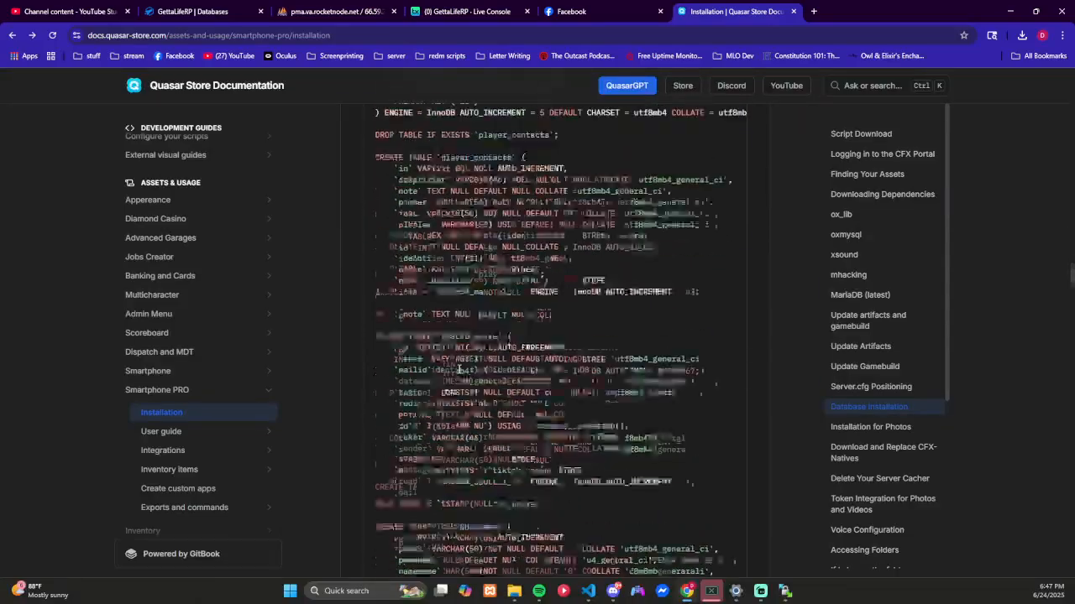
scroll(459, 369, "down", 15)
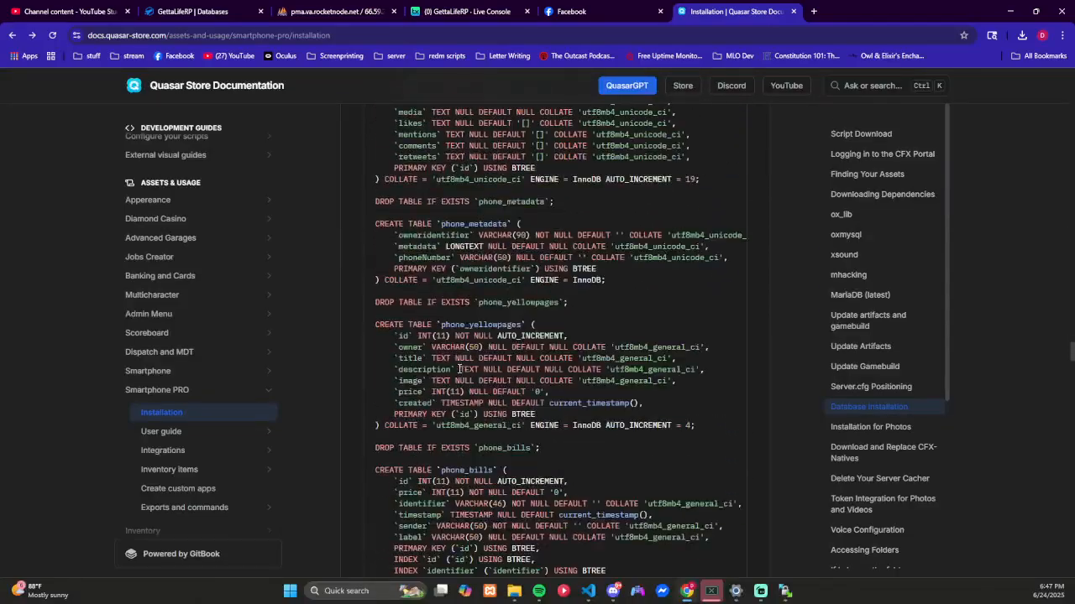
scroll(460, 368, "down", 15)
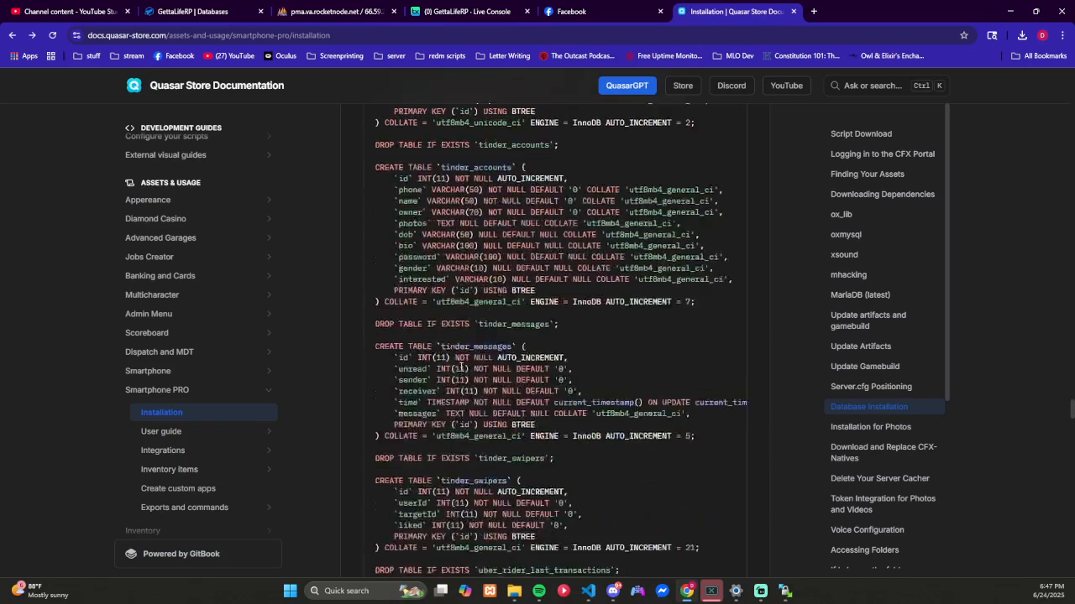
scroll(460, 367, "down", 5)
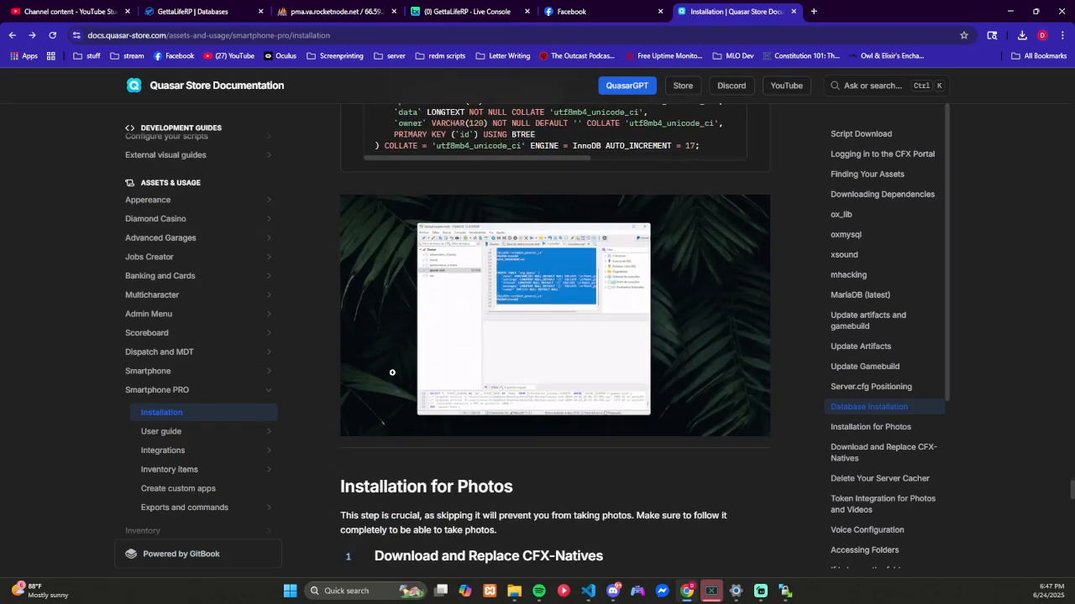
Step: Read the Installation for Photos steps and open the linked webhook system guide at its Fivemanage Integration instructions
scroll(391, 372, "down", 4)
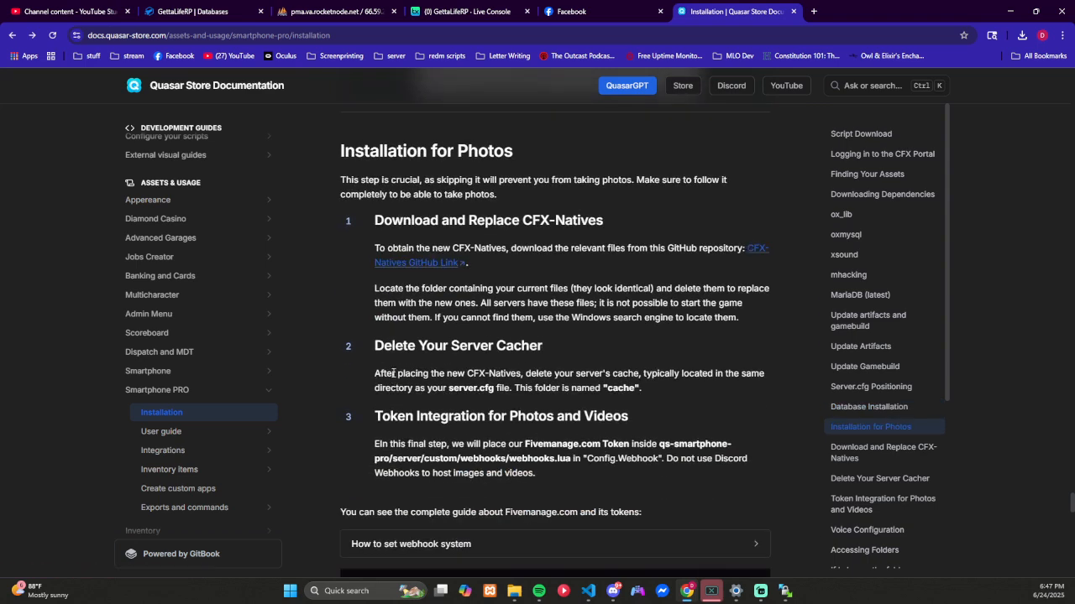
scroll(393, 372, "down", 1)
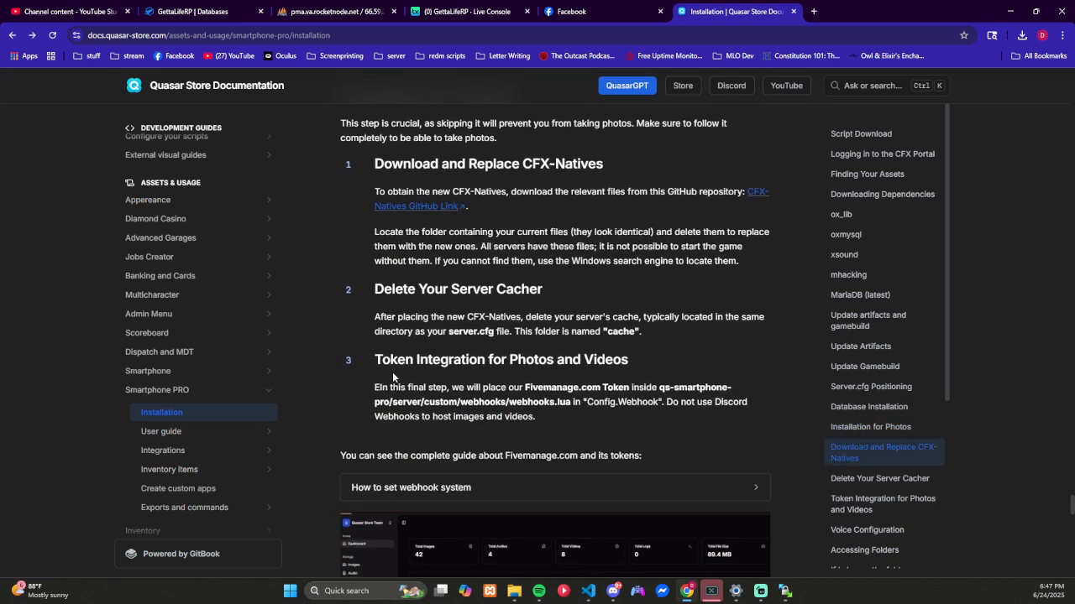
scroll(392, 372, "down", 2)
scroll(392, 372, "down", 2)
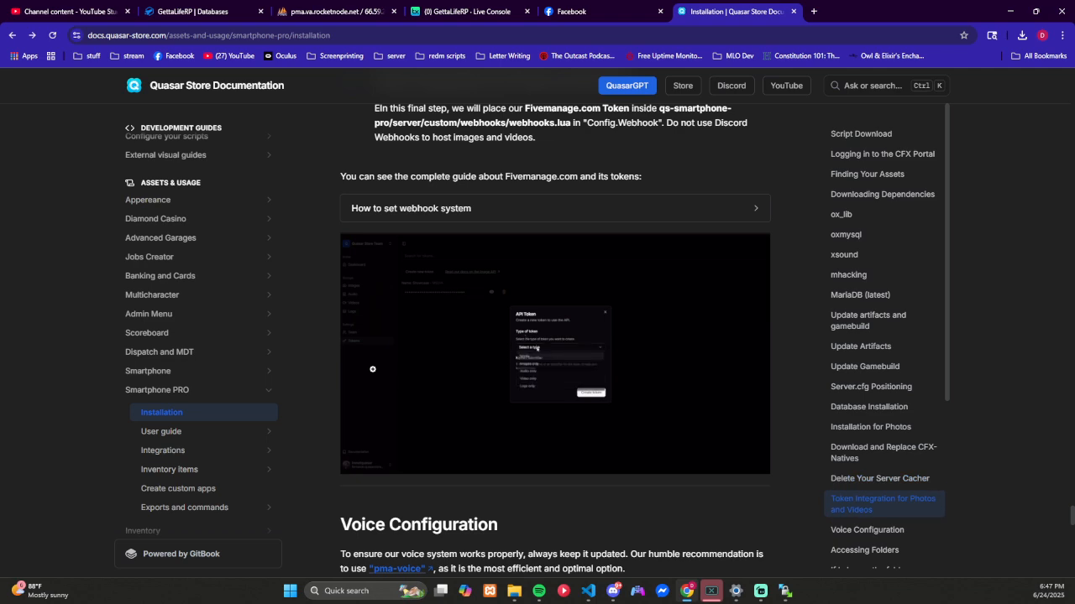
left_click(731, 220)
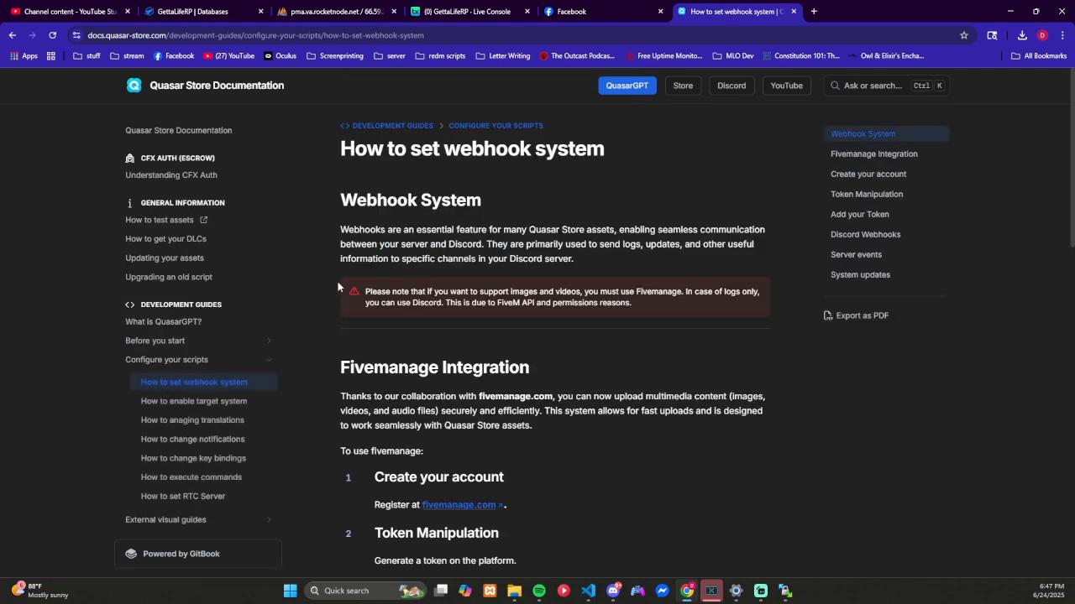
scroll(338, 287, "down", 4)
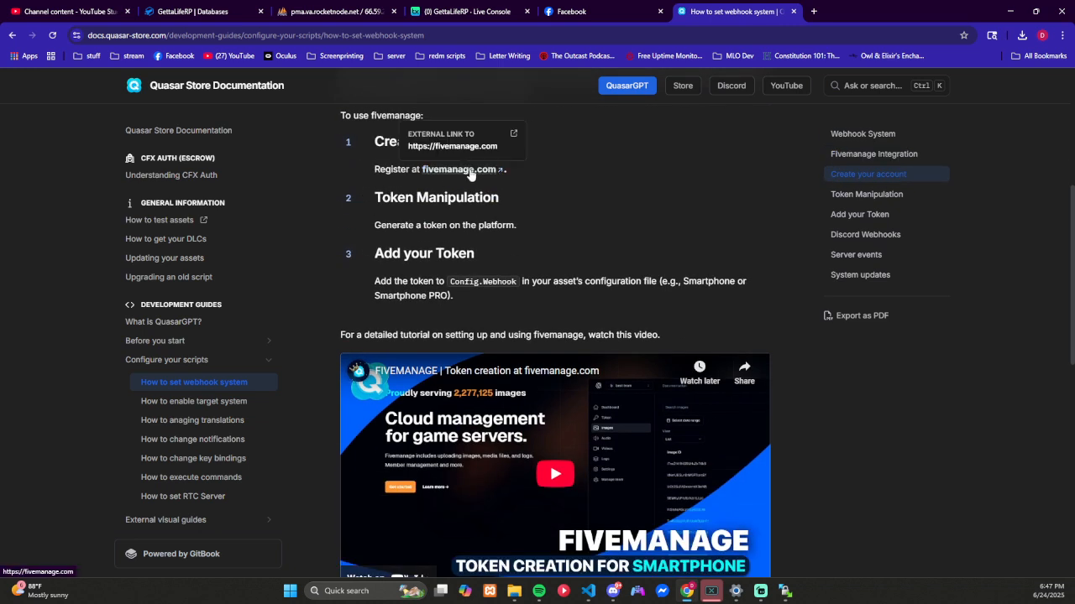
Step: Open fivemanage.com from the guide, enter the Reckless Development workspace and show its API tokens
left_click(470, 170)
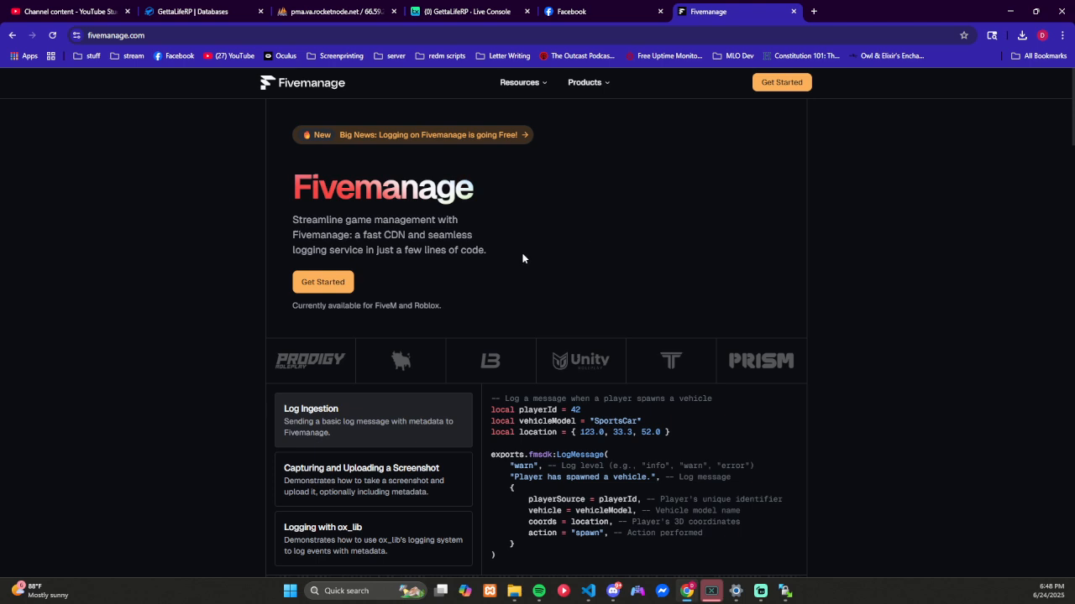
left_click(774, 83)
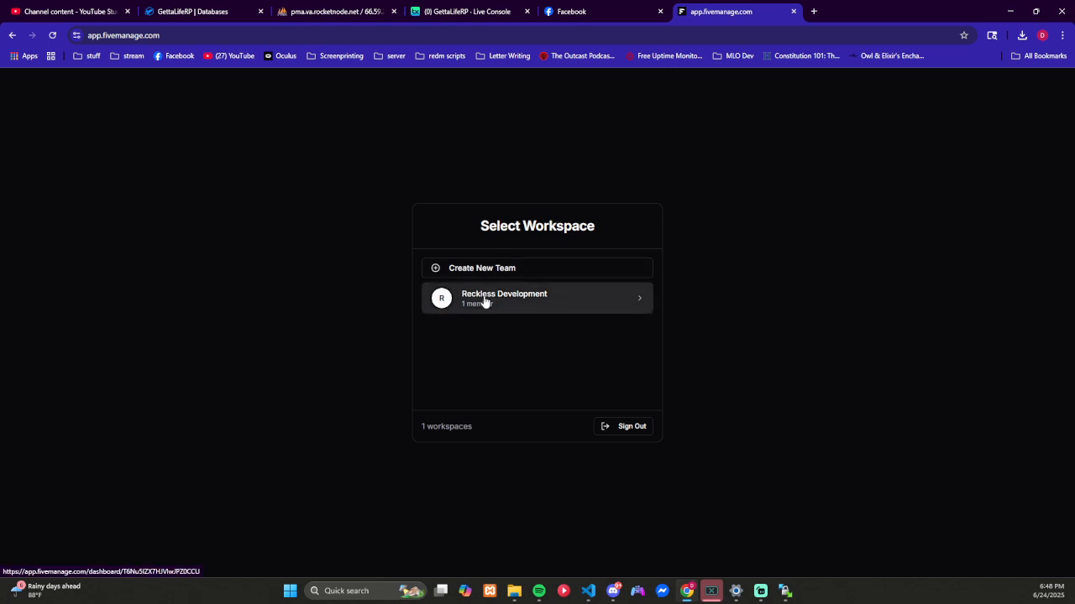
left_click(484, 302)
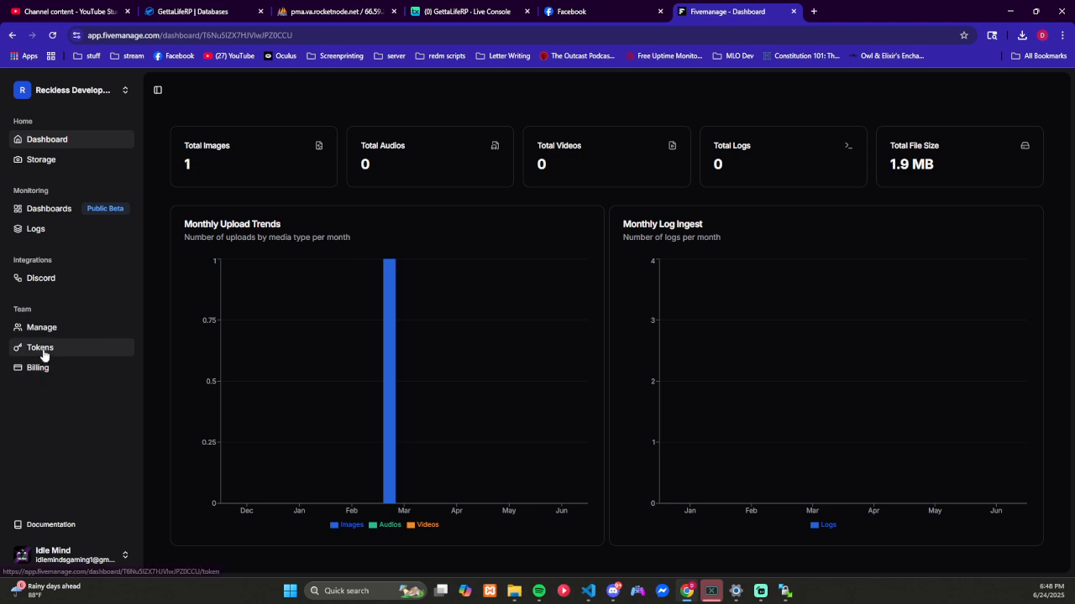
left_click(42, 351)
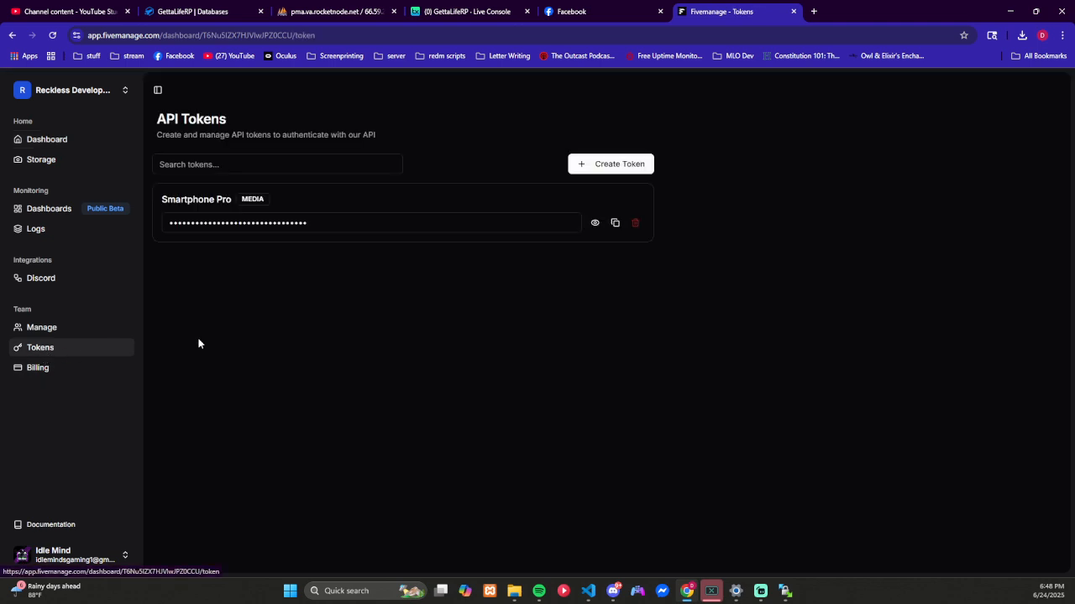
Step: Look at the form for creating an API token, close it without creating one, and copy the existing Smartphone Pro media token
left_click(596, 165)
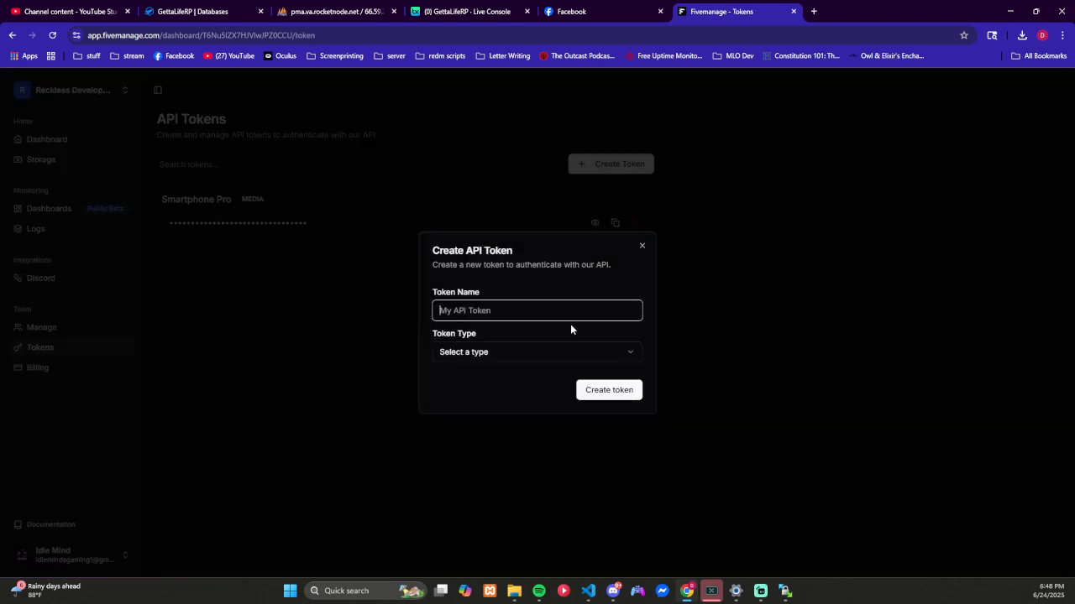
left_click(641, 246)
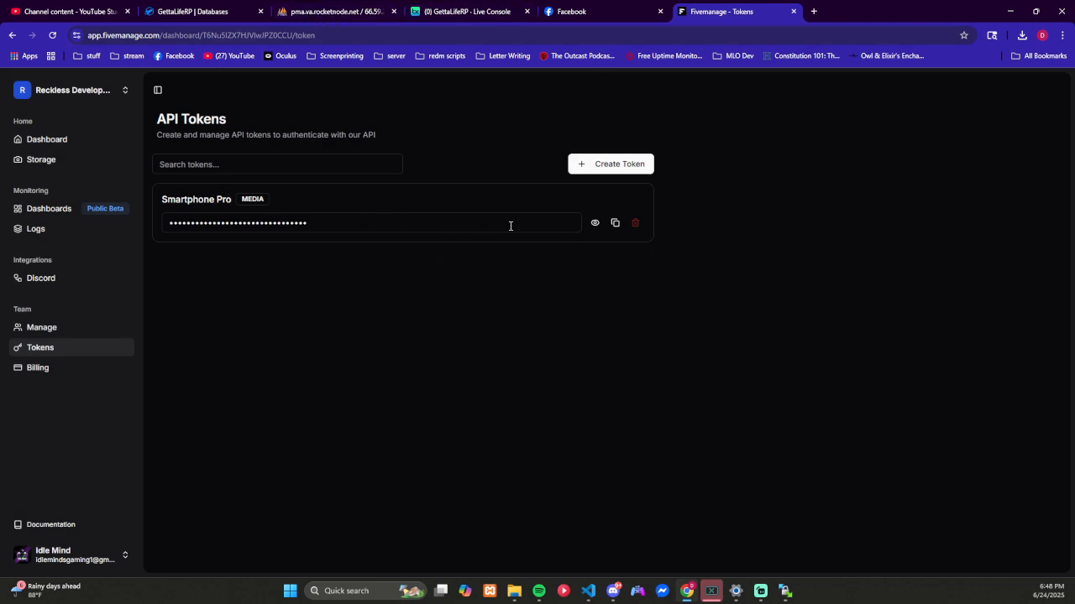
left_click(374, 225)
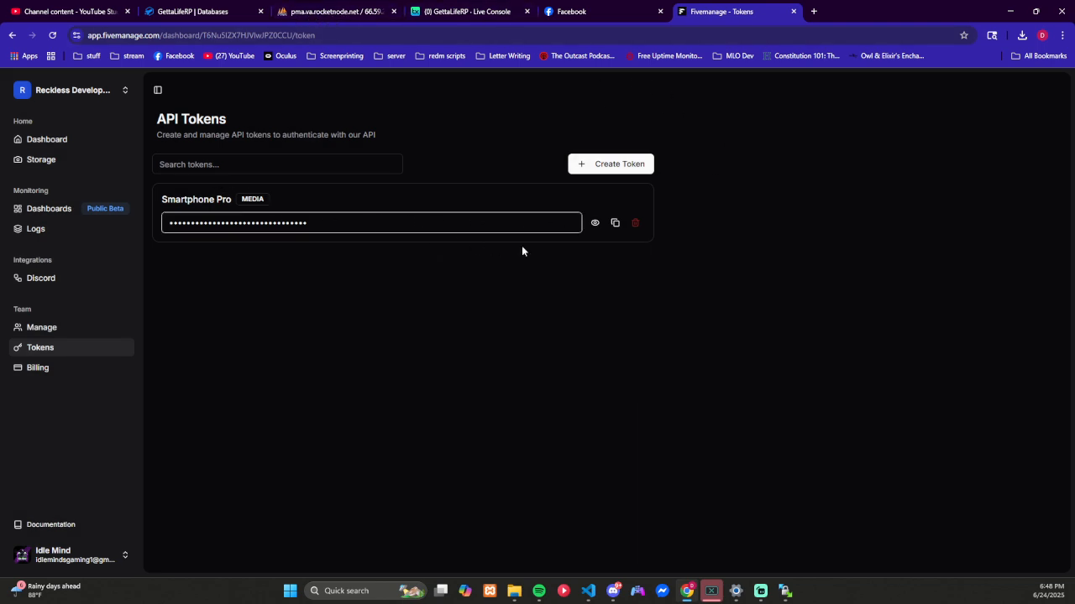
left_click(615, 224)
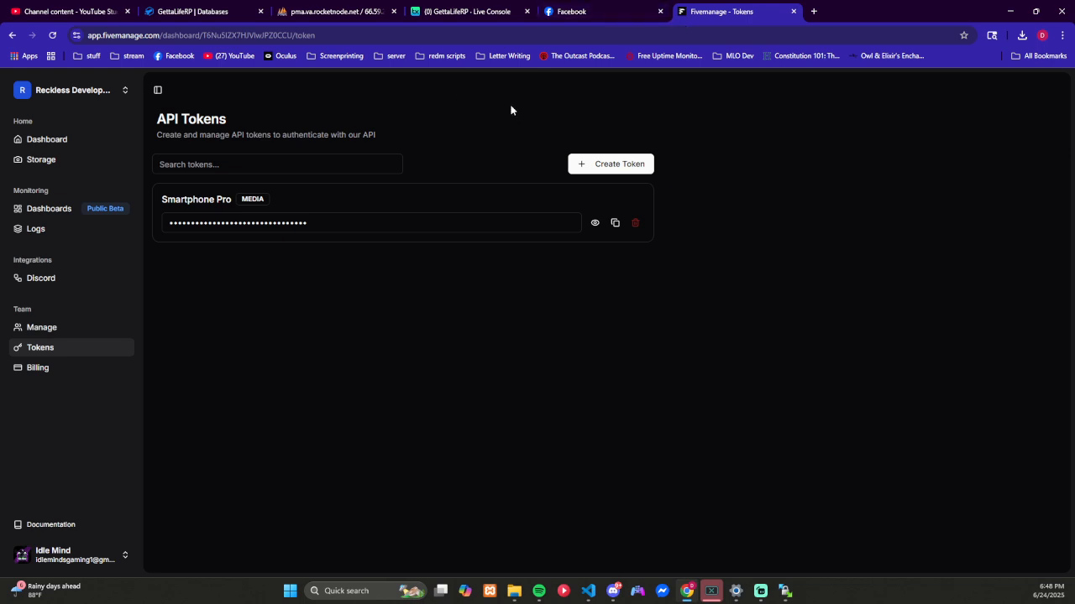
Step: Go back from Fivemanage through the webhook guide to the Smartphone PRO installation page, checking the Discord Webhooks section on the way
key("alt+Left")
key("alt+Left")
key("alt+Left")
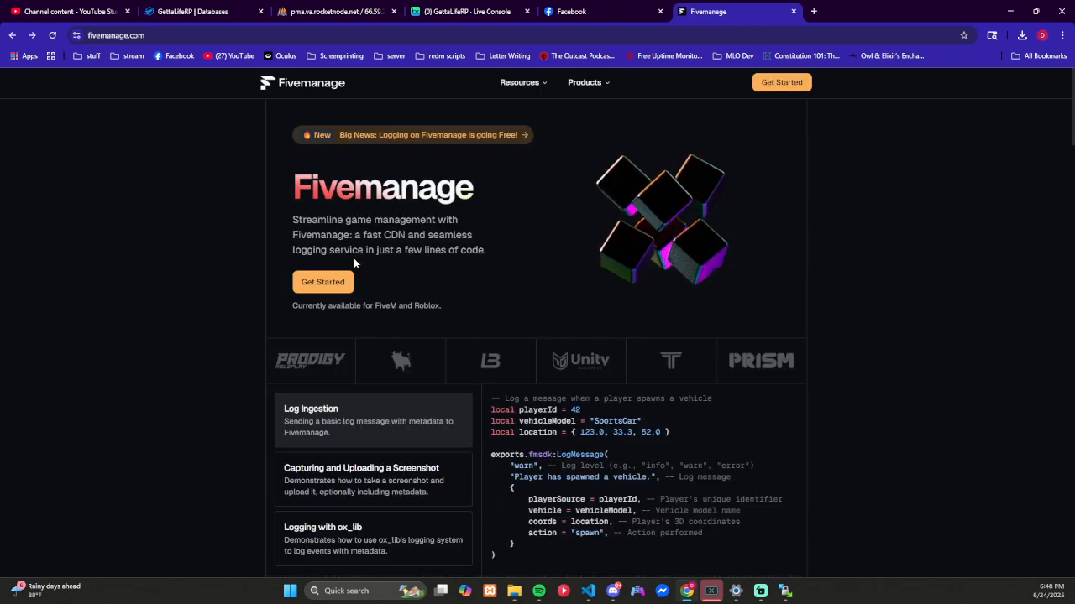
key("alt+Left")
scroll(461, 299, "down", 7)
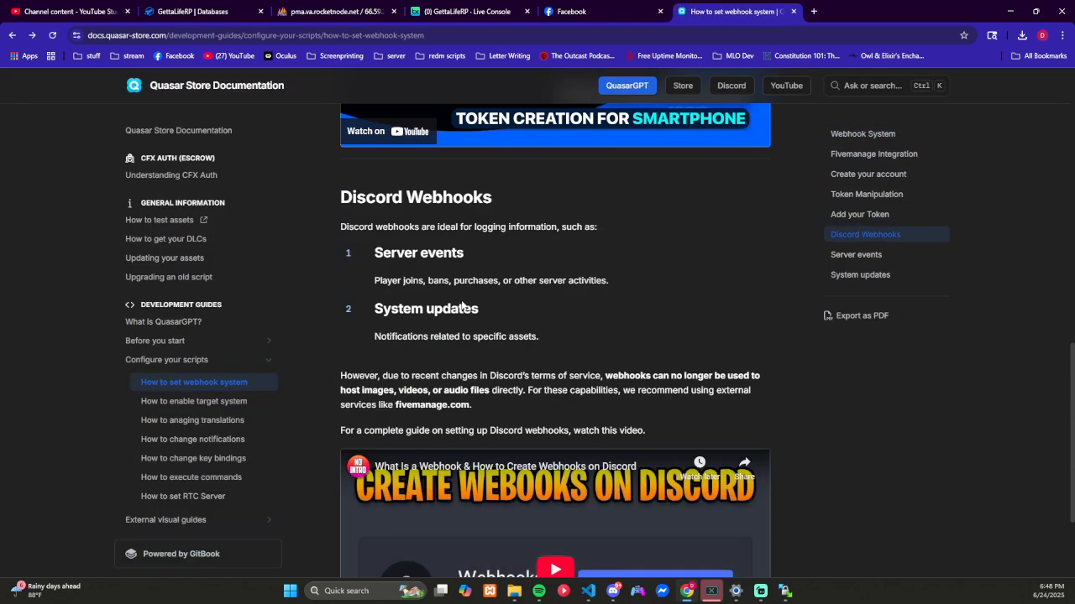
scroll(461, 306, "down", 1)
key("alt+Left")
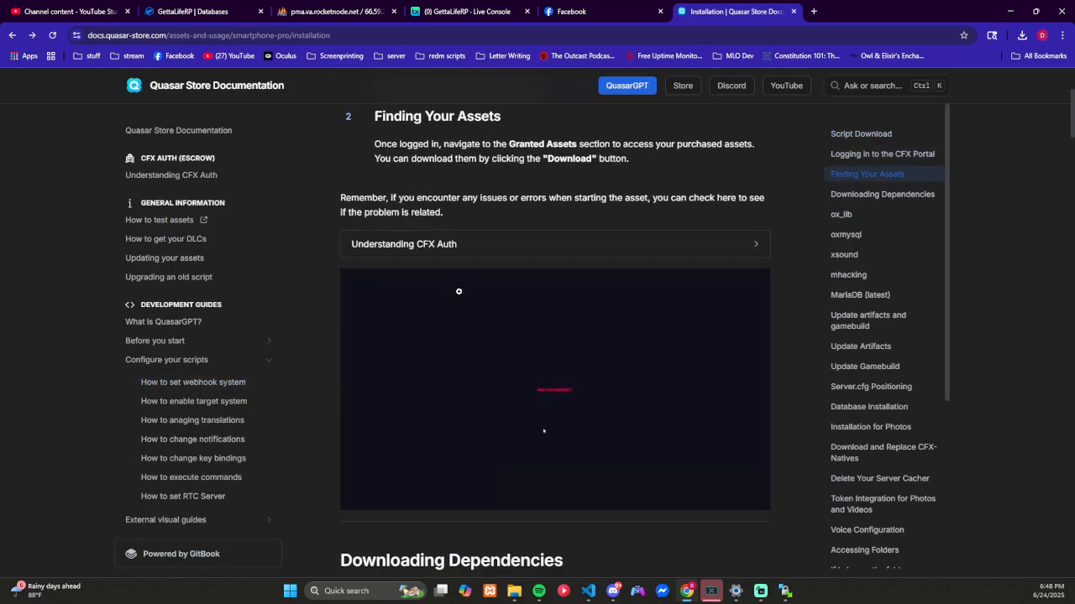
Step: Review the rest of the installation guide, covering token integration, Voice Configuration, Unique Phone basics, video calls and key binds
scroll(459, 291, "down", 20)
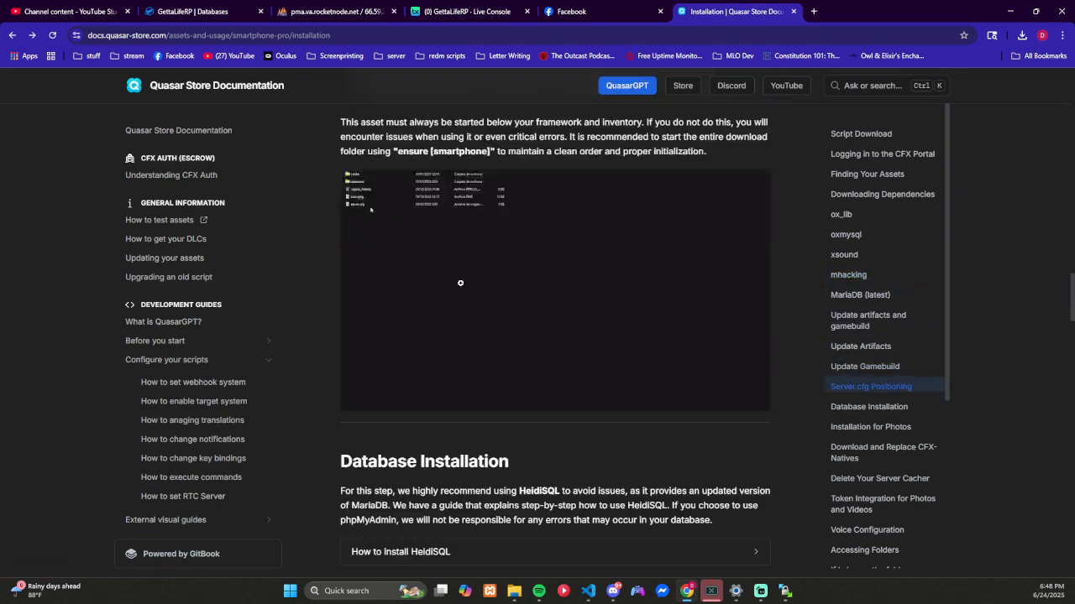
scroll(460, 282, "down", 15)
scroll(461, 289, "up", 4)
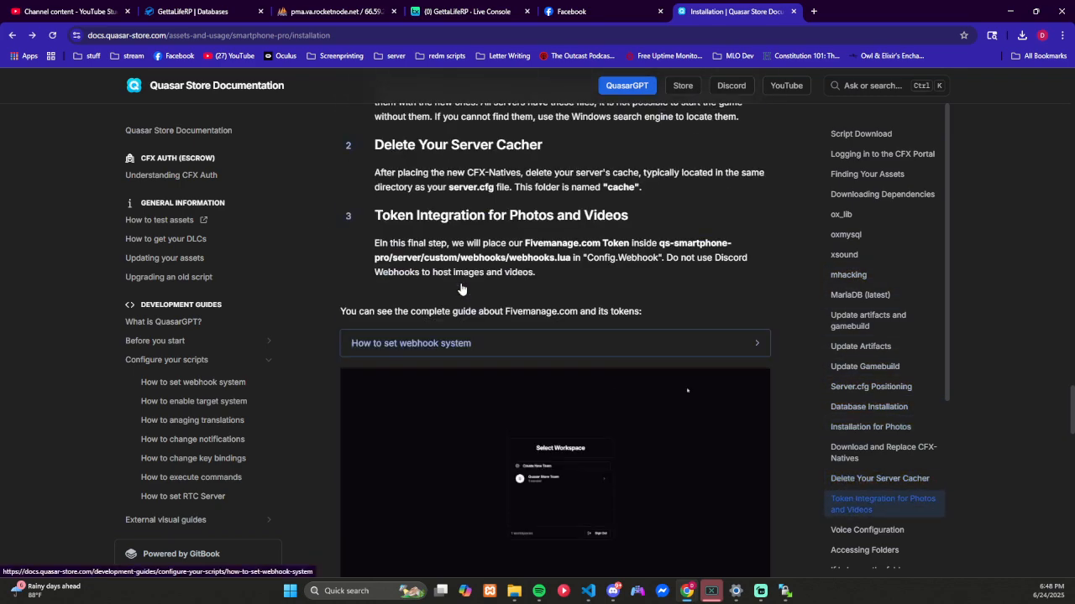
scroll(460, 289, "down", 5)
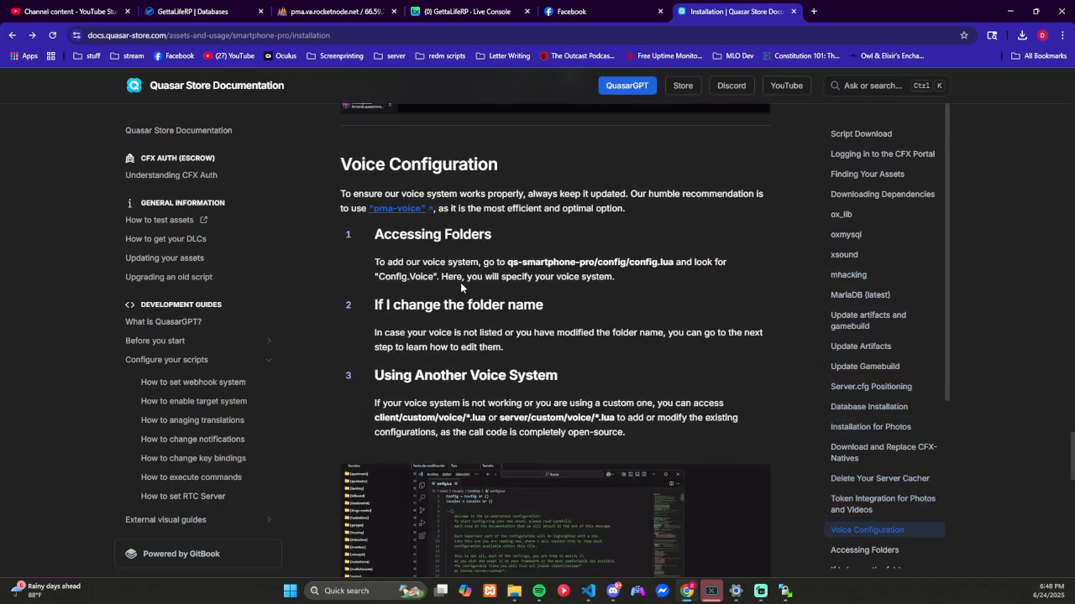
scroll(460, 288, "down", 8)
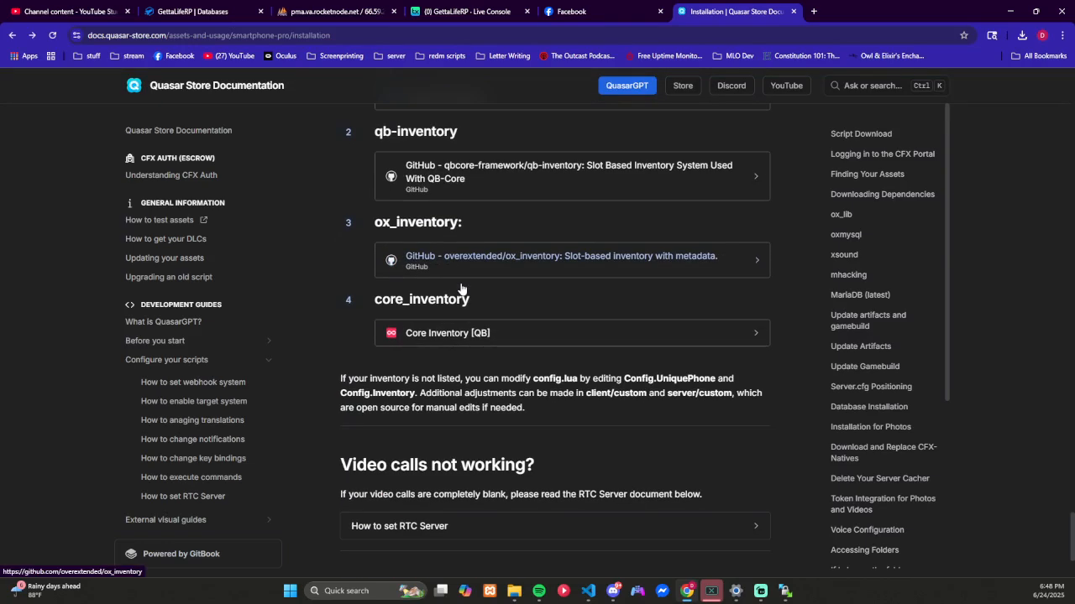
scroll(460, 289, "up", 2)
scroll(460, 290, "down", 3)
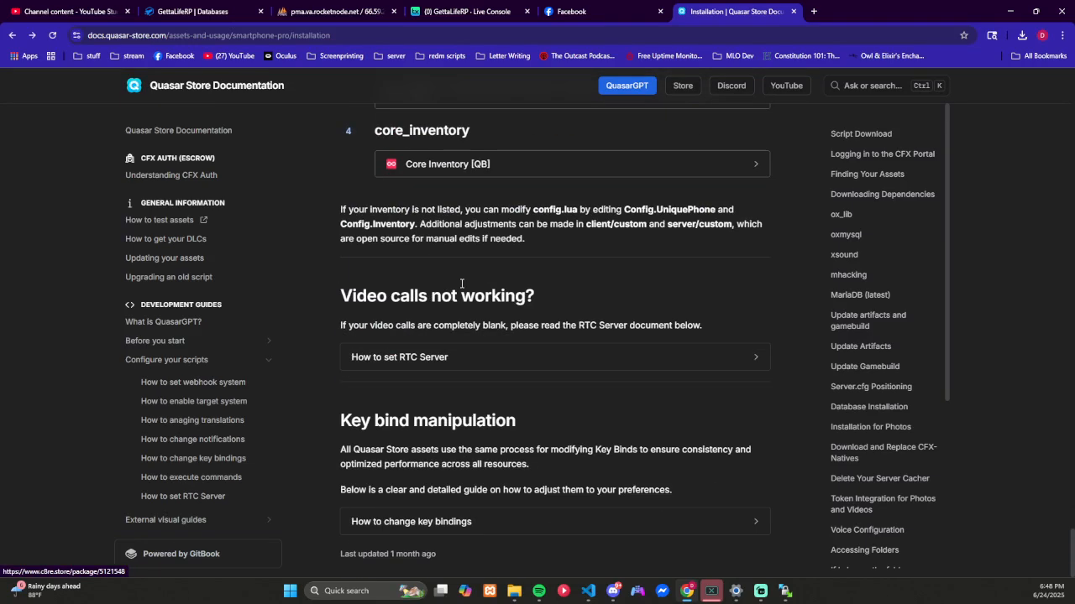
scroll(461, 285, "up", 4)
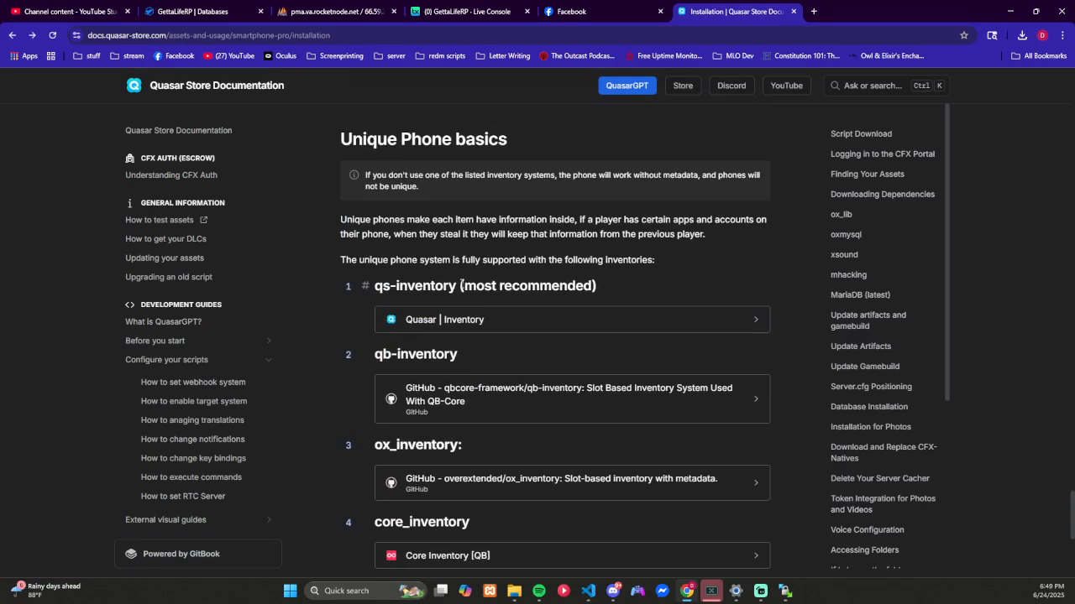
scroll(461, 285, "down", 1)
scroll(470, 302, "up", 2)
scroll(478, 323, "down", 3)
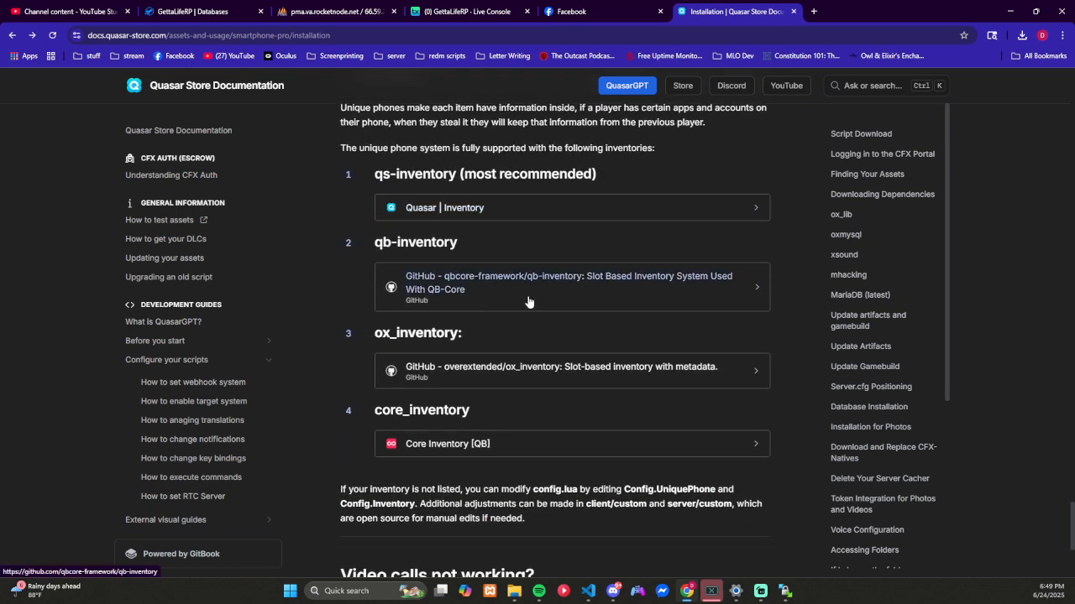
Step: Look at the qb-inventory GitHub repository linked under Unique Phone basics and return to the installation guide
left_click(528, 297)
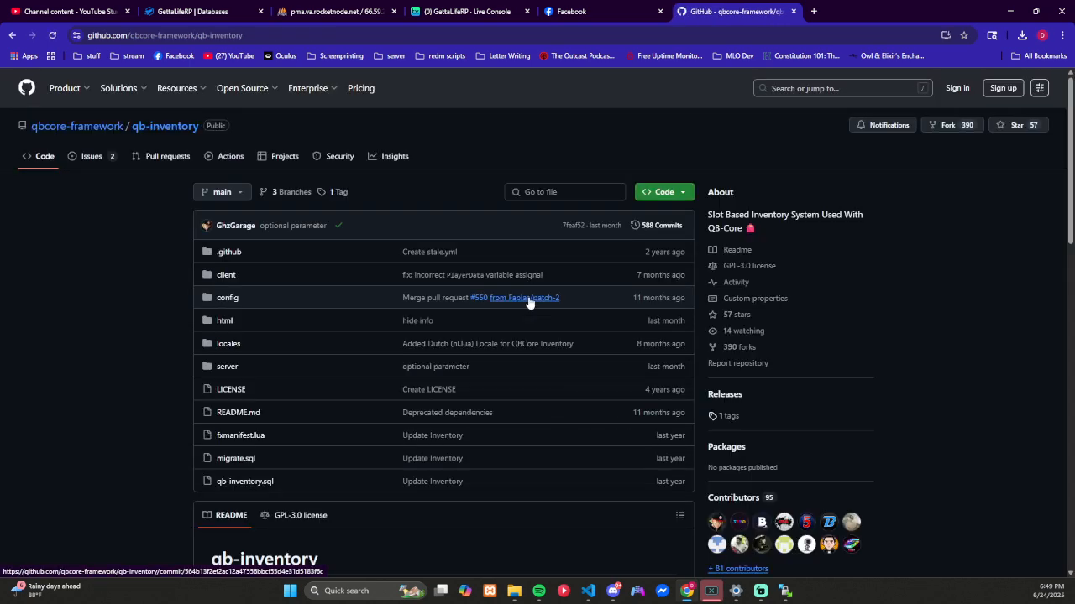
key("alt+Left")
scroll(491, 312, "down", 3)
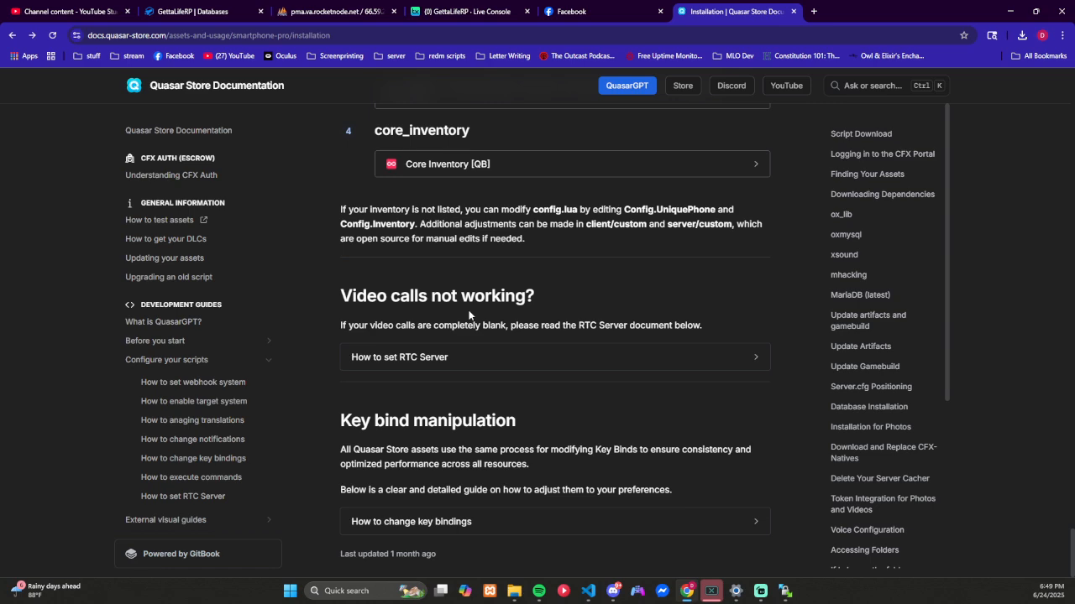
scroll(468, 315, "up", 5)
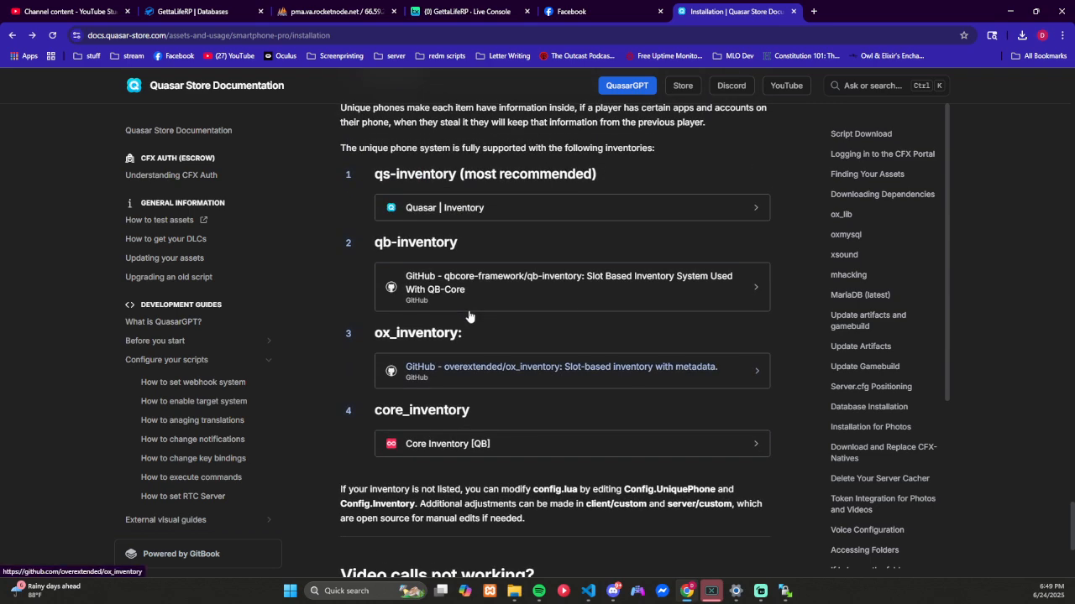
Step: Go back to Token Integration for Photos and Videos and reopen the webhook system guide's Fivemanage instructions
scroll(468, 314, "up", 6)
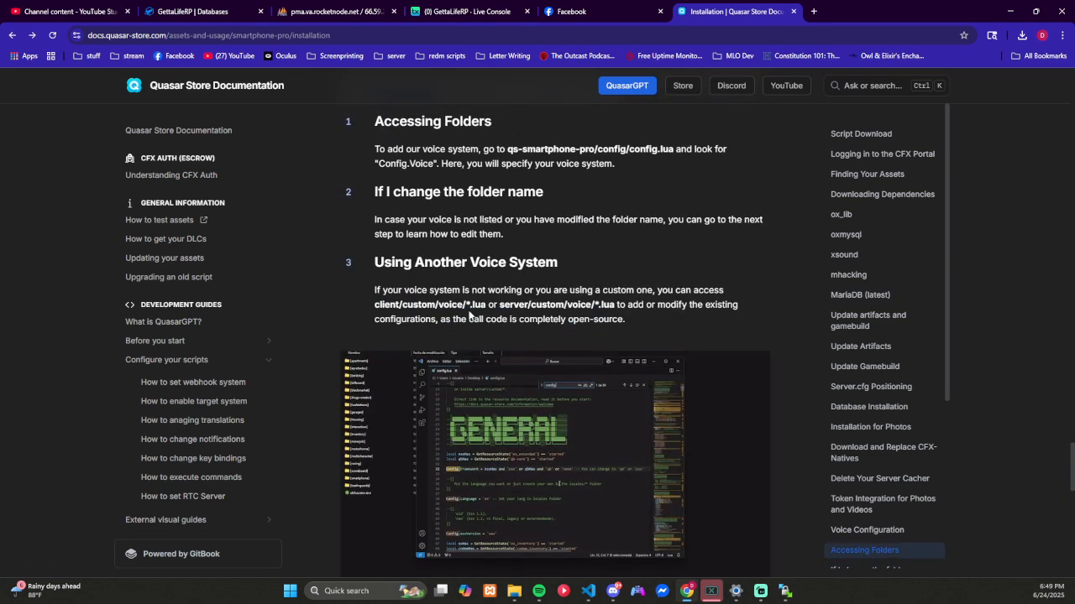
scroll(468, 315, "up", 1)
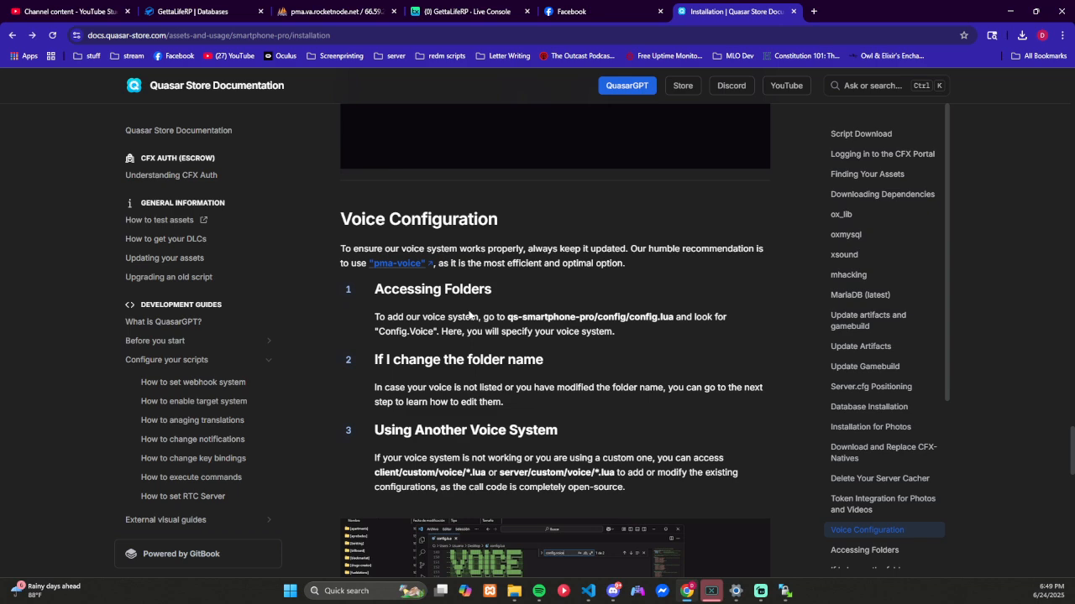
scroll(468, 315, "up", 4)
scroll(469, 315, "up", 4)
scroll(529, 338, "down", 3)
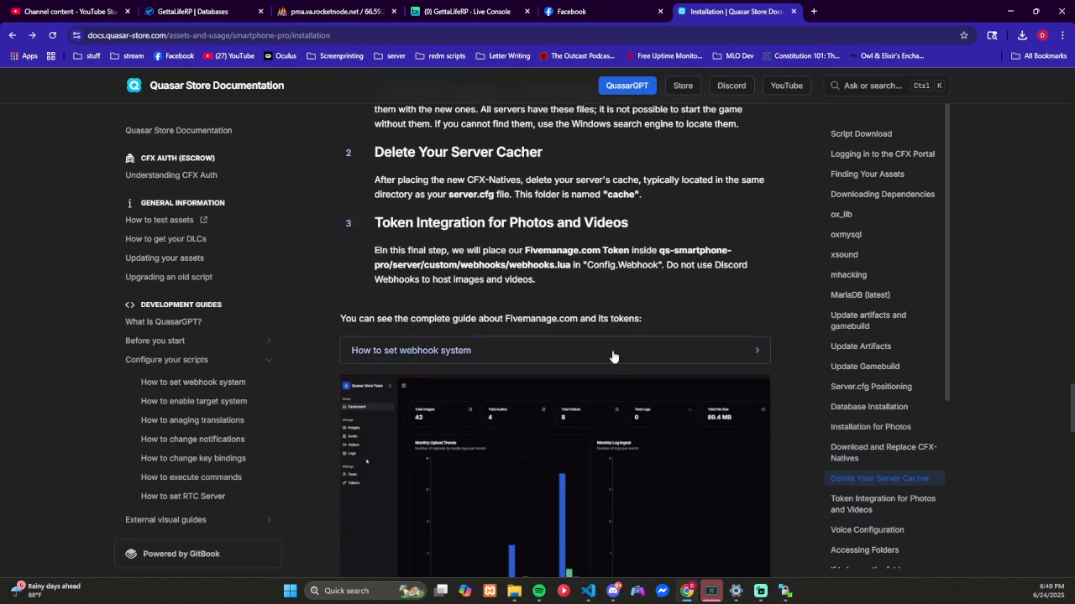
left_click(571, 281)
scroll(527, 348, "down", 1)
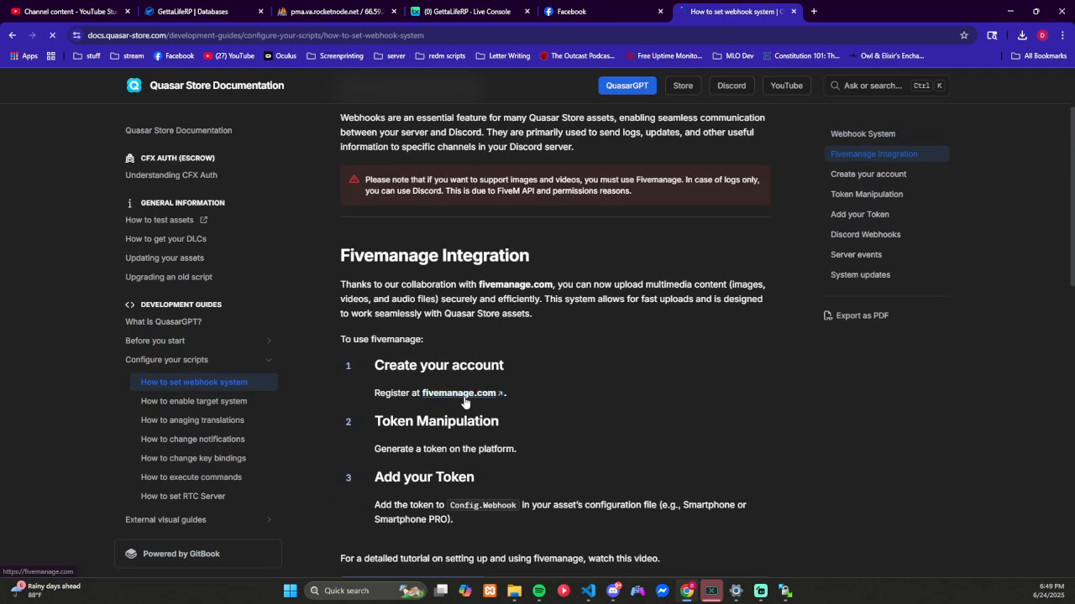
Step: Return to the API tokens of the Reckless Development workspace on Fivemanage
left_click(496, 470)
left_click(783, 87)
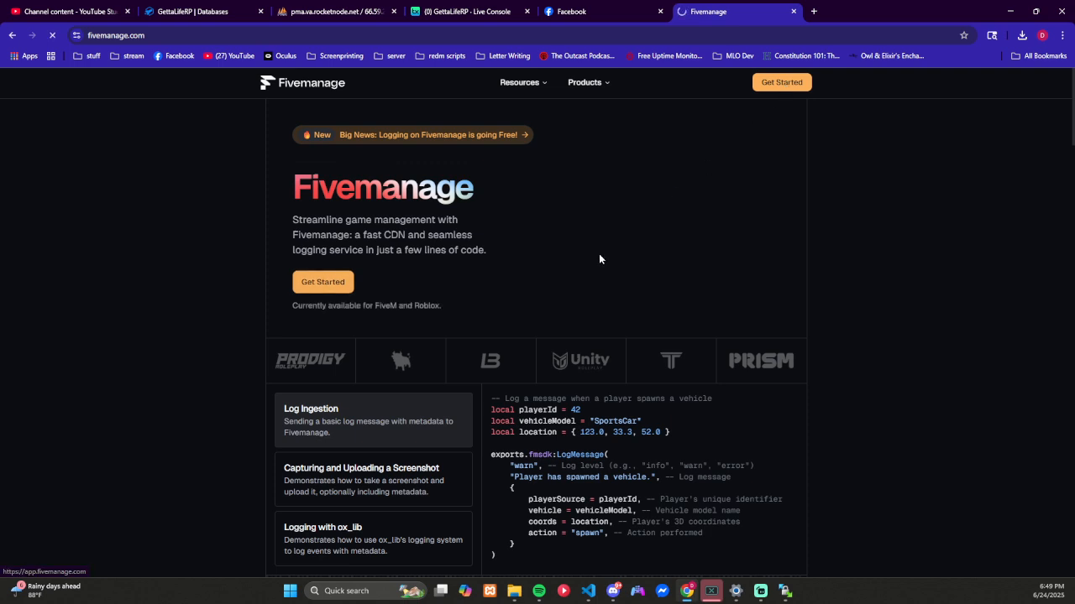
left_click(518, 305)
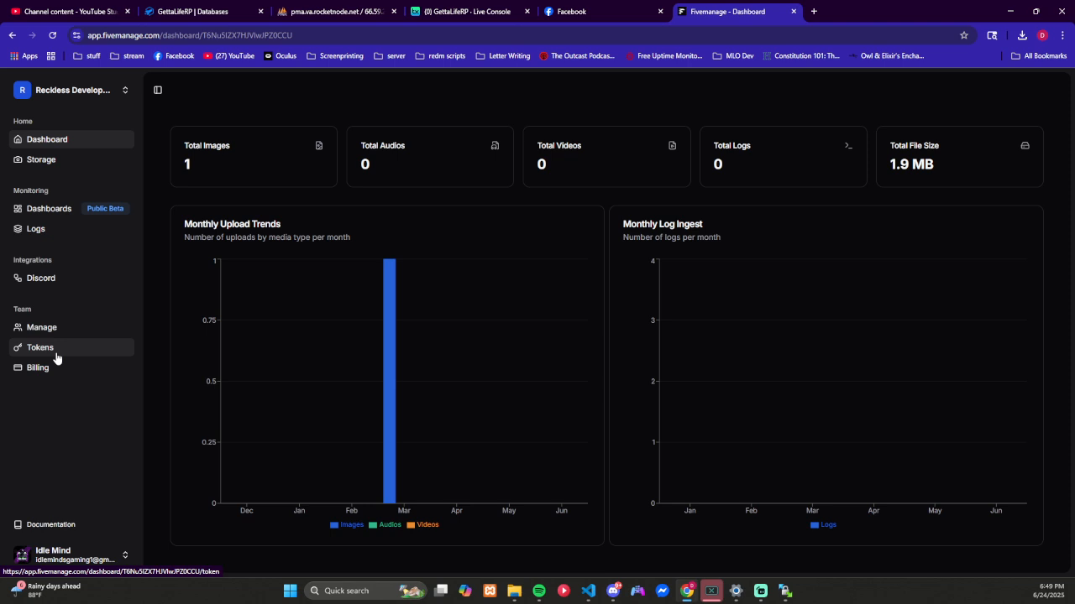
left_click(57, 358)
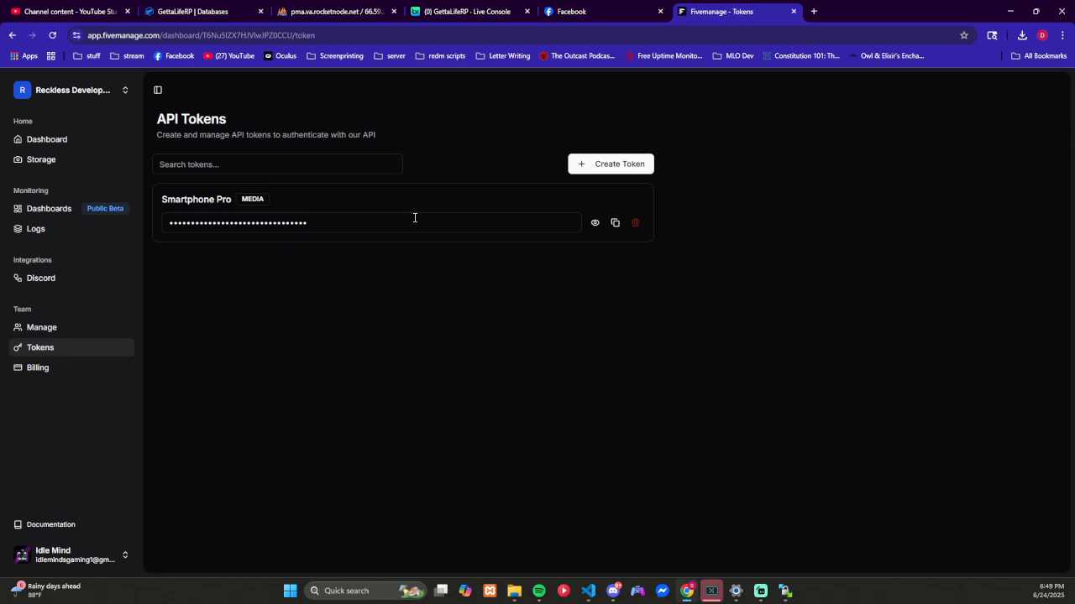
Step: Switch to Visual Studio Code and close its window with the playertables code, returning to File Explorer and WinSCP
key("alt+Tab")
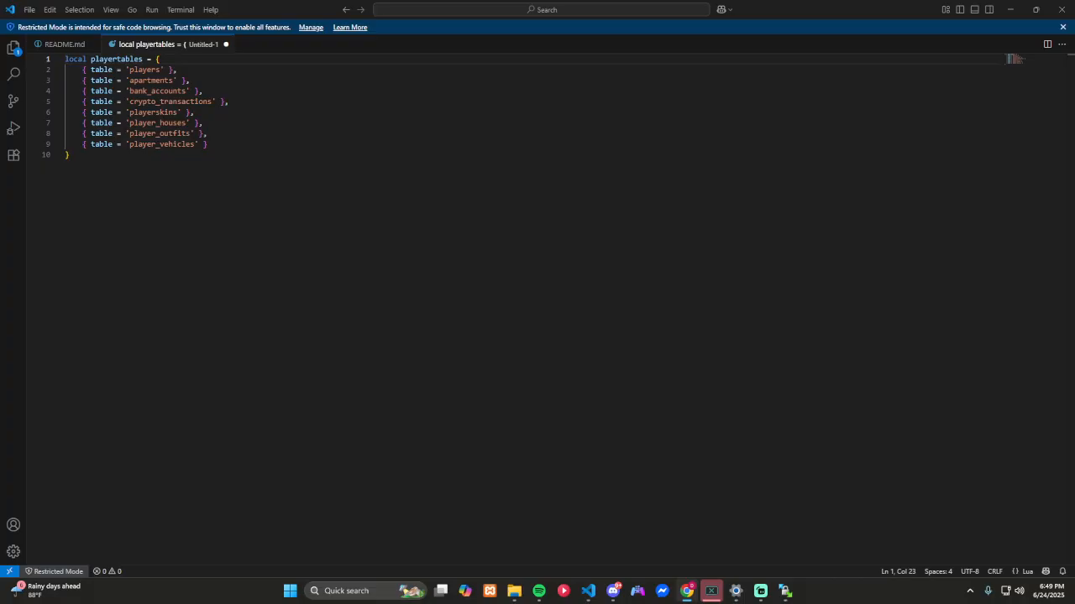
left_click(1059, 12)
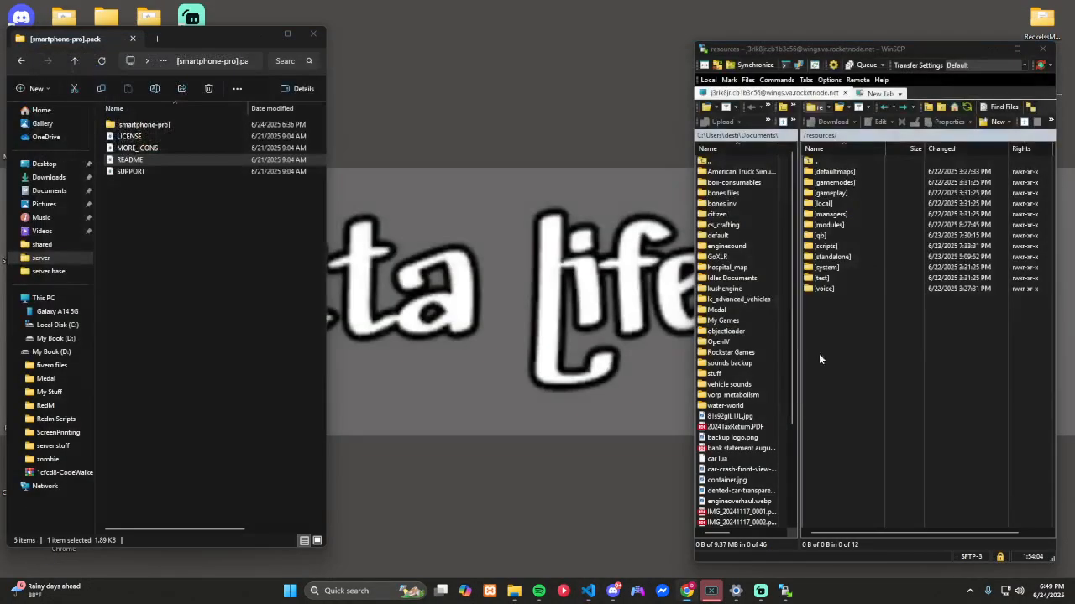
Step: Open qb.sql from the [sql] folder of [smartphone-pro], look through its table definitions, and return to the [smartphone-pro] folder
double_click(205, 125)
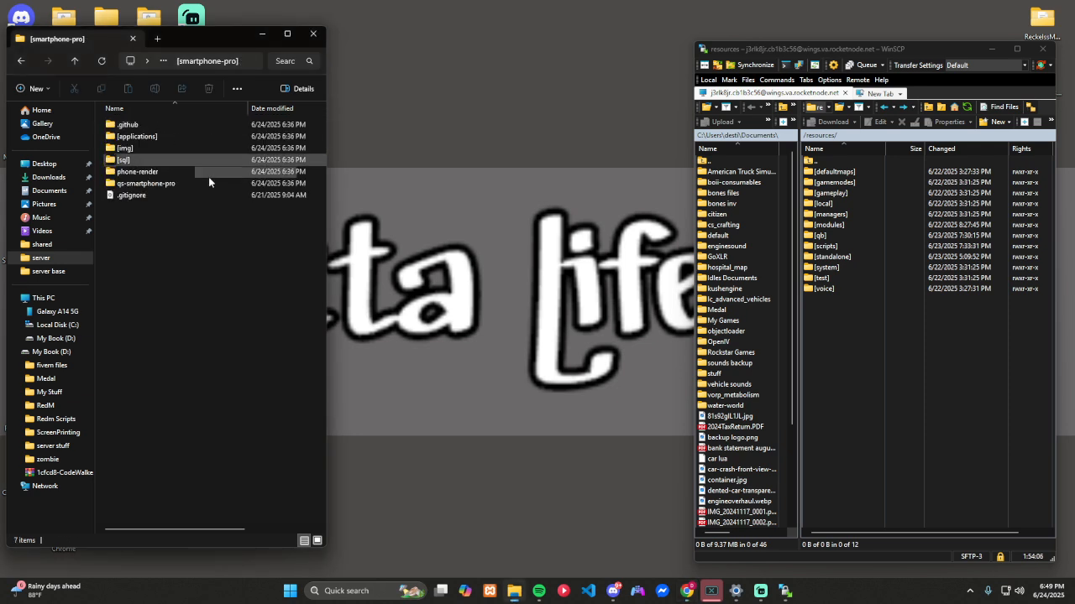
double_click(145, 160)
left_click(128, 137)
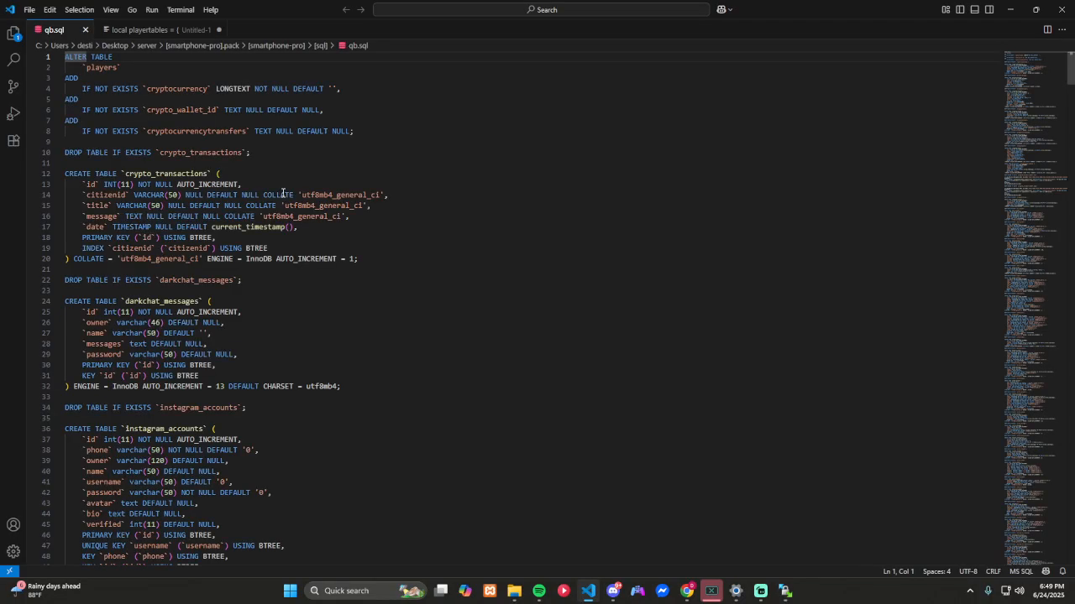
scroll(283, 193, "down", 20)
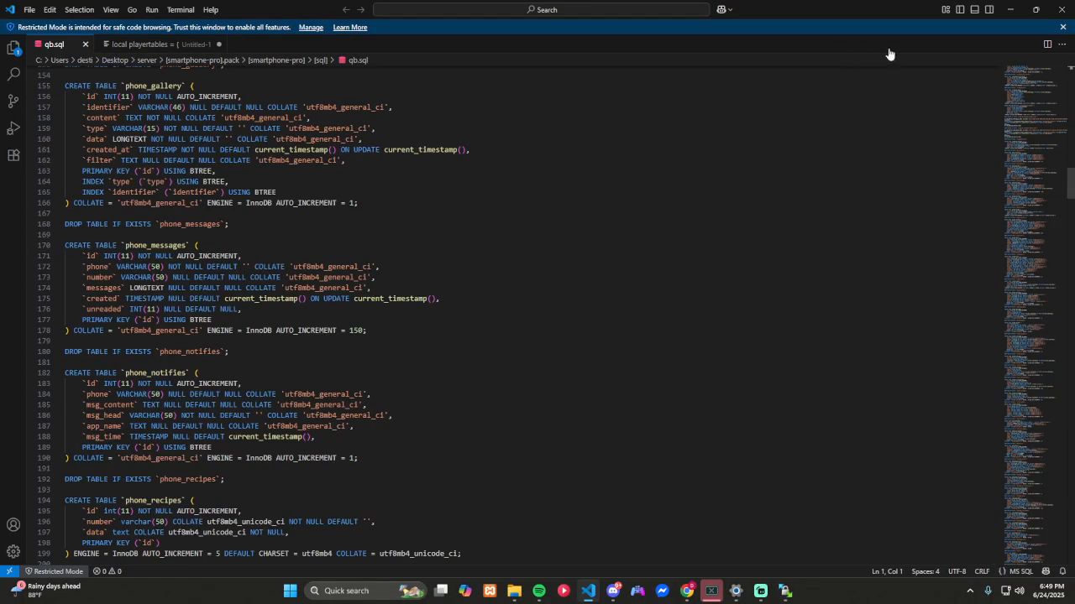
left_click(1062, 9)
key("alt+Left")
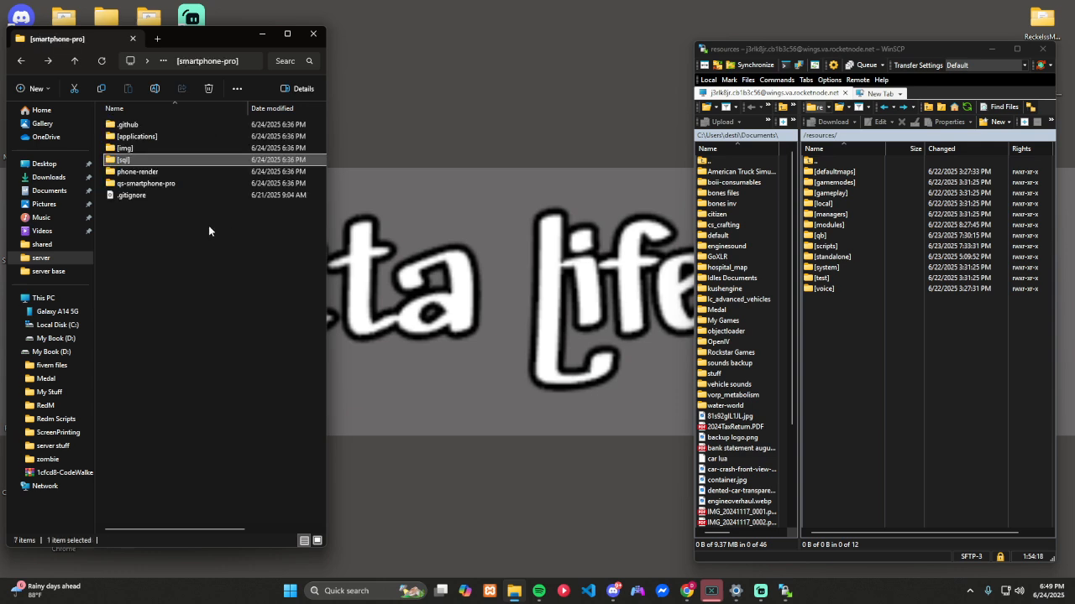
Step: Open the local [img] folder and the server's resources/[qb]/qb-inventory/html/images folder in WinSCP
double_click(132, 147)
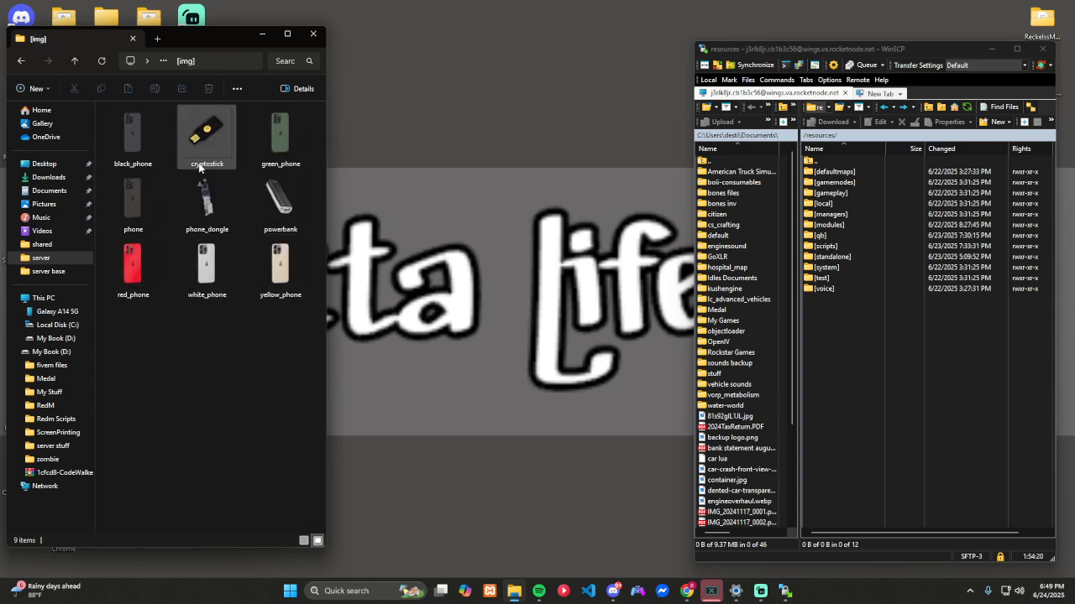
left_click(142, 149)
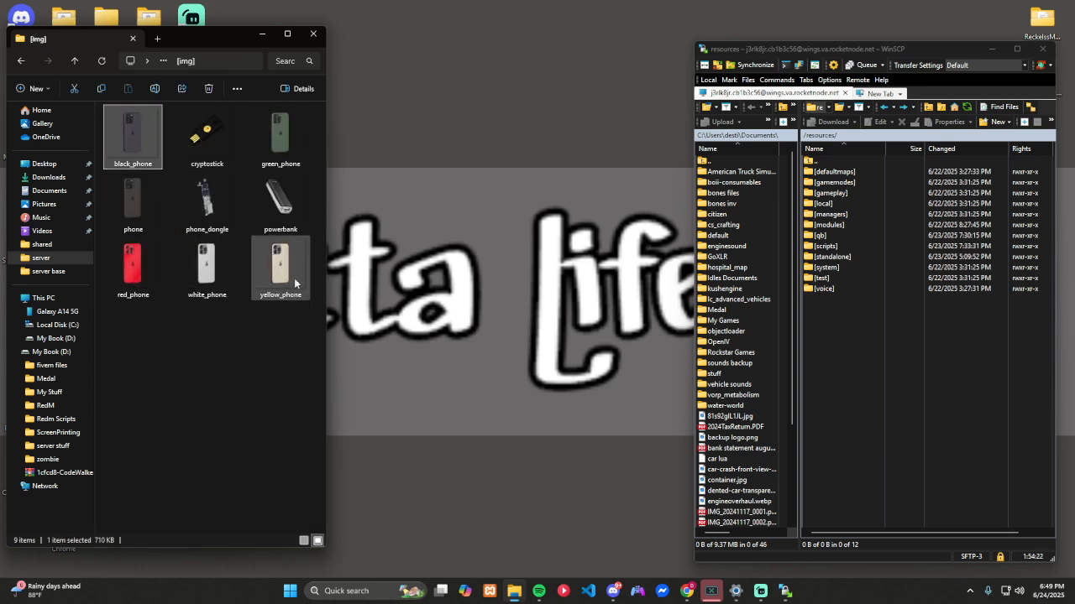
double_click(839, 236)
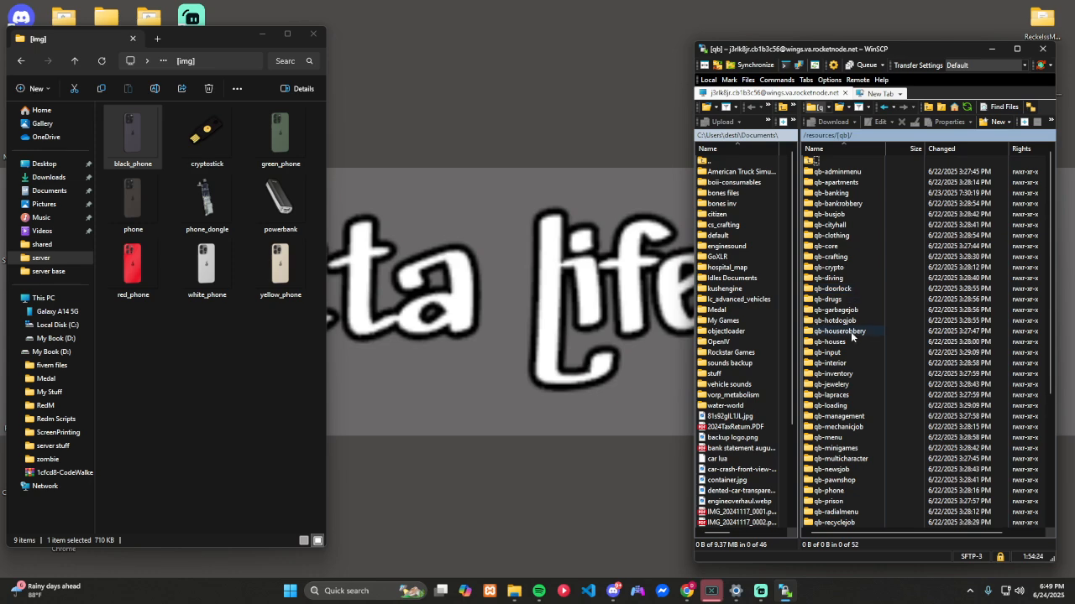
double_click(840, 373)
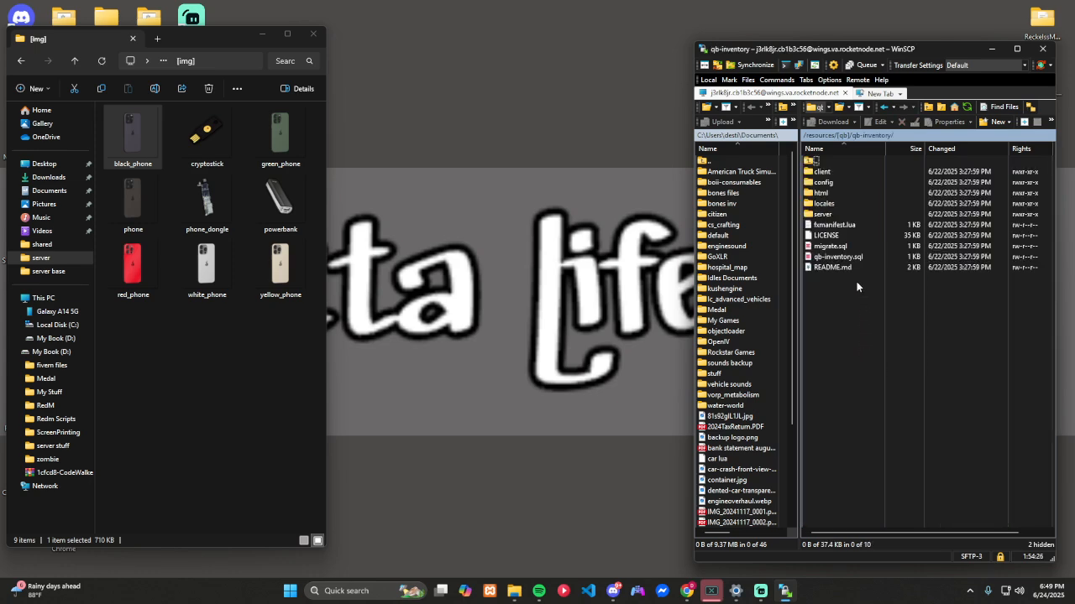
double_click(823, 193)
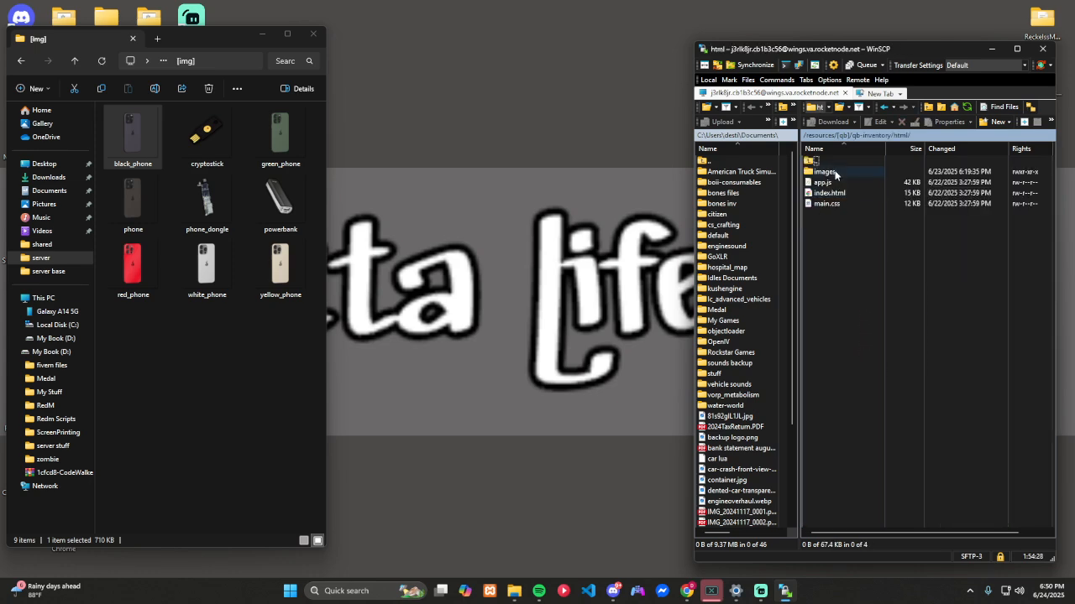
double_click(838, 172)
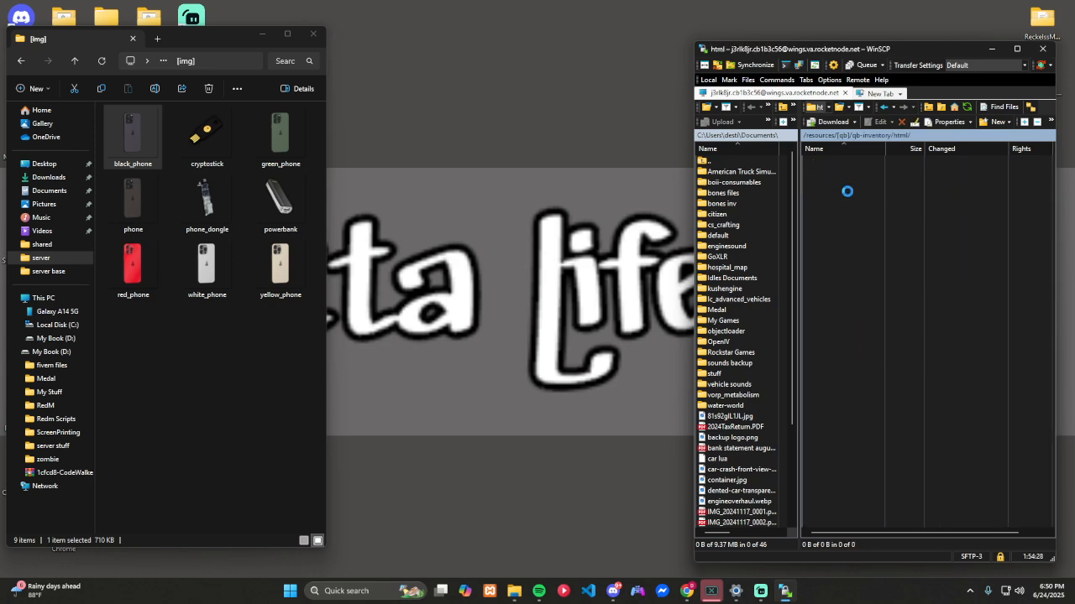
Step: Upload all the phone item images from [img] to the qb-inventory images folder, overwriting the existing phone.png
left_click(138, 151)
key("ctrl+a")
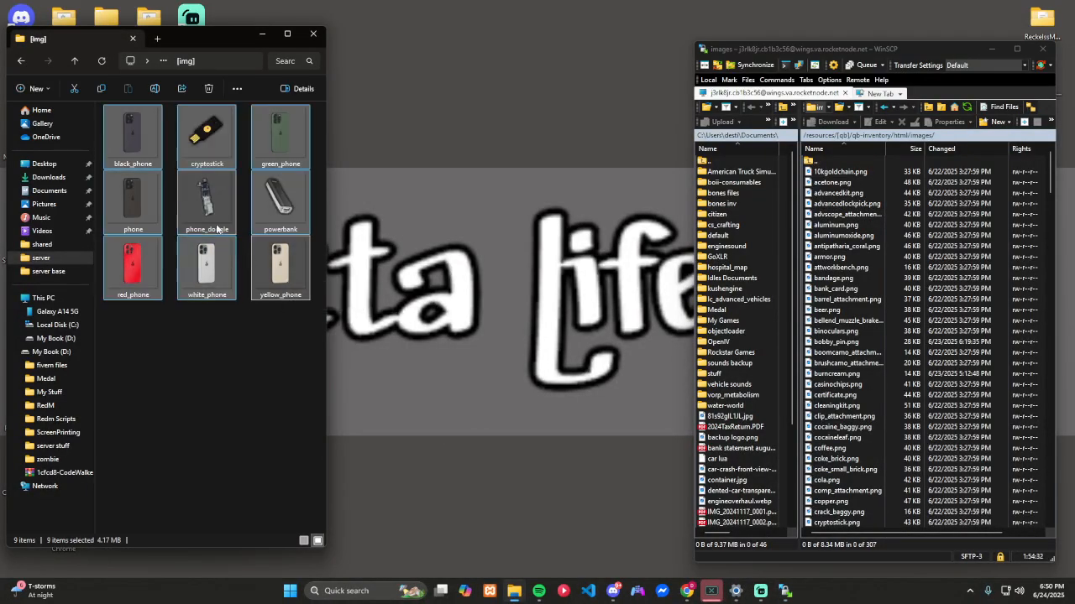
left_click_drag(283, 277, 994, 322)
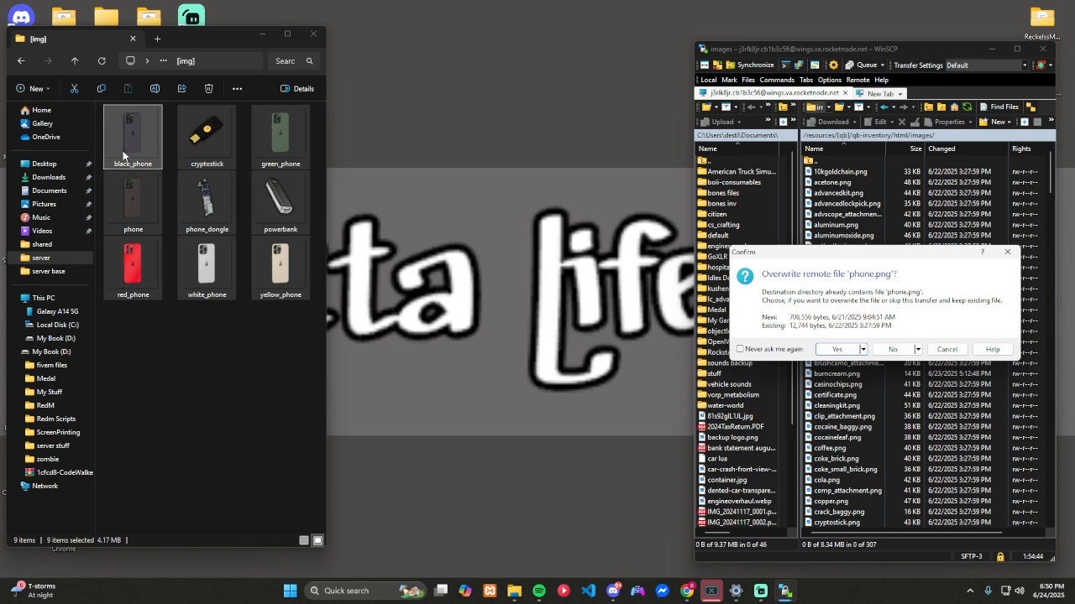
left_click(847, 351)
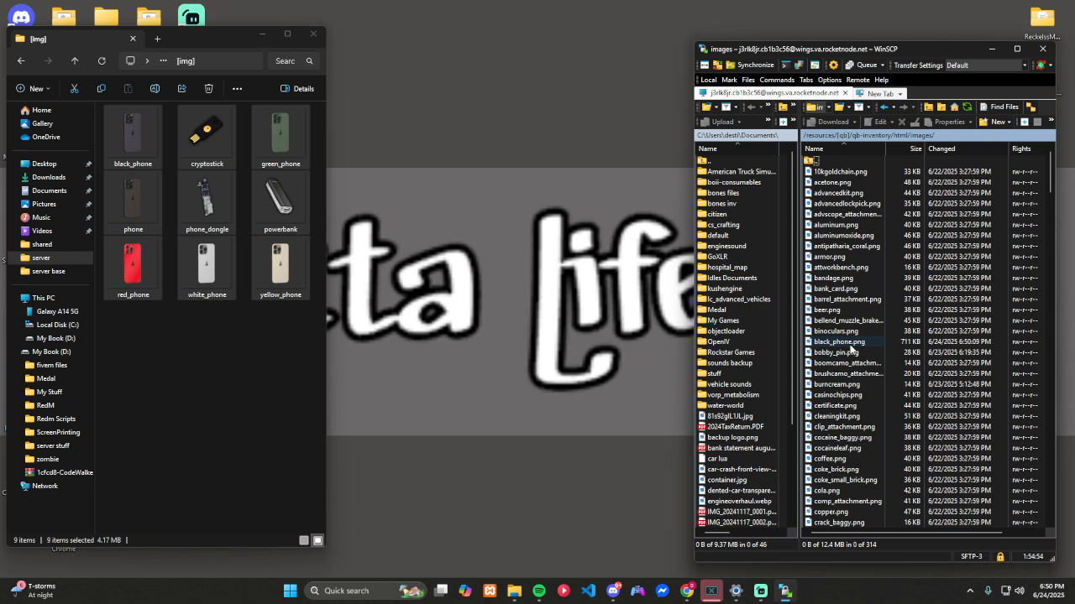
Step: Look through the [applications] and phone-render folders of [smartphone-pro] and return to the parent folder
key("BackSpace")
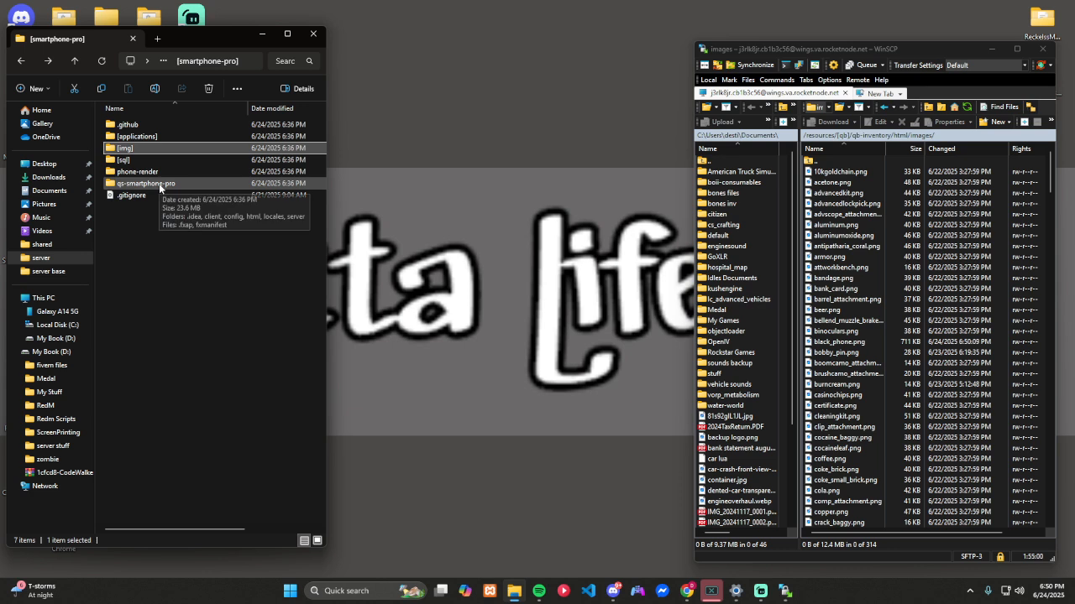
double_click(134, 136)
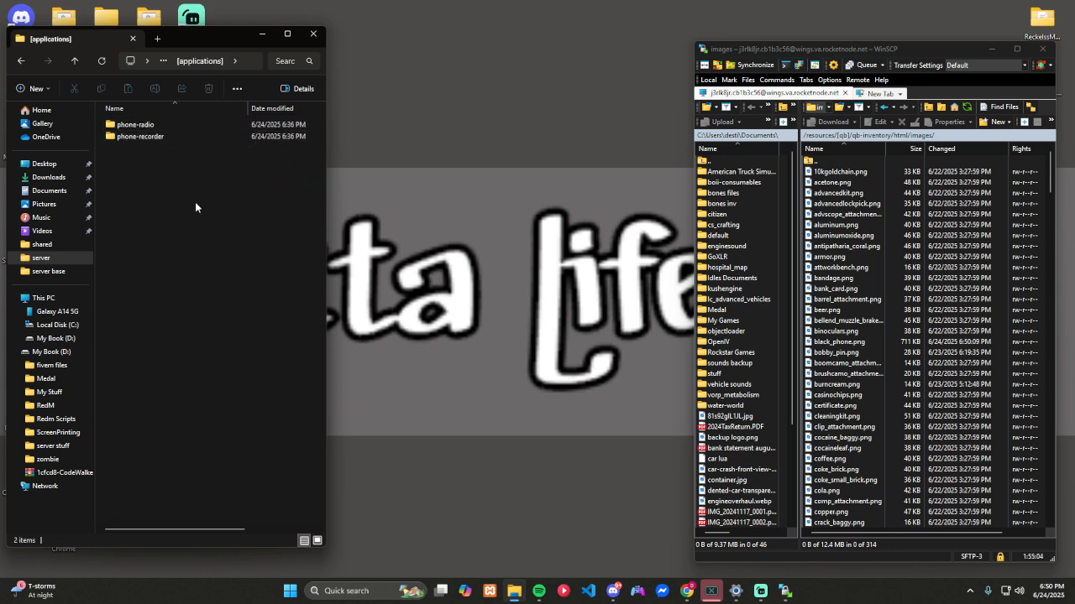
key("alt+Left")
double_click(168, 172)
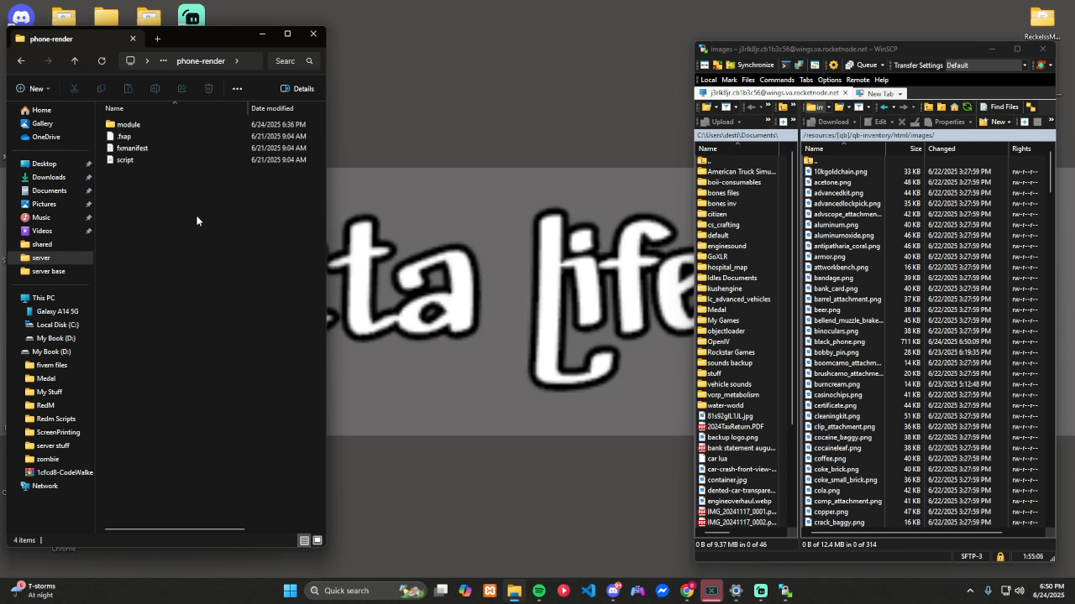
key("alt+Left")
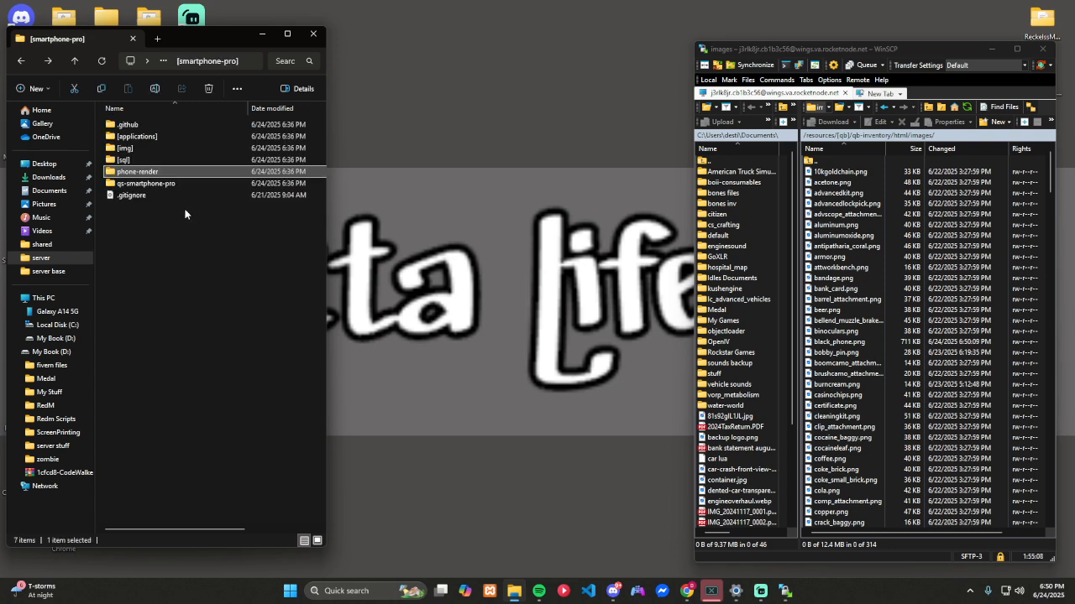
Step: Open webhooks.lua from qs-smartphone-pro/server/custom/webhooks in Visual Studio Code and place its window over File Explorer, clear of WinSCP
double_click(164, 184)
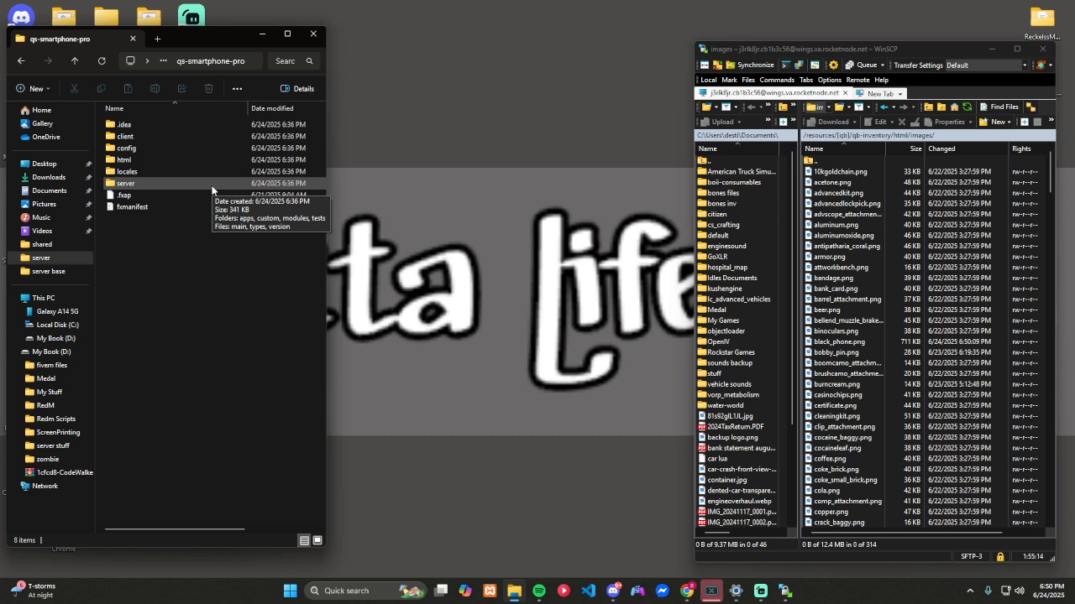
double_click(166, 181)
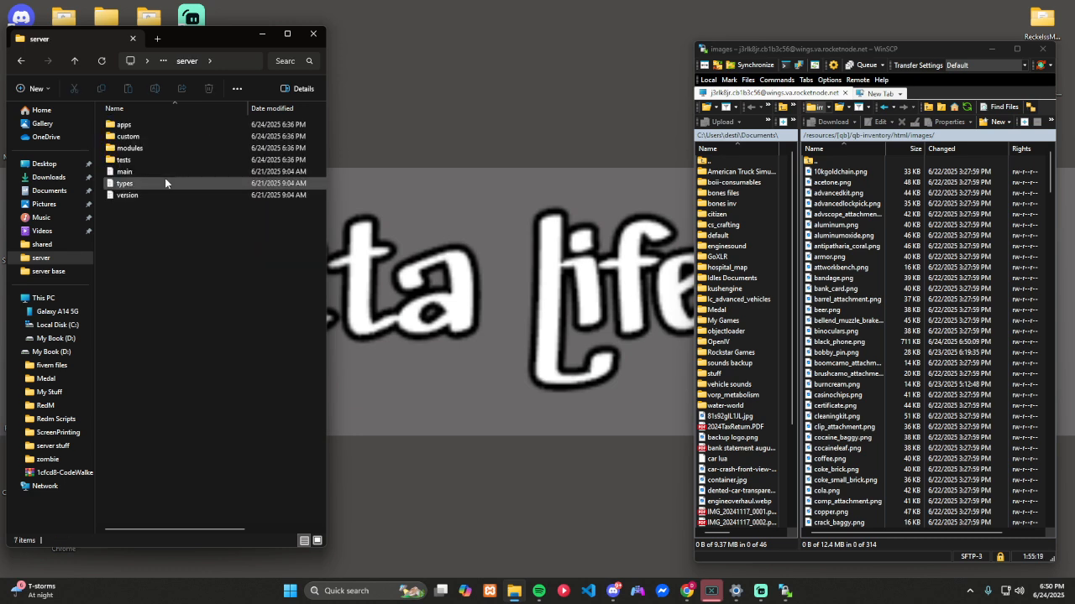
double_click(149, 136)
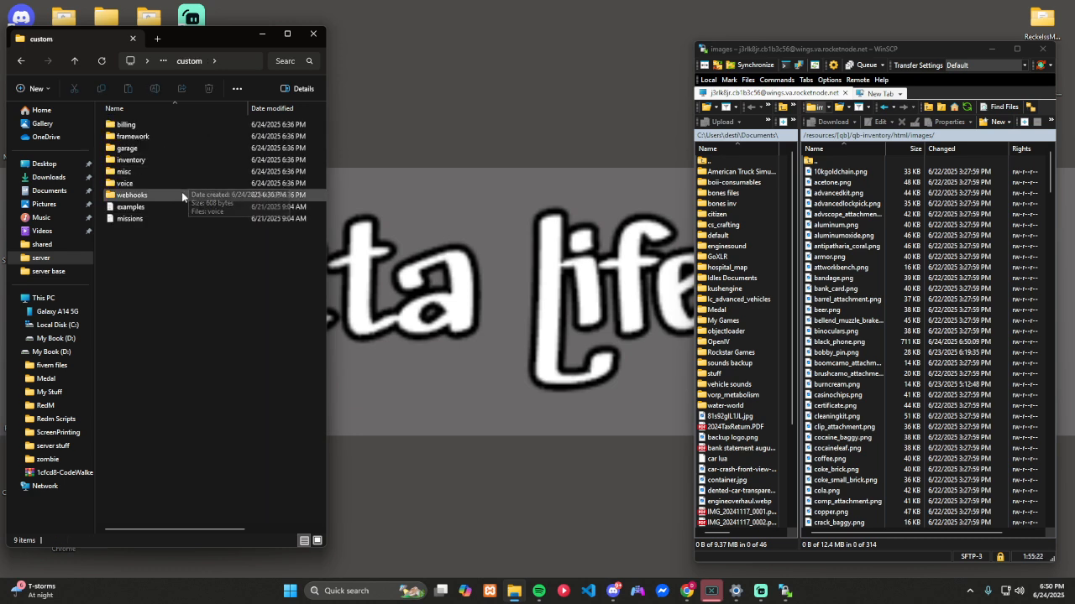
double_click(181, 194)
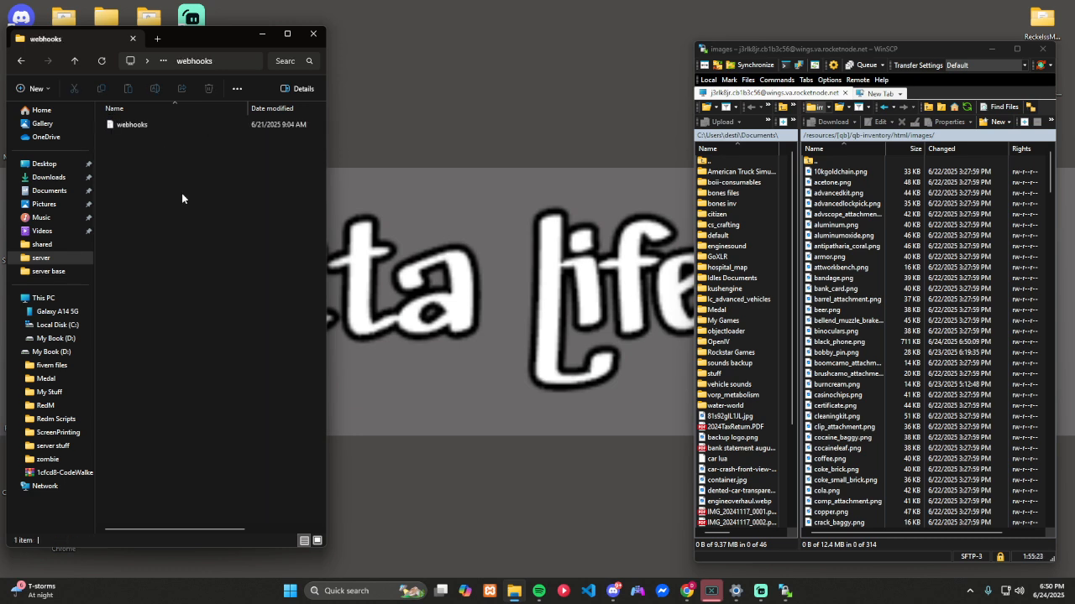
double_click(144, 133)
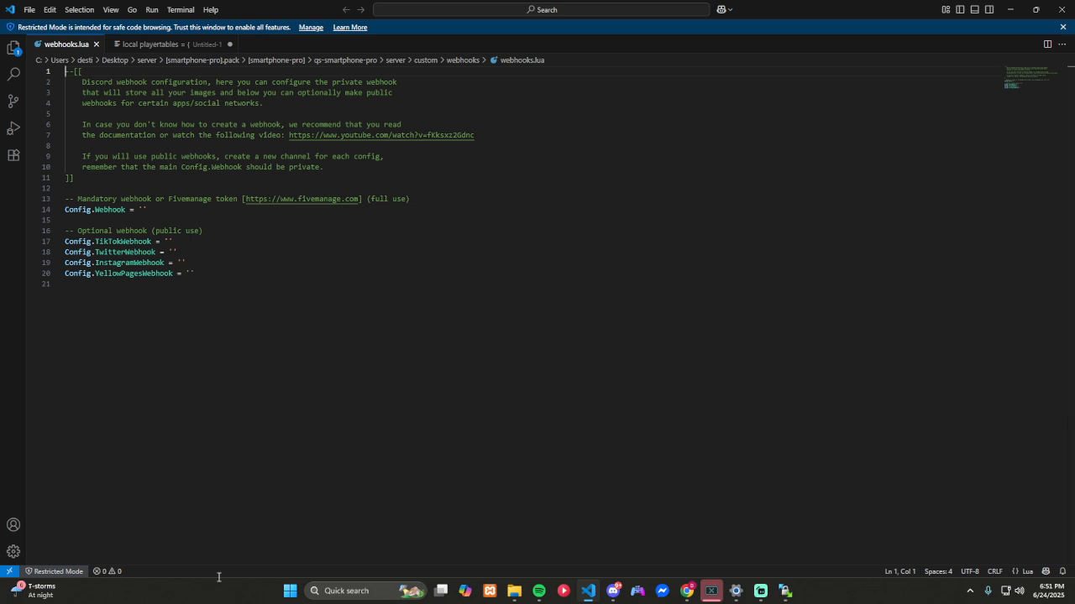
left_click_drag(780, 14, 764, 55)
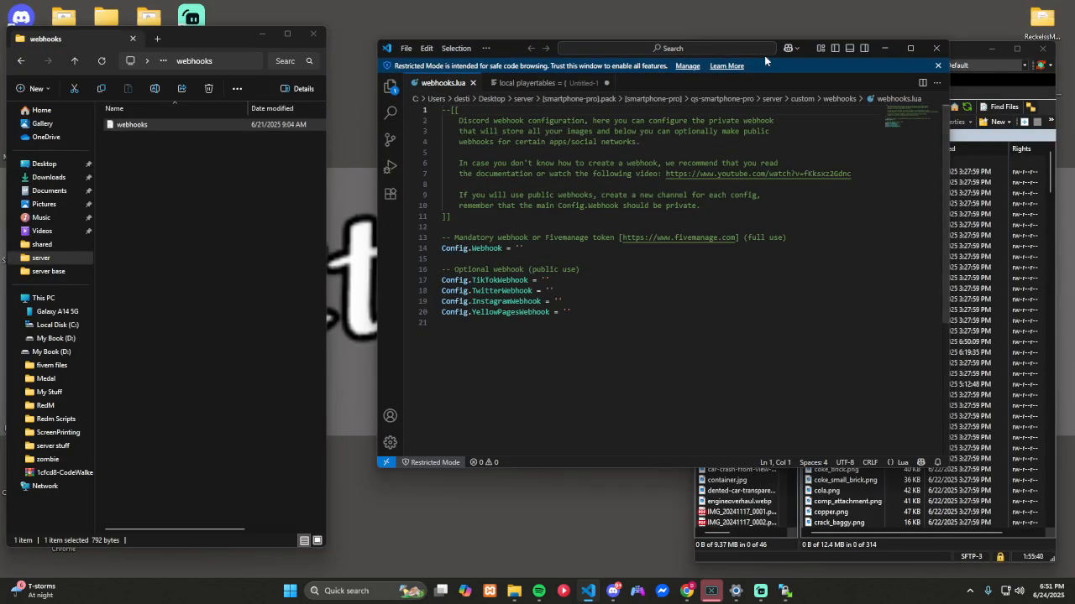
left_click_drag(520, 49, 147, 31)
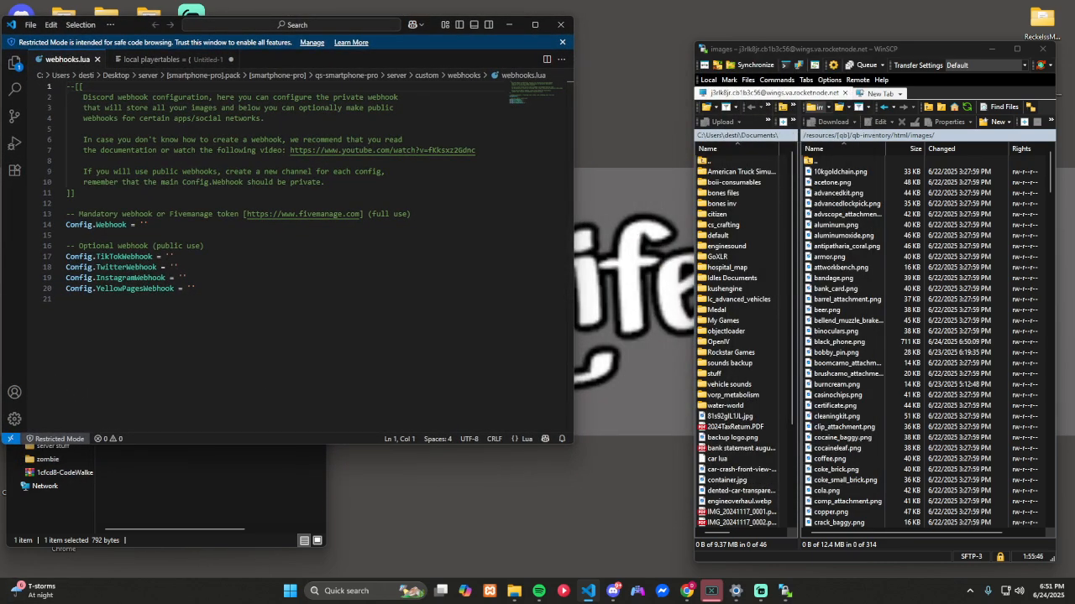
Step: Switch to Discord and create a text channel named smartphone in the WebHooks category of the GettaLifeRP server
left_click_drag(789, 603, 738, 31)
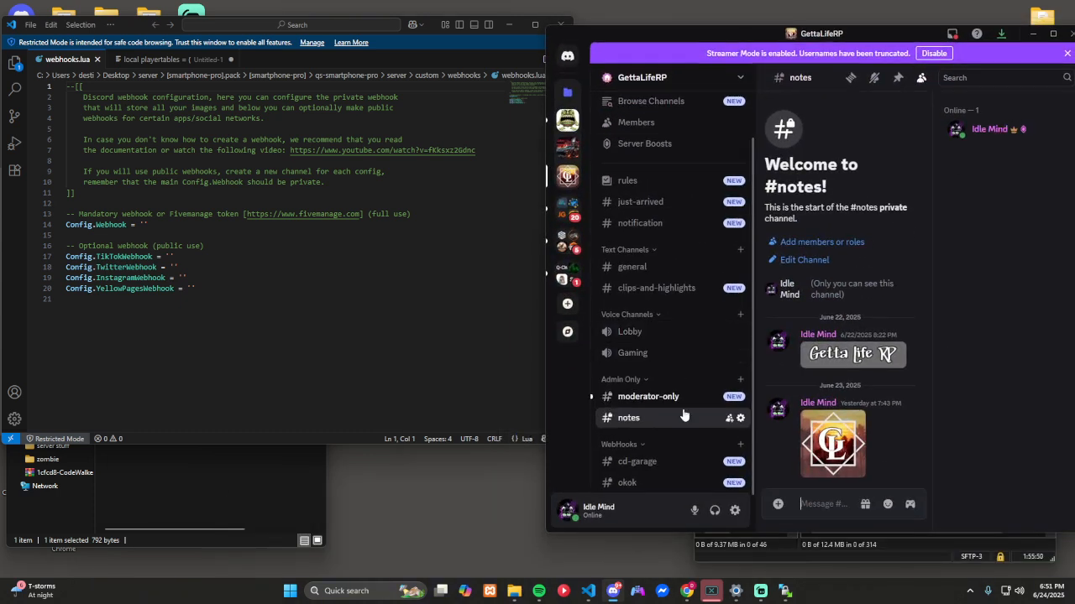
scroll(665, 461, "up", 1)
scroll(664, 458, "down", 1)
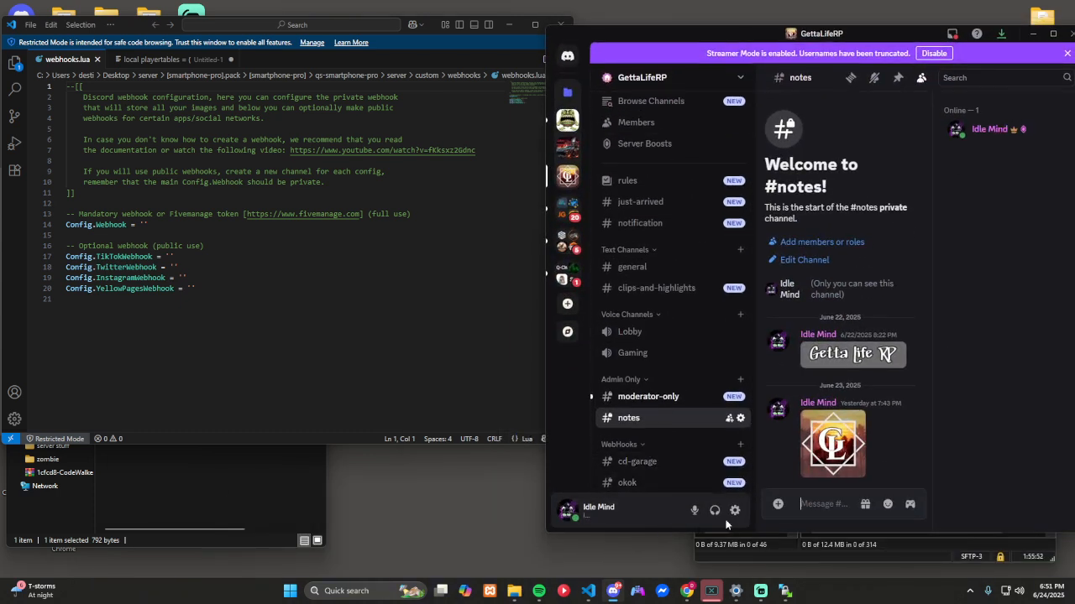
left_click(739, 446)
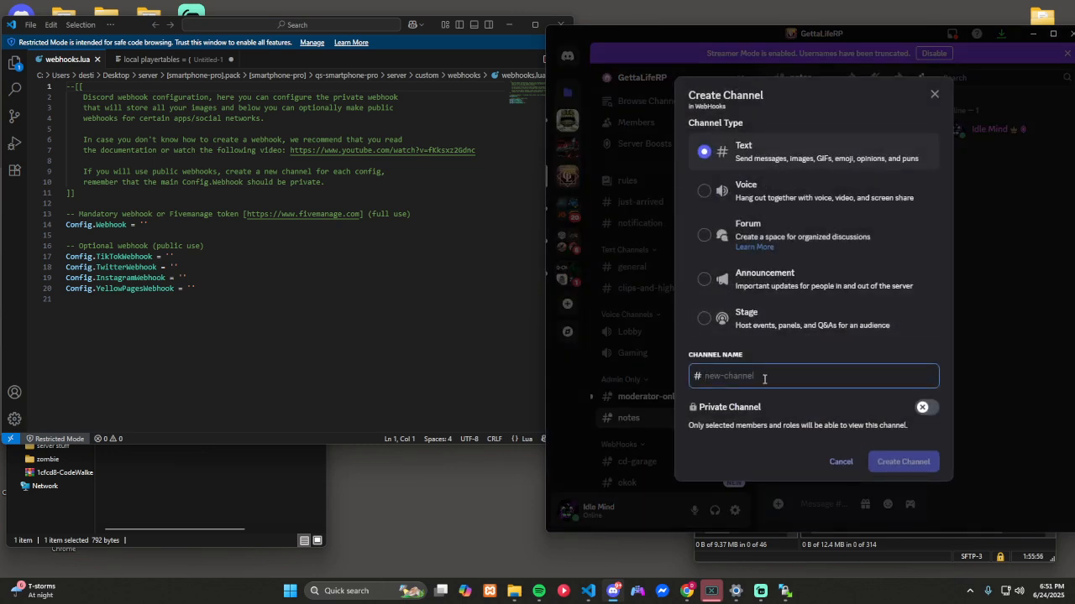
type("sma")
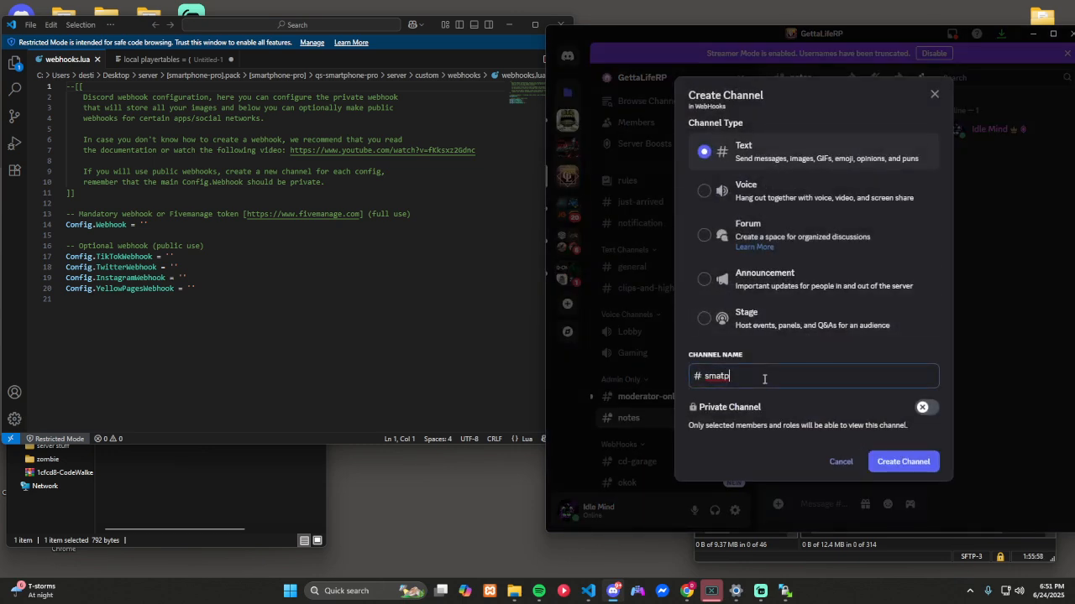
type("rtphone")
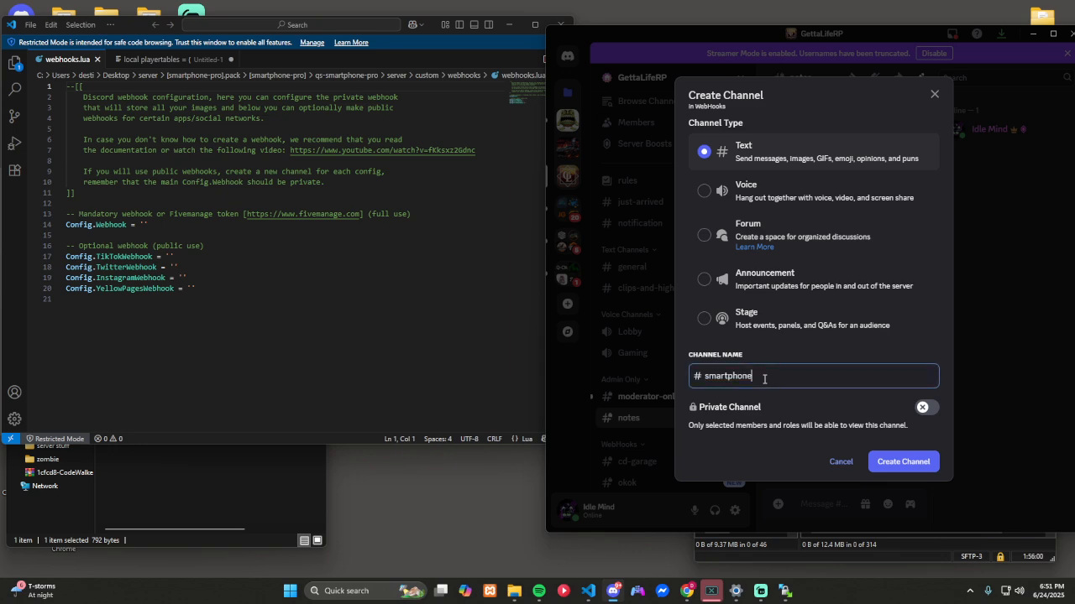
key("Return")
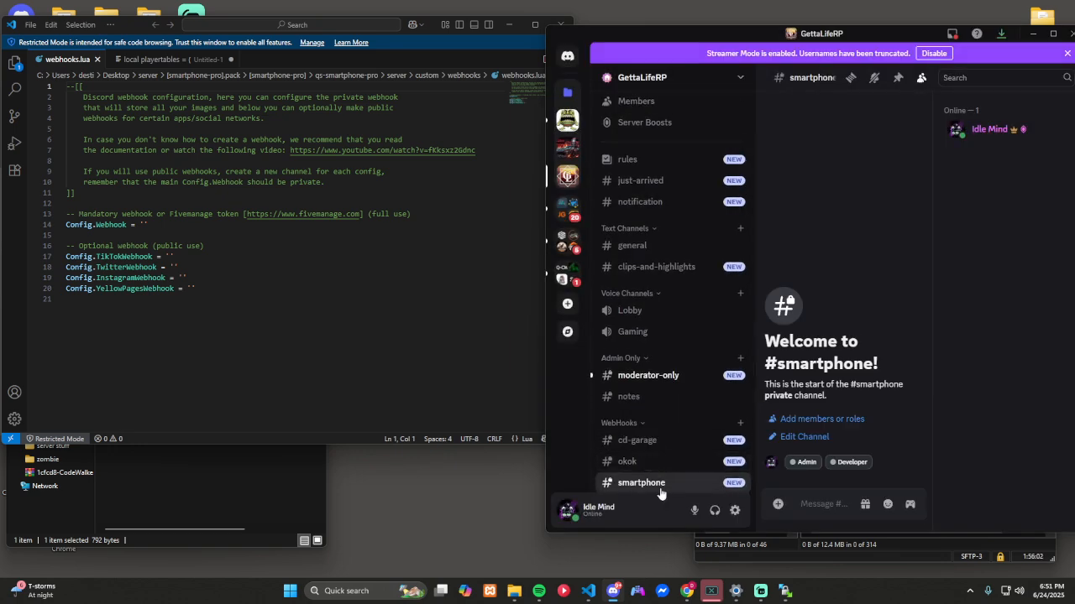
Step: Create a webhook named TikTok in the smartphone channel's integrations, copy its URL and save it
left_click(739, 482)
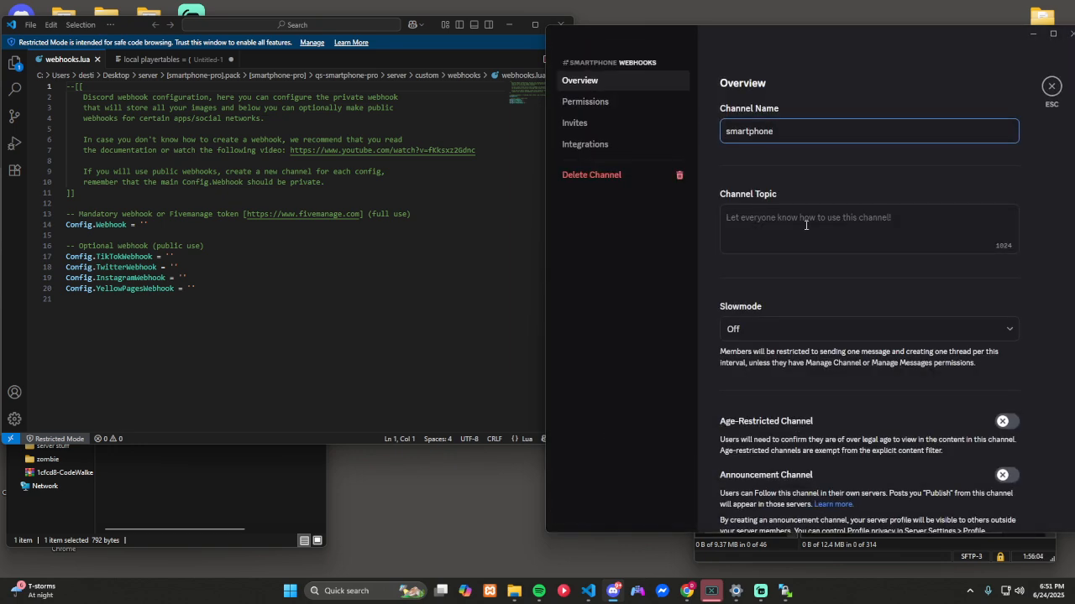
left_click(584, 144)
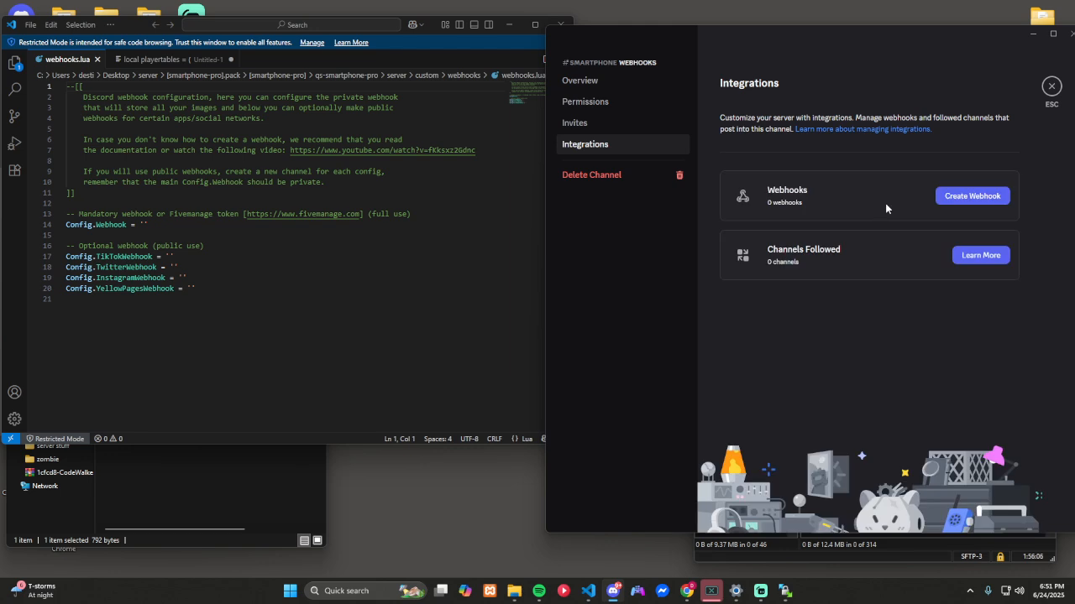
left_click(945, 214)
left_click(869, 282)
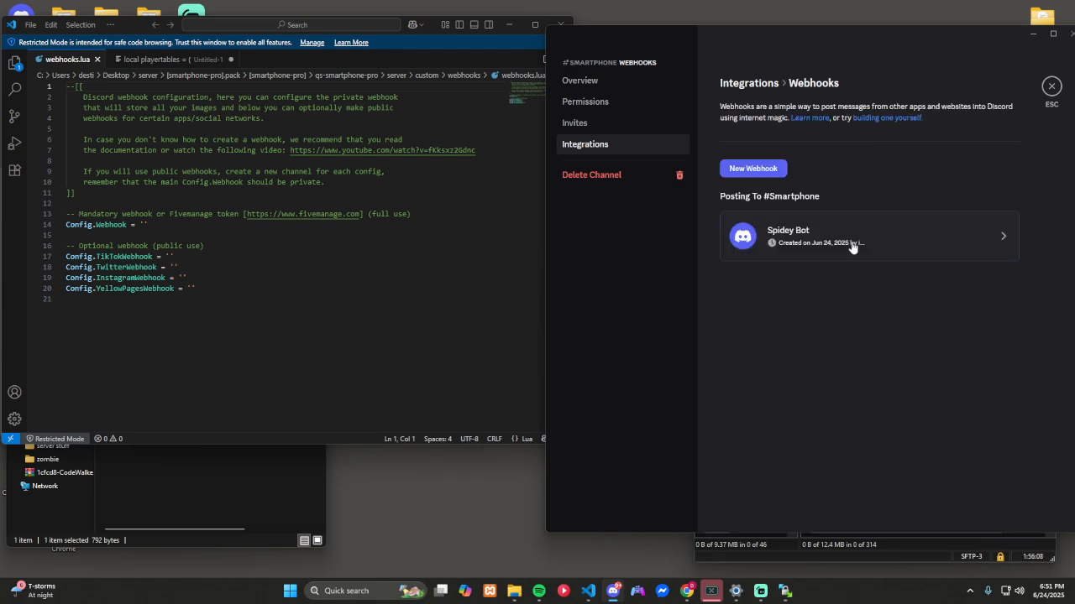
left_click(855, 251)
left_click_drag(859, 301, 797, 309)
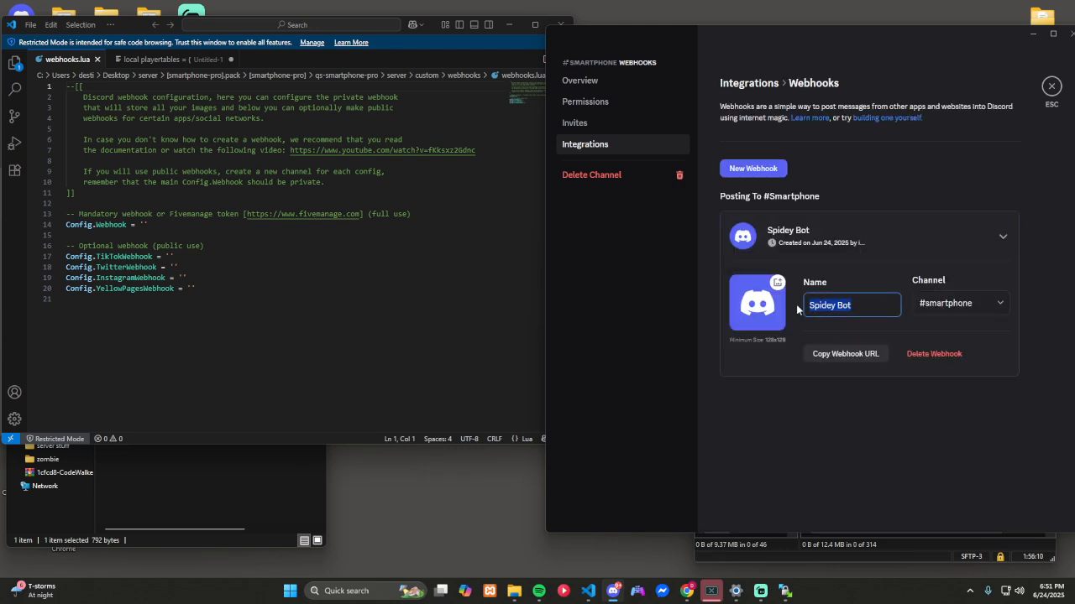
type("TikTok")
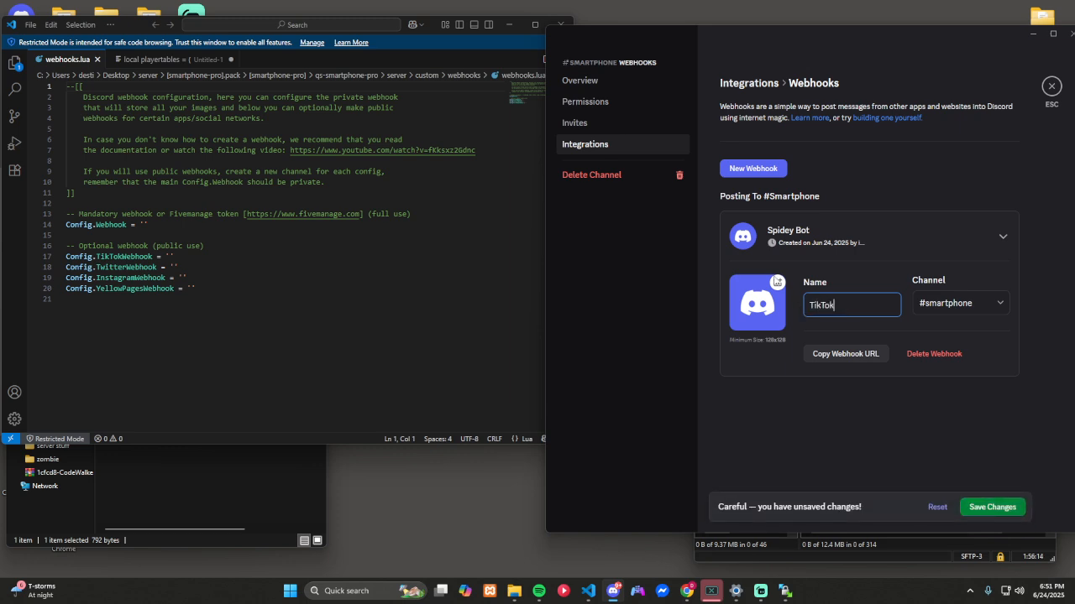
left_click(843, 353)
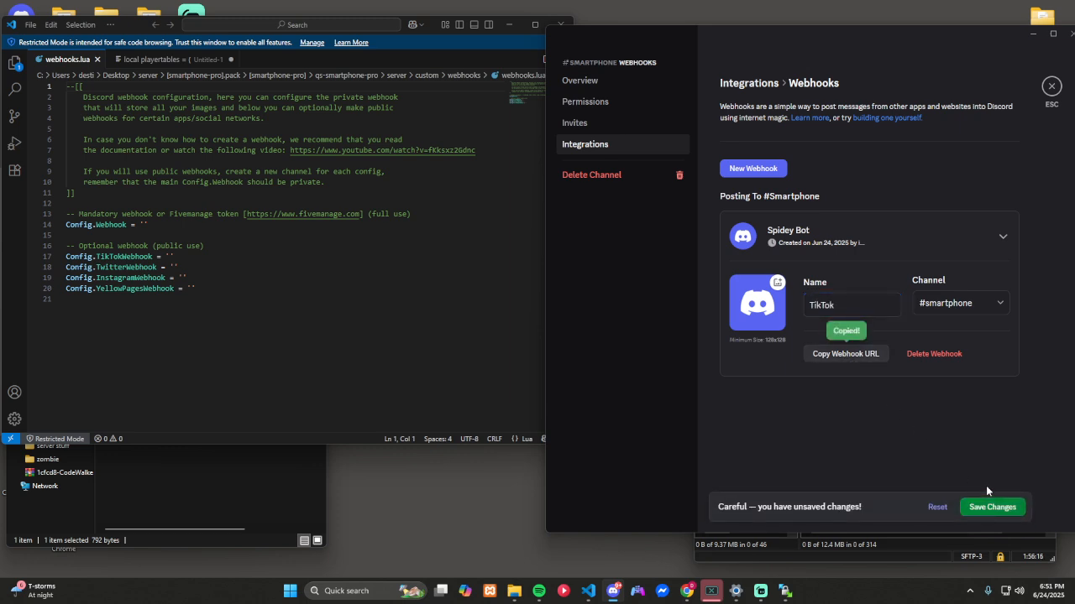
left_click(993, 508)
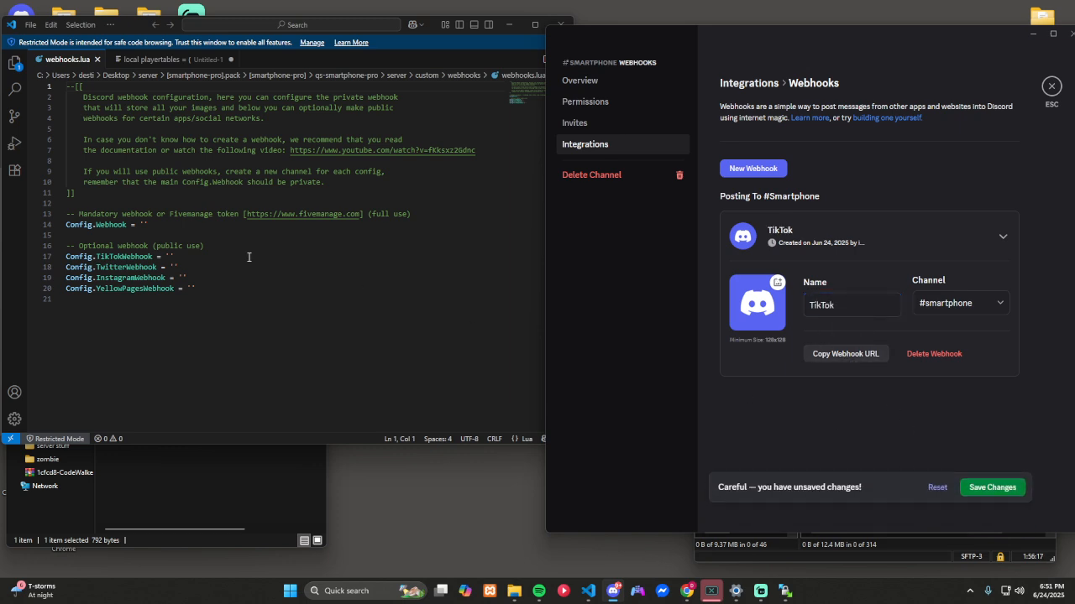
Step: Switch to webhooks.lua in Visual Studio Code and paste the copied webhook URL as the value of Config.TikTokWebhook
left_click(168, 257)
key("ctrl+v")
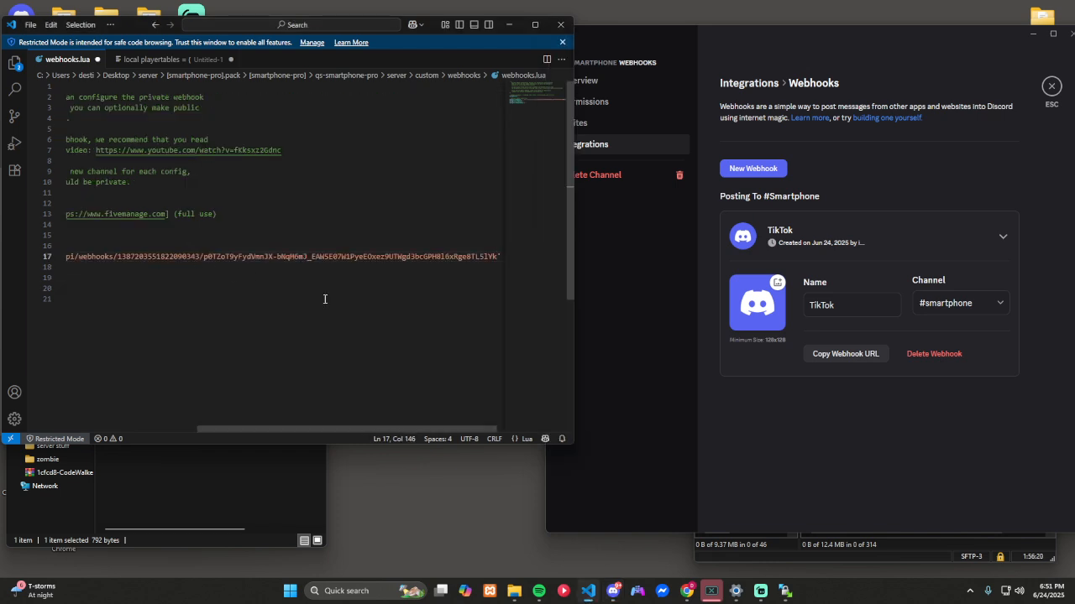
left_click_drag(368, 431, 161, 428)
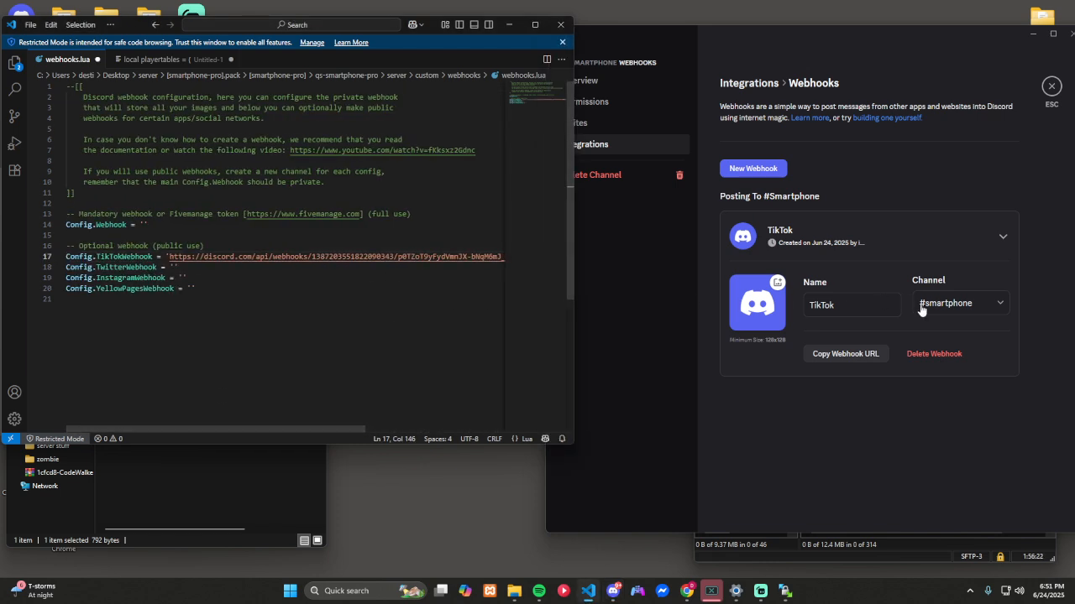
Step: Return to Discord, create another smartphone channel webhook named Twitter, copy its URL and save it
left_click(753, 168)
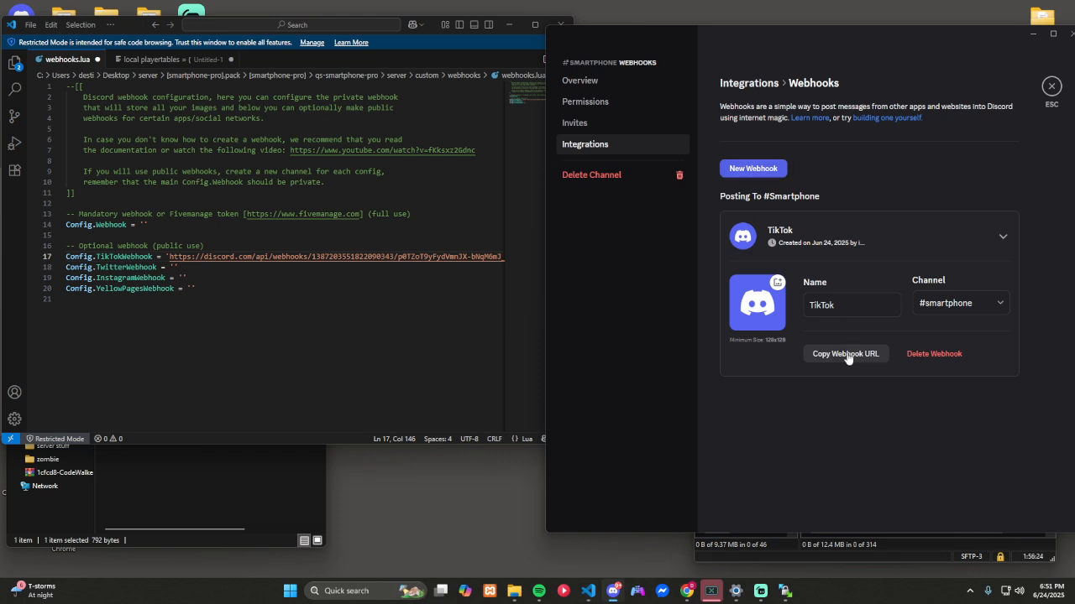
left_click(831, 411)
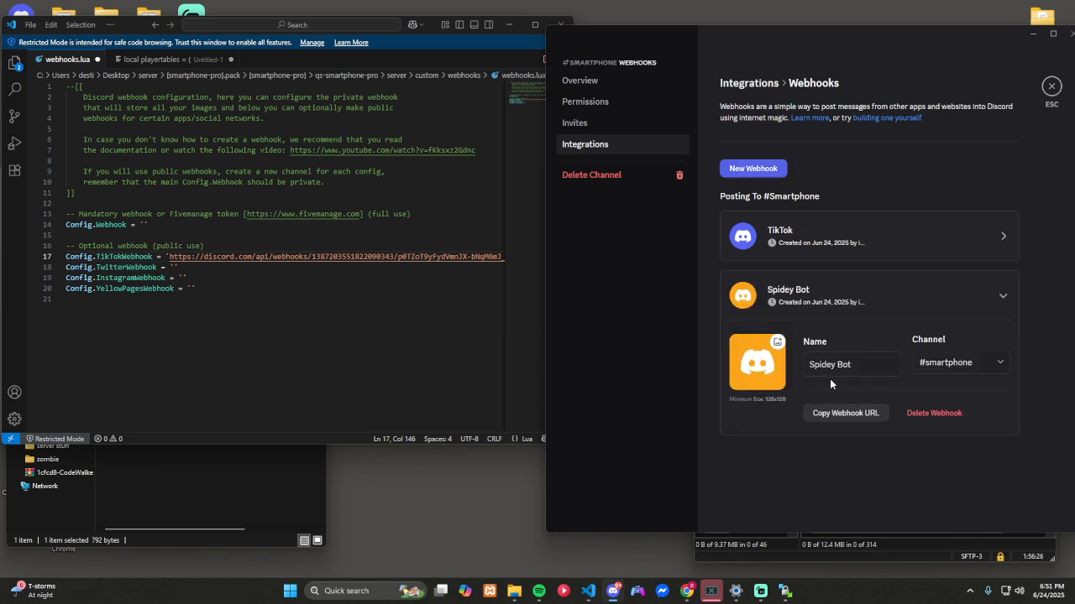
left_click_drag(861, 366, 803, 371)
type("Twitter")
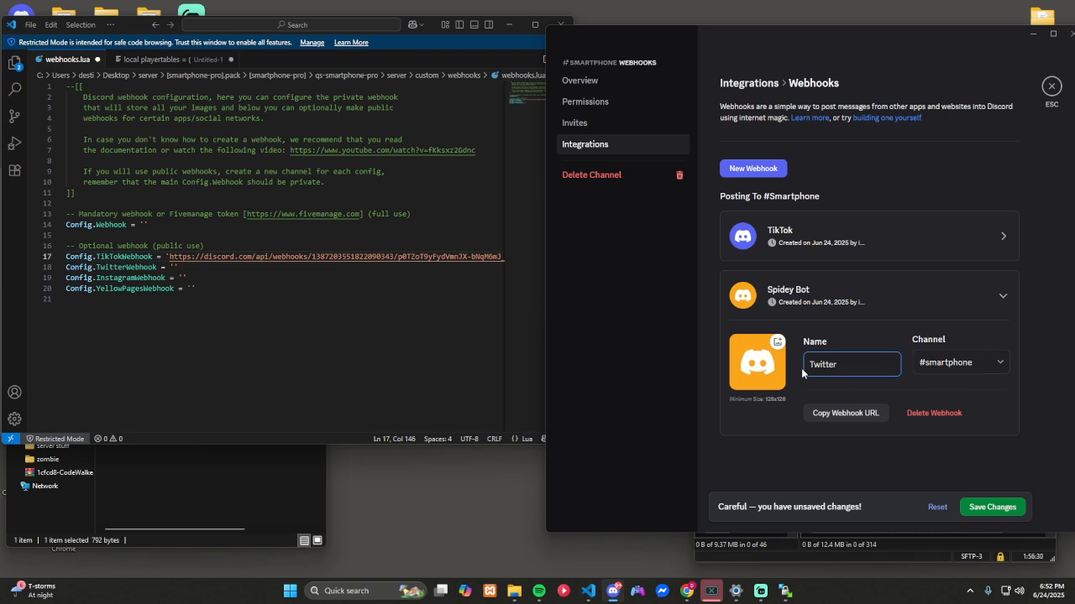
left_click(831, 413)
left_click(1008, 508)
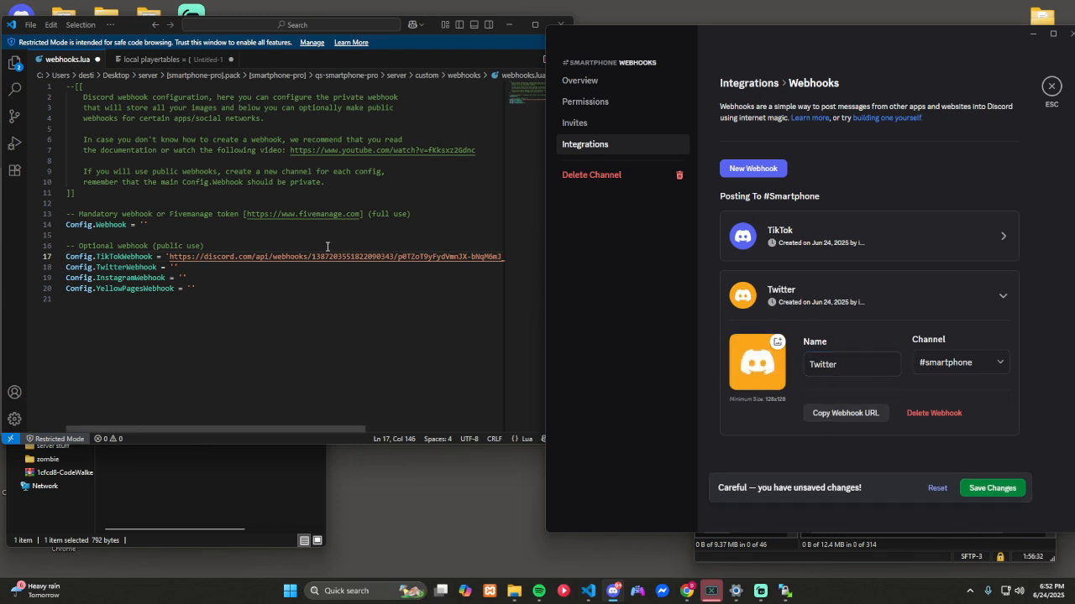
Step: Switch to Visual Studio Code and paste the copied webhook URL as the value of Config.TwitterWebhook
left_click(174, 267)
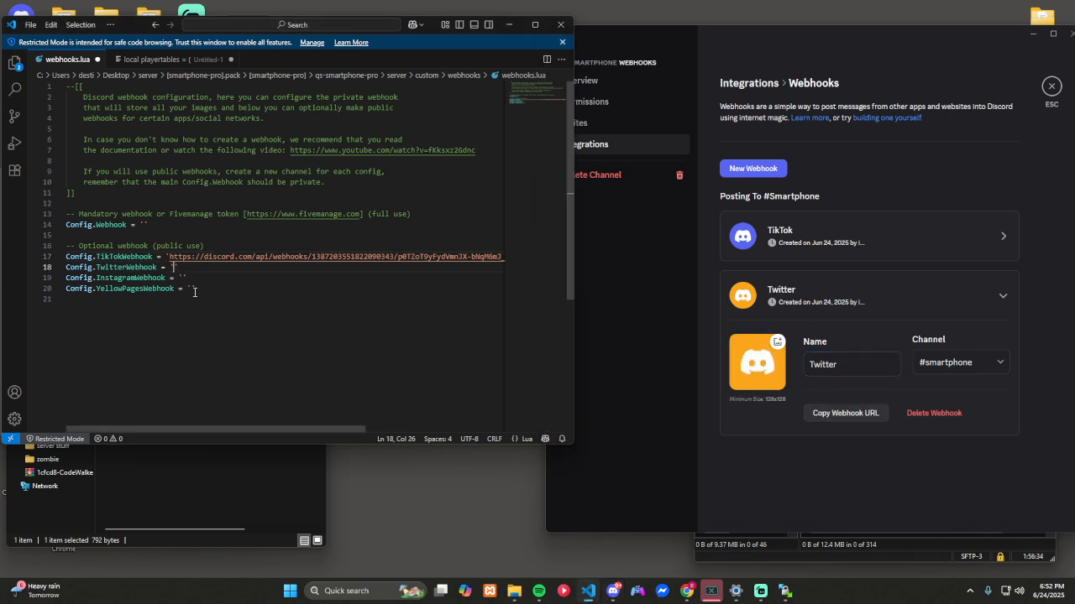
key("ctrl+v")
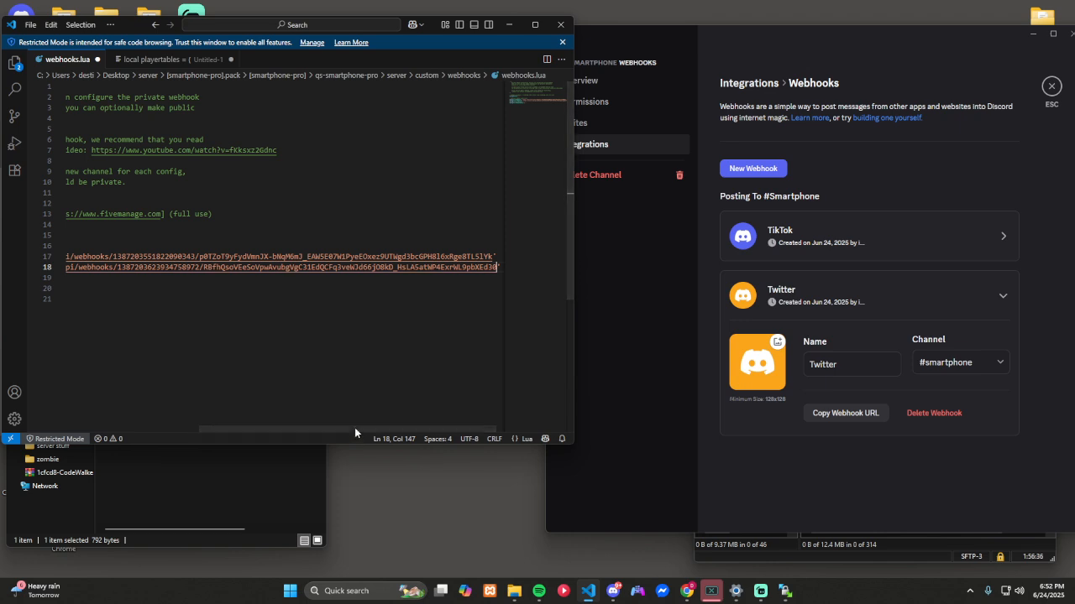
left_click_drag(354, 429, 152, 417)
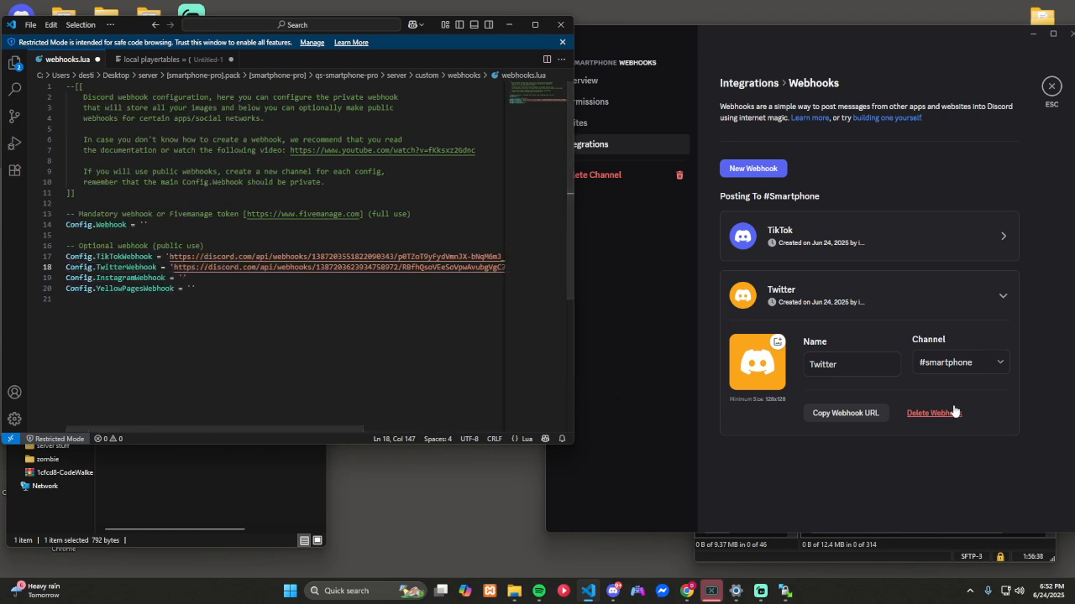
Step: Return to Discord, create a third smartphone channel webhook named Instagram, copy its URL and save it
left_click(753, 168)
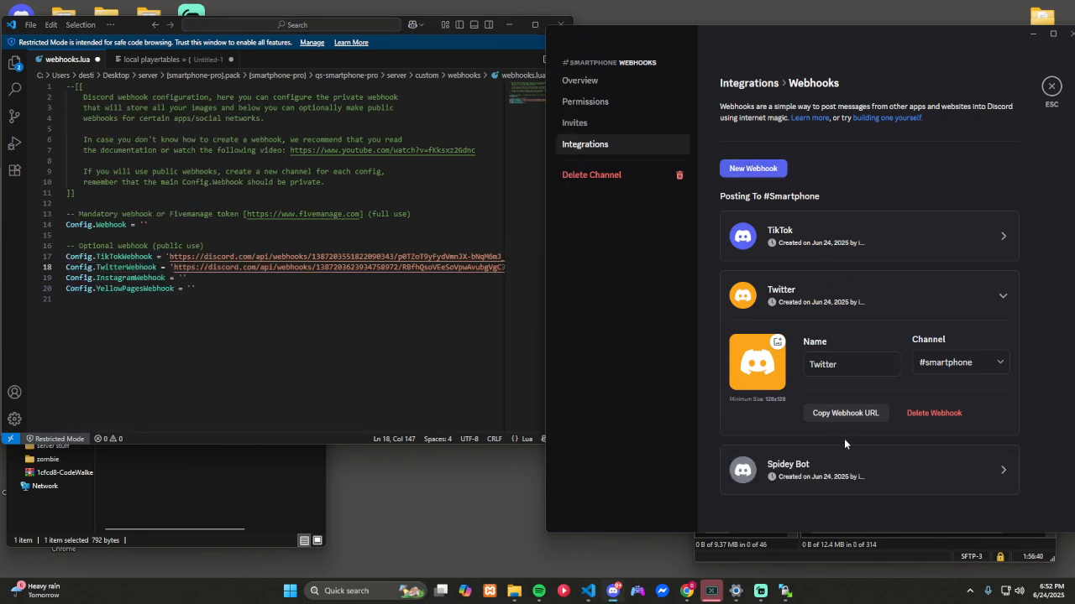
left_click(836, 446)
left_click_drag(850, 420, 804, 421)
type("Instagram")
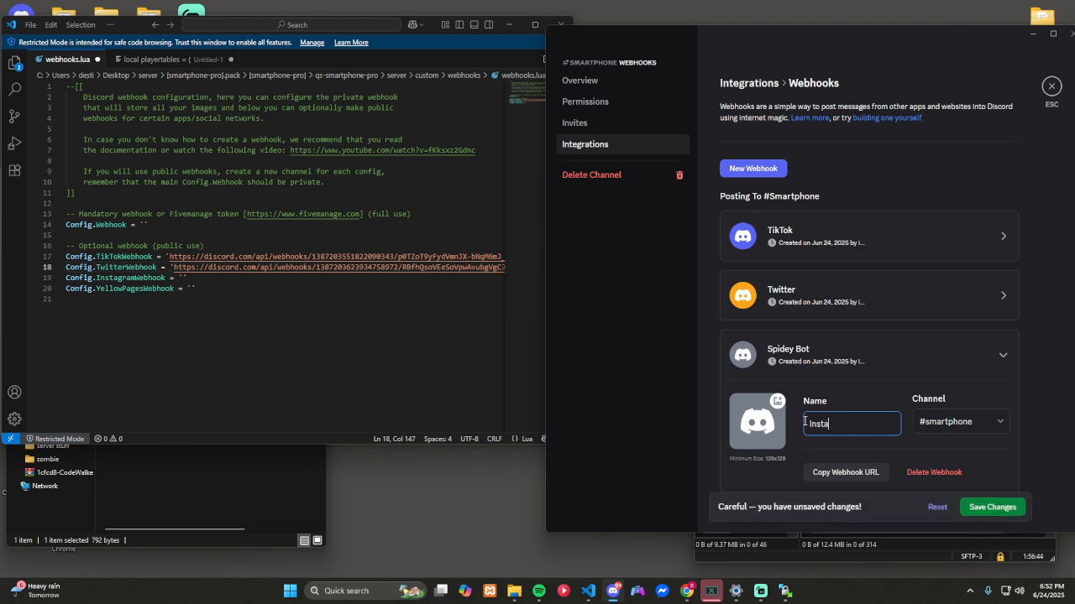
left_click(854, 472)
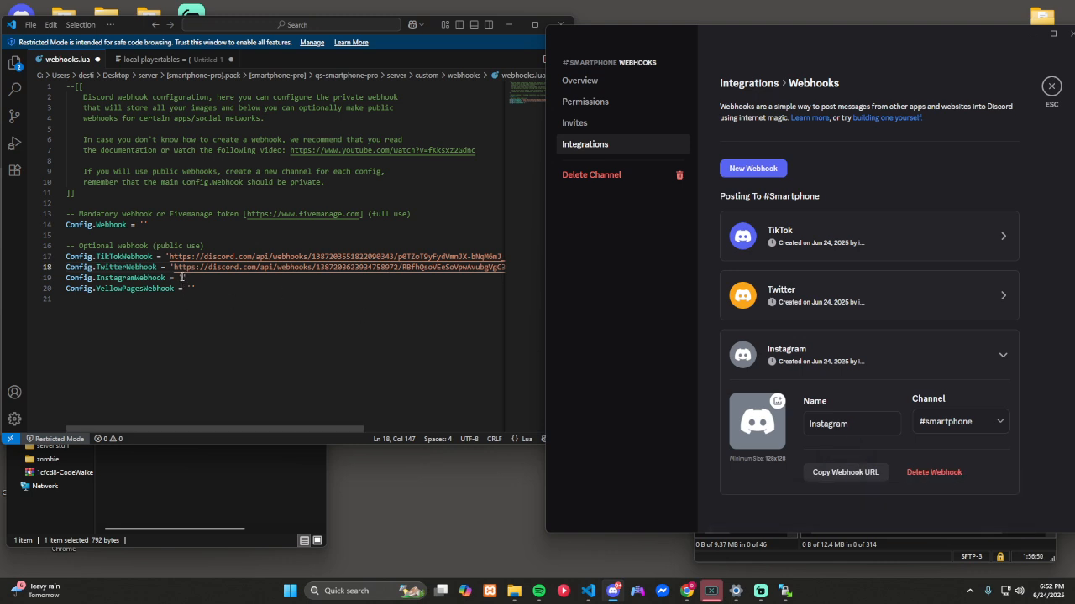
Step: Switch to Visual Studio Code and paste the copied webhook URL as the value of Config.InstagramWebhook
left_click(183, 277)
key("ctrl+v")
left_click_drag(318, 432, 181, 433)
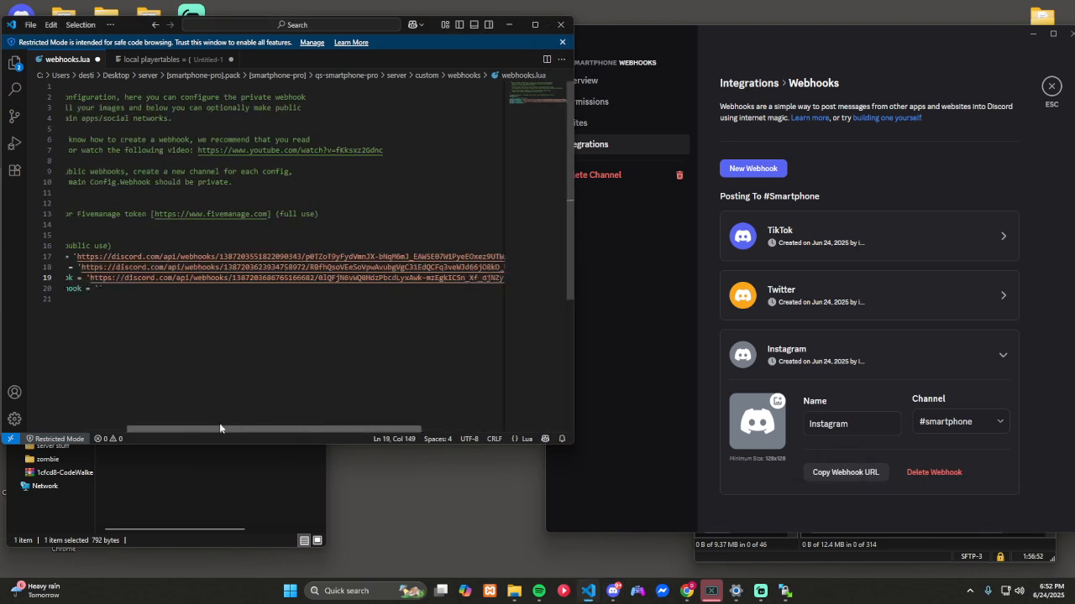
Step: Return to Discord, create a fourth smartphone channel webhook named YellowPages, copy its URL and save it
left_click(753, 168)
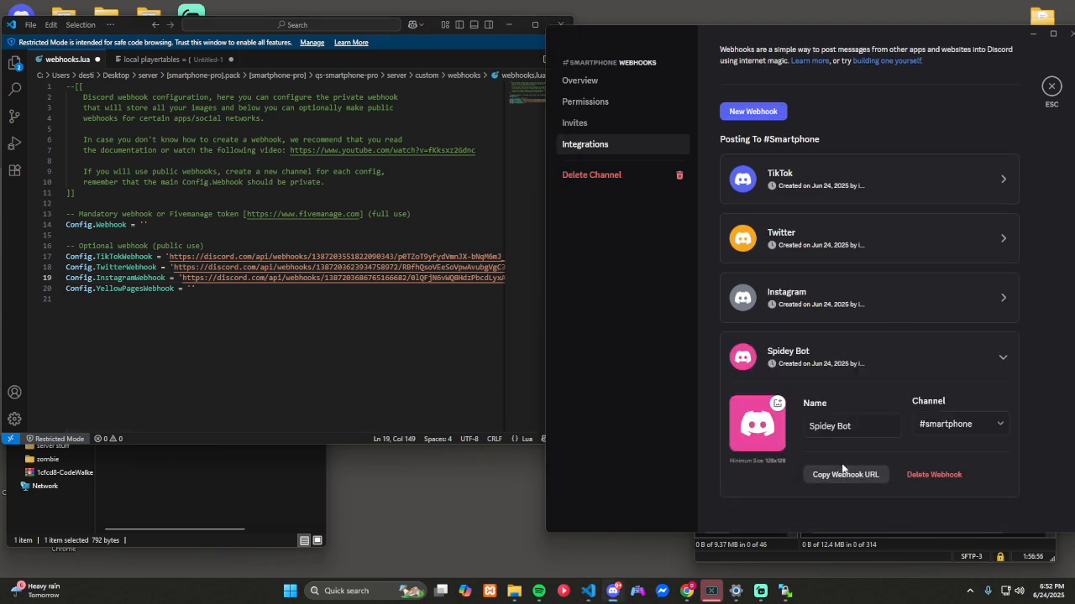
type("Ye")
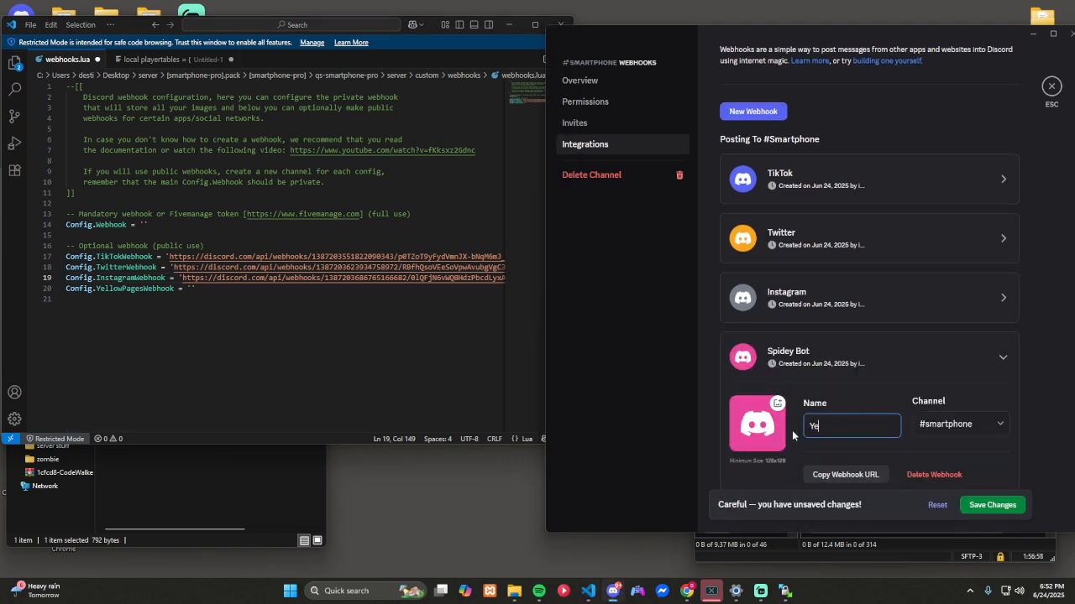
type("llowPages")
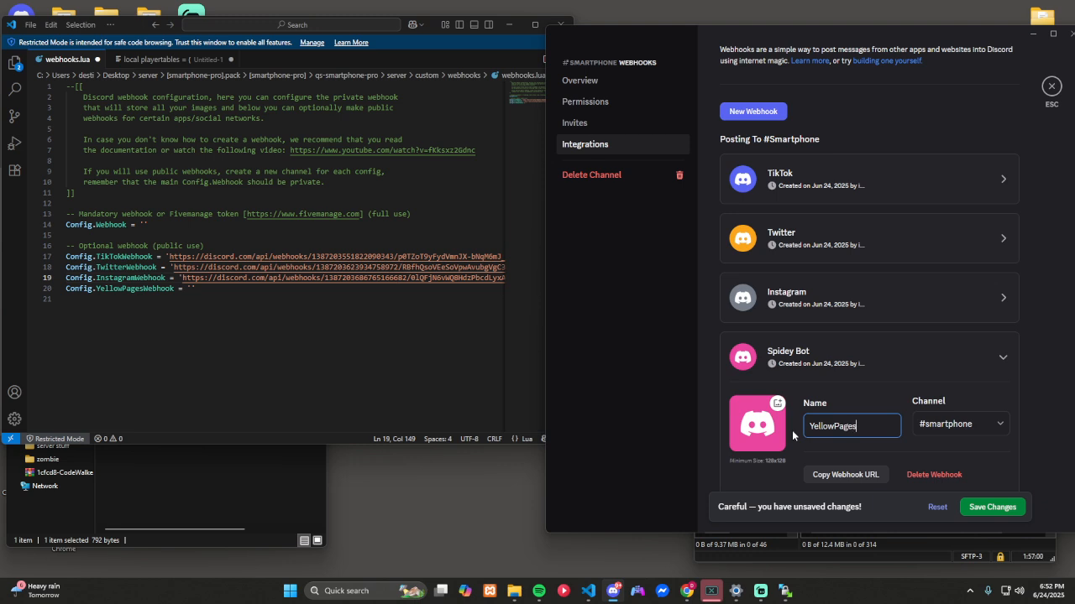
left_click(860, 475)
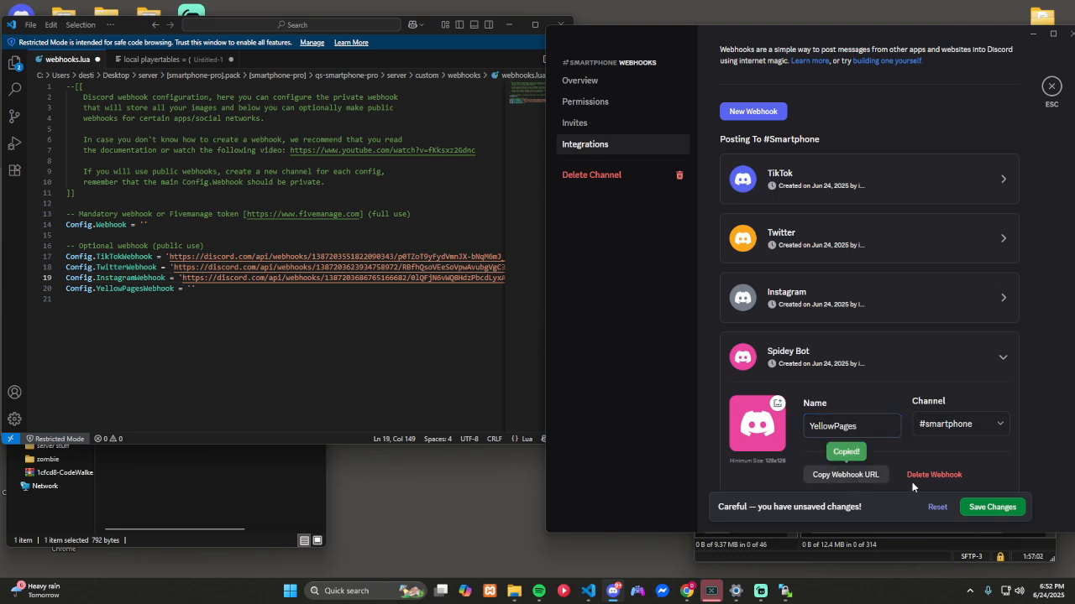
left_click(992, 507)
Step: Paste the copied webhook URL as the value of Config.YellowPagesWebhook in Visual Studio Code, and put the Discord window away
left_click(193, 289)
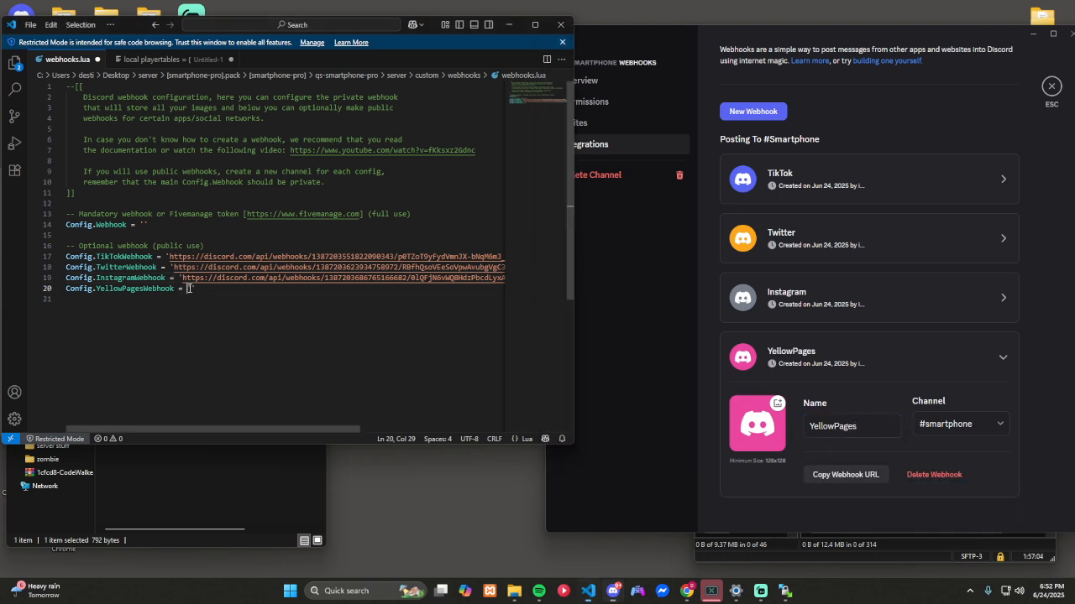
key("ctrl+v")
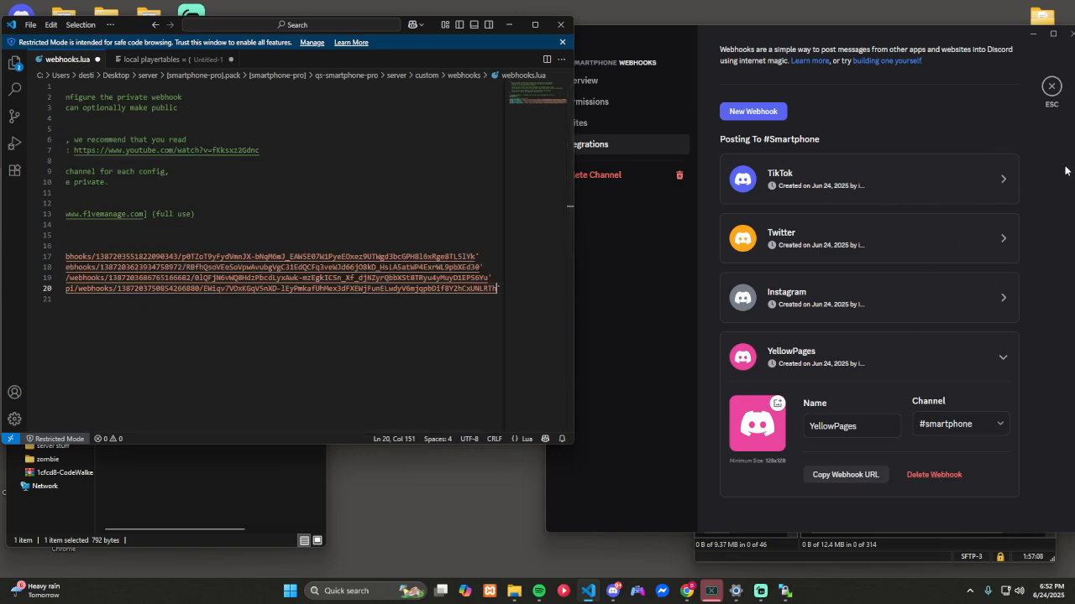
left_click(1052, 85)
left_click_drag(879, 37, 626, 0)
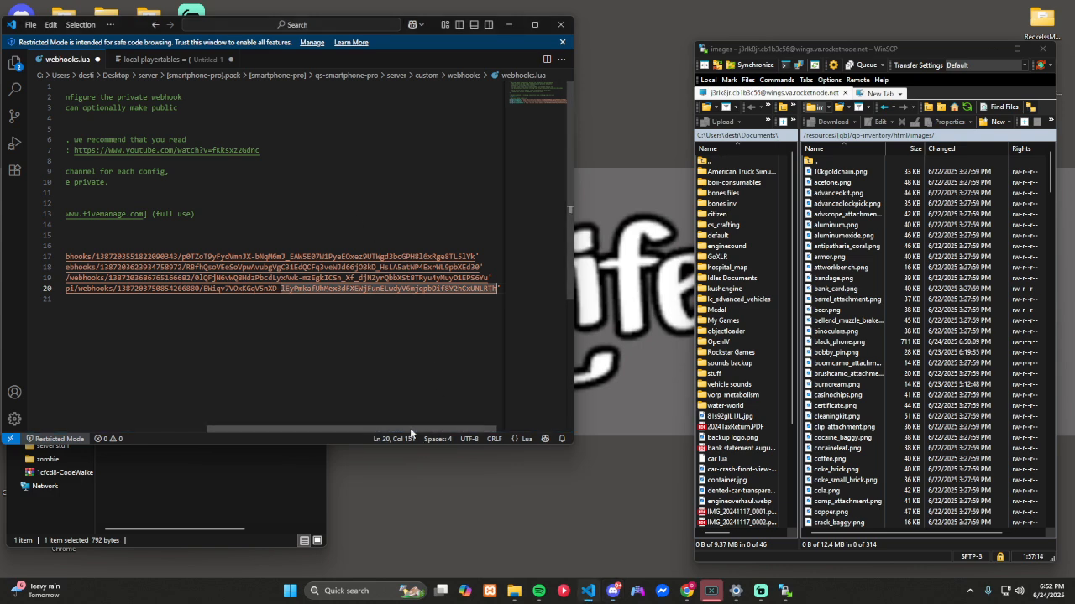
left_click_drag(401, 431, 256, 430)
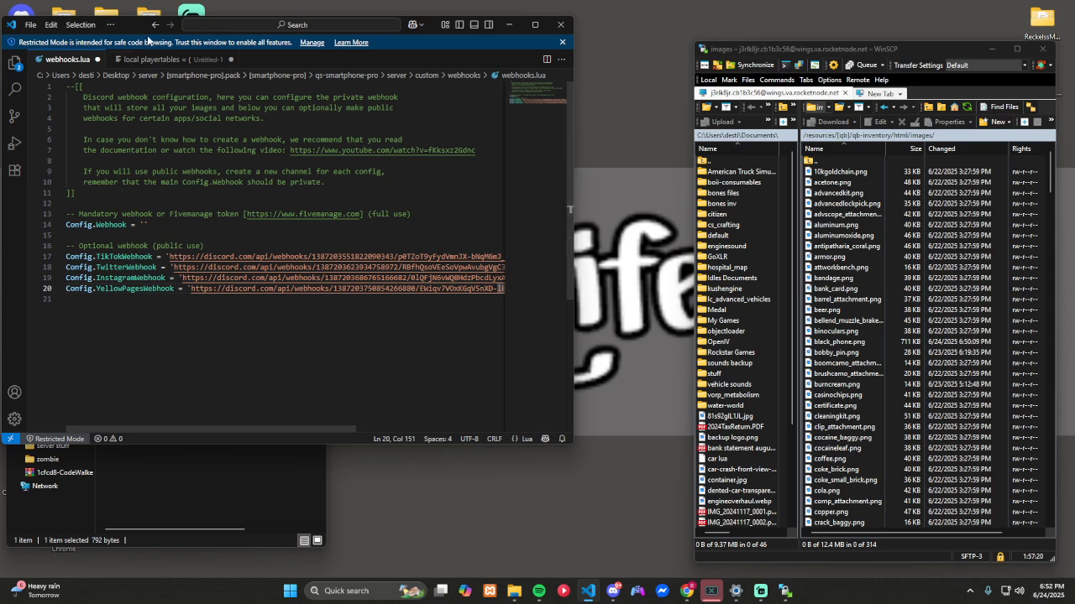
Step: Save and close webhooks.lua, and open config.lua from the qs-smartphone-pro config folder in Visual Studio Code
left_click_drag(139, 29, 370, 603)
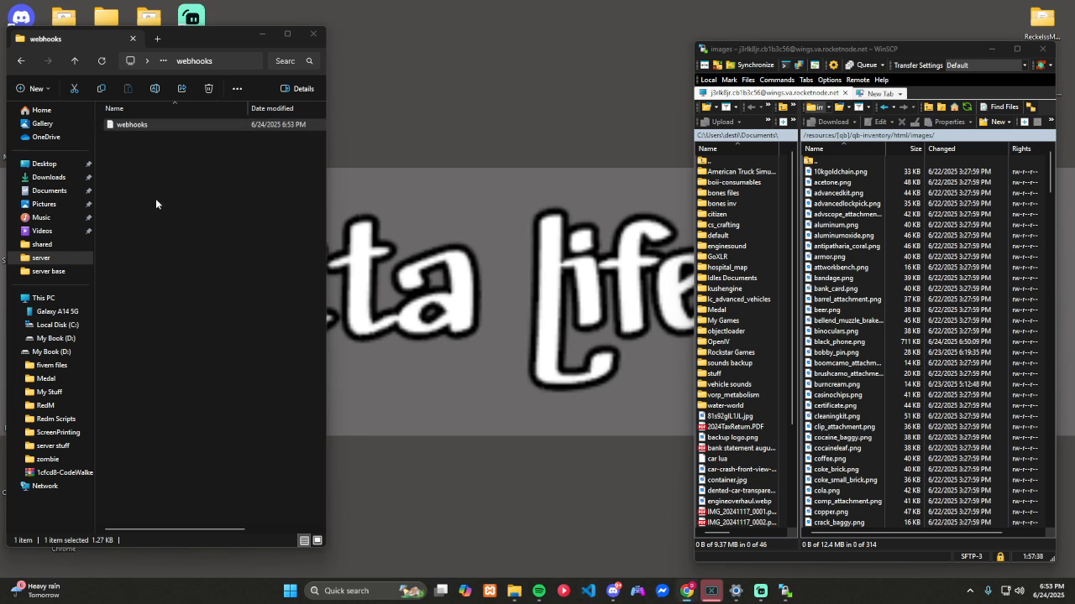
key("alt+Left")
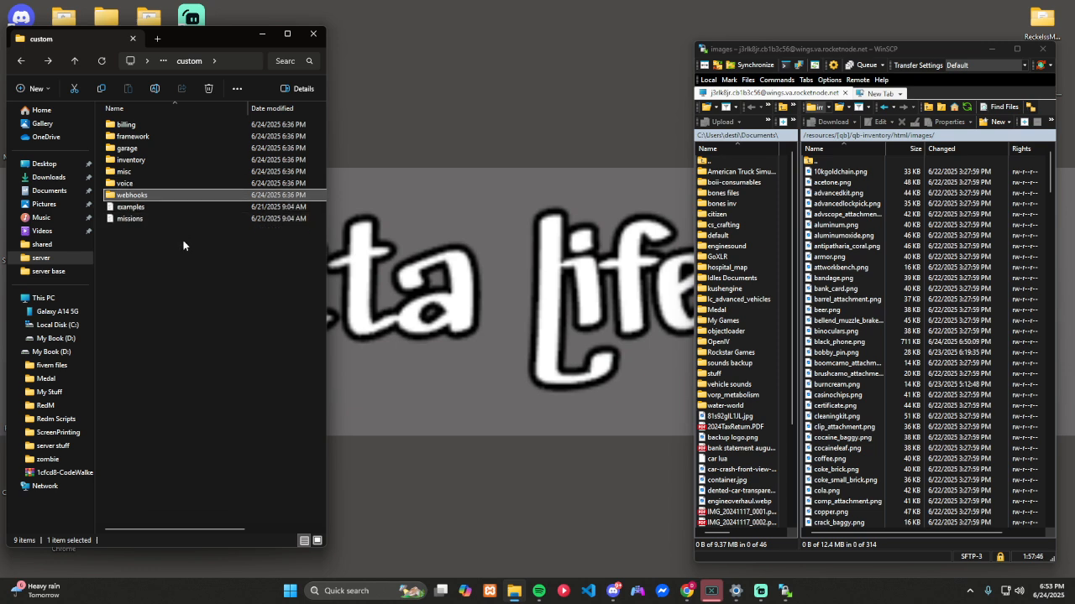
key("alt+Left")
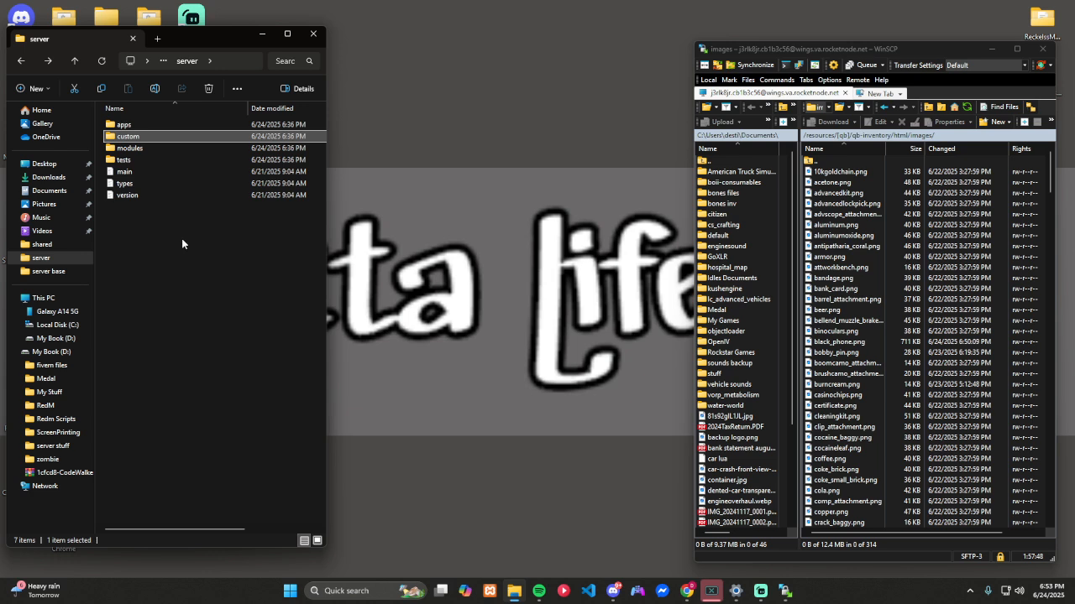
key("alt+Left")
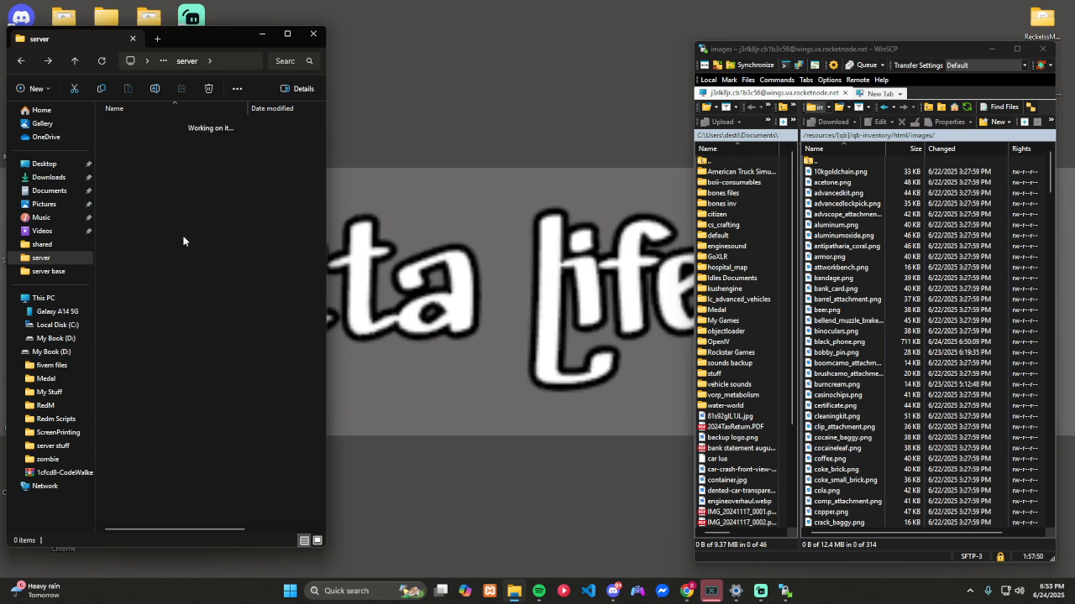
double_click(140, 151)
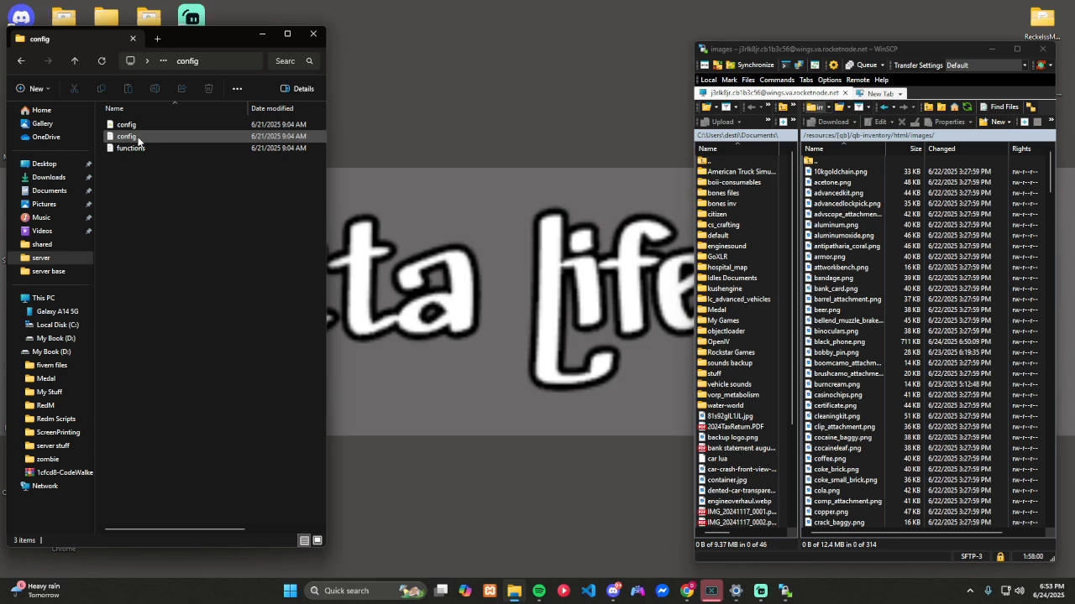
left_click(172, 147)
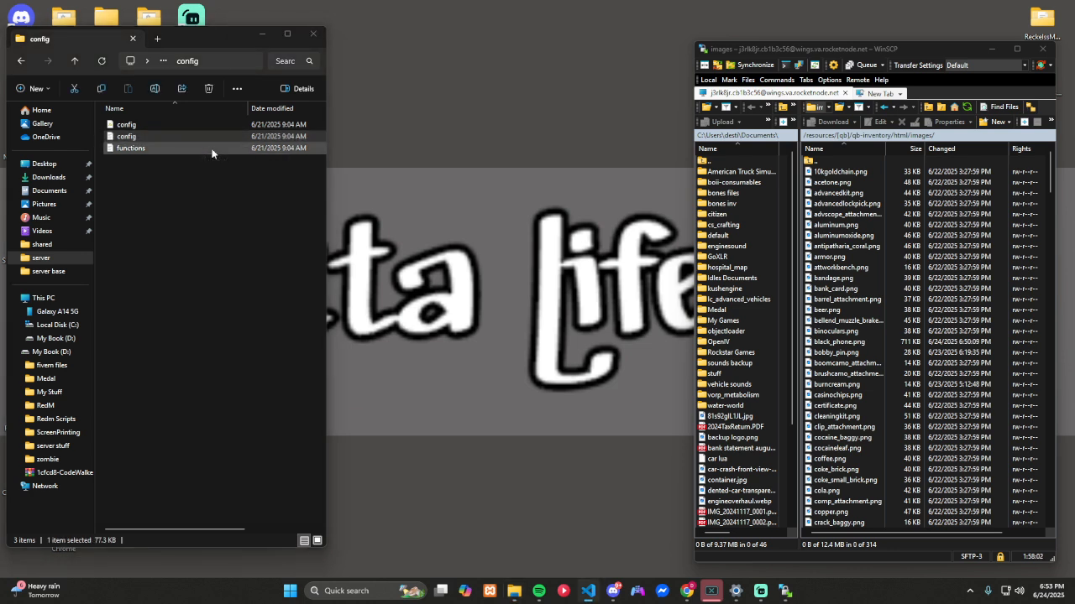
double_click(211, 151)
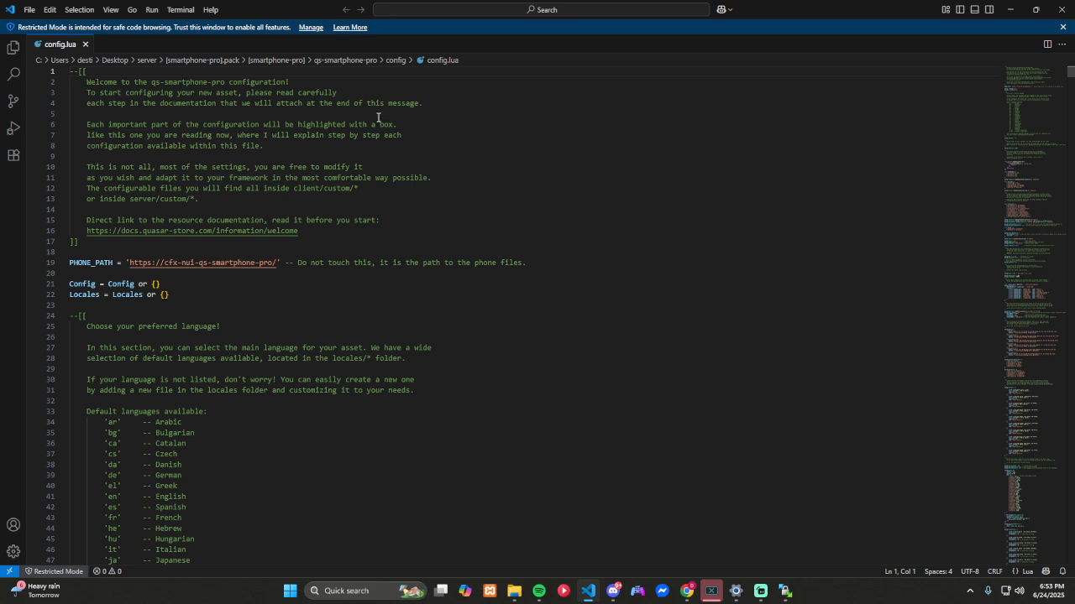
Step: Review the language, fetch limit, framework and billing settings in config.lua
scroll(378, 115, "down", 8)
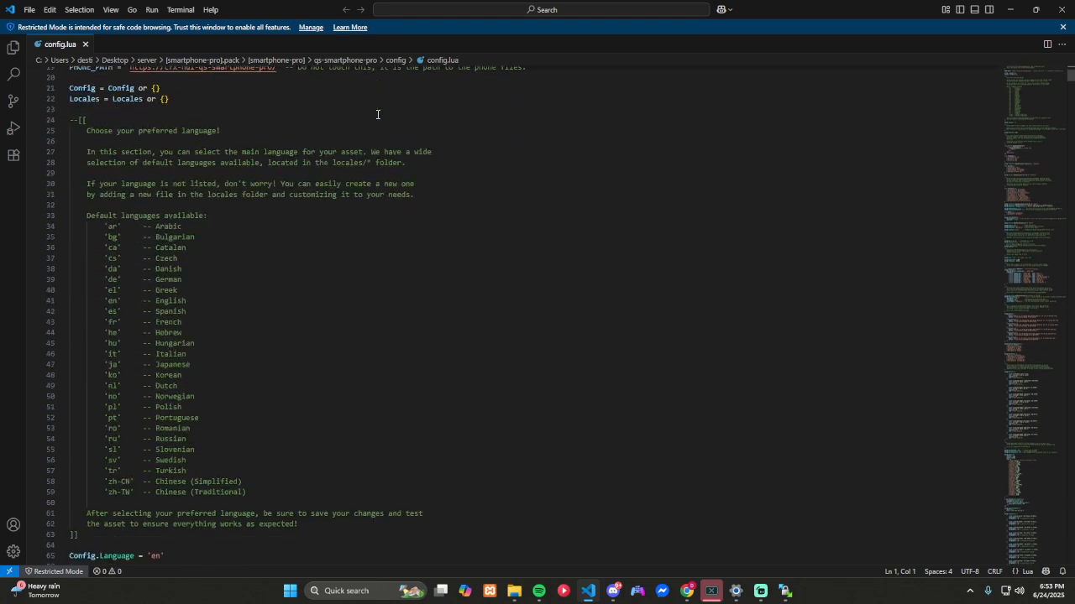
scroll(377, 114, "down", 2)
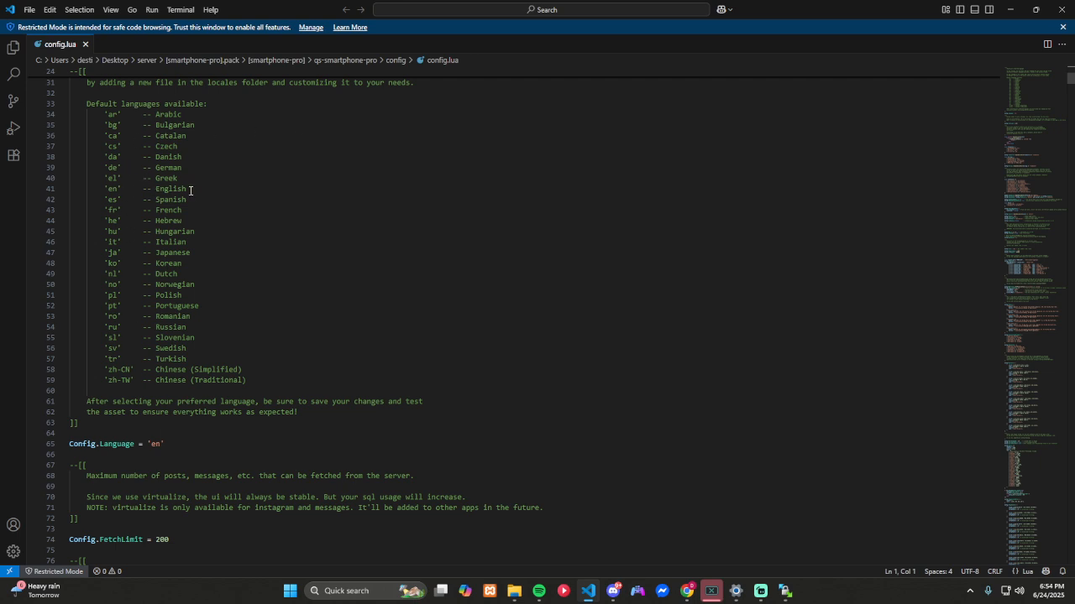
scroll(191, 190, "down", 3)
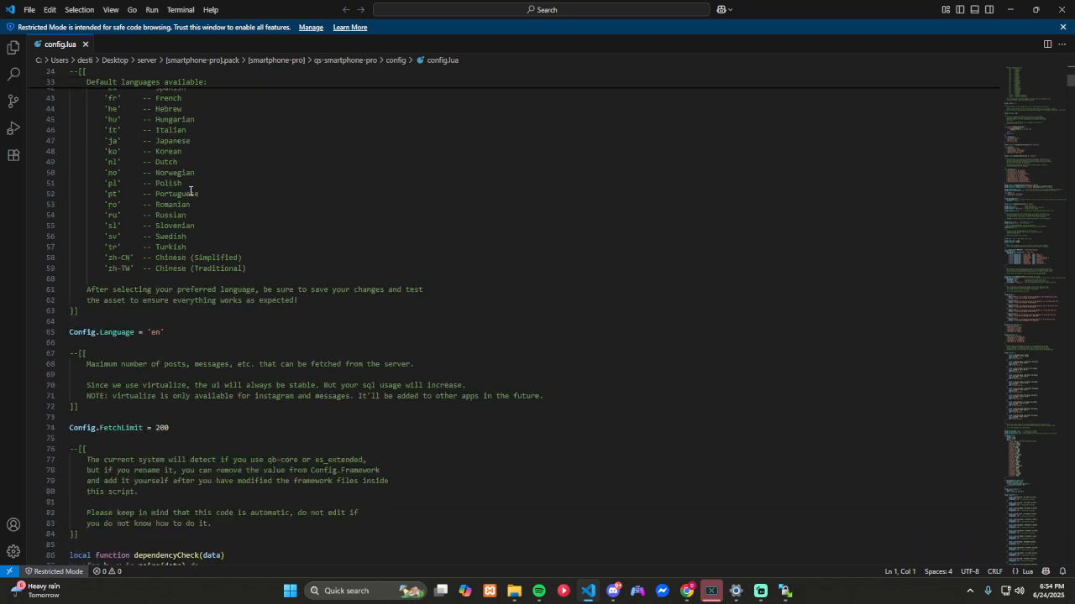
scroll(191, 191, "down", 5)
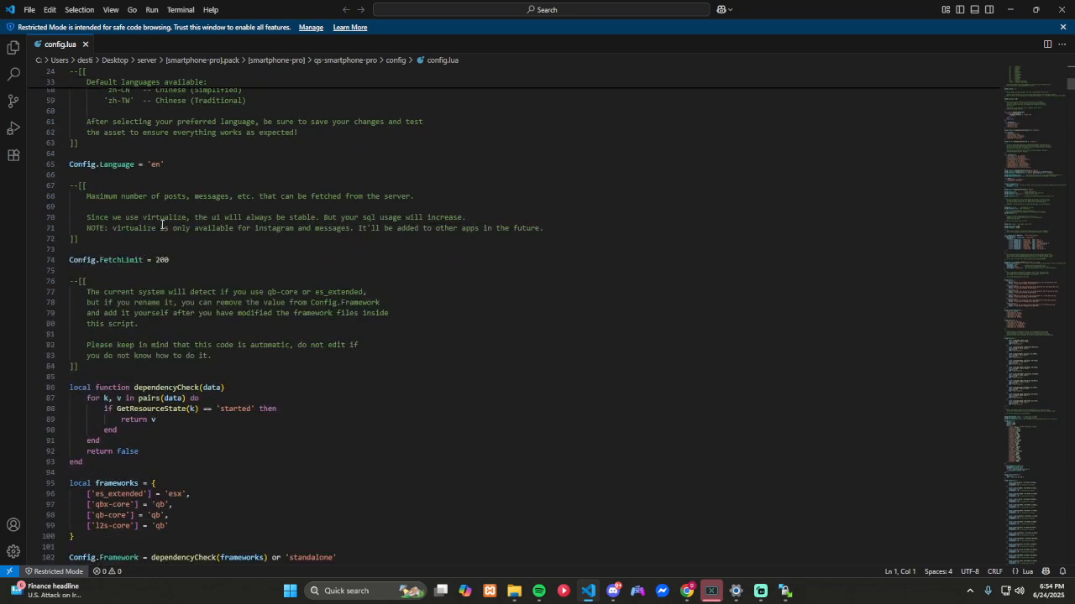
scroll(249, 281, "down", 6)
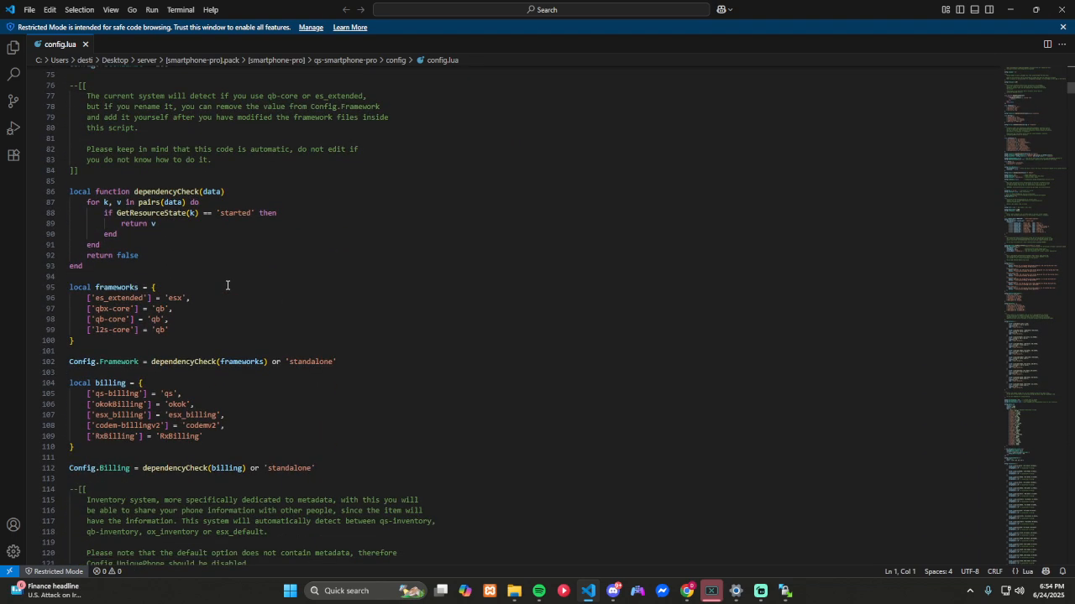
scroll(227, 285, "down", 1)
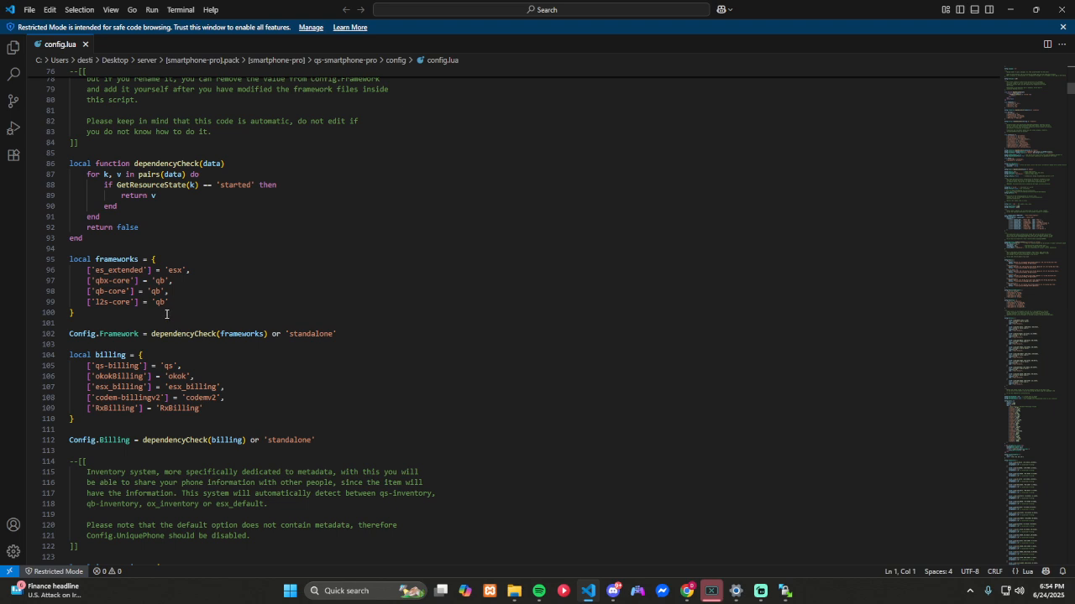
scroll(169, 304, "down", 2)
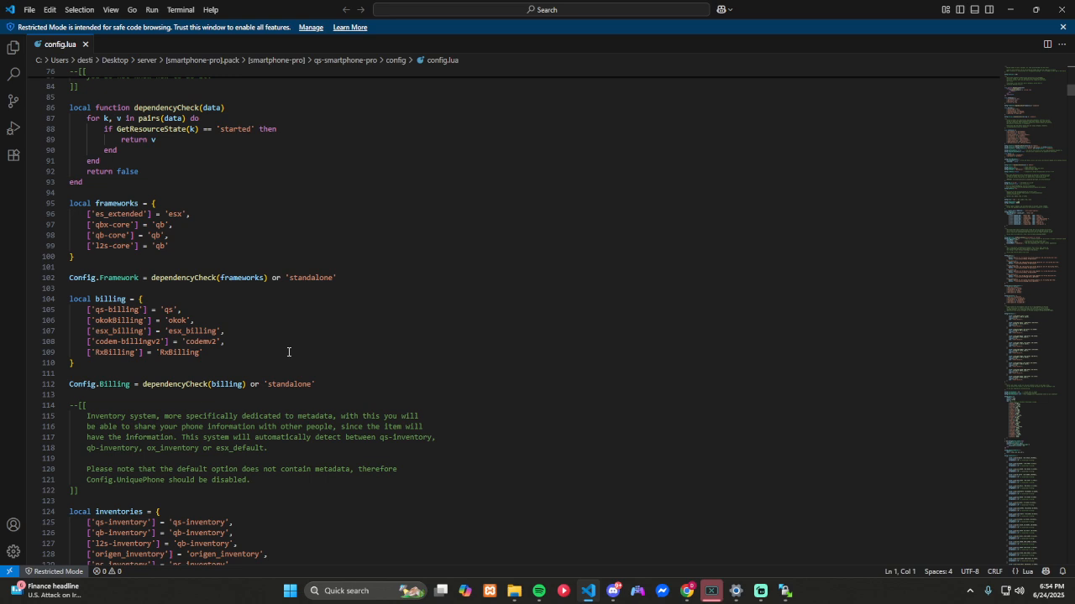
Step: Review the inventory, unique phone, housing, default metadata, phone number and mail domain settings in config.lua
scroll(288, 352, "down", 4)
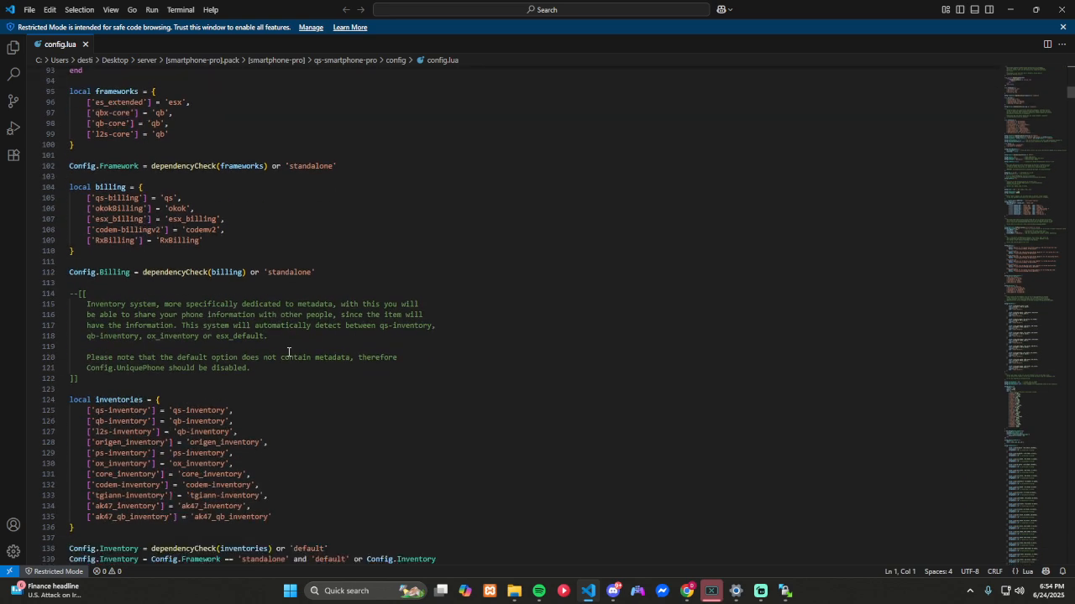
scroll(288, 352, "down", 2)
scroll(288, 352, "down", 3)
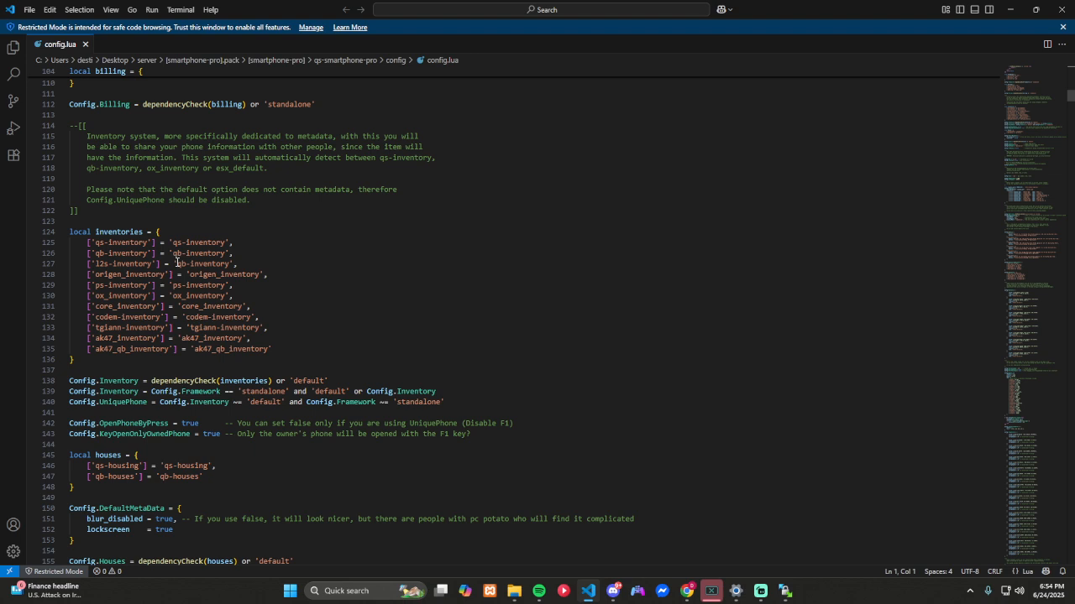
scroll(388, 403, "down", 2)
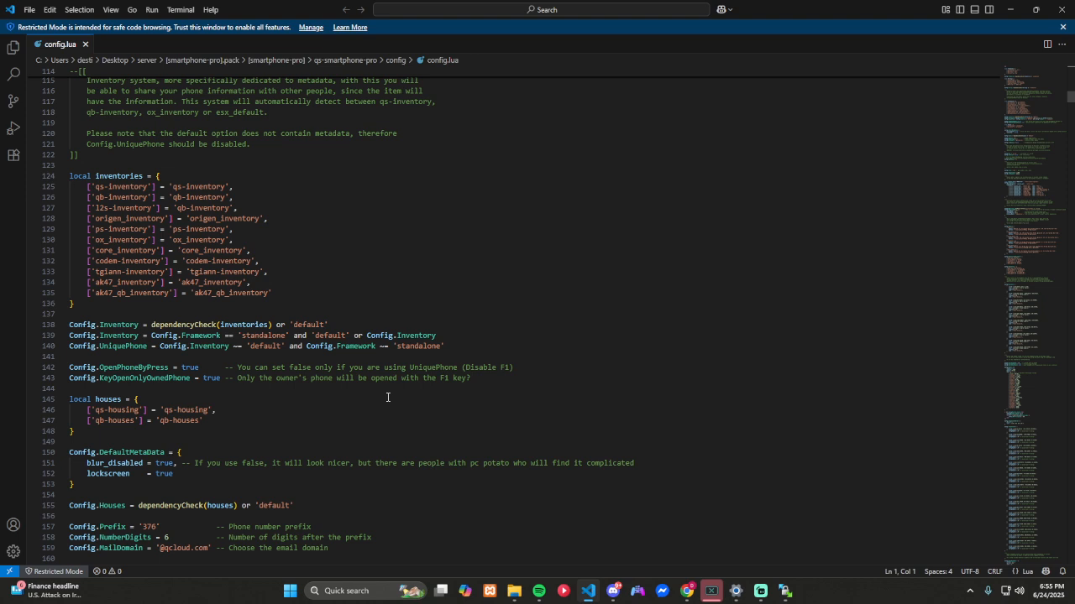
scroll(388, 396, "down", 1)
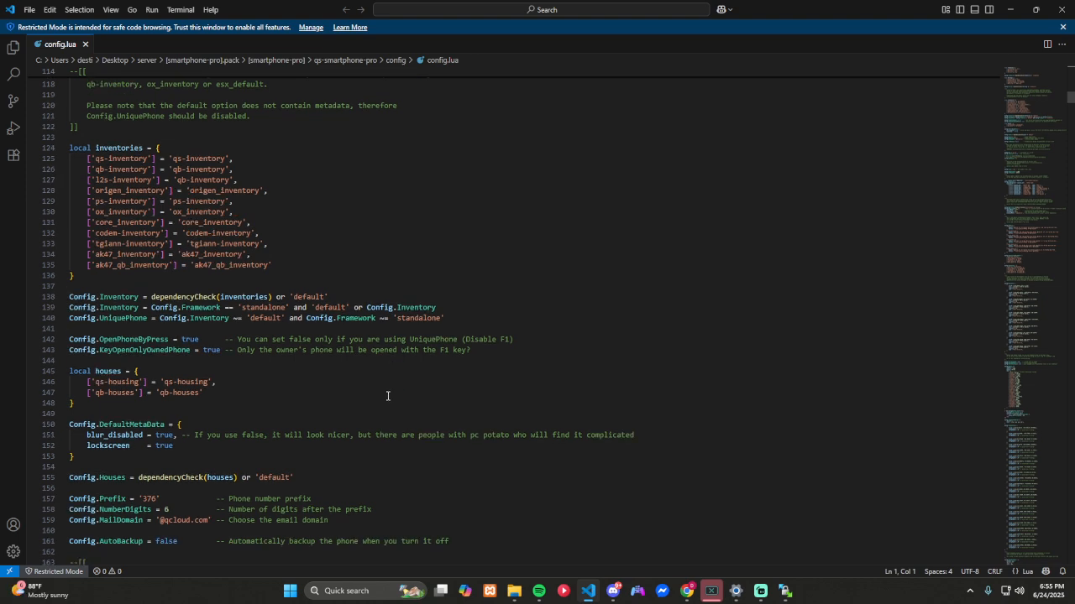
scroll(388, 396, "down", 1)
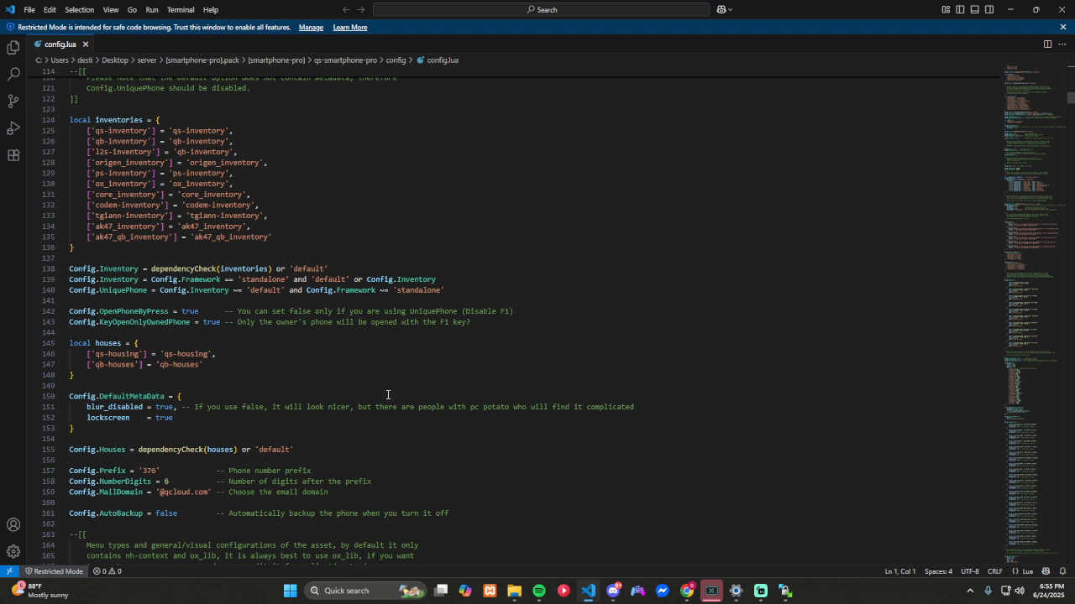
scroll(388, 394, "down", 1)
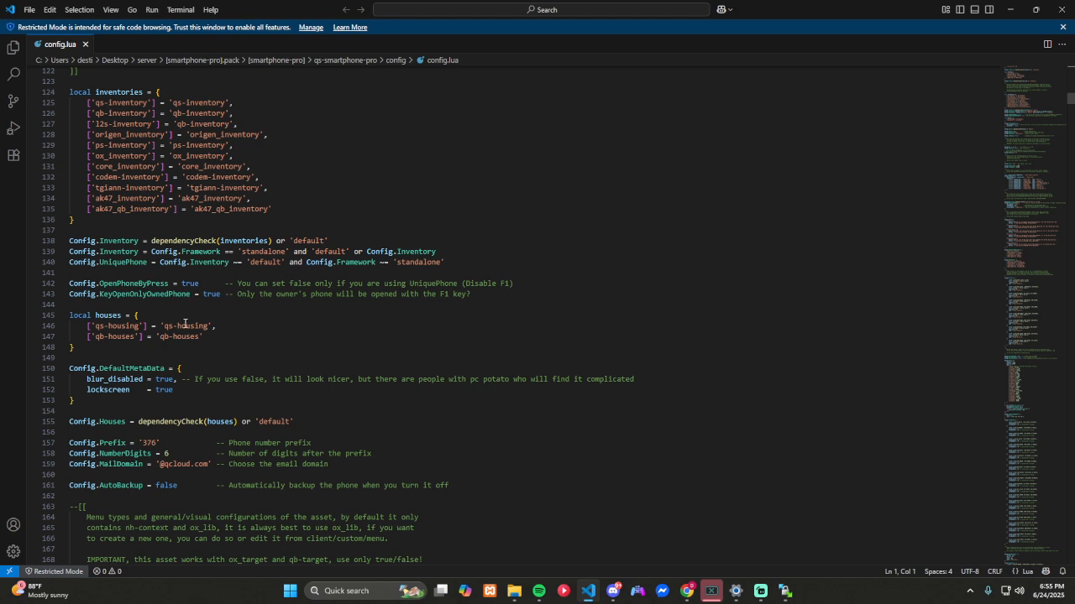
scroll(184, 324, "down", 1)
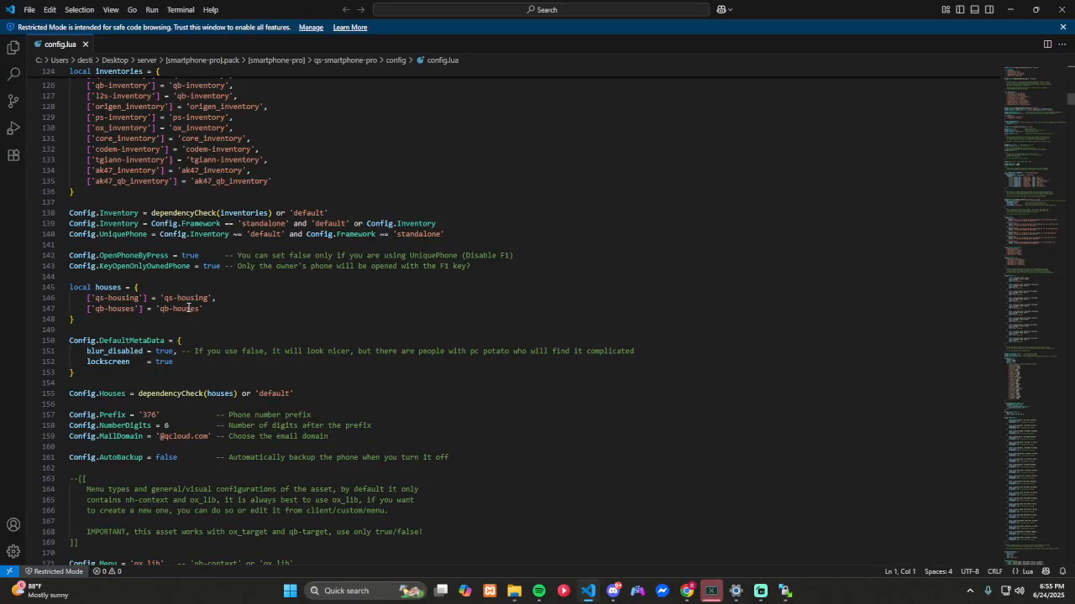
scroll(187, 326, "down", 1)
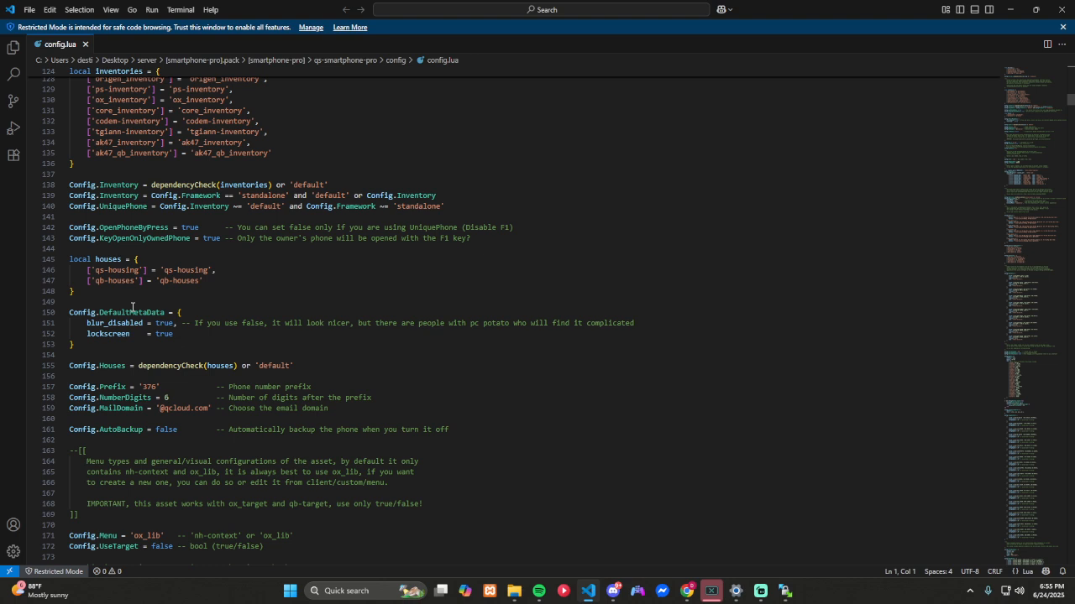
scroll(131, 308, "down", 2)
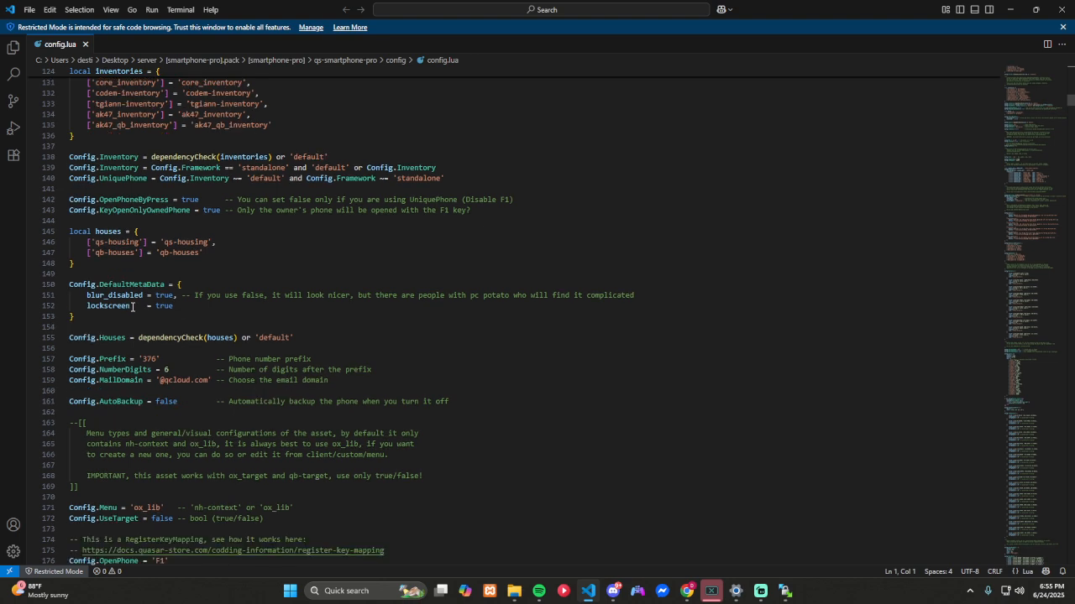
scroll(131, 308, "down", 1)
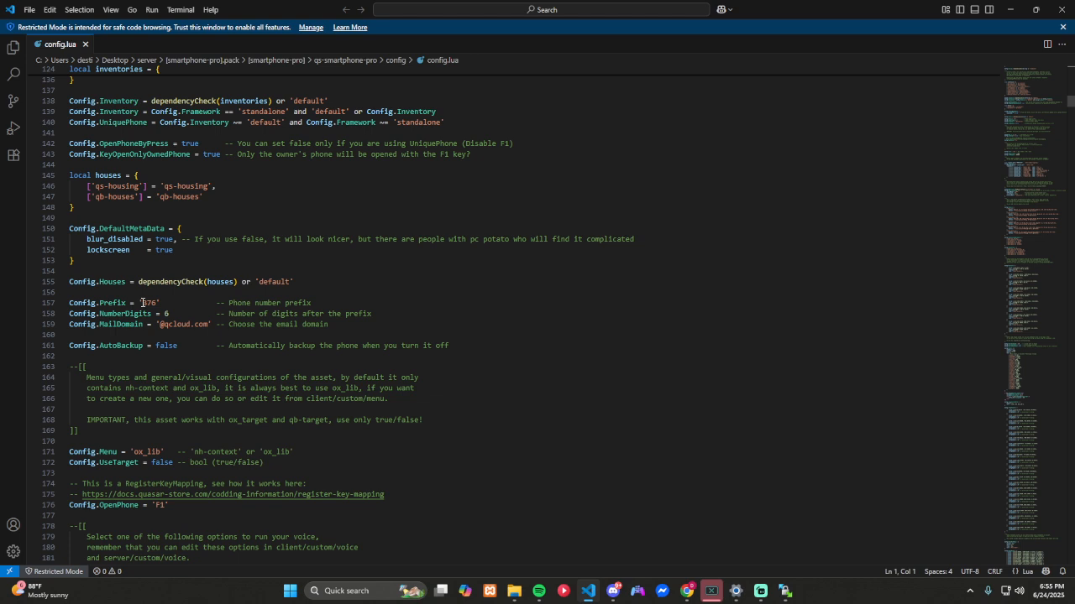
scroll(143, 303, "down", 1)
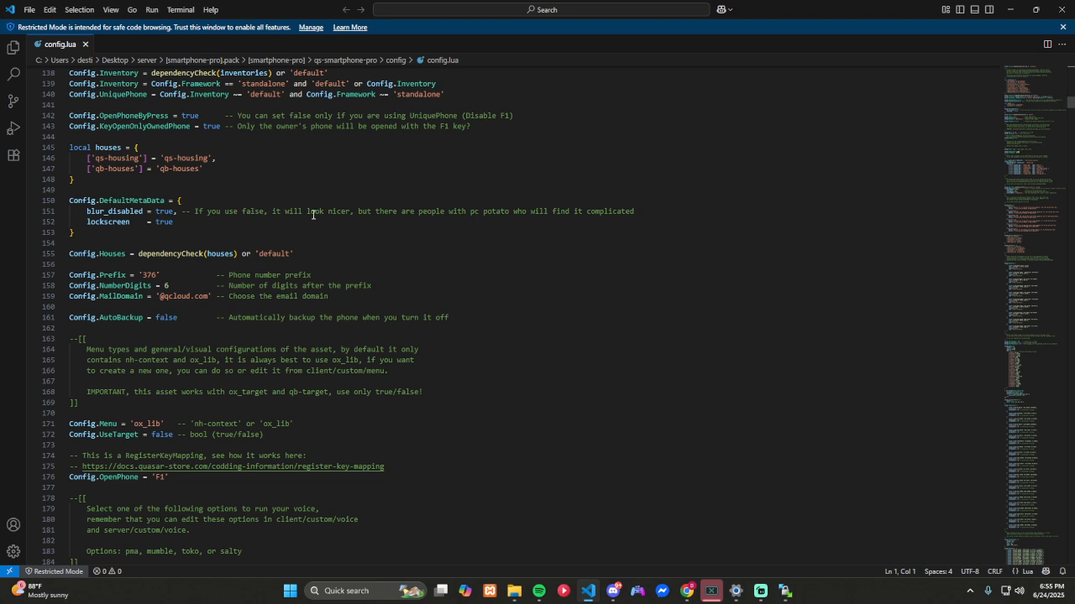
Step: Set blur_disabled to false in the Config.DefaultMetaData block
double_click(160, 211)
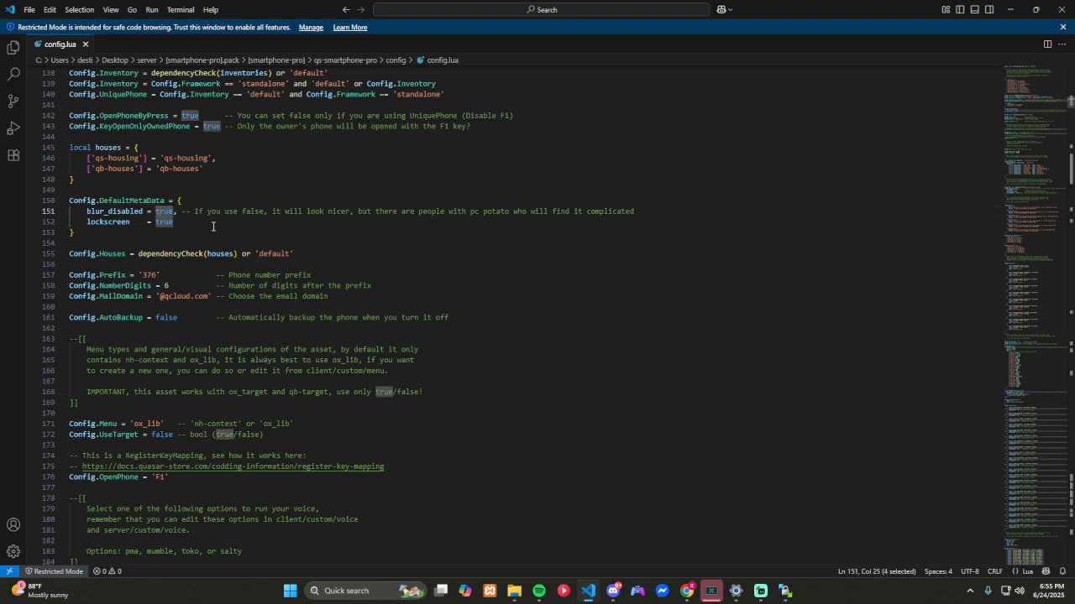
type("fas")
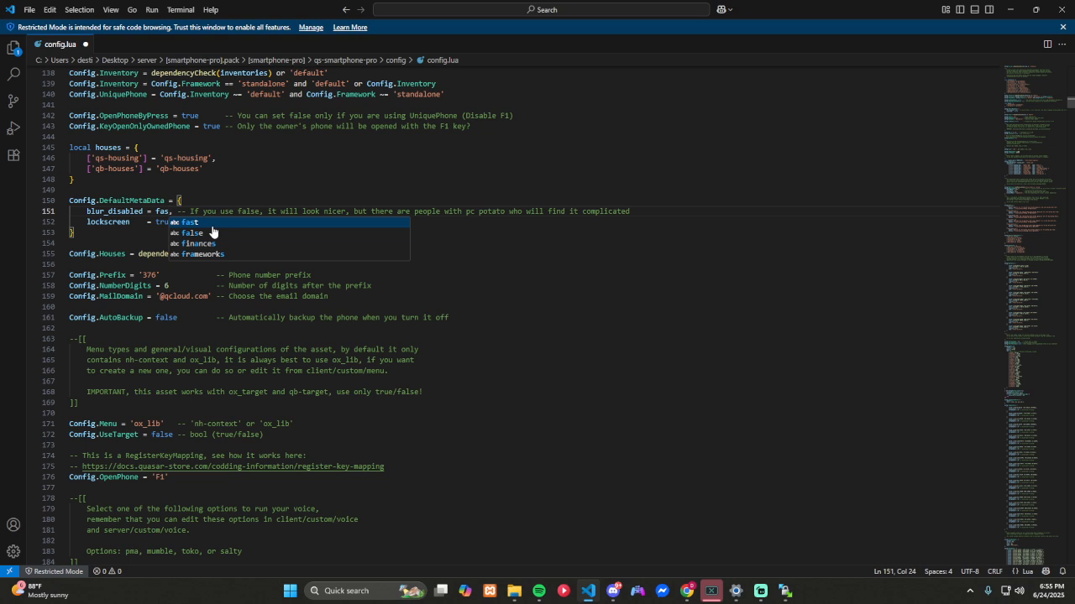
key("BackSpace")
type("lse")
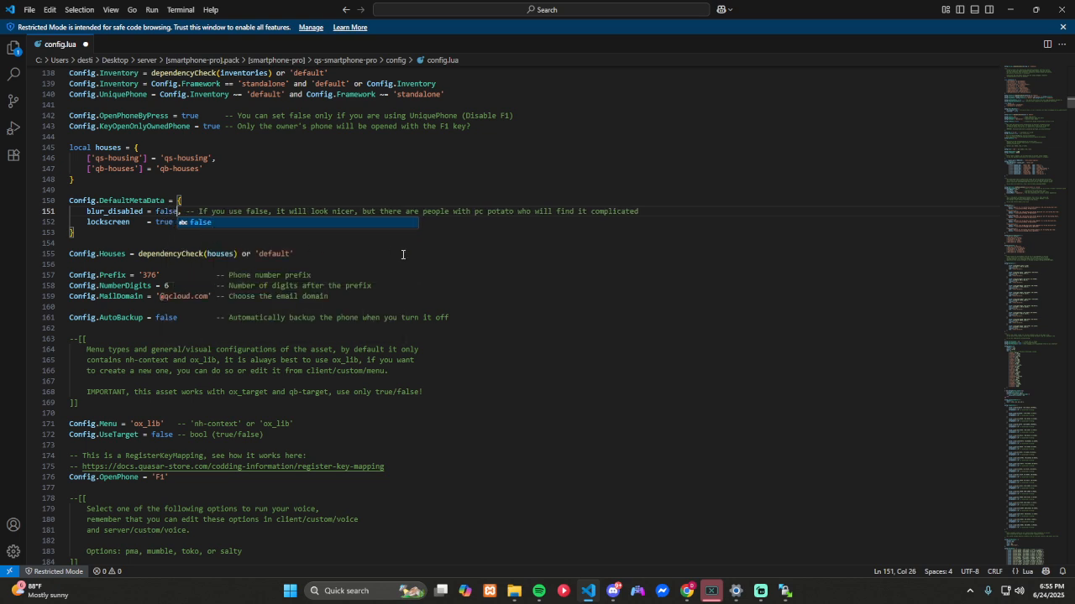
left_click(403, 255)
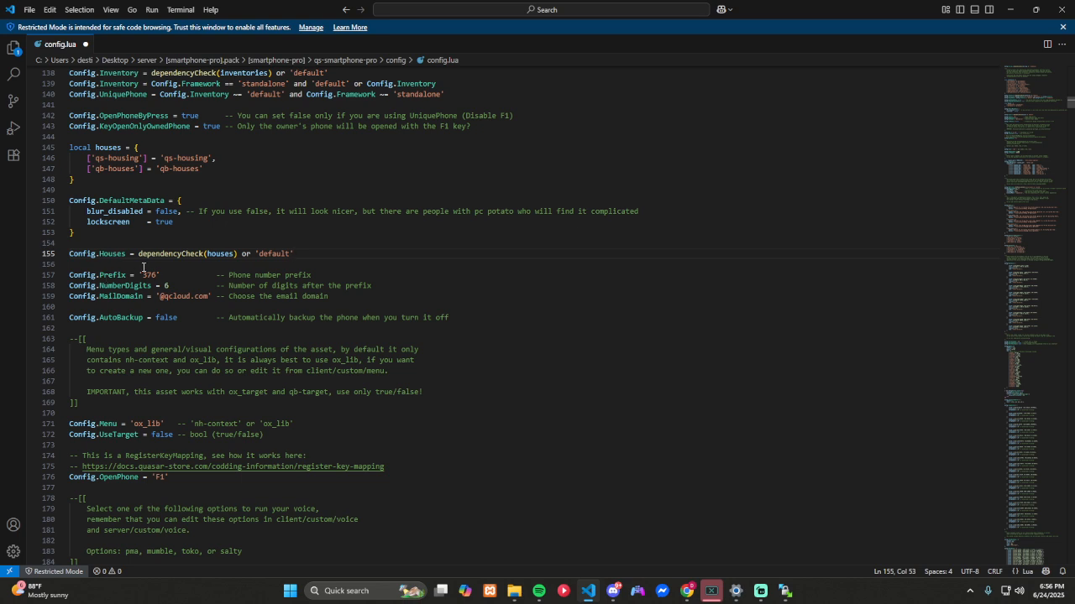
scroll(237, 278, "down", 2)
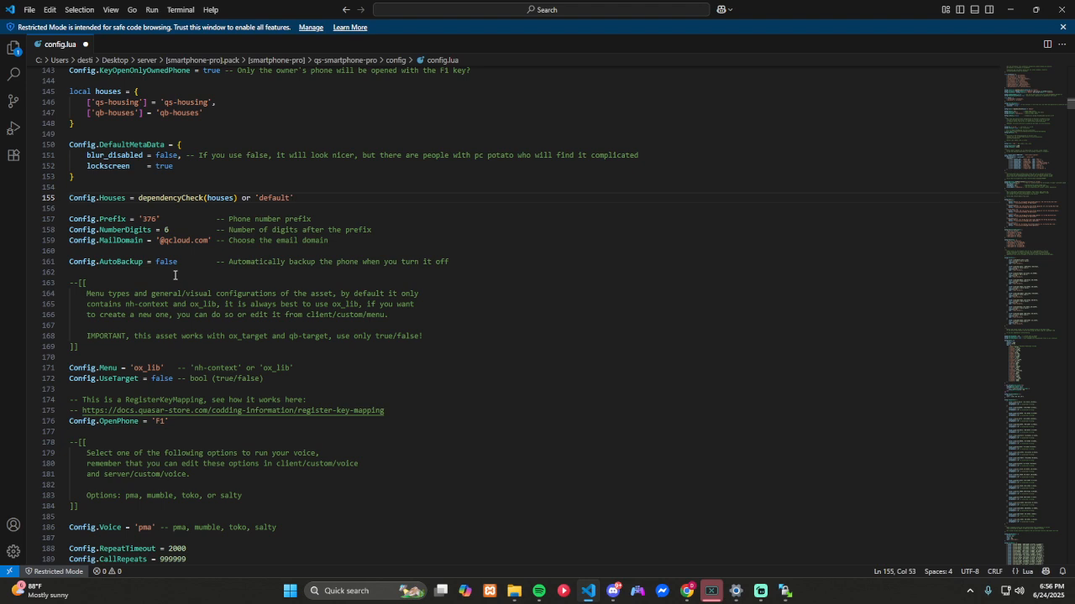
scroll(165, 268, "down", 1)
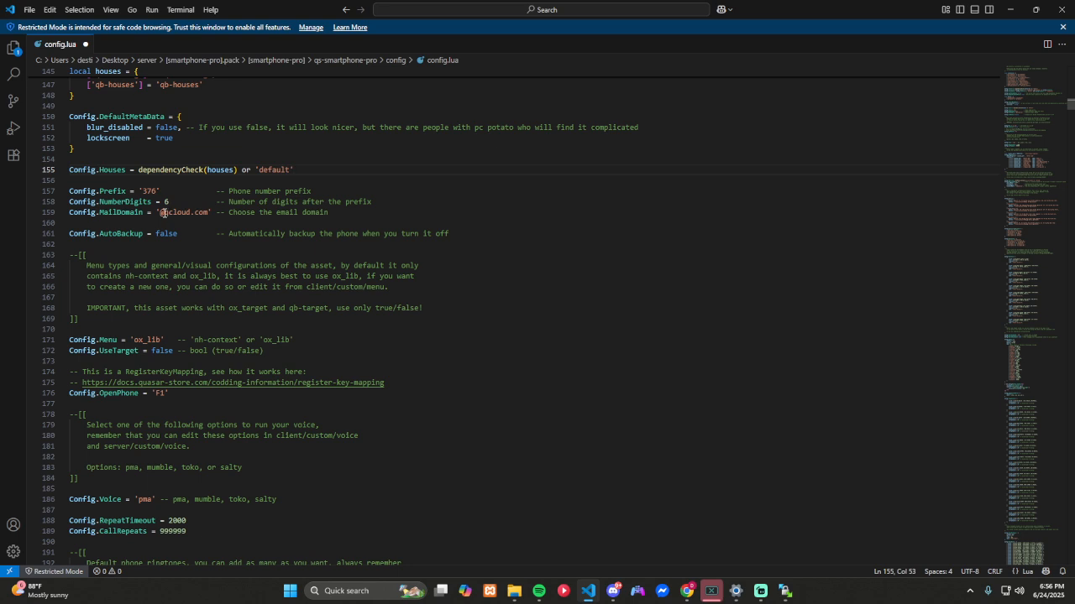
left_click_drag(163, 212, 193, 216)
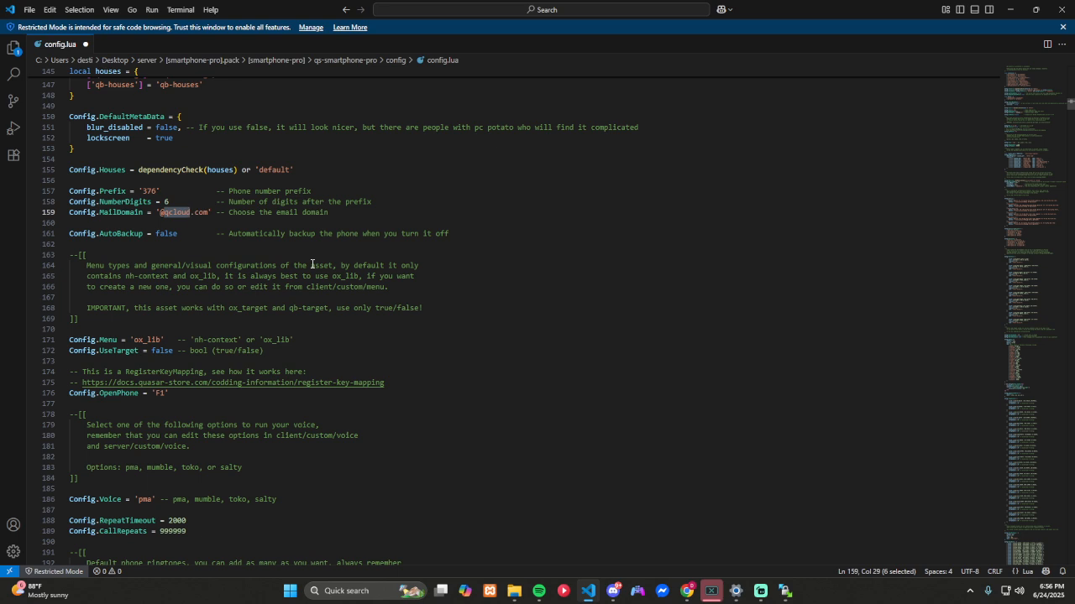
type("gettalife")
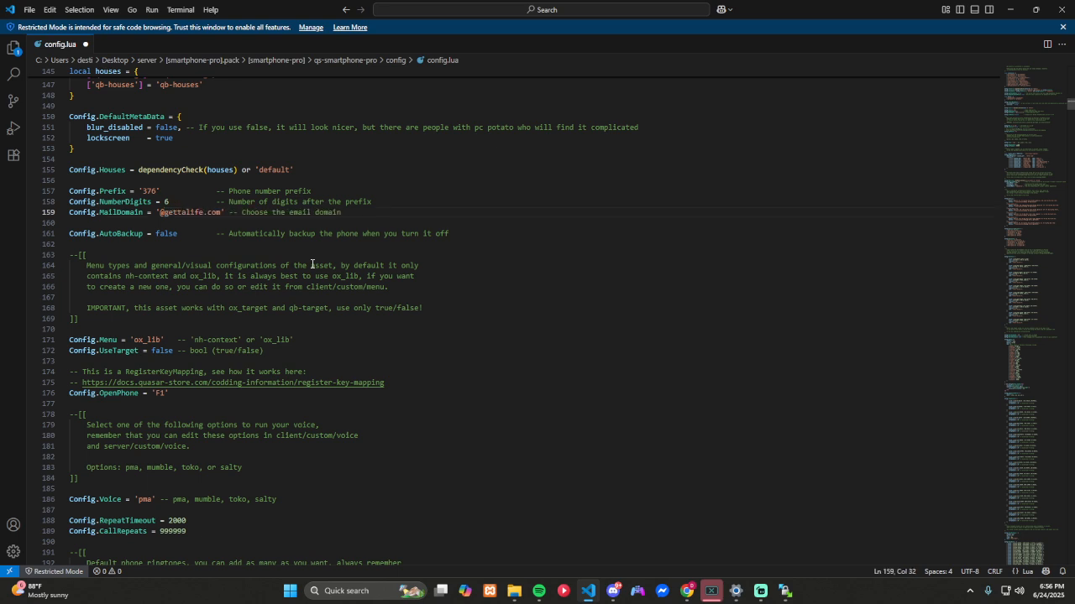
key("BackSpace")
key("BackSpace")
key("BackSpace")
key("BackSpace")
key("BackSpace")
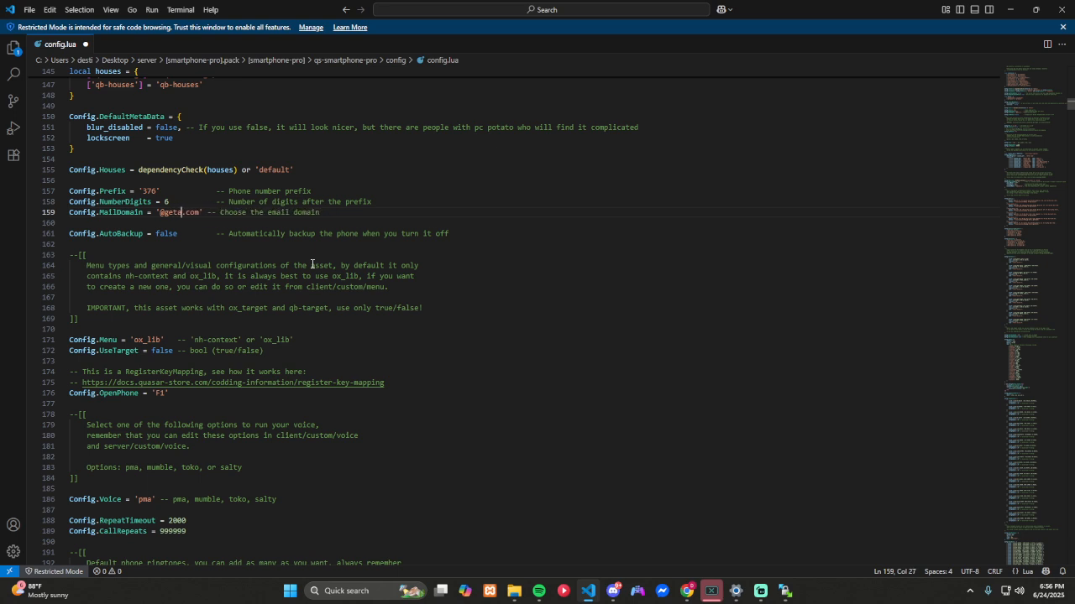
key("BackSpace")
type("taliferp")
key("BackSpace")
key("BackSpace")
key("BackSpace")
key("BackSpace")
key("BackSpace")
key("BackSpace")
key("BackSpace")
key("BackSpace")
key("BackSpace")
key("BackSpace")
key("BackSpace")
type("c")
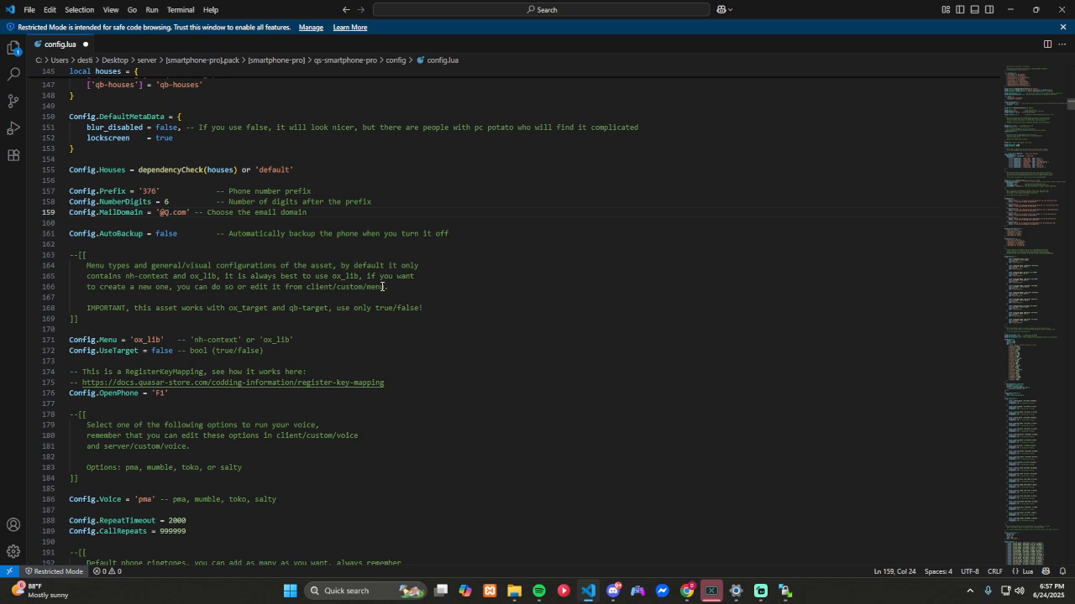
key("BackSpace")
type("GettaLifeR")
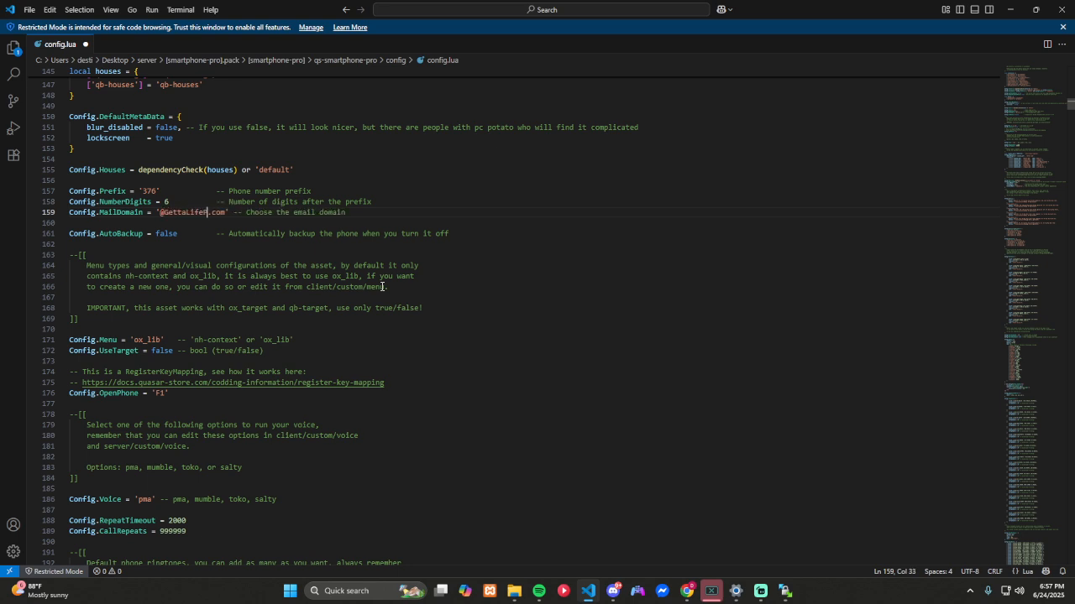
type("P")
key("BackSpace")
key("BackSpace")
key("BackSpace")
key("BackSpace")
key("BackSpace")
key("BackSpace")
key("BackSpace")
key("BackSpace")
key("BackSpace")
key("BackSpace")
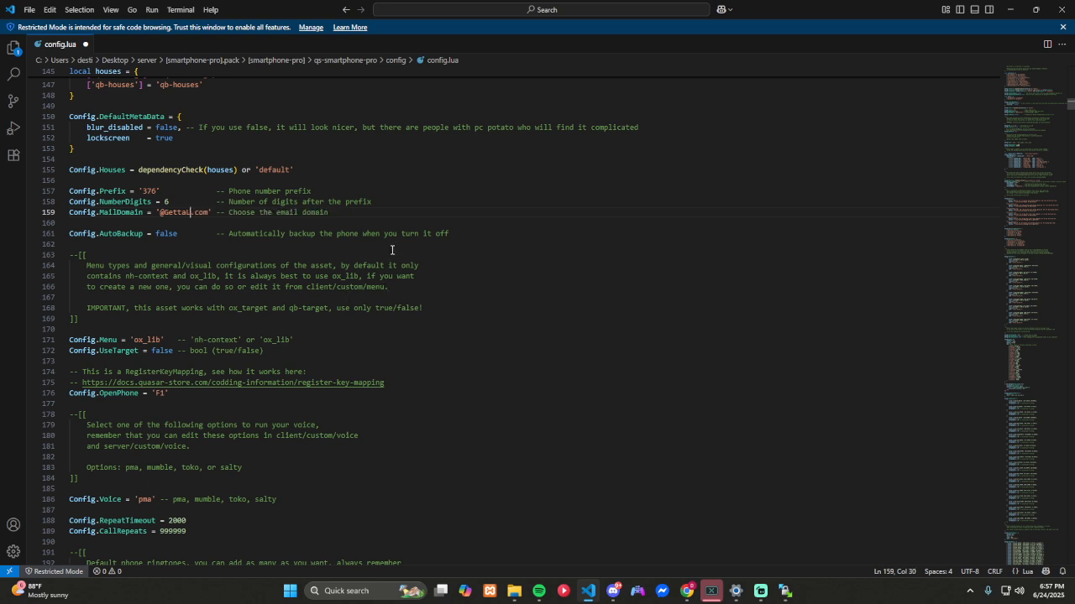
key("BackSpace")
type("gmail")
key("BackSpace")
key("BackSpace")
key("BackSpace")
key("BackSpace")
key("BackSpace")
type("qmail")
left_click(520, 256)
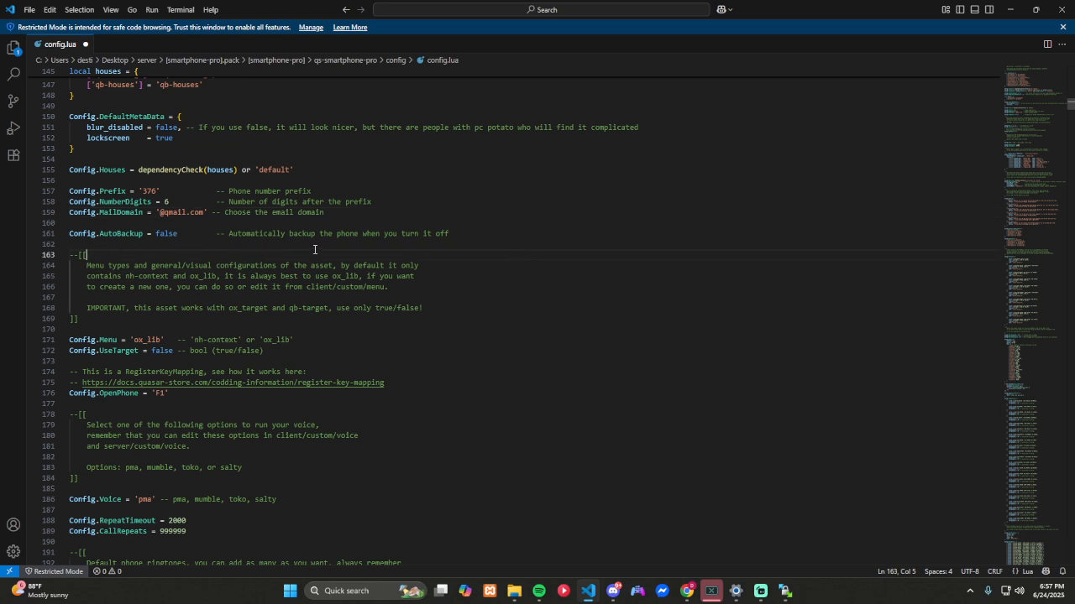
Step: Set the Config.OpenPhone key mapping to 'm'
scroll(314, 249, "down", 3)
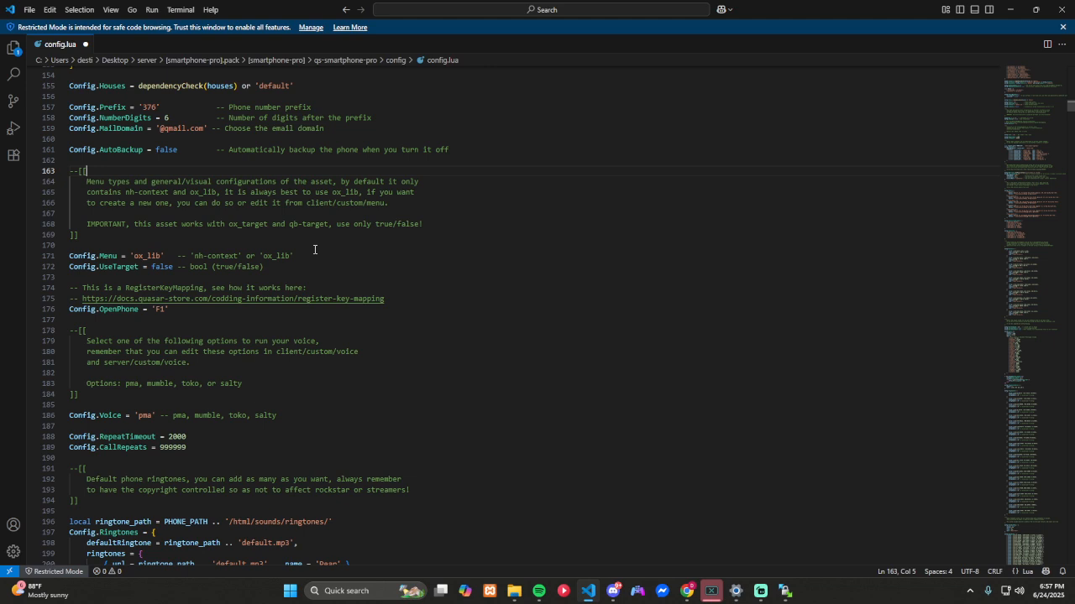
scroll(314, 249, "down", 2)
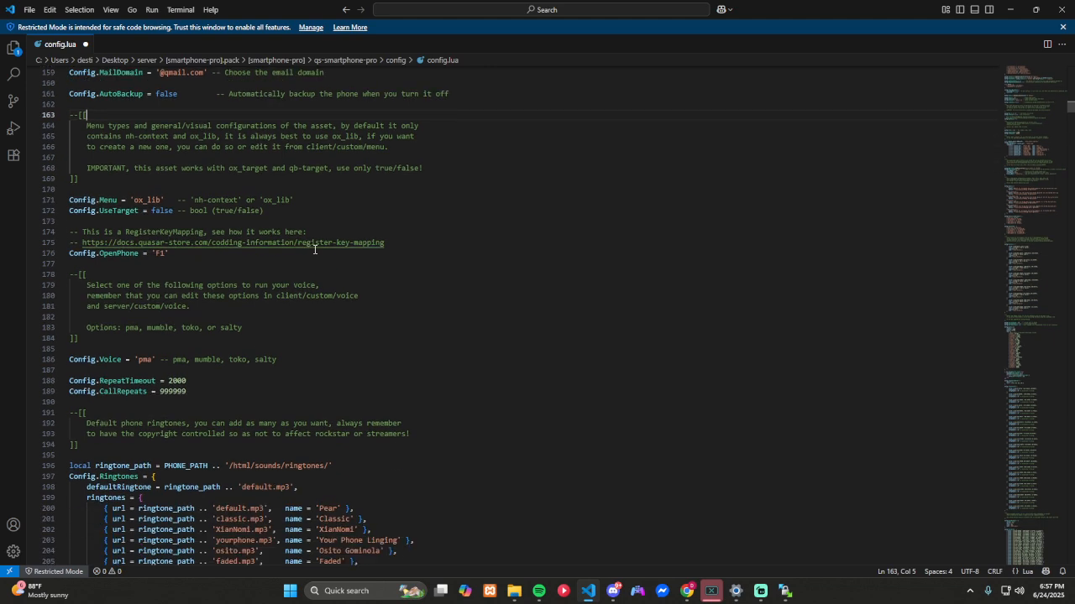
scroll(314, 250, "down", 1)
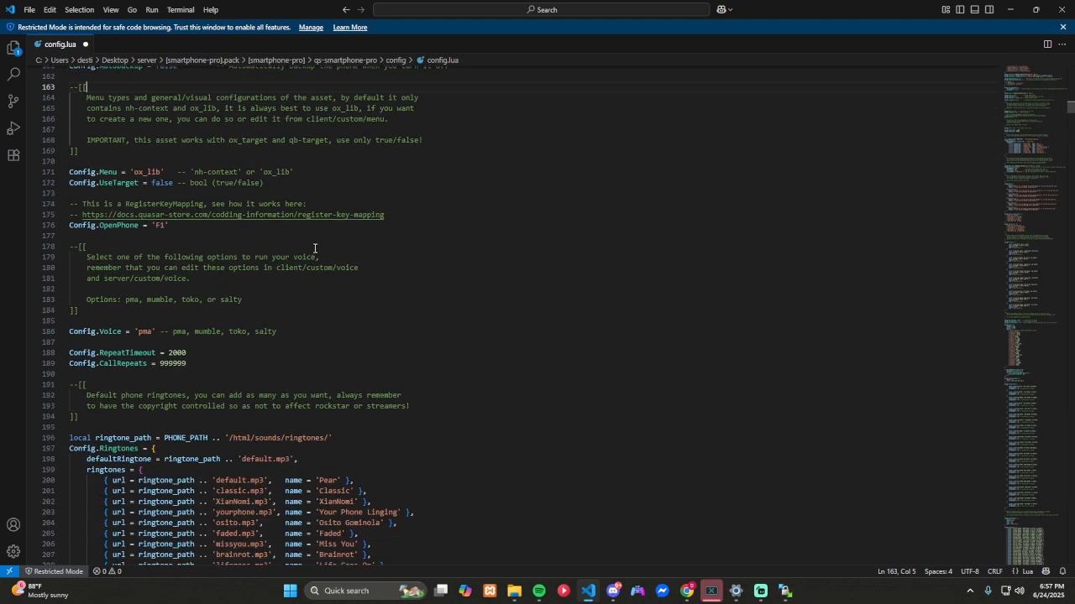
scroll(314, 249, "down", 1)
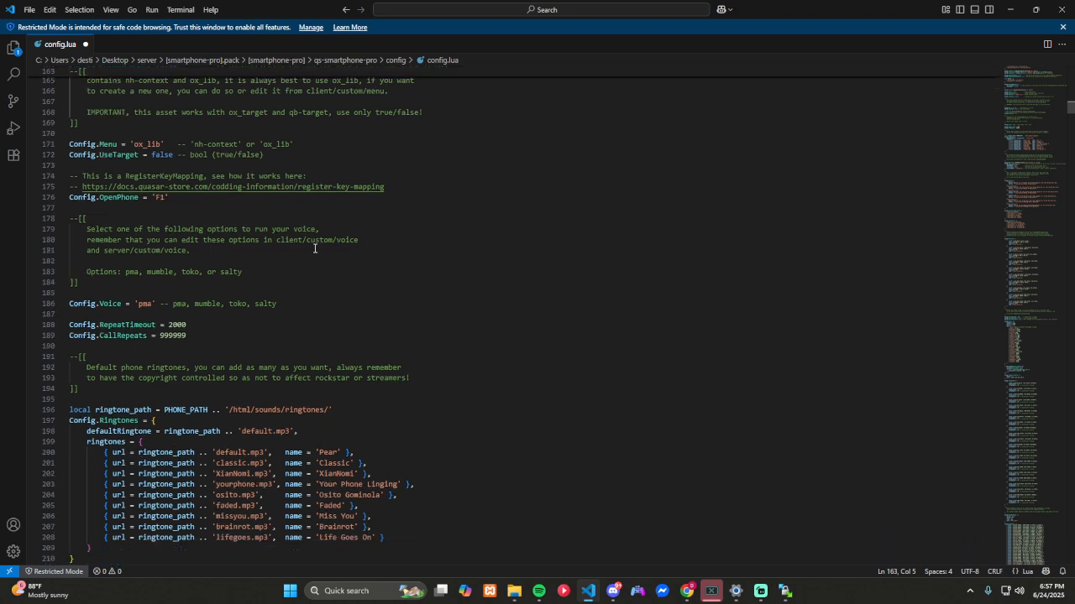
double_click(159, 198)
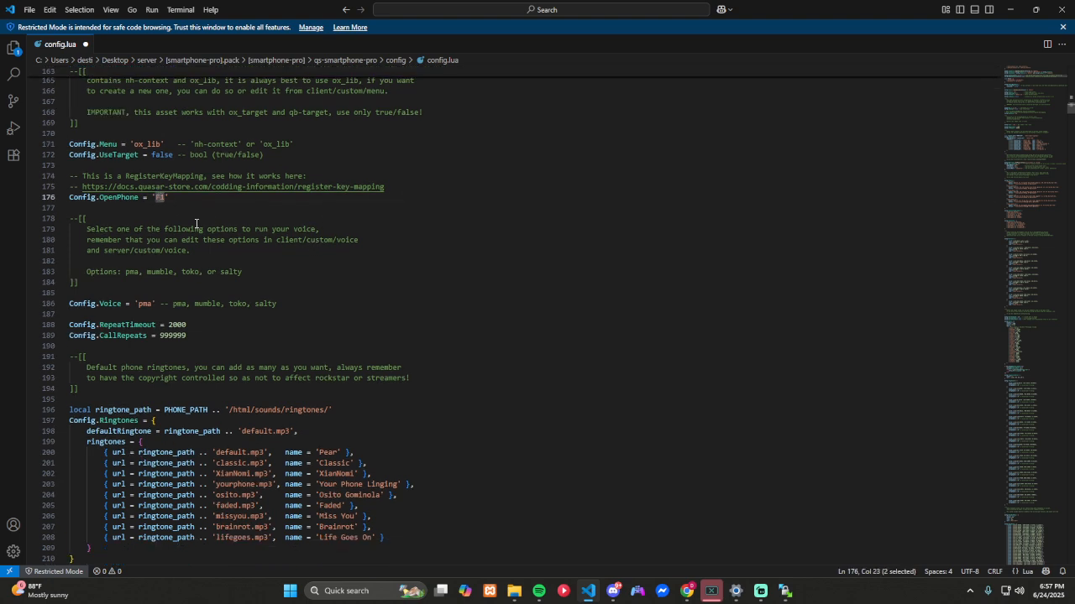
type("M")
left_click(420, 271)
Step: Review the voice, call repeat, ringtone and MX-Surround sound settings in config.lua
scroll(319, 307, "down", 2)
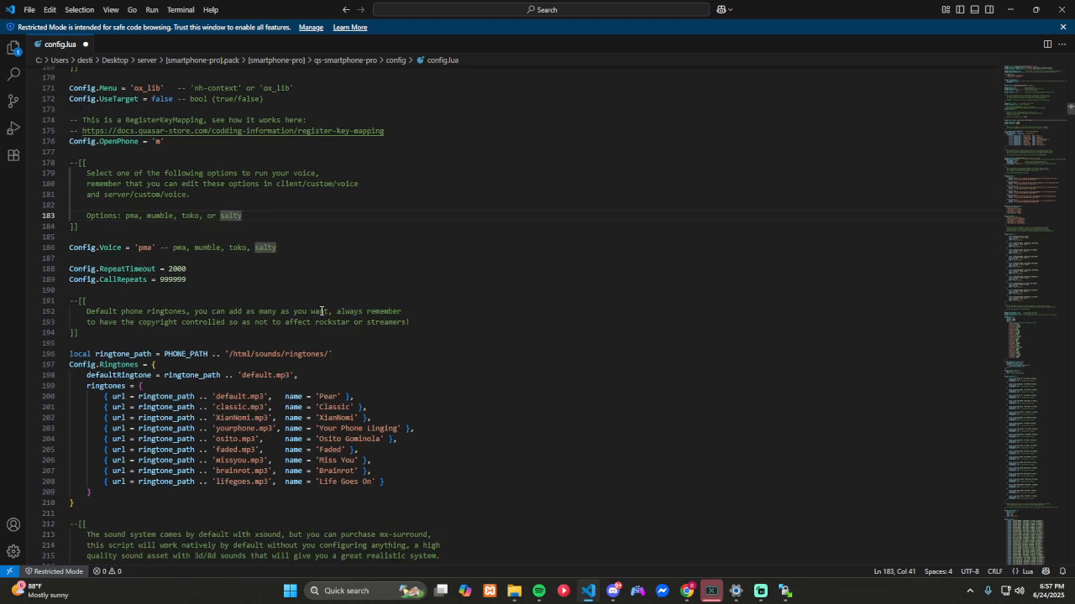
scroll(321, 310, "down", 3)
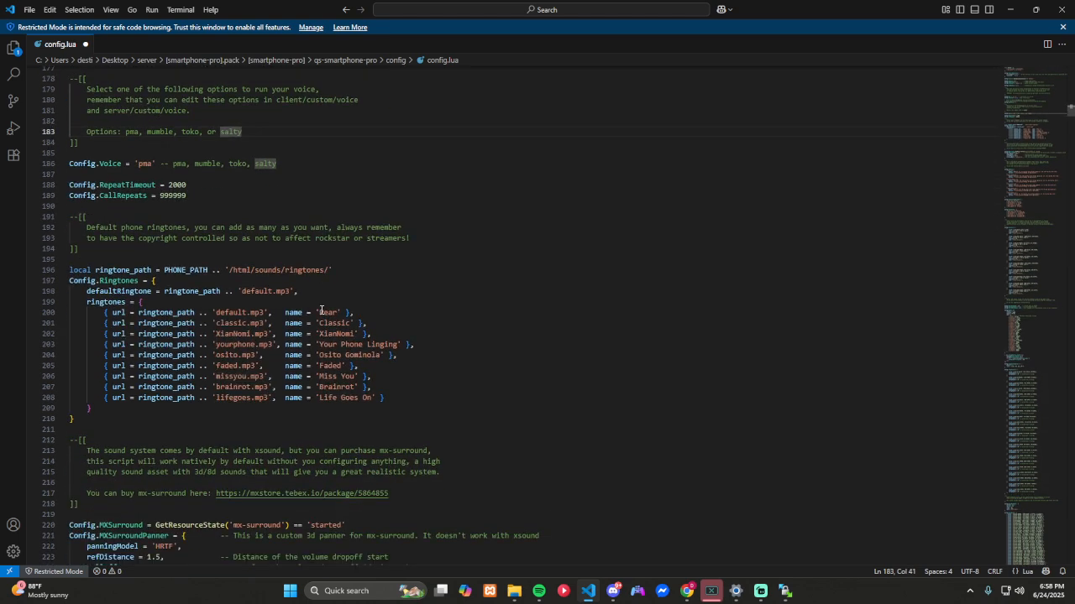
scroll(335, 330, "down", 2)
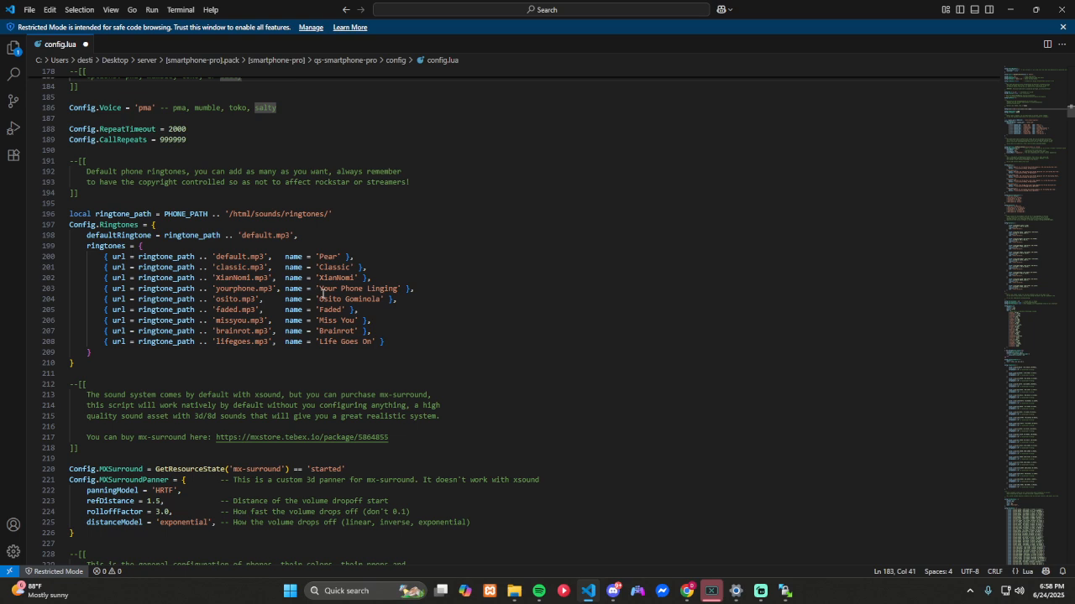
scroll(323, 294, "down", 3)
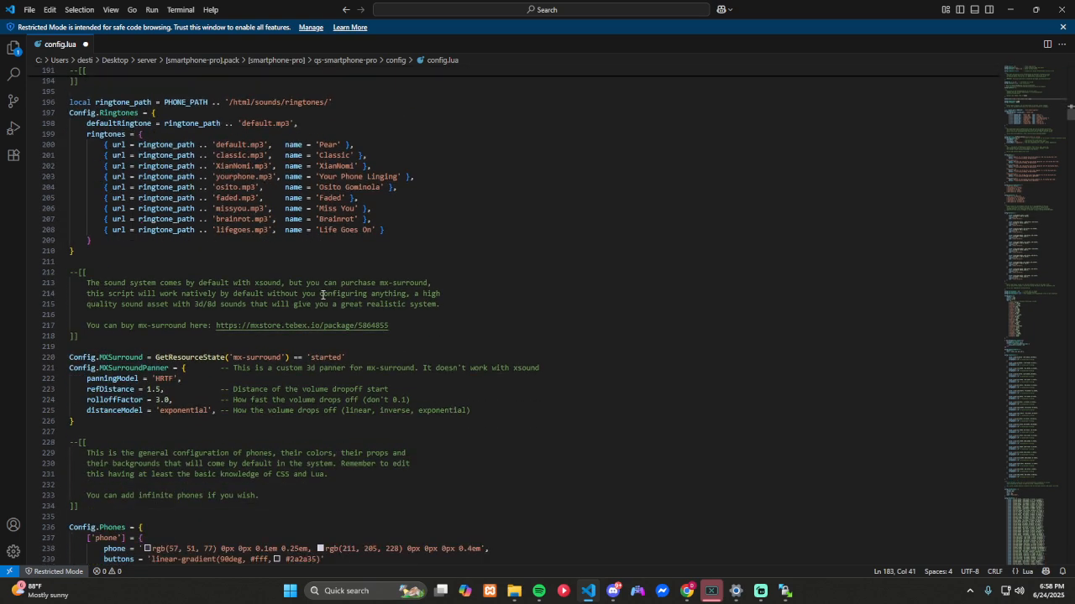
scroll(322, 294, "down", 2)
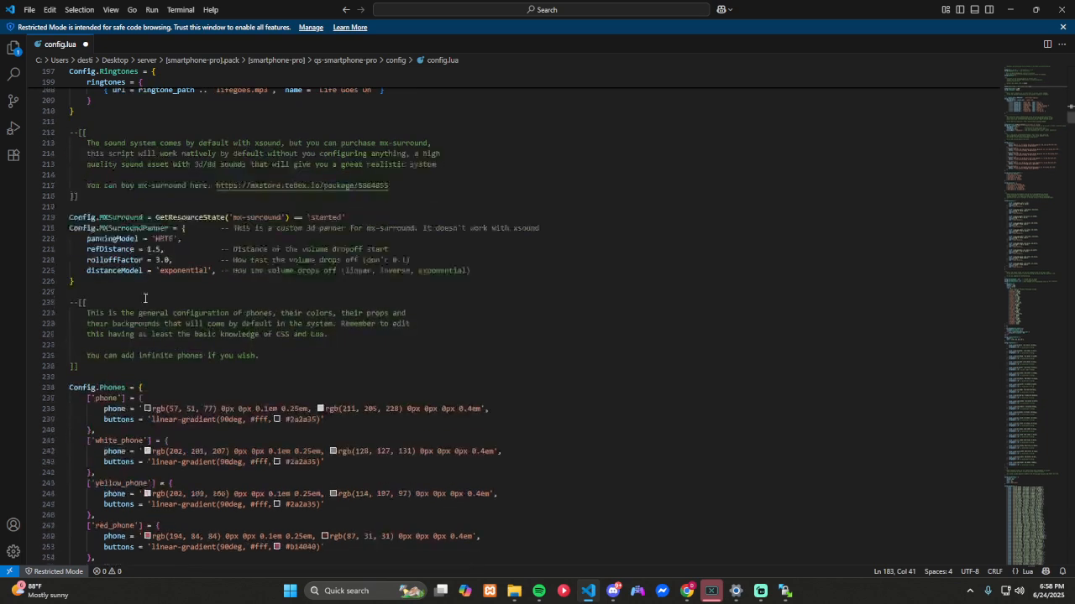
Step: Review the phone colours, custom wallpapers, phone props and the low-signal Config.Mountains zones
scroll(144, 298, "down", 7)
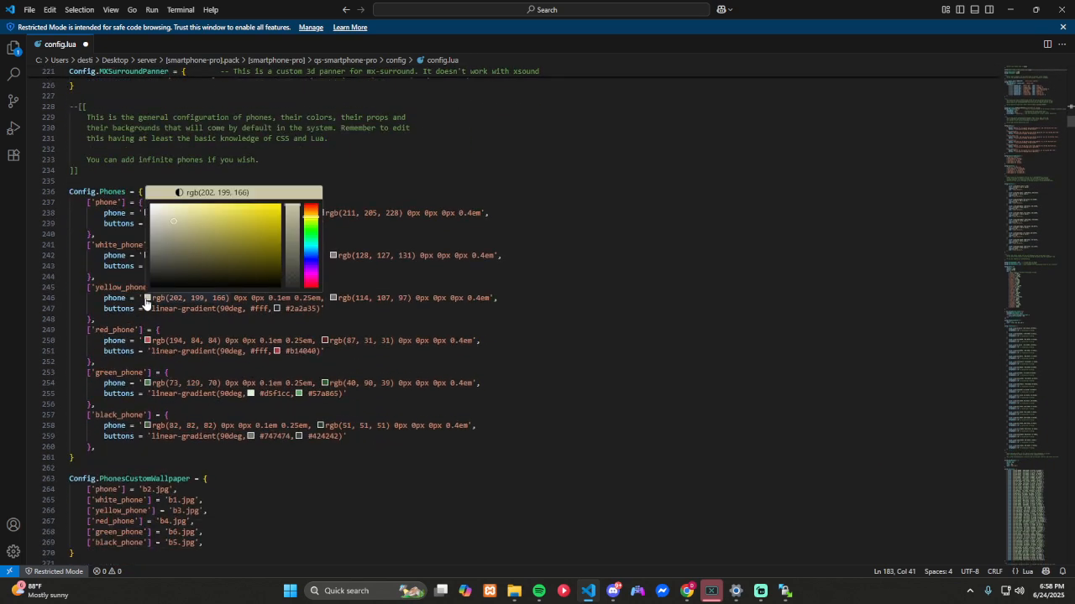
mouse_move(147, 346)
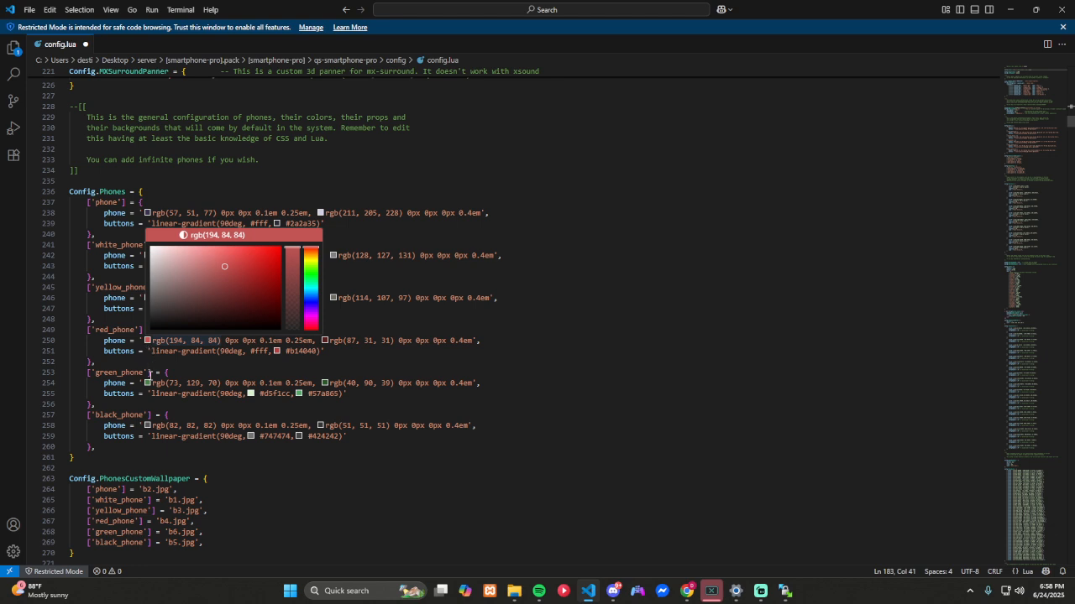
mouse_move(148, 388)
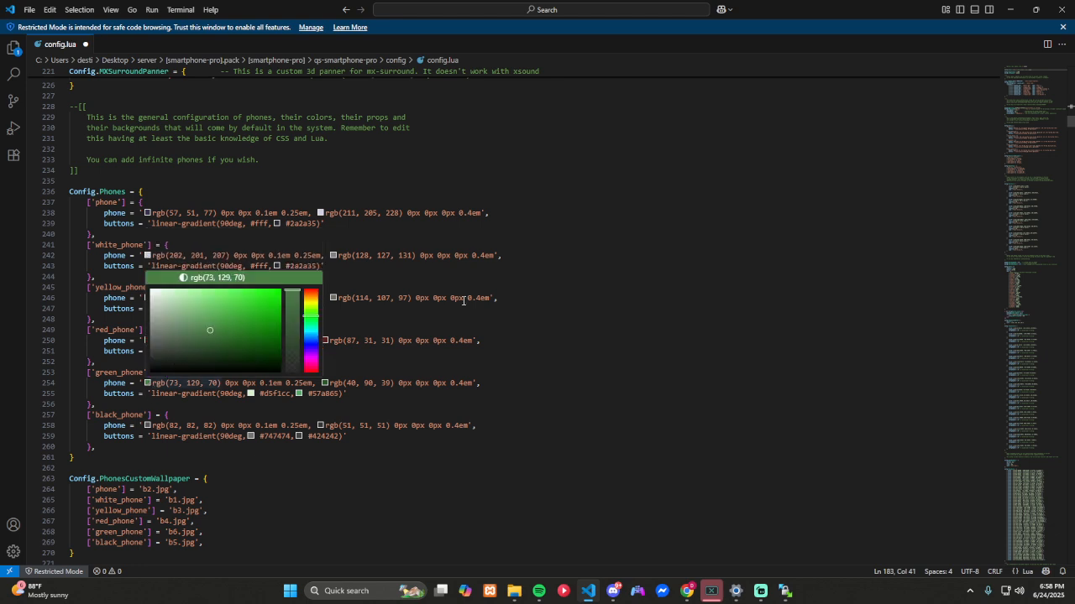
scroll(616, 365, "down", 6)
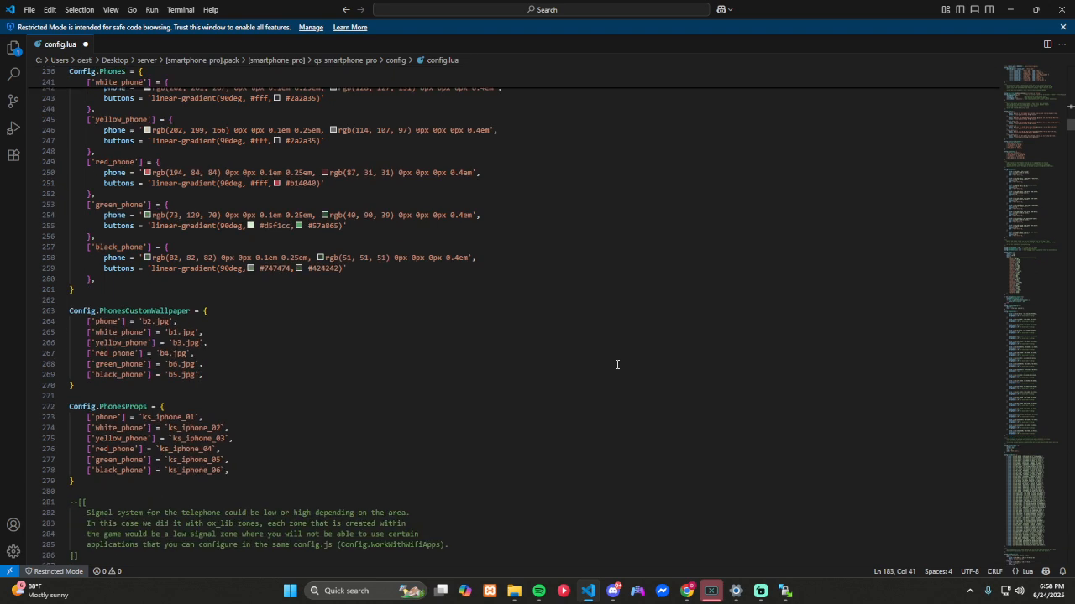
scroll(616, 365, "down", 2)
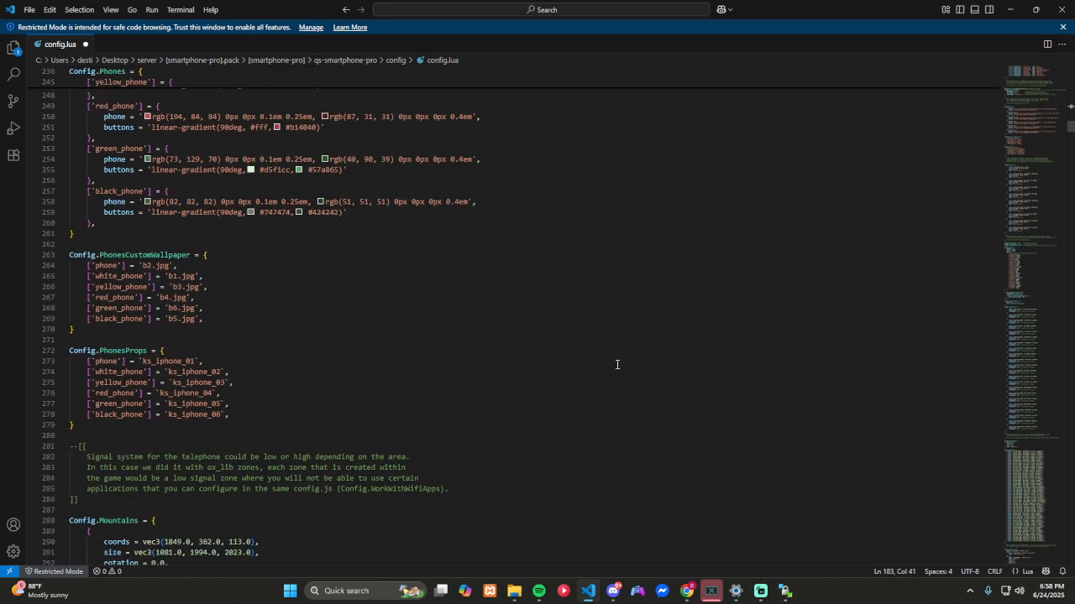
scroll(616, 364, "down", 6)
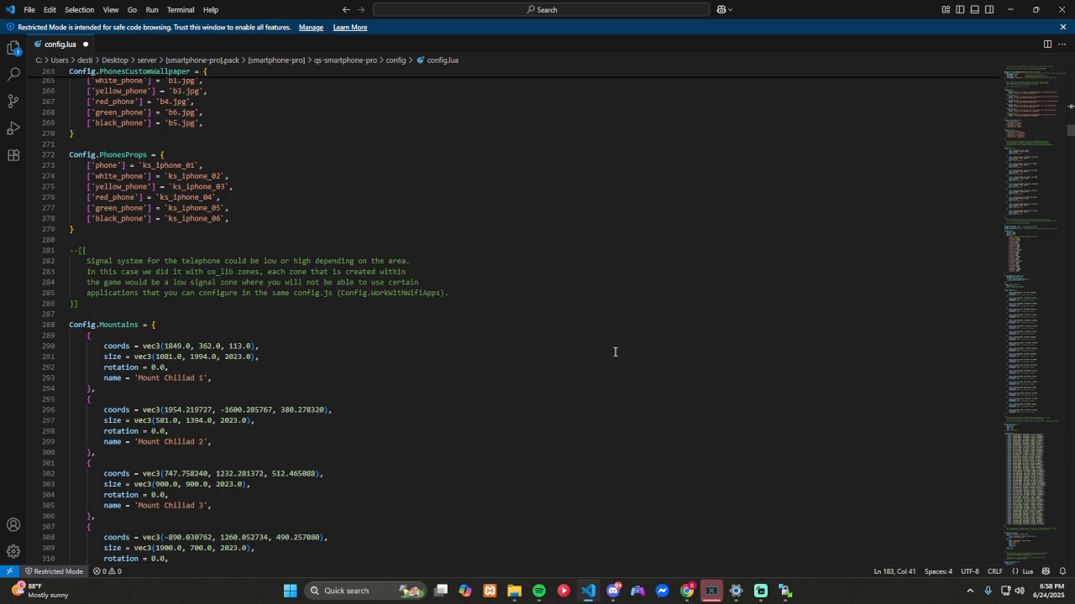
scroll(614, 352, "down", 2)
scroll(615, 352, "down", 9)
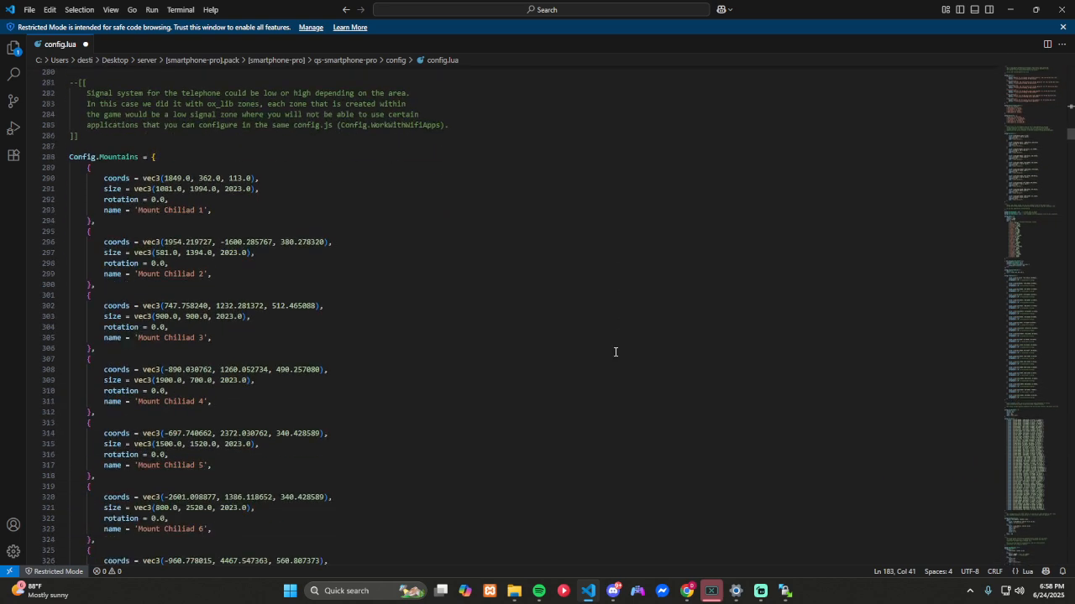
scroll(616, 352, "up", 13)
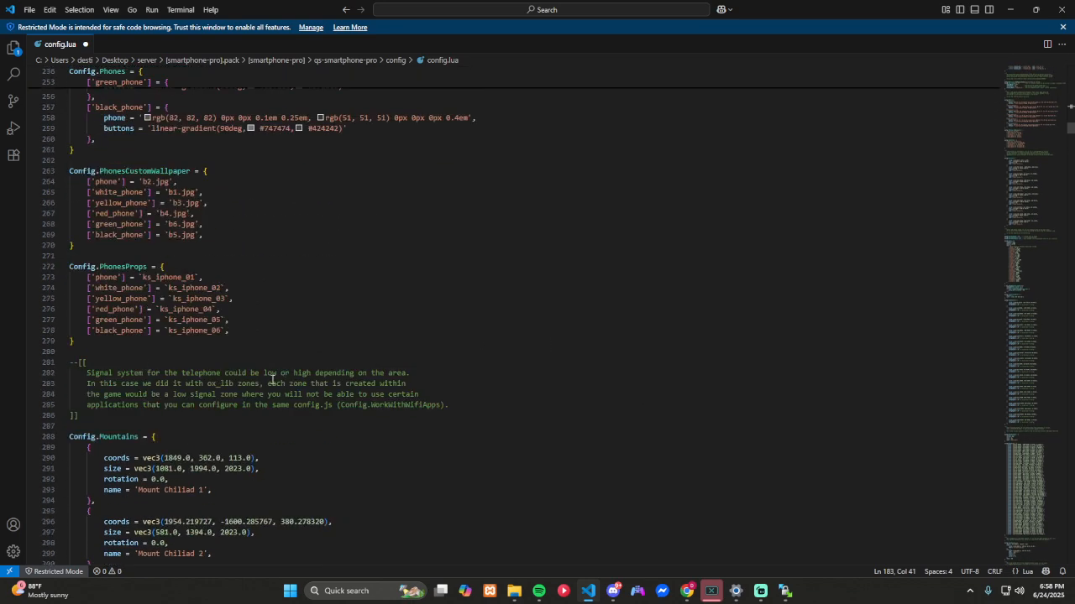
scroll(251, 375, "down", 5)
scroll(209, 380, "down", 12)
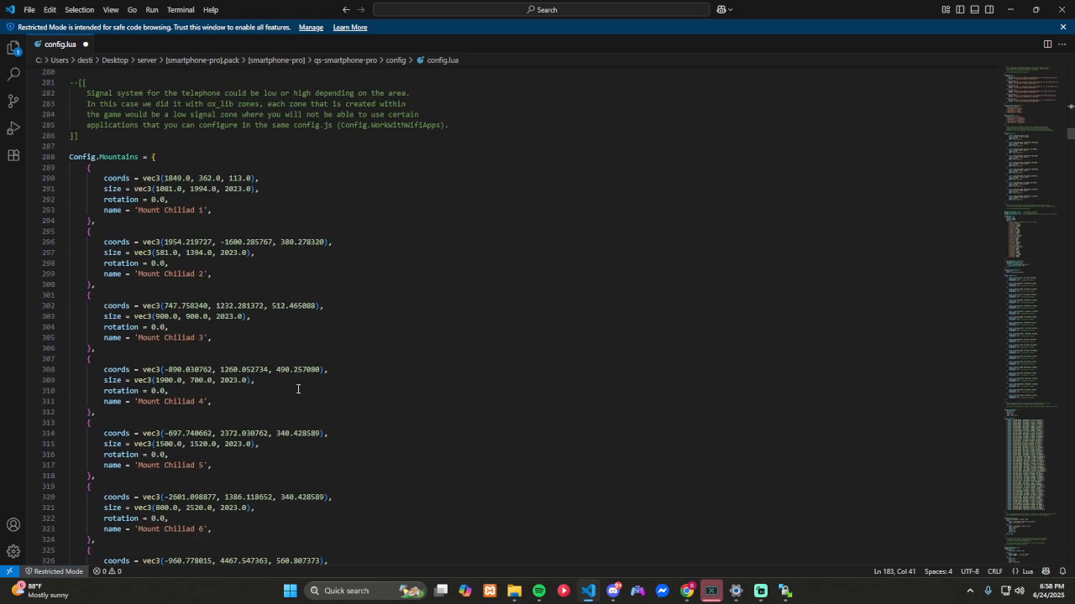
Step: Review the powerbank, housing charger, per-app battery drain and charging location settings
scroll(250, 403, "down", 5)
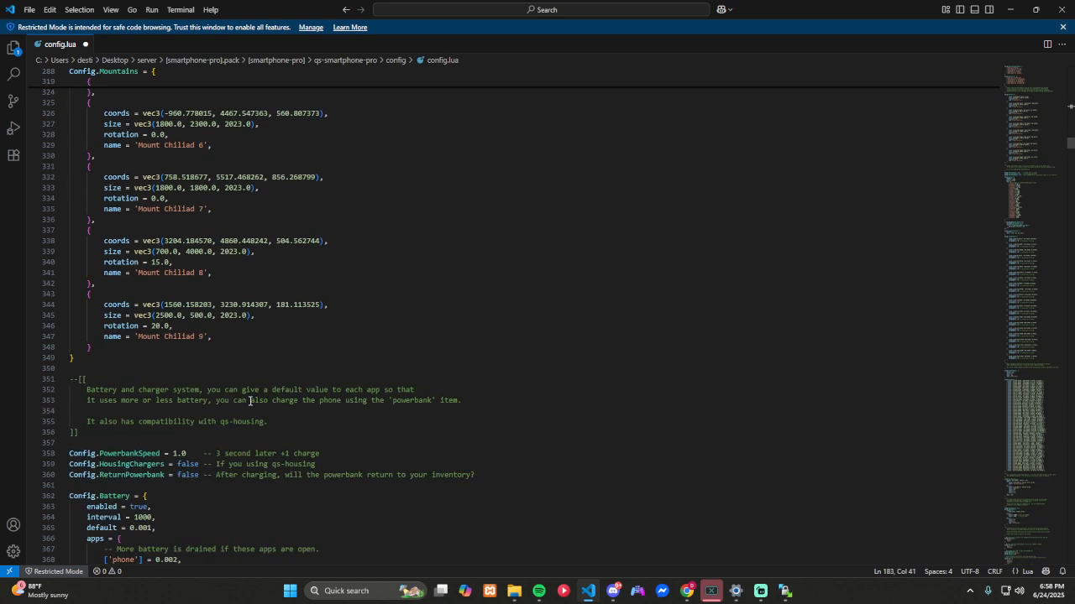
scroll(250, 402, "down", 7)
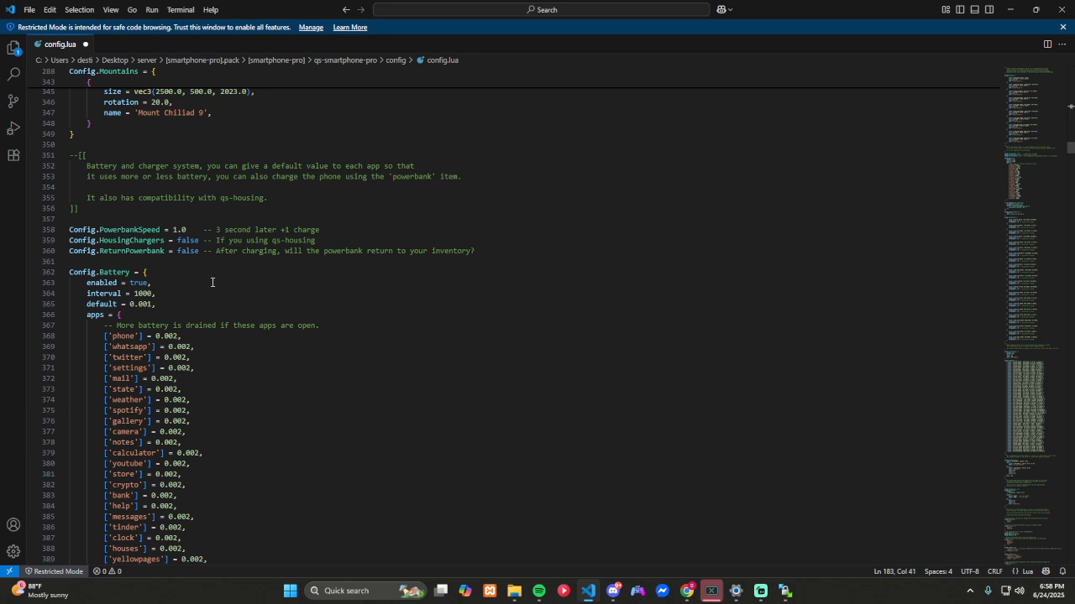
scroll(314, 336, "down", 5)
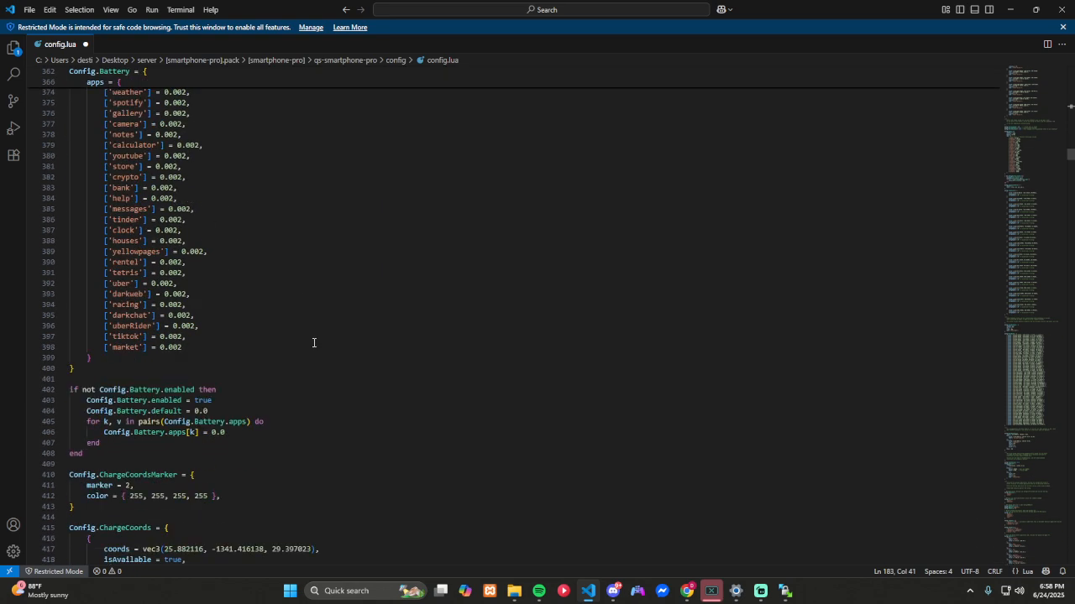
scroll(313, 342, "down", 10)
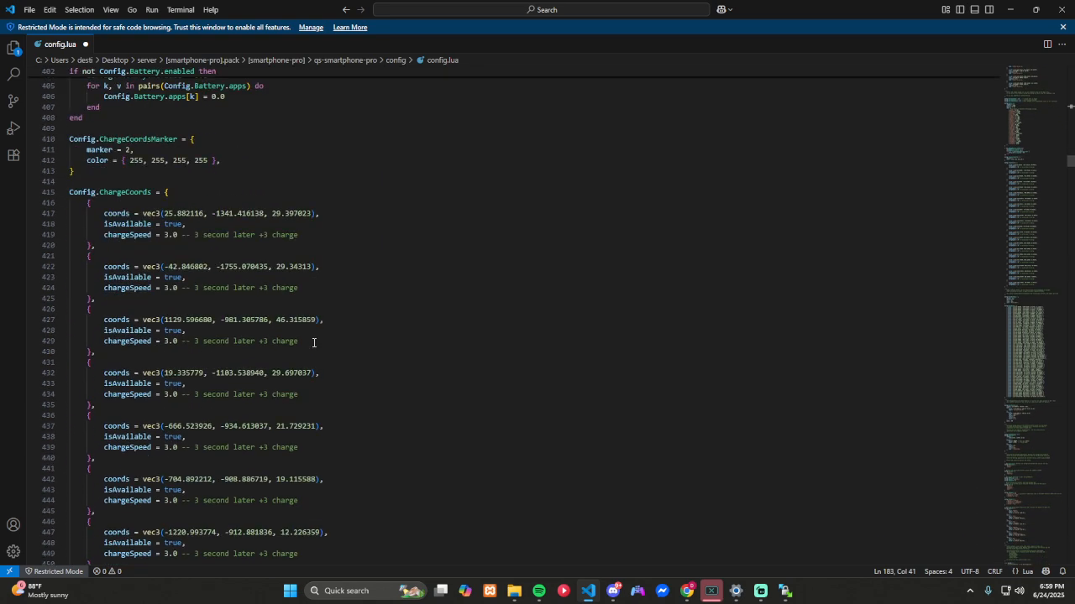
scroll(314, 343, "down", 1)
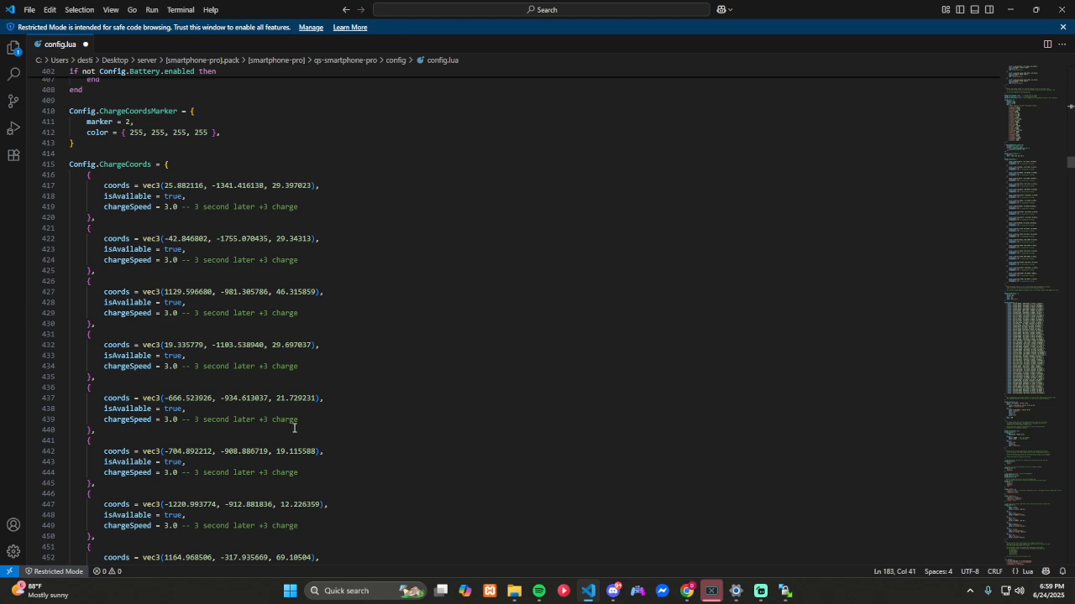
scroll(294, 429, "down", 15)
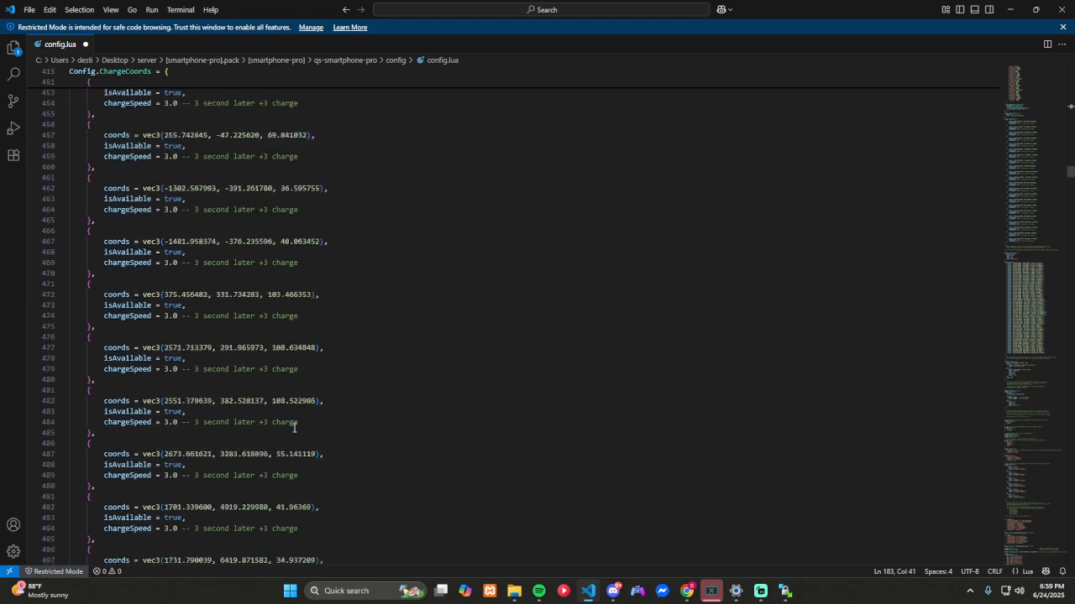
Step: Review the public phone booth, password reset and telephone plan (Config.BuyRecipe) settings
scroll(294, 428, "down", 18)
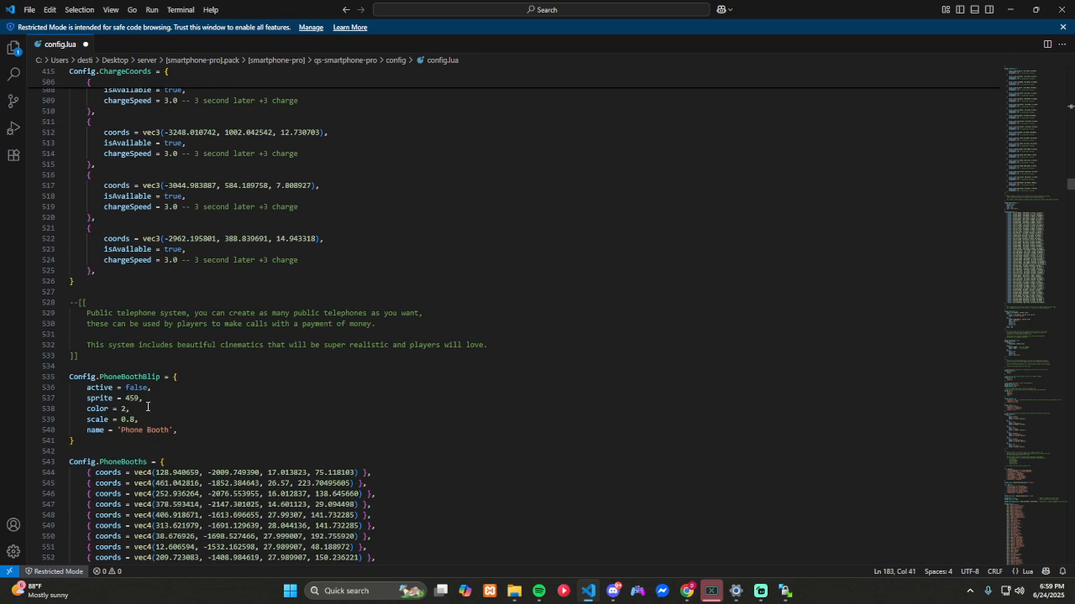
scroll(185, 420, "down", 3)
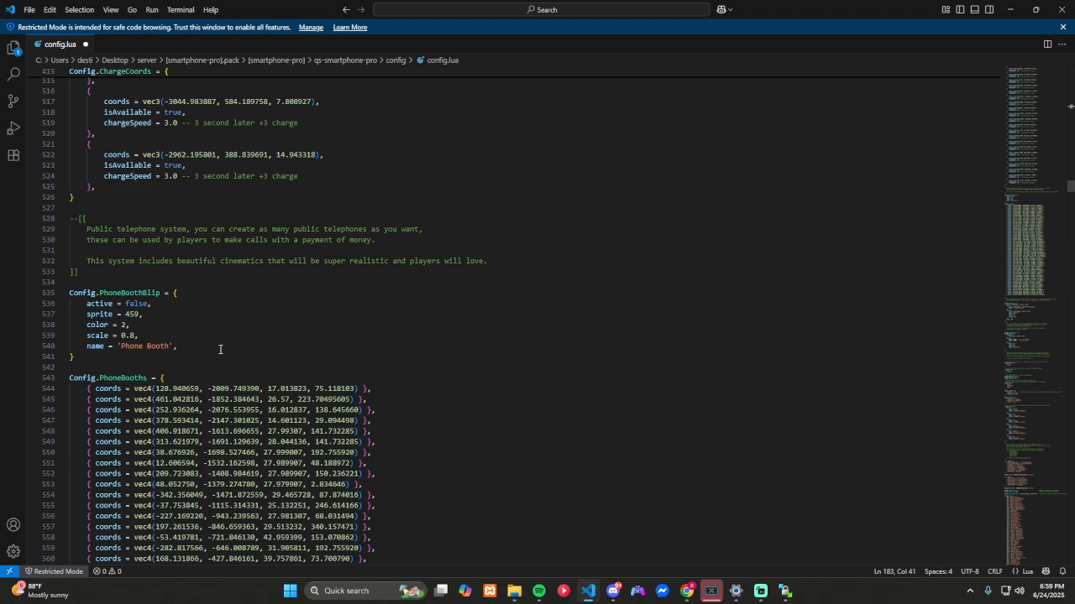
scroll(220, 349, "down", 20)
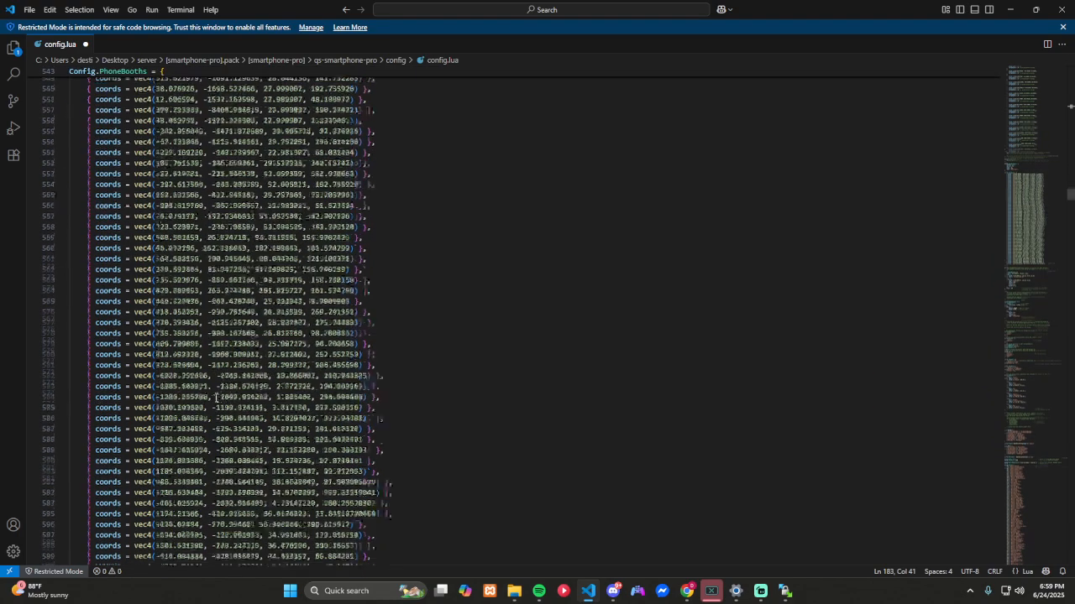
scroll(216, 398, "down", 13)
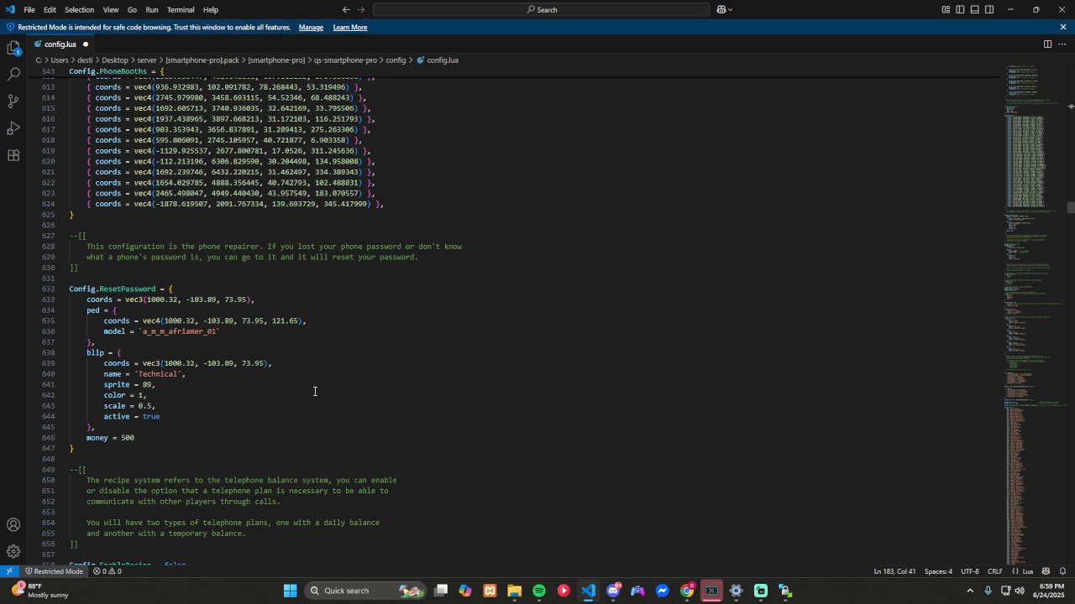
scroll(315, 391, "down", 8)
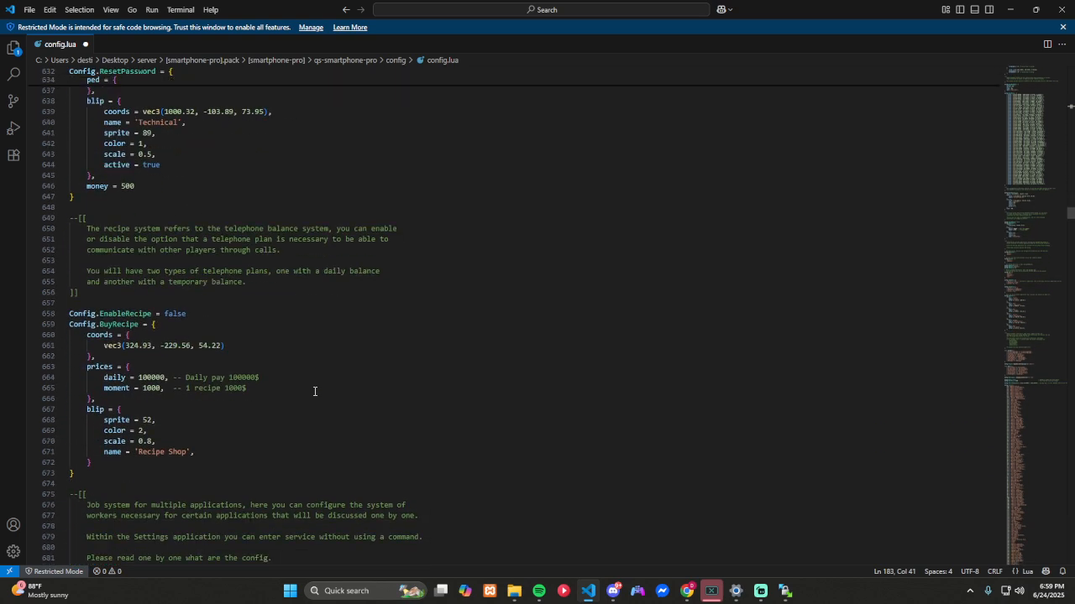
scroll(315, 391, "down", 1)
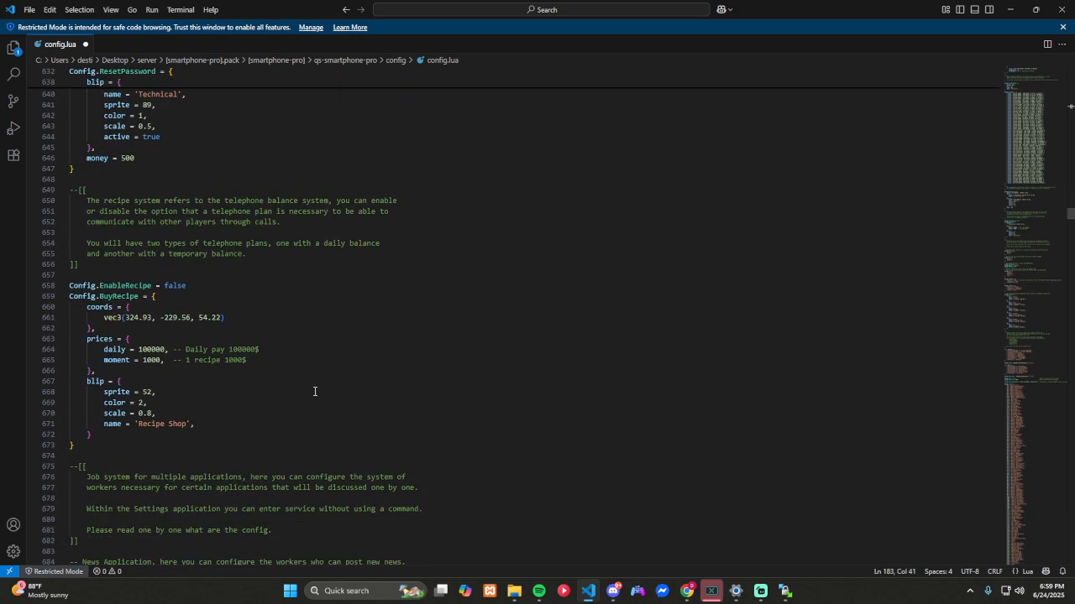
scroll(315, 391, "down", 1)
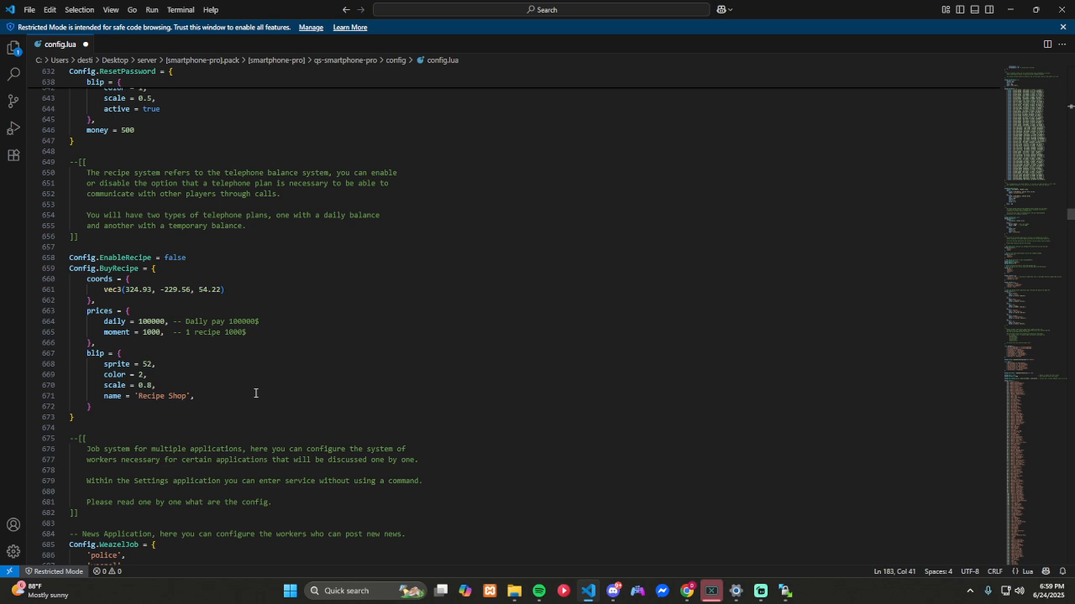
Step: Review the job, SOS message and Job Center settings, plus the garage, vehicle key and valet options
scroll(344, 335, "down", 7)
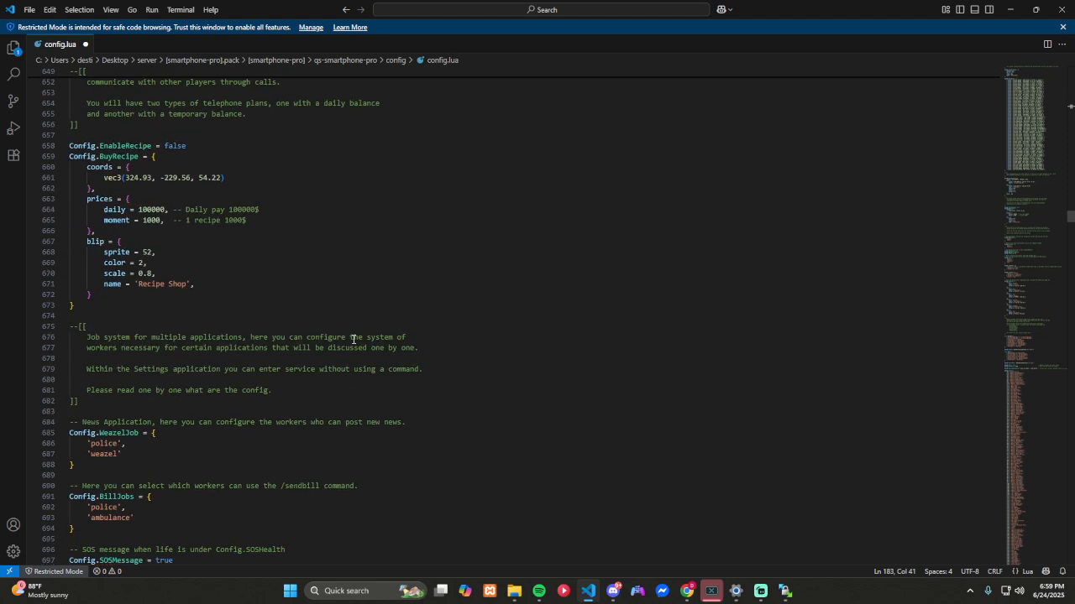
scroll(353, 339, "down", 1)
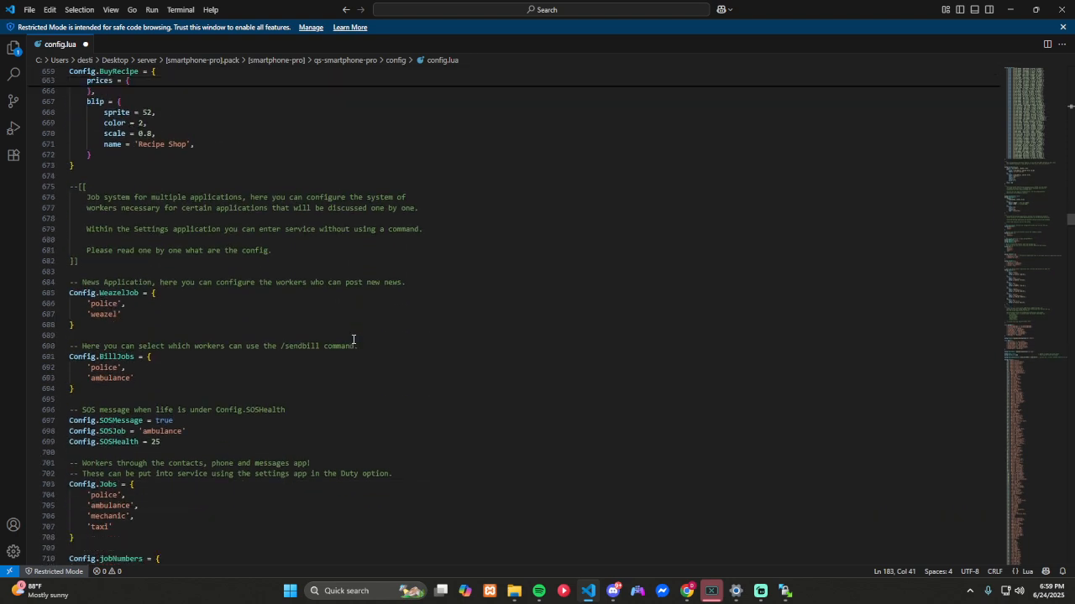
scroll(143, 430, "down", 7)
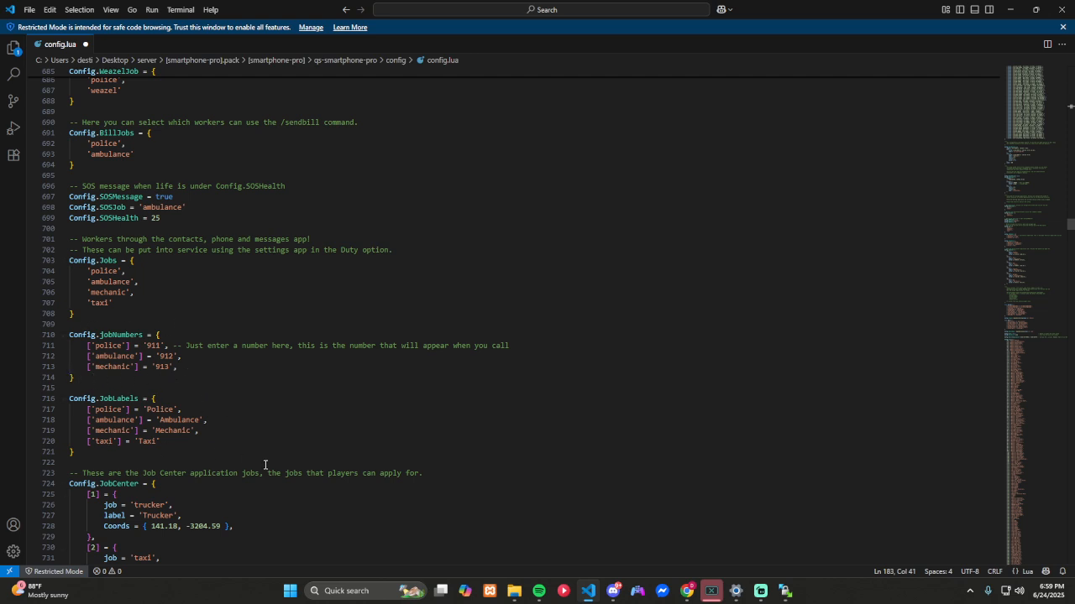
scroll(264, 465, "down", 13)
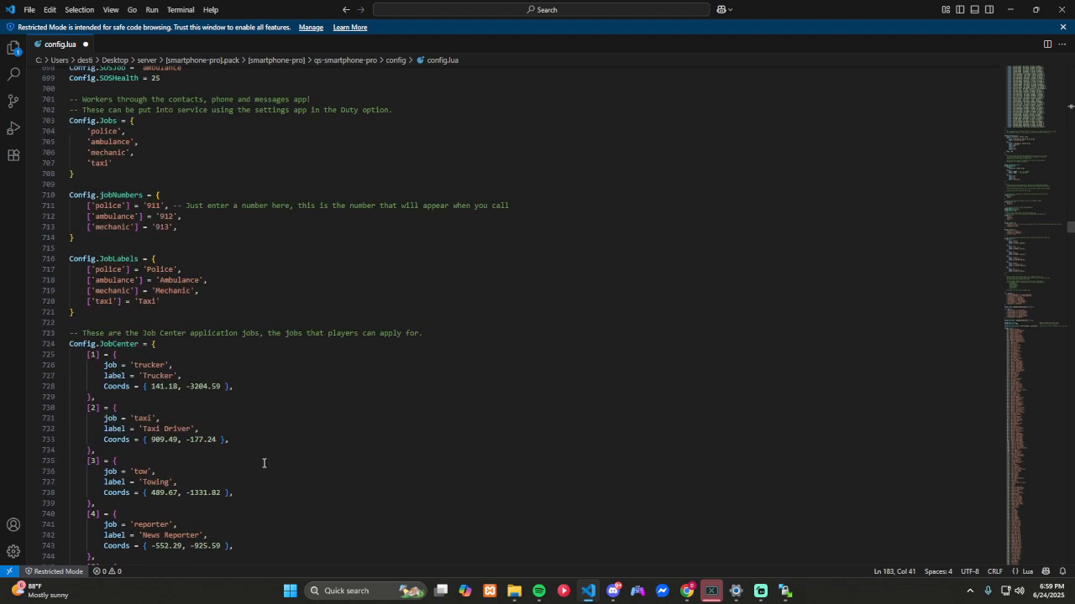
scroll(263, 460, "down", 3)
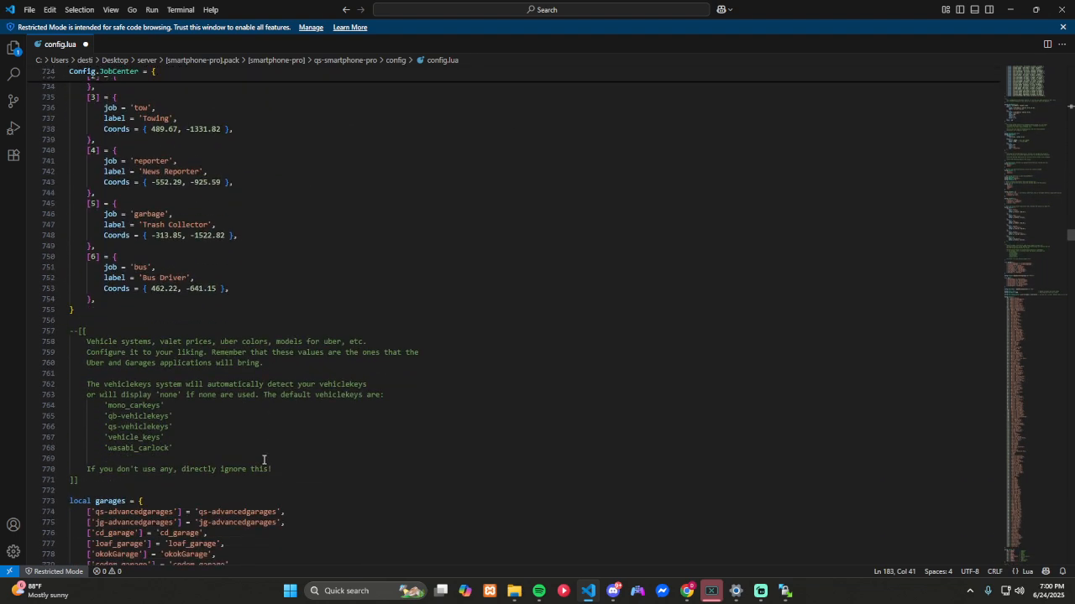
scroll(264, 460, "up", 5)
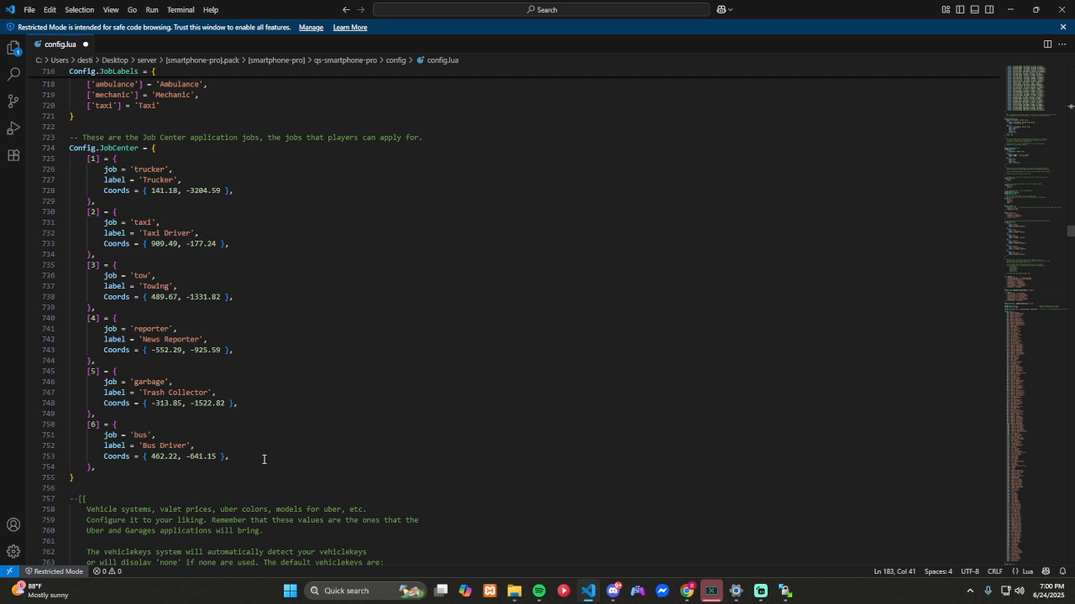
scroll(264, 460, "down", 15)
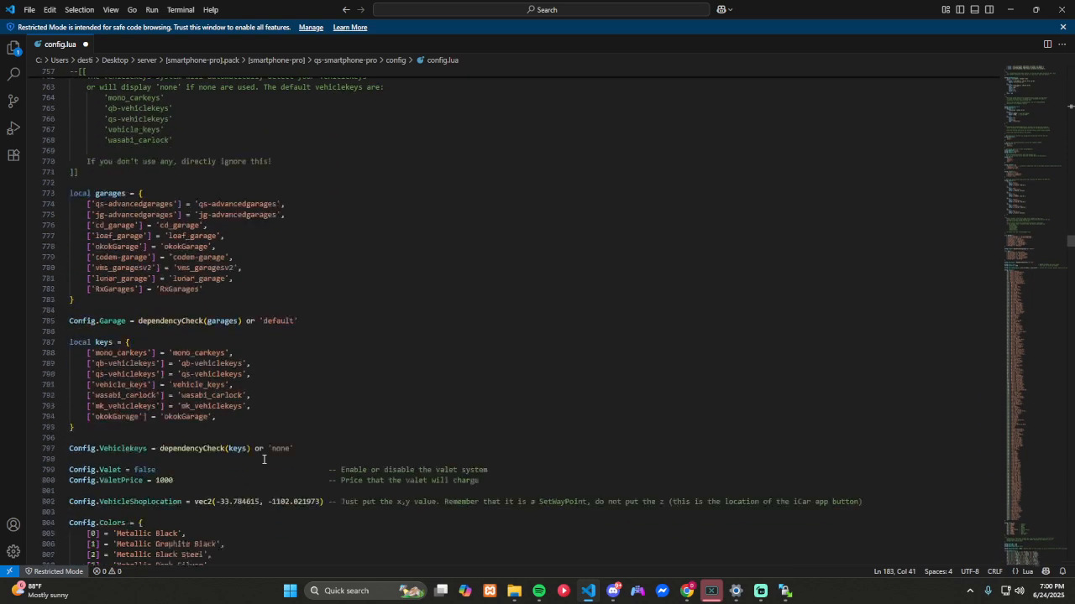
scroll(263, 460, "down", 1)
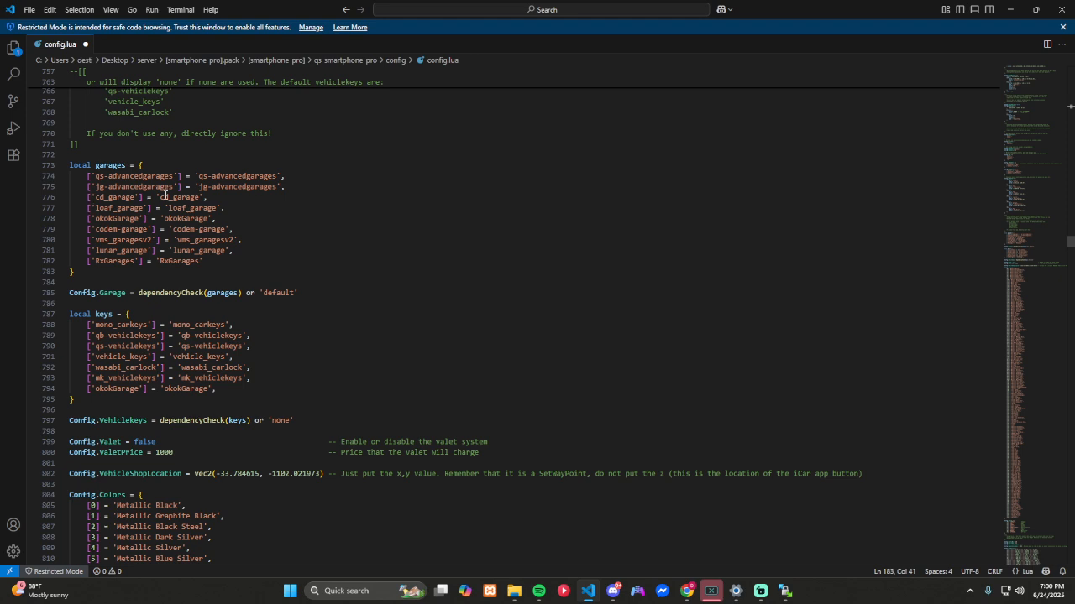
Step: Enable the valet system by setting Config.Valet to true and set Config.ValetPrice to 100
scroll(305, 268, "down", 3)
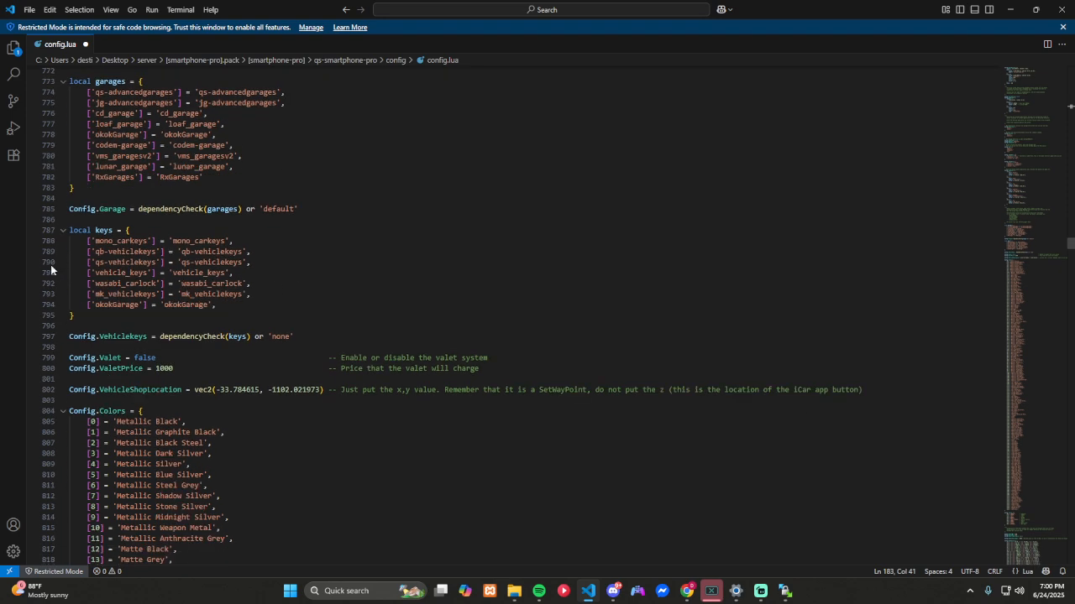
scroll(260, 258, "down", 3)
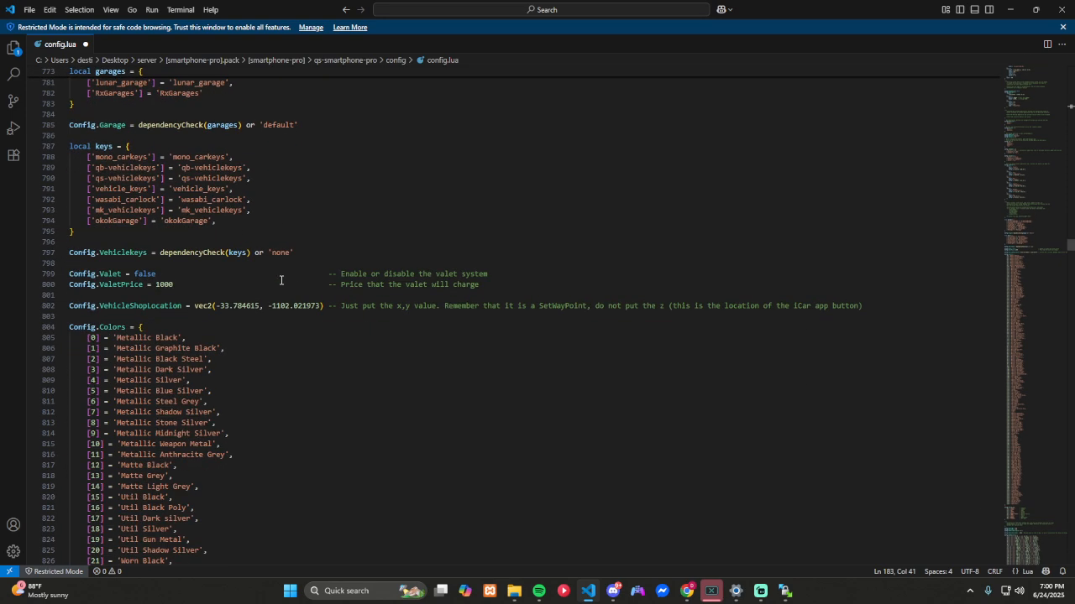
scroll(281, 280, "down", 2)
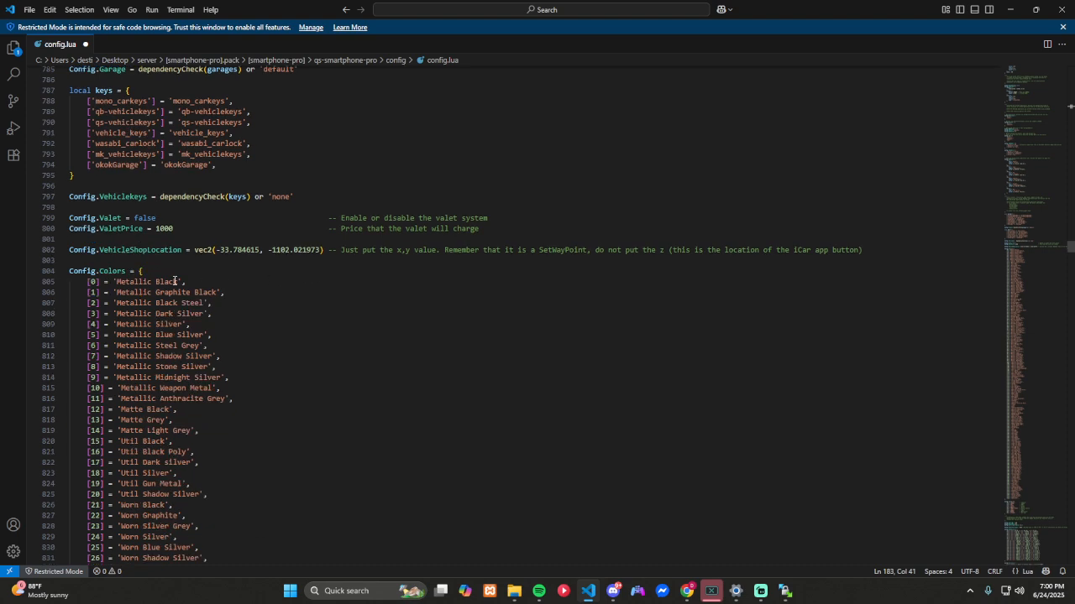
double_click(152, 218)
type("true")
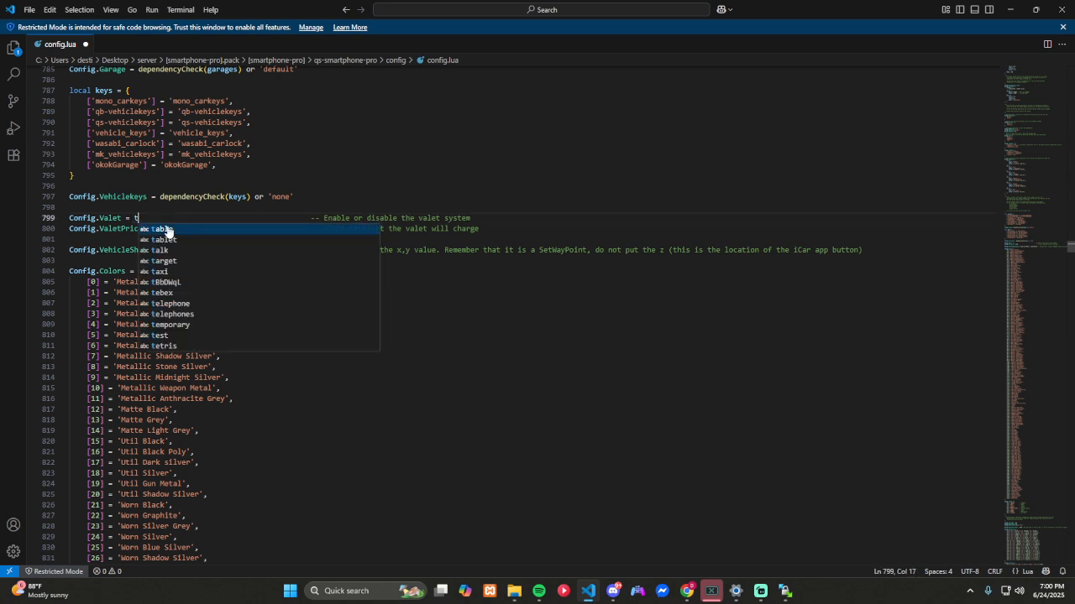
left_click(171, 206)
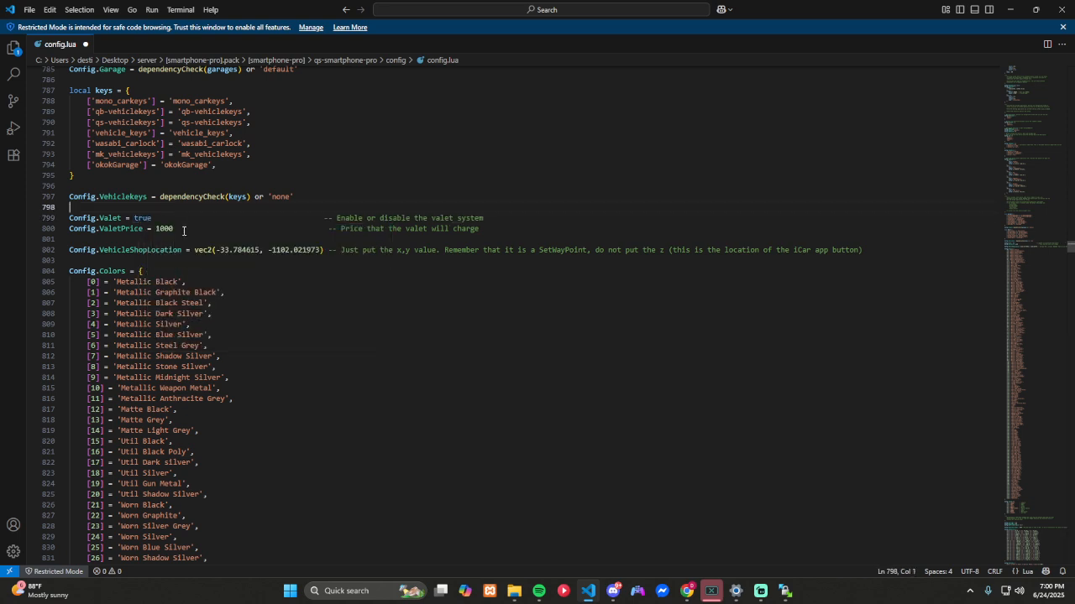
double_click(160, 228)
type("100")
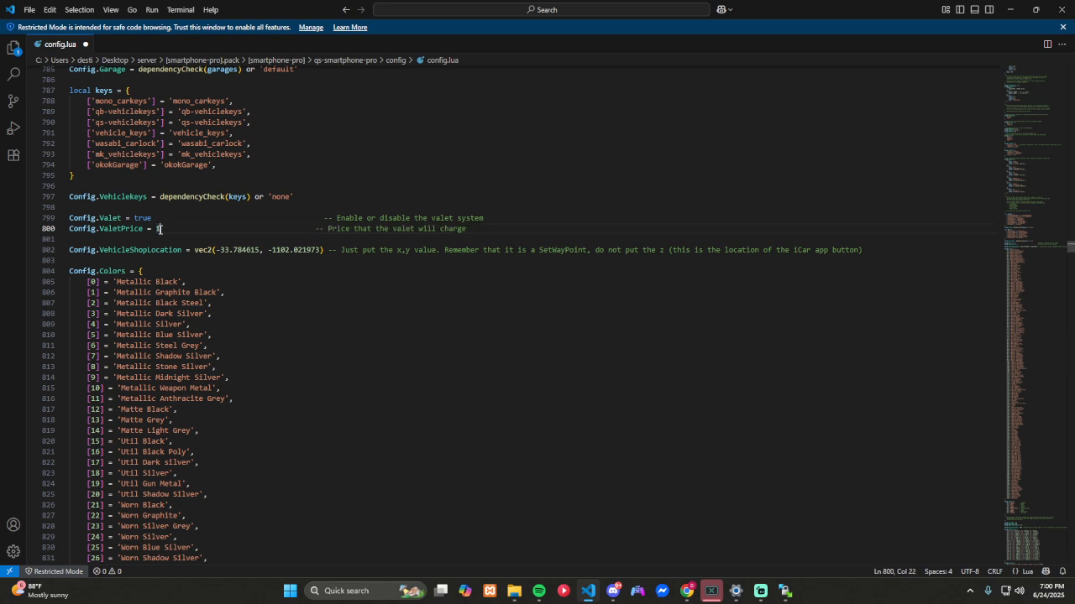
left_click(382, 318)
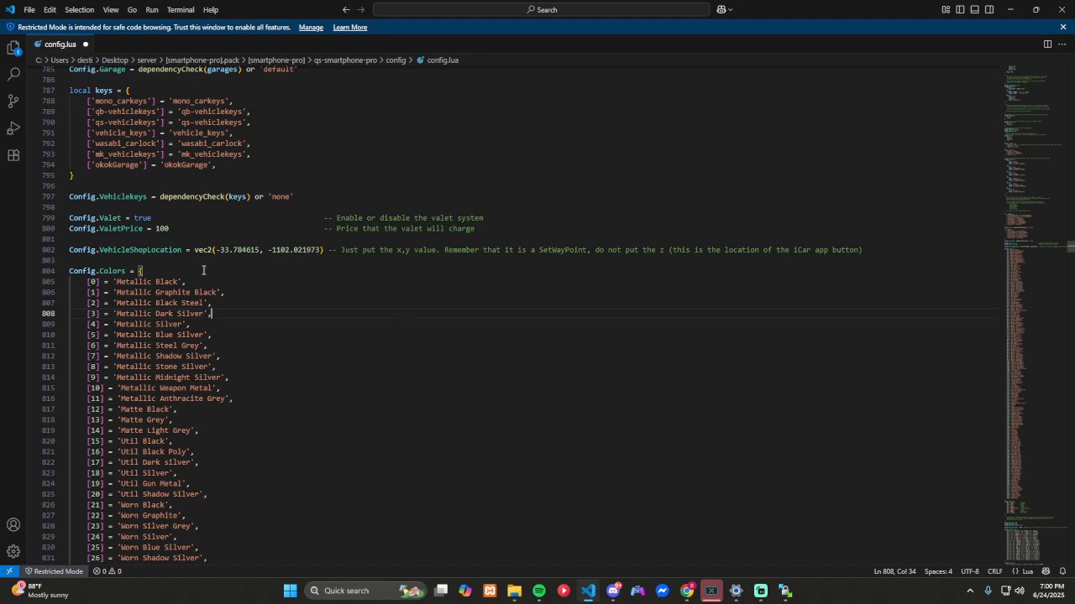
Step: Review the vehicle colour and class lists and the Uber tip, price, delivery and item settings
scroll(203, 270, "down", 4)
scroll(203, 270, "down", 20)
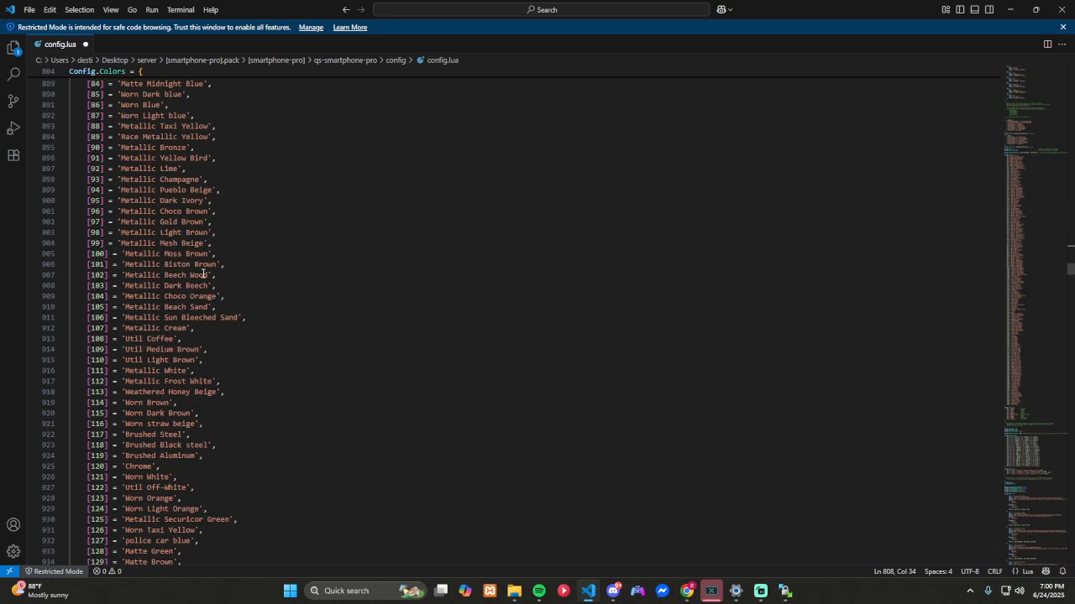
scroll(199, 283, "down", 20)
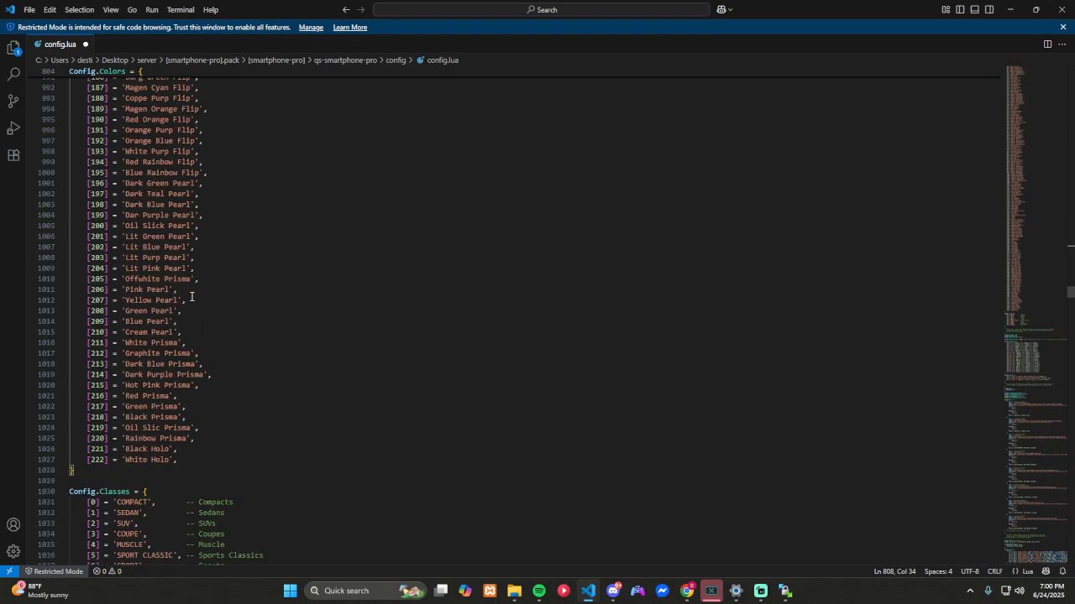
scroll(190, 301, "down", 5)
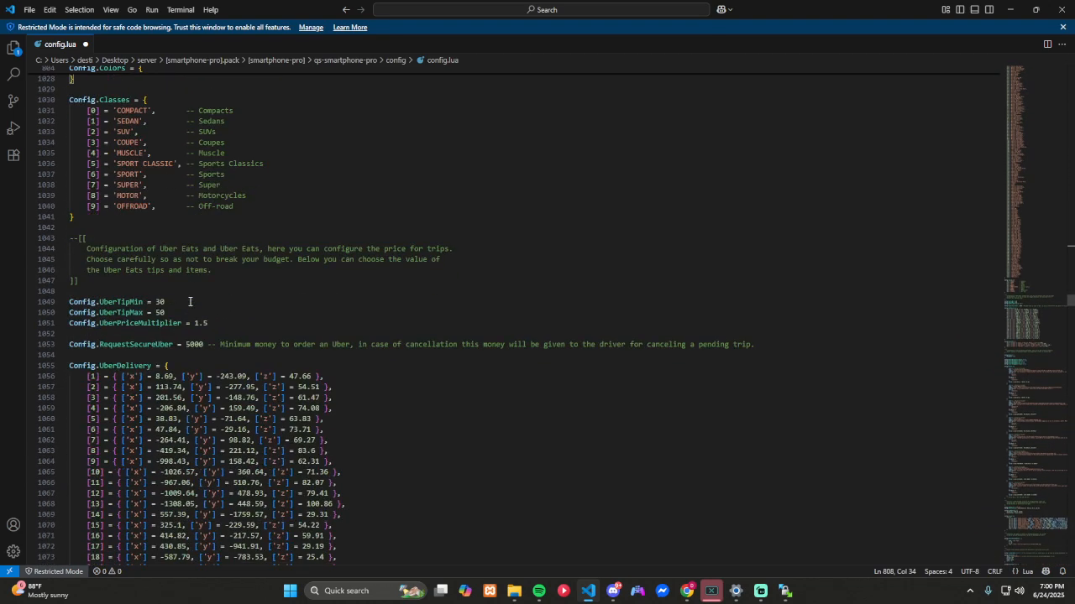
scroll(190, 301, "down", 9)
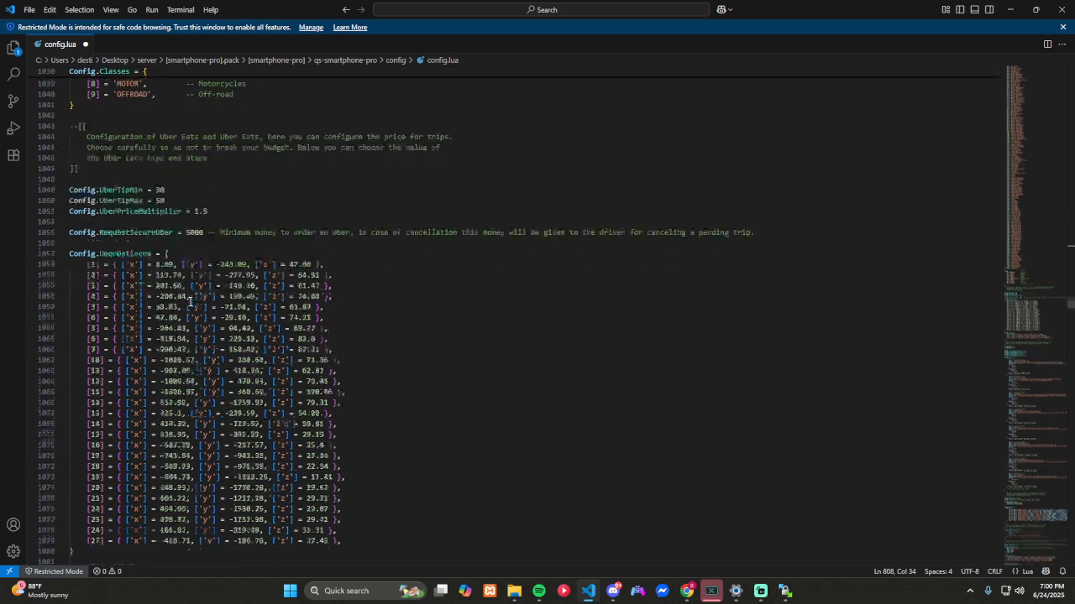
scroll(190, 301, "down", 4)
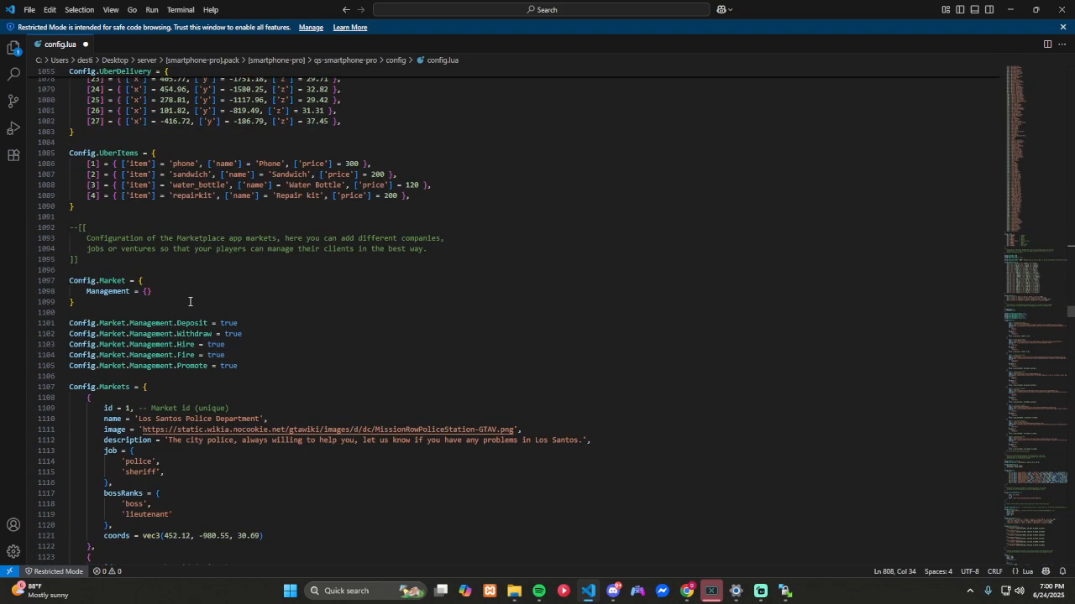
Step: Review the Marketplace management options and company entries, plus the Darkweb seller, coordinates and item list
scroll(190, 301, "down", 3)
scroll(190, 301, "down", 2)
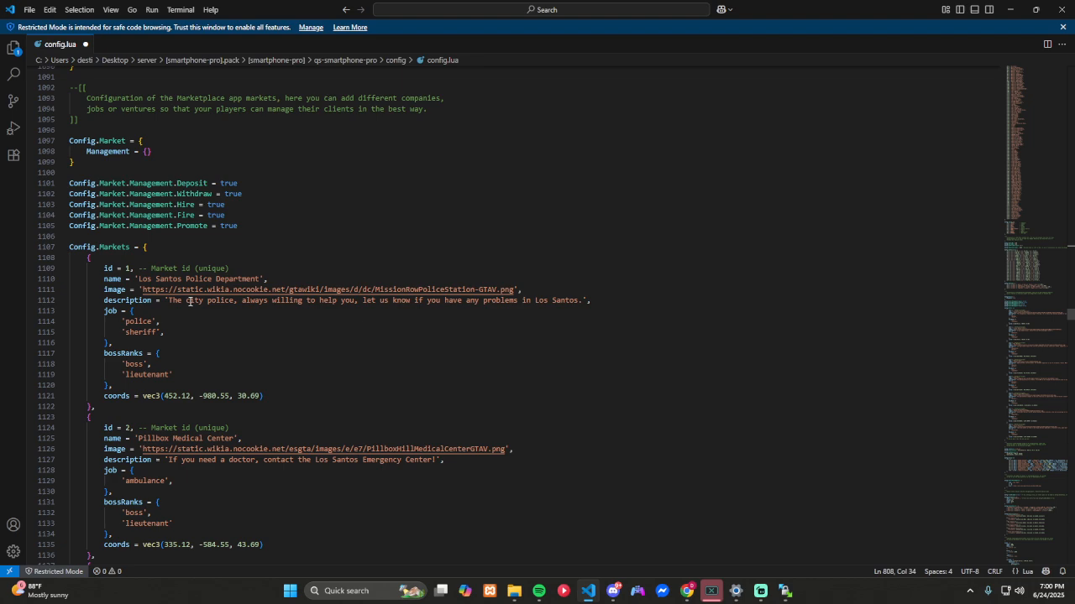
scroll(190, 301, "down", 3)
scroll(190, 302, "down", 5)
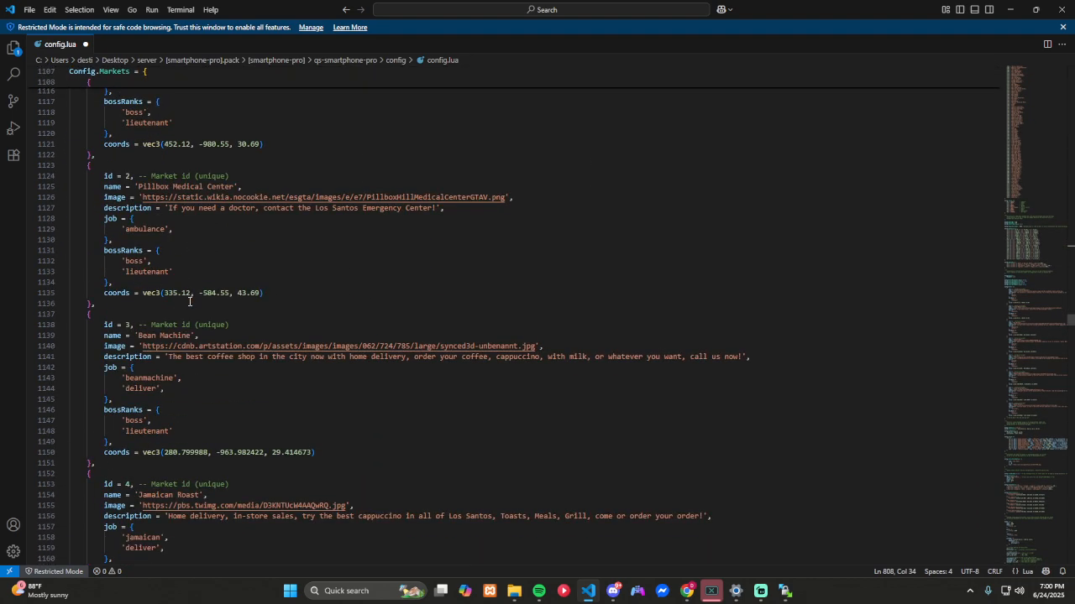
scroll(190, 302, "down", 17)
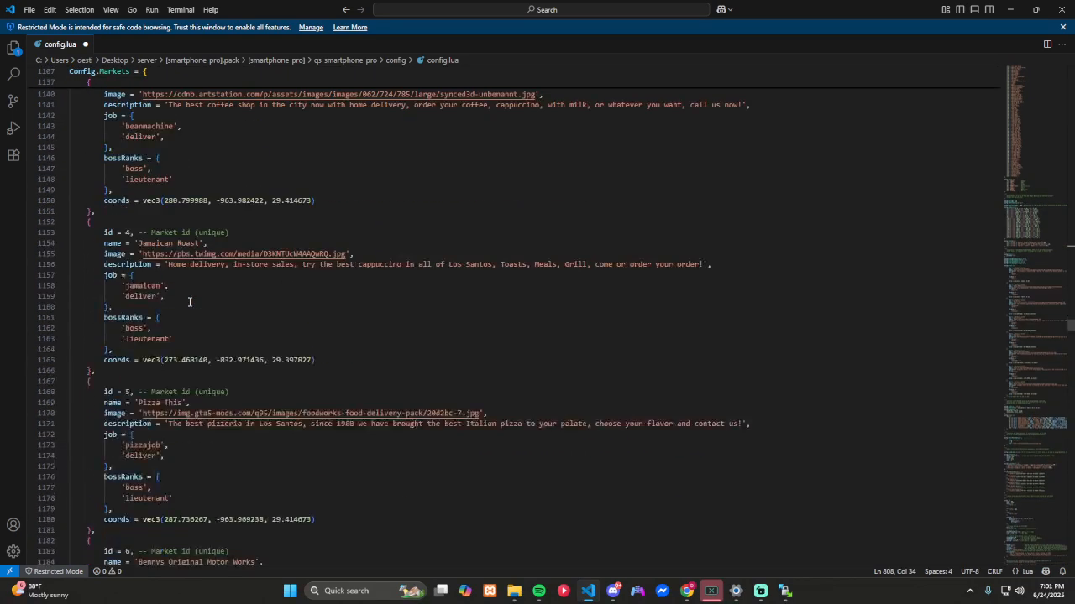
scroll(190, 301, "down", 10)
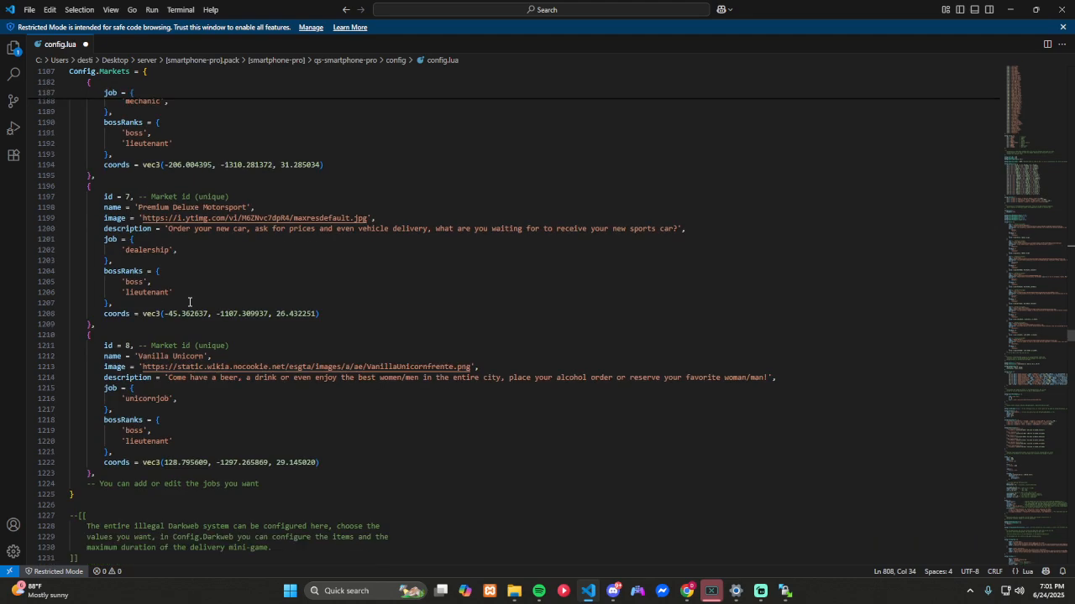
scroll(190, 301, "down", 4)
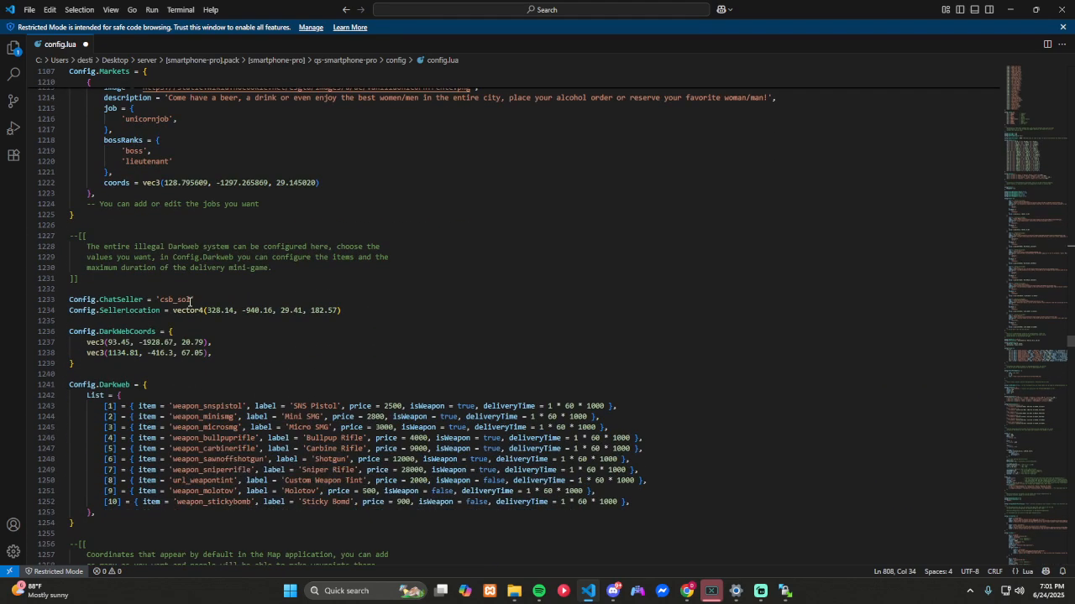
scroll(190, 302, "up", 6)
scroll(190, 302, "down", 2)
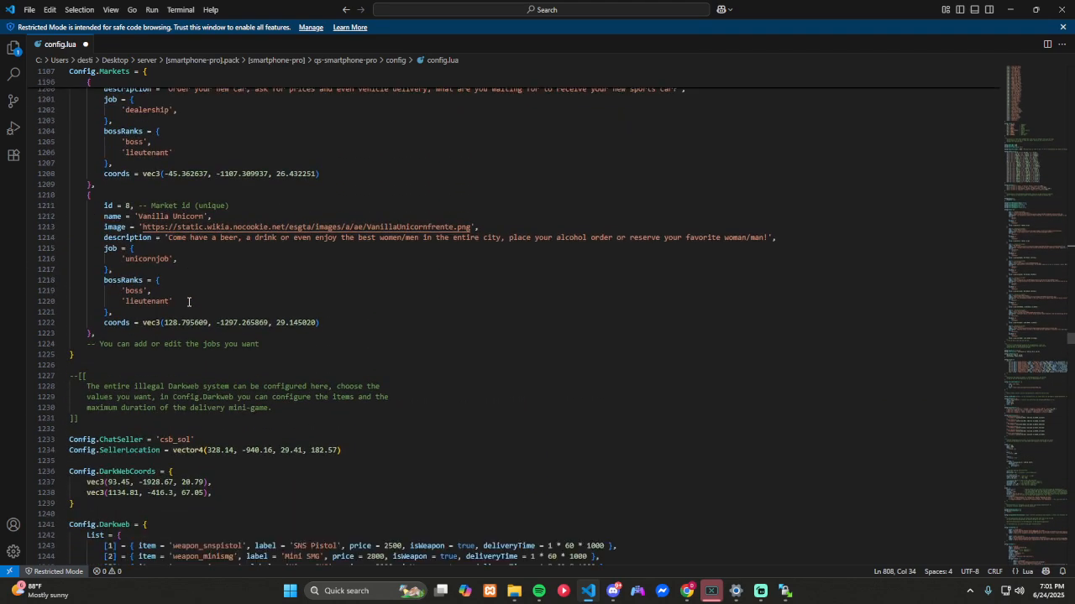
scroll(189, 301, "down", 4)
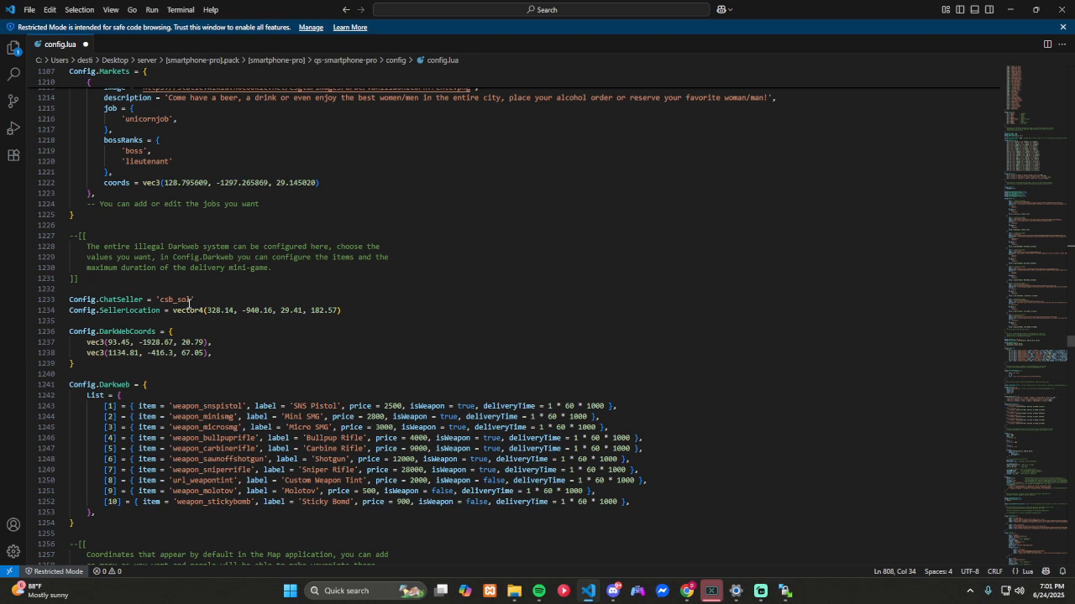
scroll(189, 301, "up", 3)
scroll(189, 304, "down", 4)
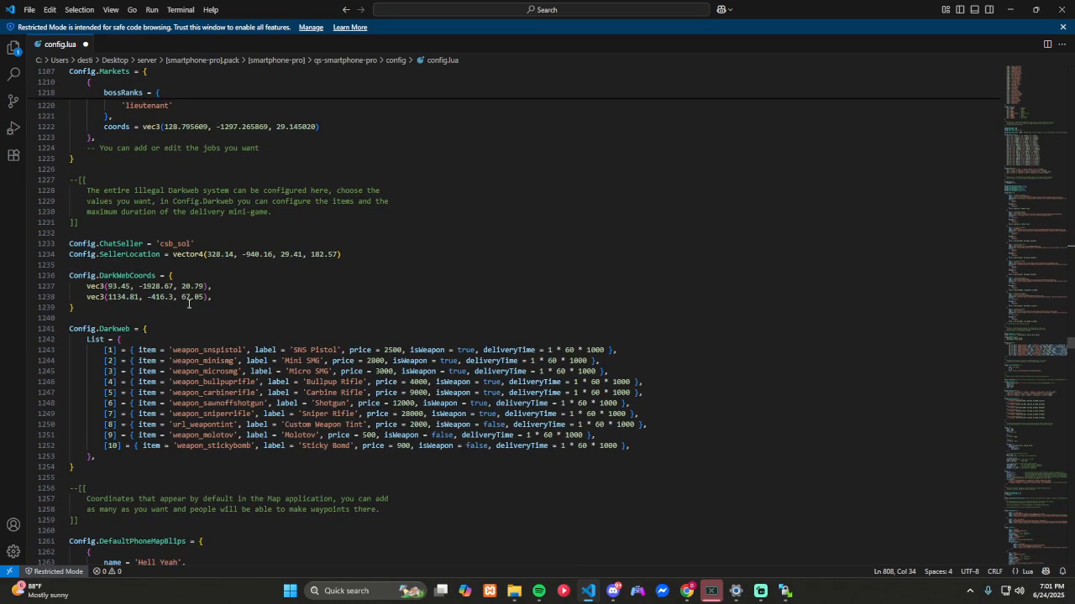
scroll(189, 304, "down", 1)
scroll(189, 304, "down", 3)
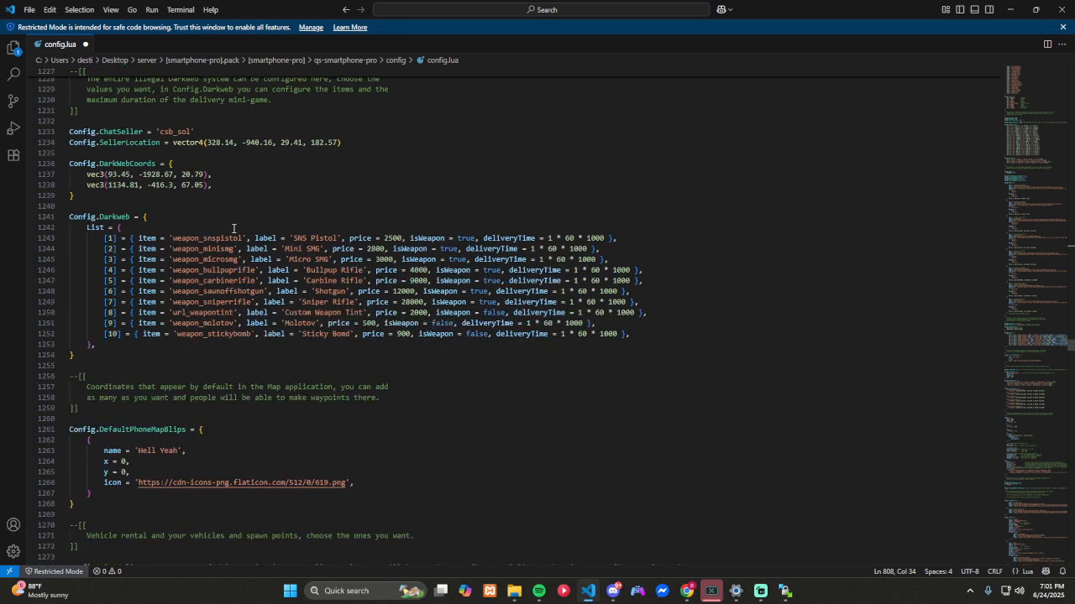
Step: Comment out Config.Darkweb list entries 10 to 7: sticky bomb, Molotov, Custom Weapon Tint and Sniper Rifle
left_click(104, 335)
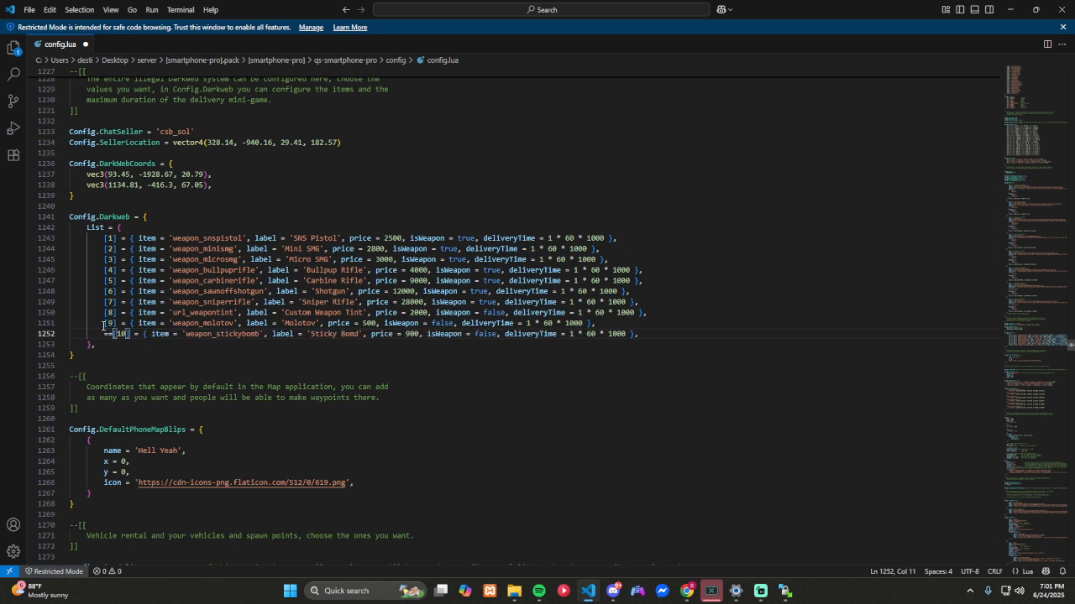
key("BackSpace")
key("BackSpace")
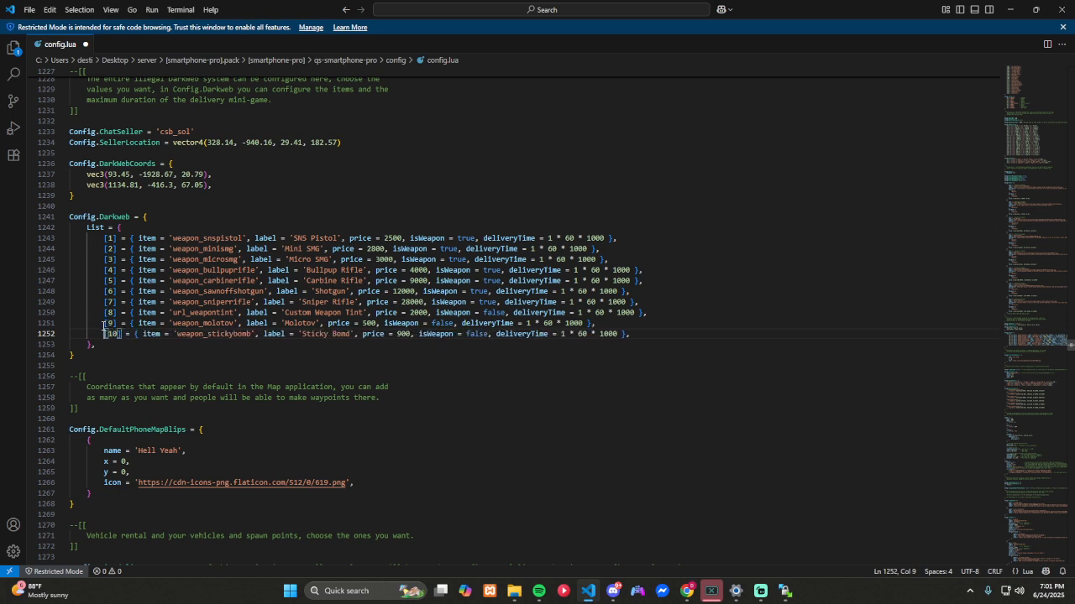
key("BackSpace")
key("Tab")
type("--")
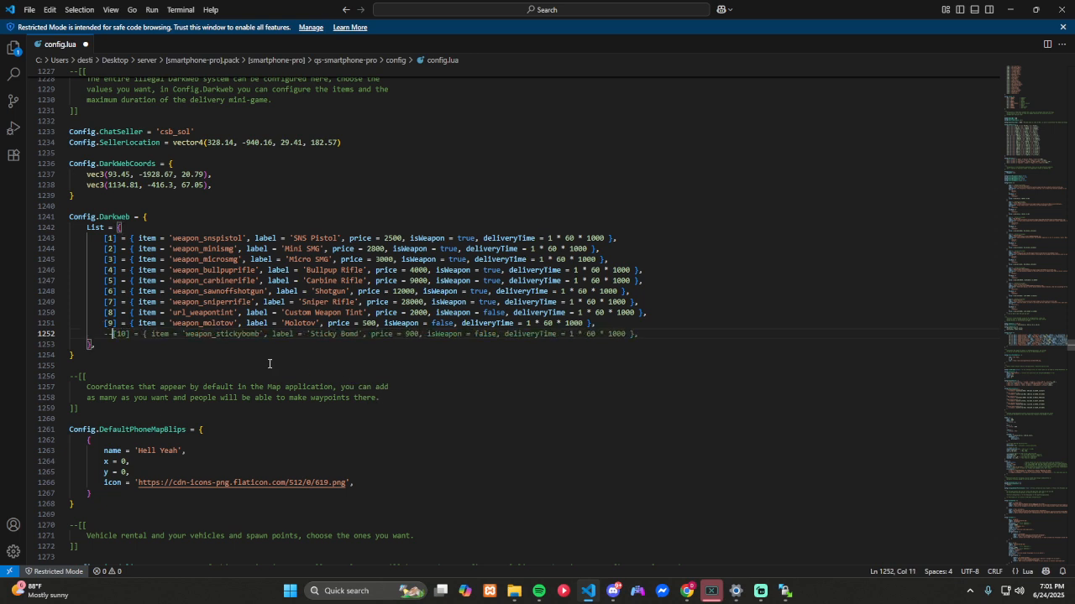
left_click(105, 323)
type("--")
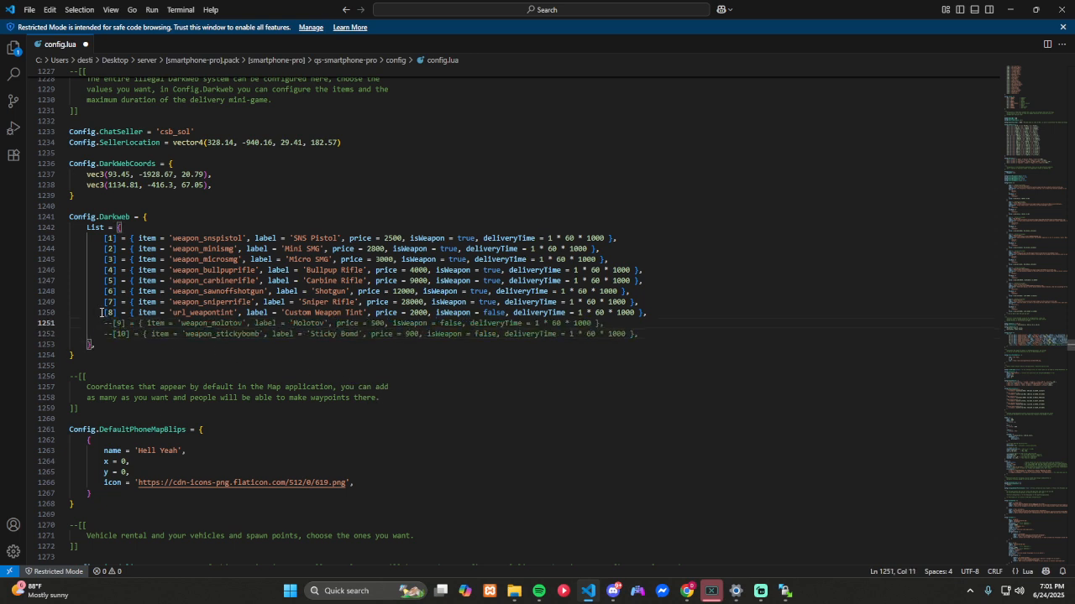
left_click(103, 312)
type("--")
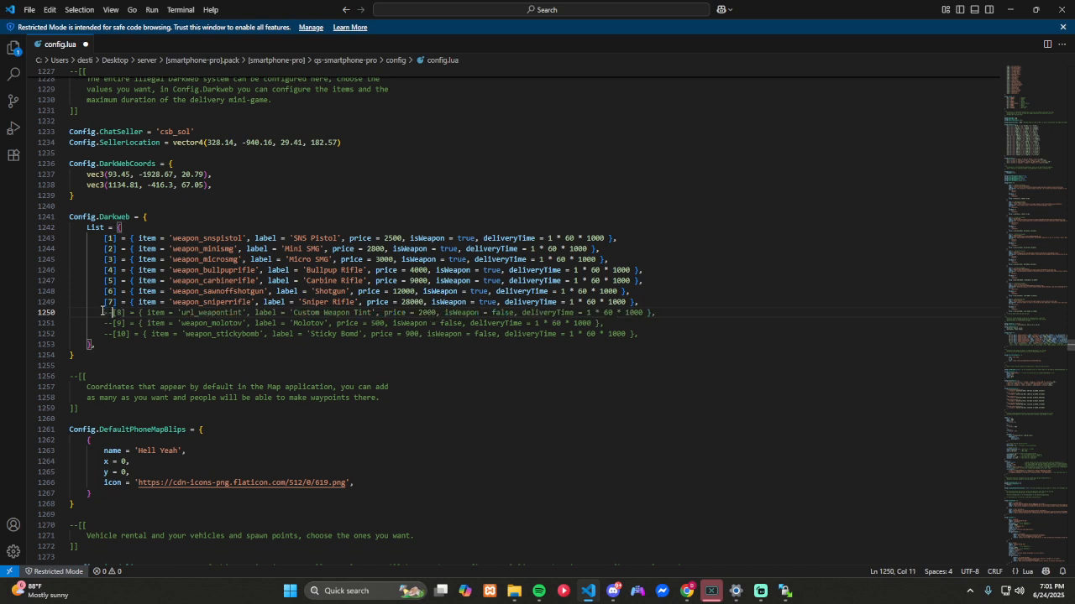
left_click(104, 303)
type("--")
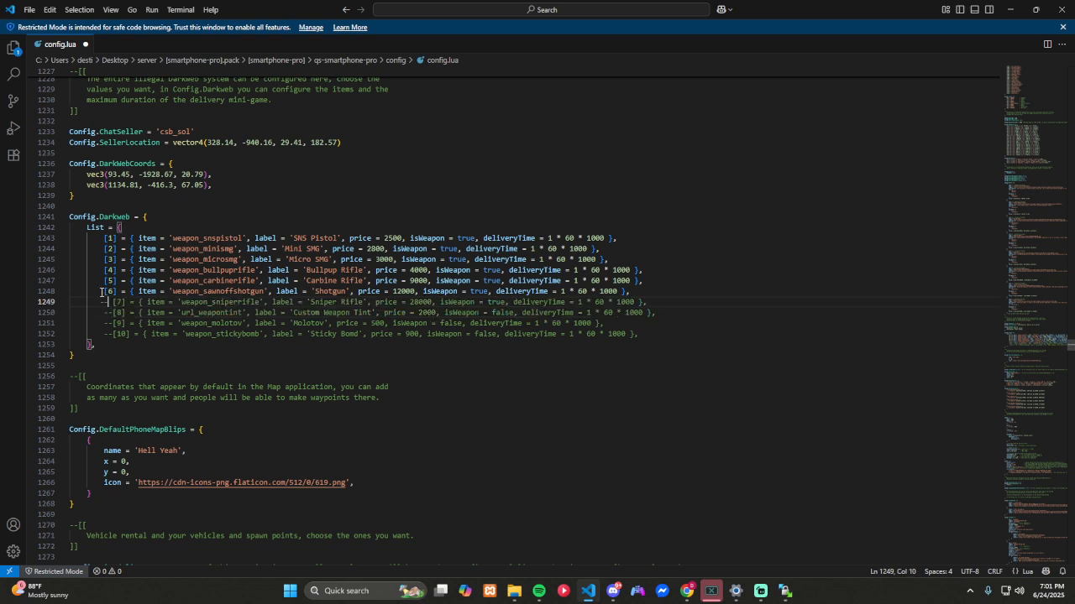
Step: Comment out Config.Darkweb list entries 6 to 2: Shotgun, Carbine Rifle, Bullpup Rifle, Micro SMG and Mini SMG
left_click(103, 291)
type("--")
left_click(97, 280)
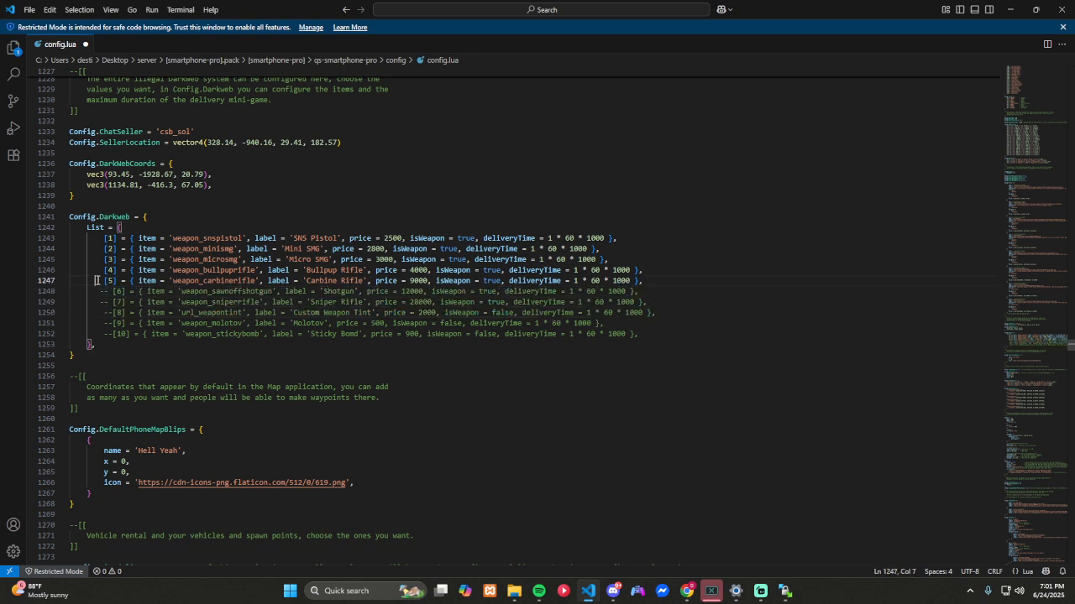
type("--")
left_click(99, 269)
type("--")
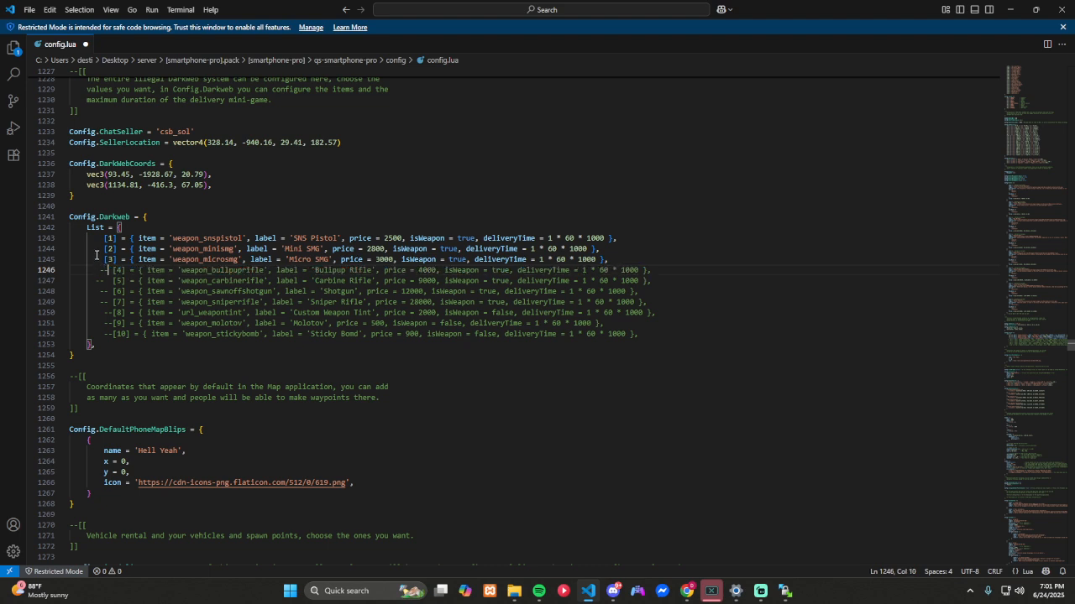
left_click(97, 257)
type("--")
left_click(96, 249)
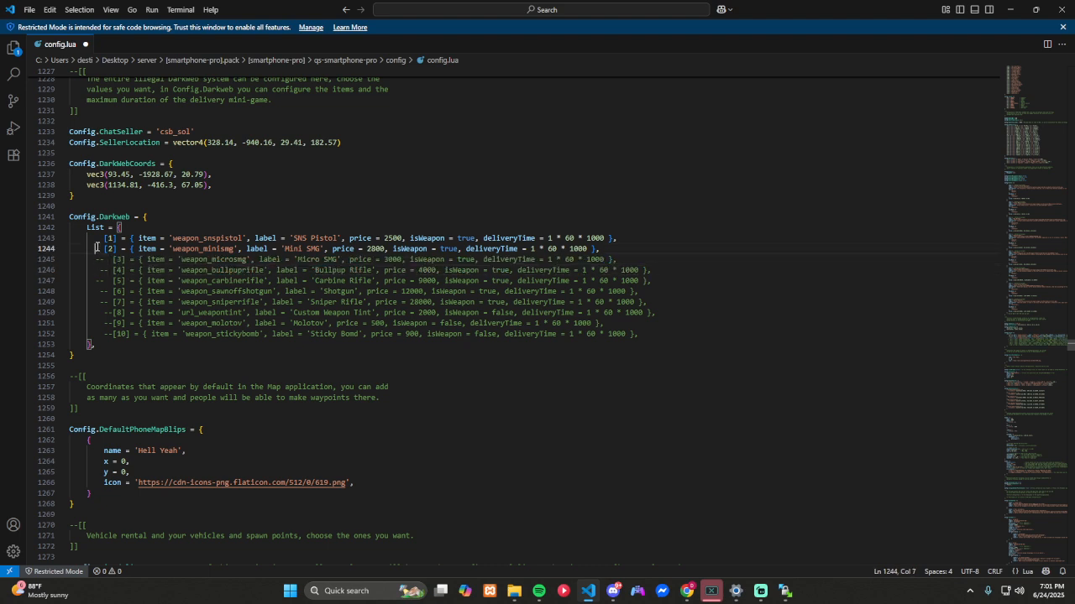
type("--")
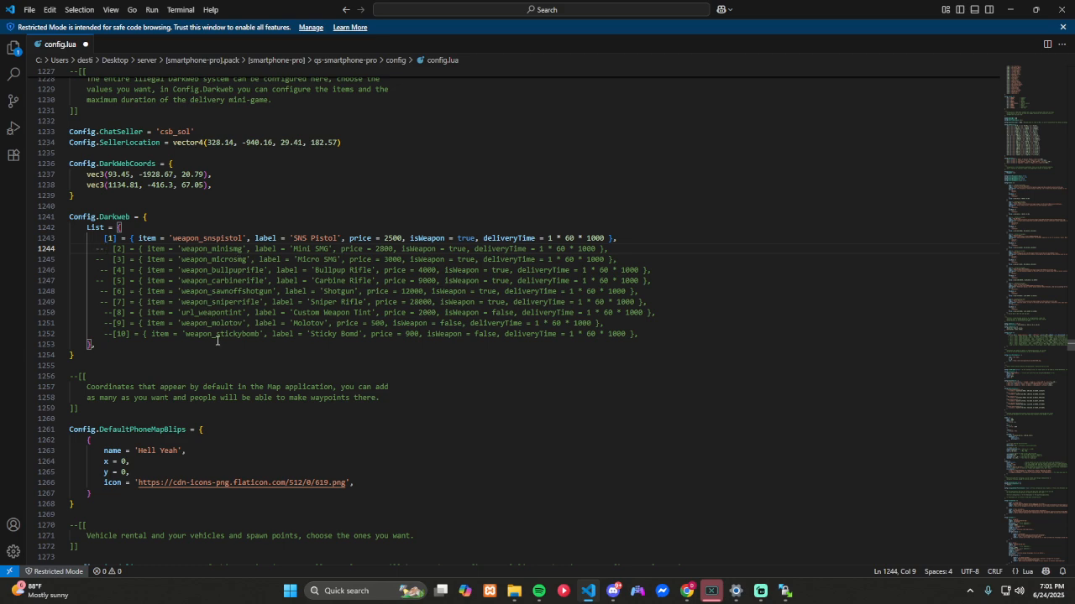
Step: Review the default phone map blips and the vehicle rental blip, vehicle and location settings
scroll(218, 340, "down", 5)
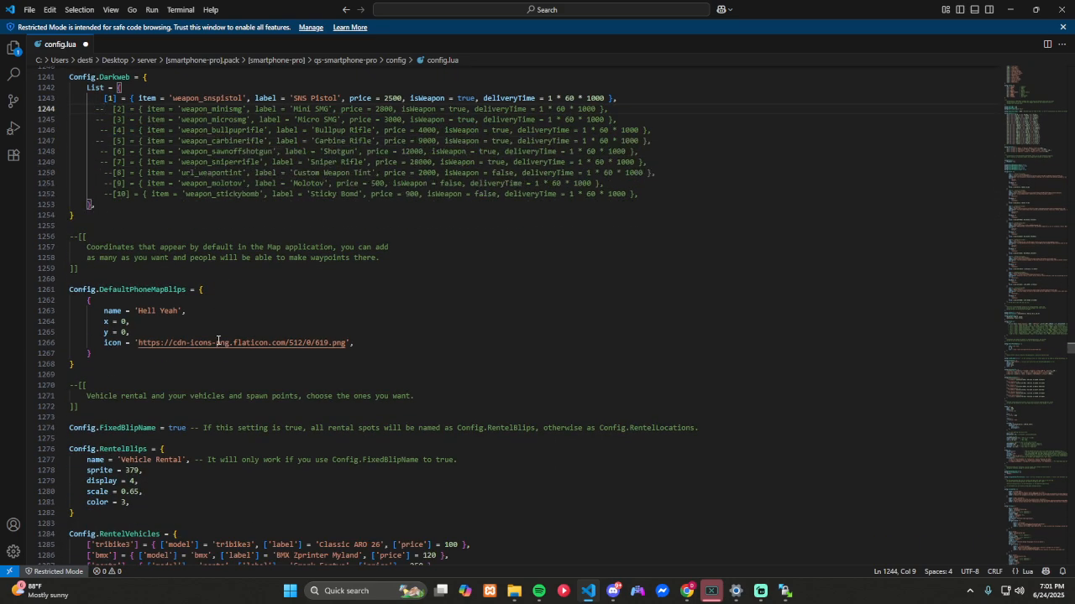
key("ctrl+shift+bracketleft")
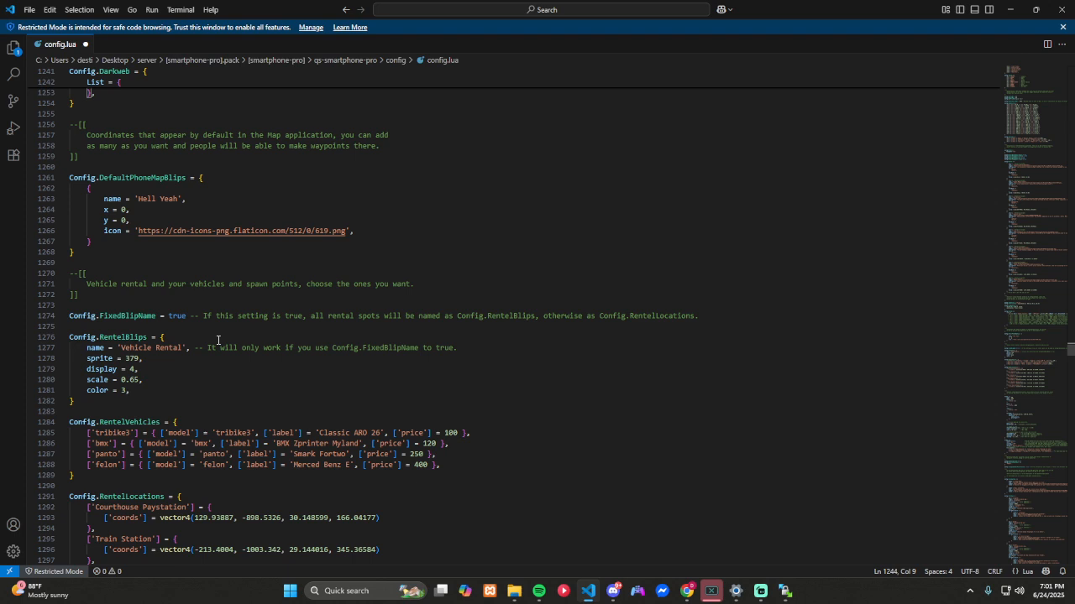
scroll(217, 340, "down", 3)
scroll(217, 340, "down", 3)
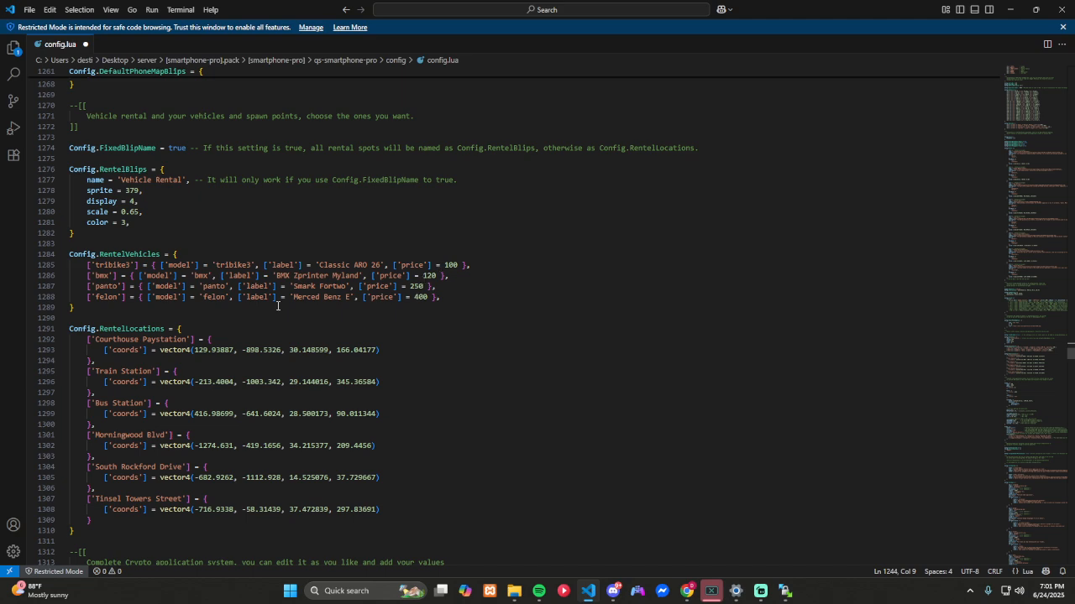
scroll(374, 333, "down", 3)
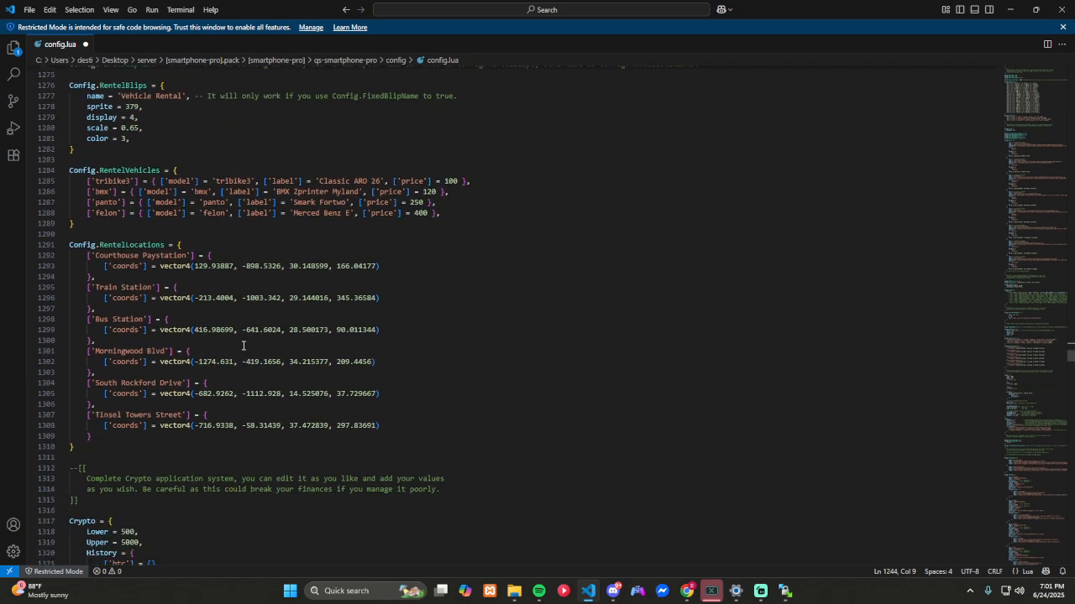
Step: Review the Crypto and Ticker settings, the racing app whitelist, the Instagram post visibility option and the App Store home panels
scroll(243, 345, "down", 9)
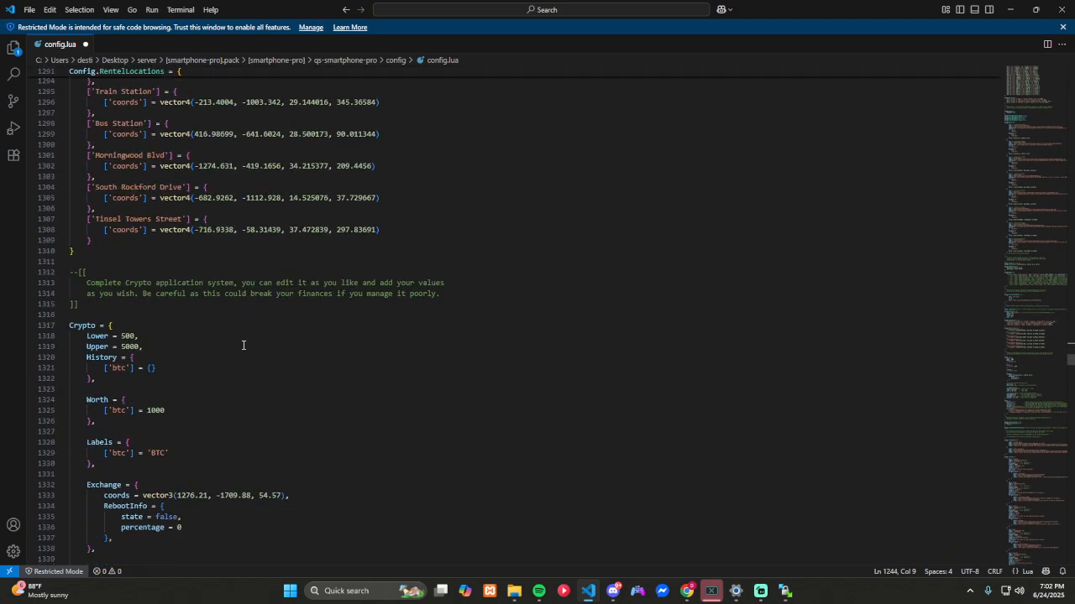
scroll(243, 345, "down", 3)
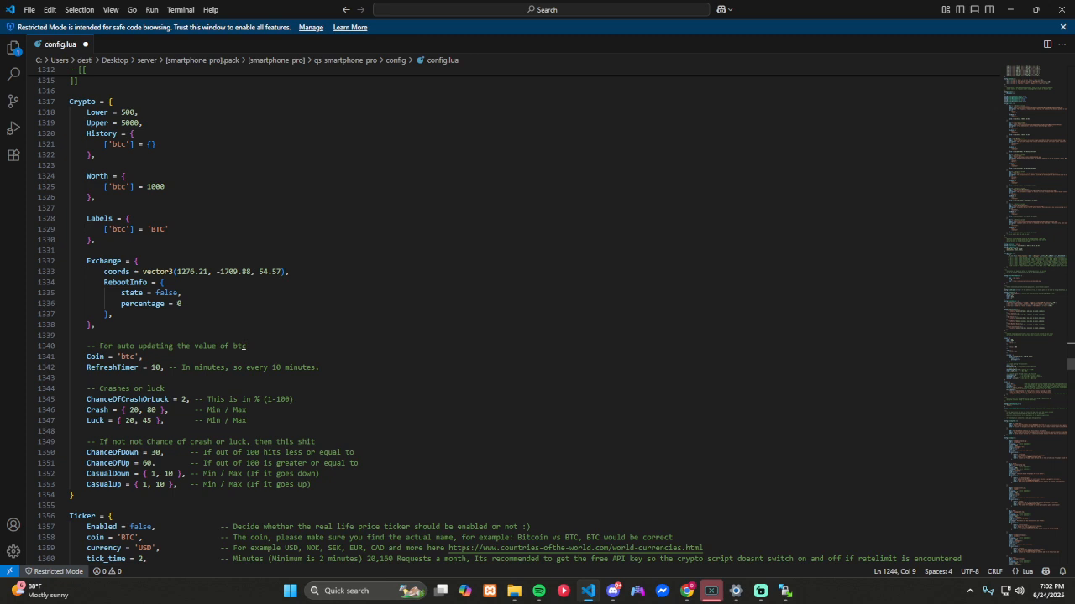
scroll(243, 345, "down", 3)
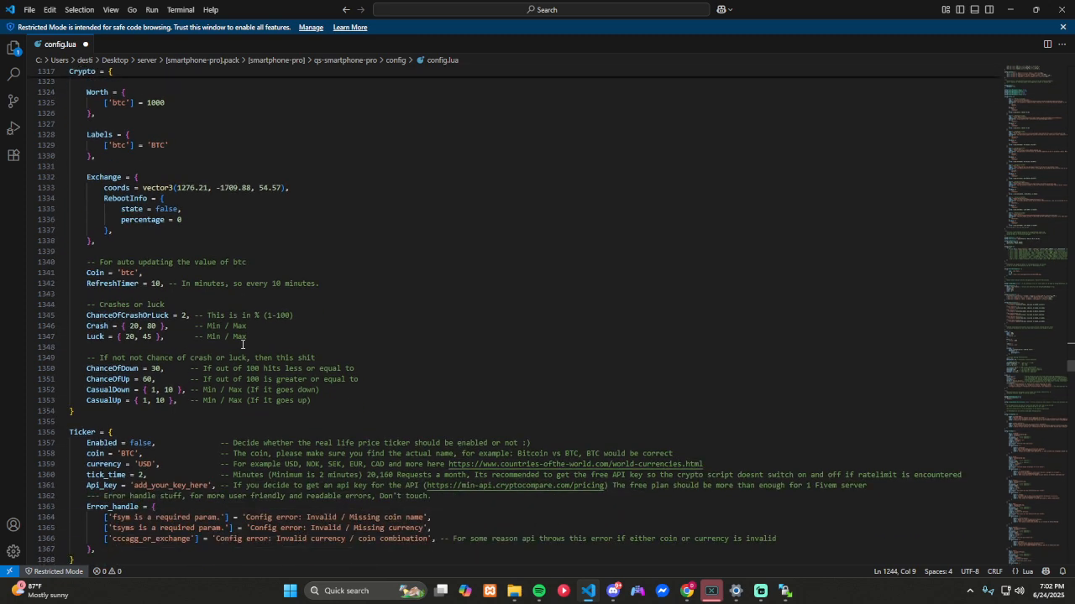
scroll(146, 243, "up", 3)
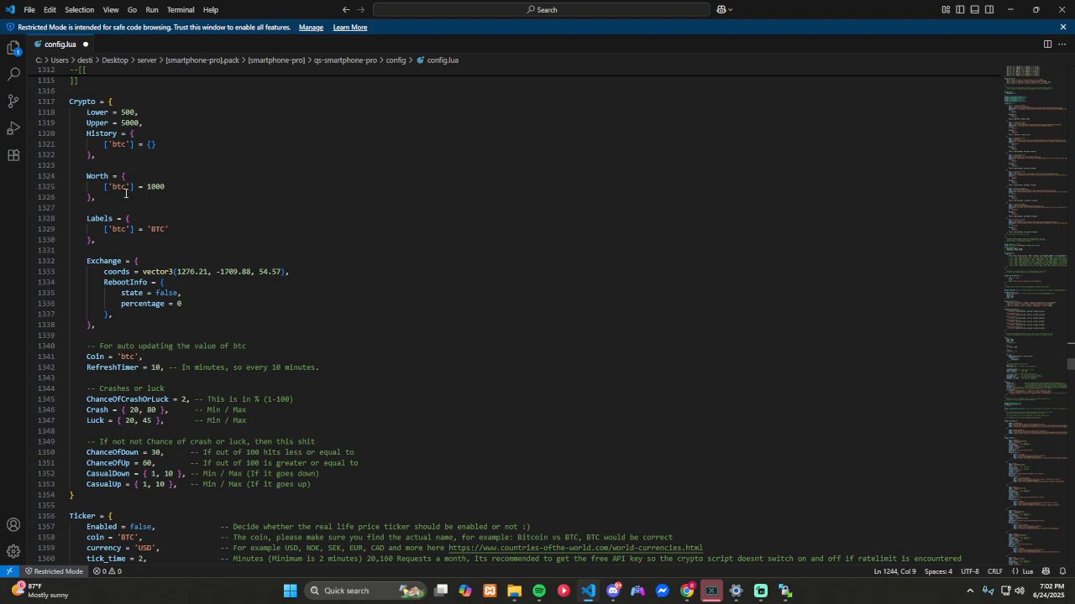
scroll(126, 193, "down", 13)
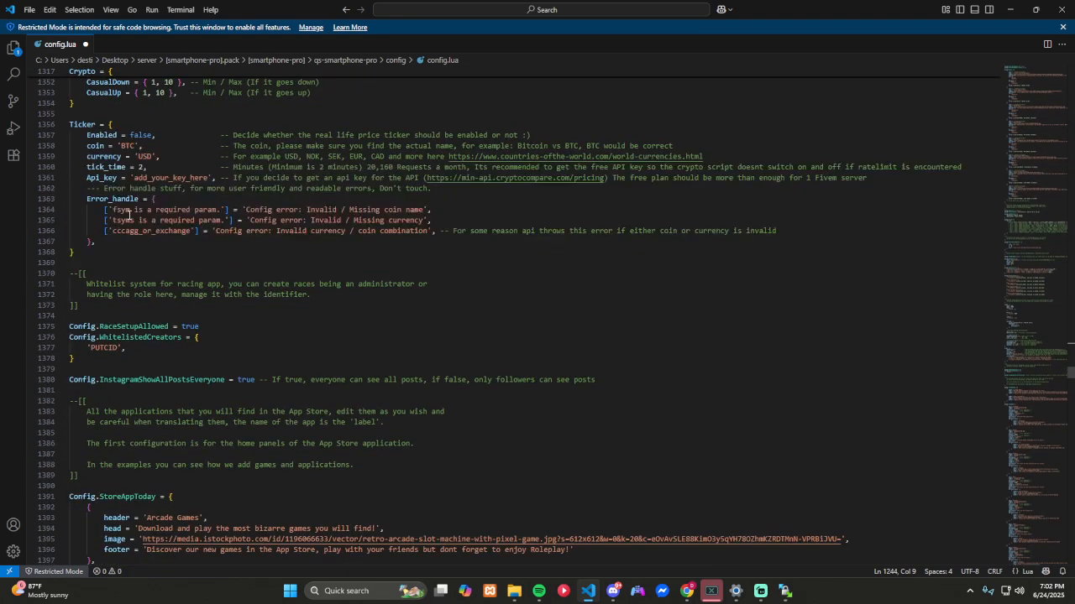
scroll(128, 215, "down", 3)
scroll(128, 217, "down", 10)
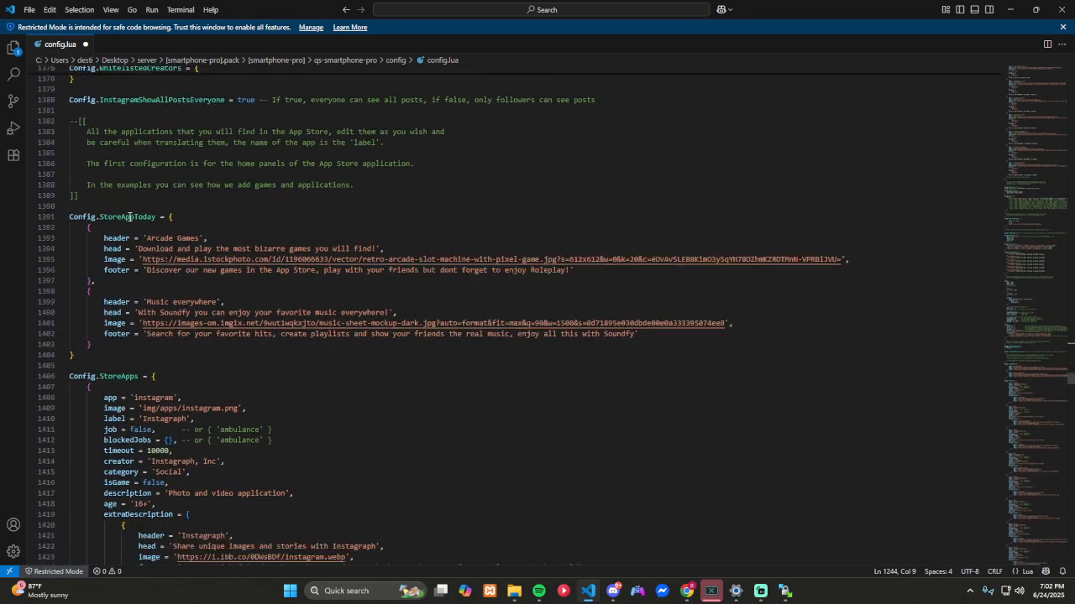
Step: Examine the Config.StoreApps entries from Instagraph through Aventon, including their labels, job restrictions, timeouts and descriptions
scroll(129, 218, "down", 18)
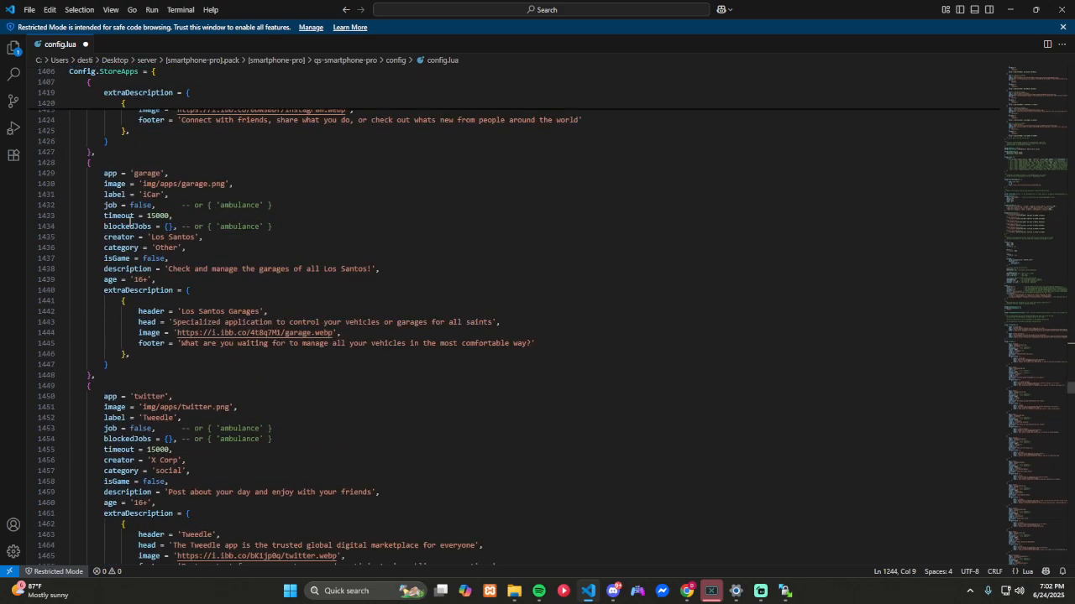
scroll(129, 222, "down", 13)
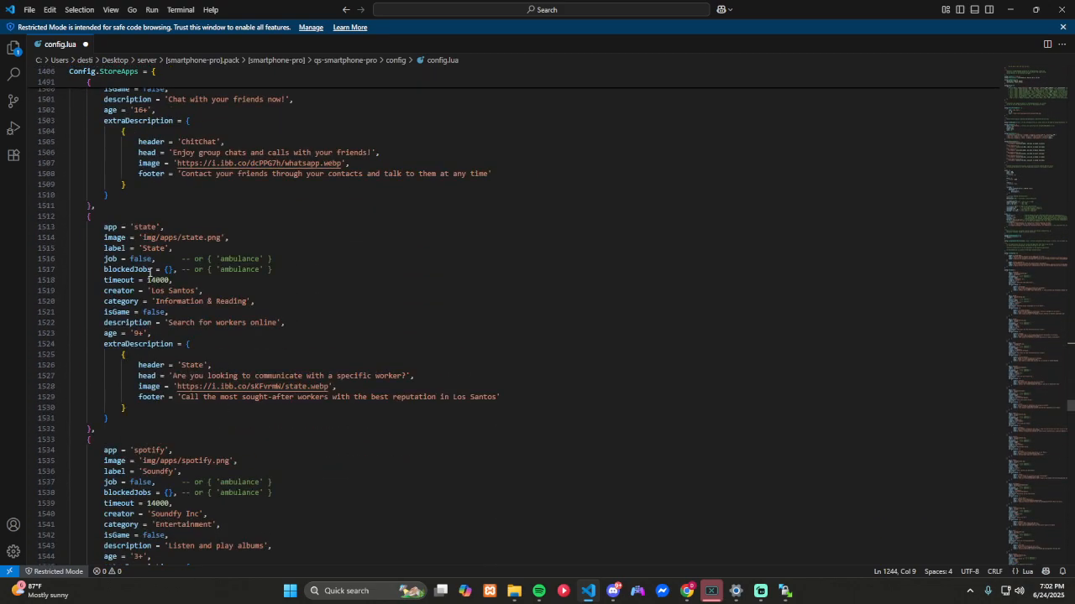
scroll(149, 275, "up", 13)
scroll(150, 273, "up", 15)
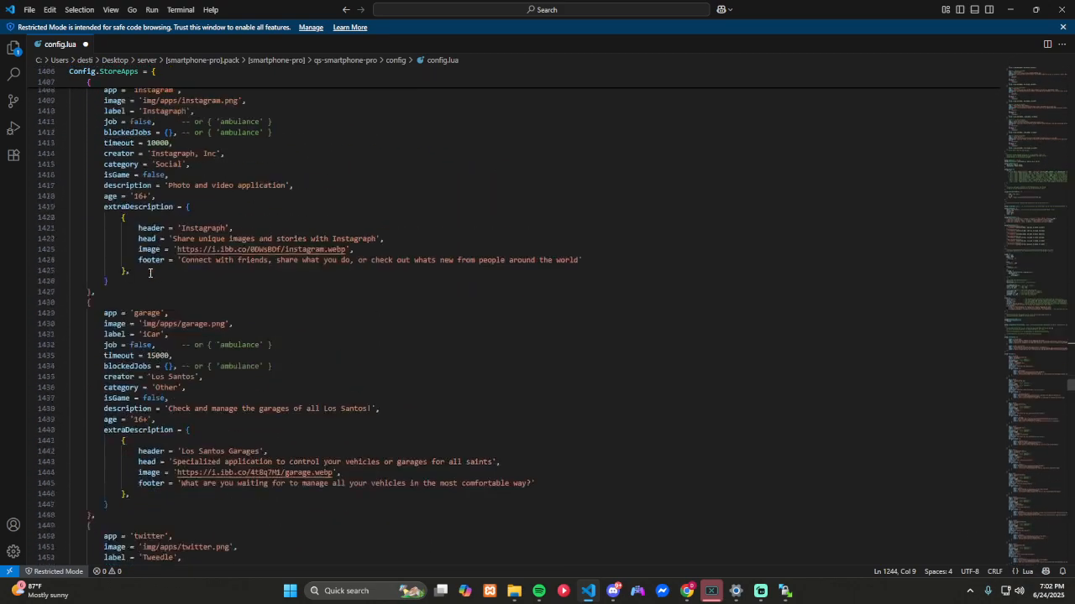
scroll(157, 280, "down", 2)
scroll(226, 353, "down", 20)
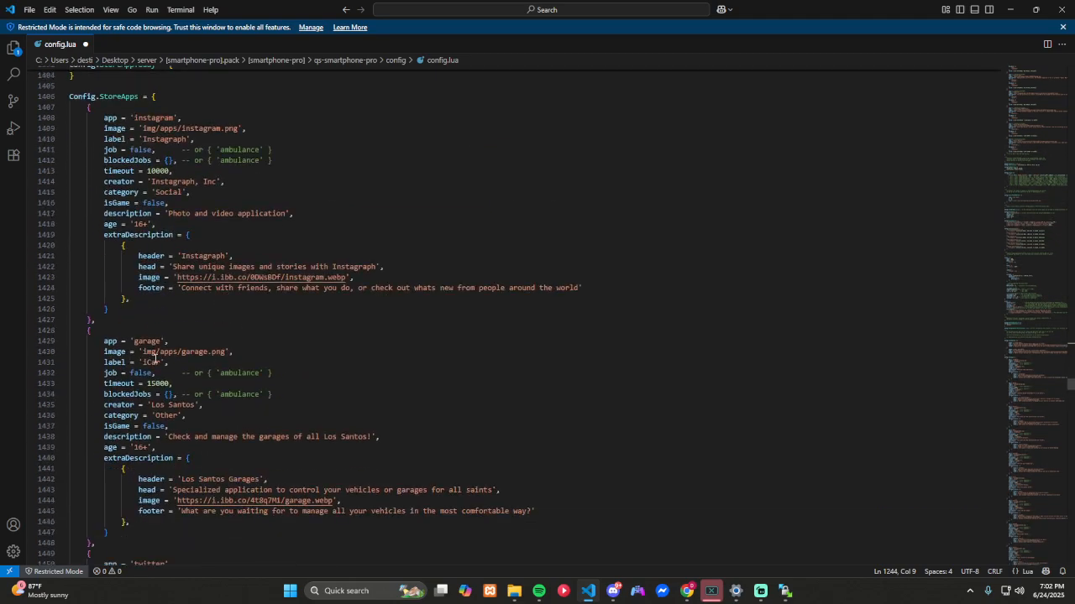
scroll(225, 358, "down", 9)
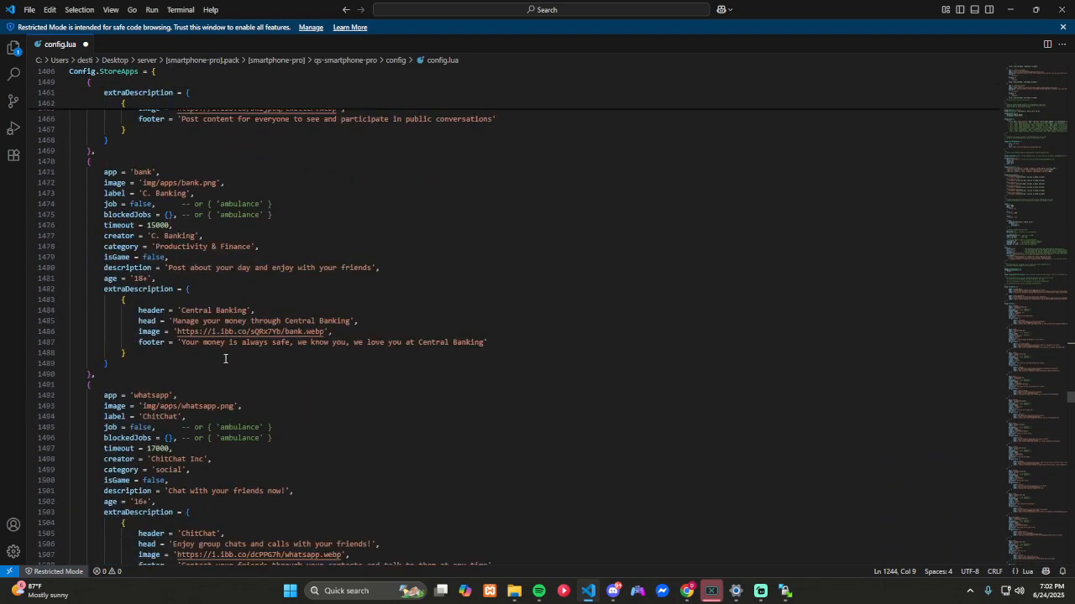
scroll(193, 316, "down", 15)
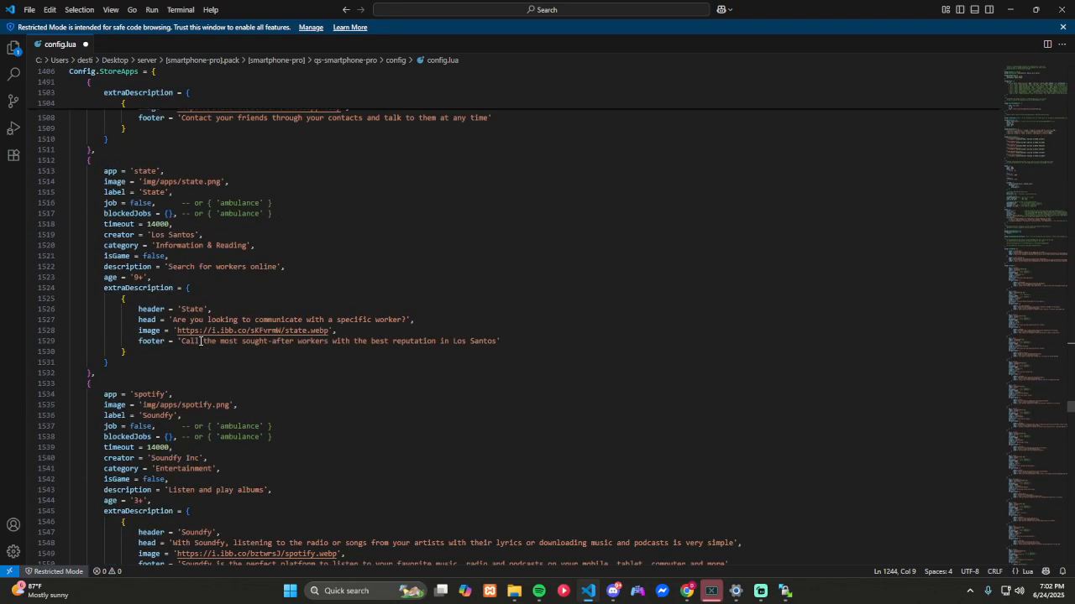
scroll(205, 302, "down", 5)
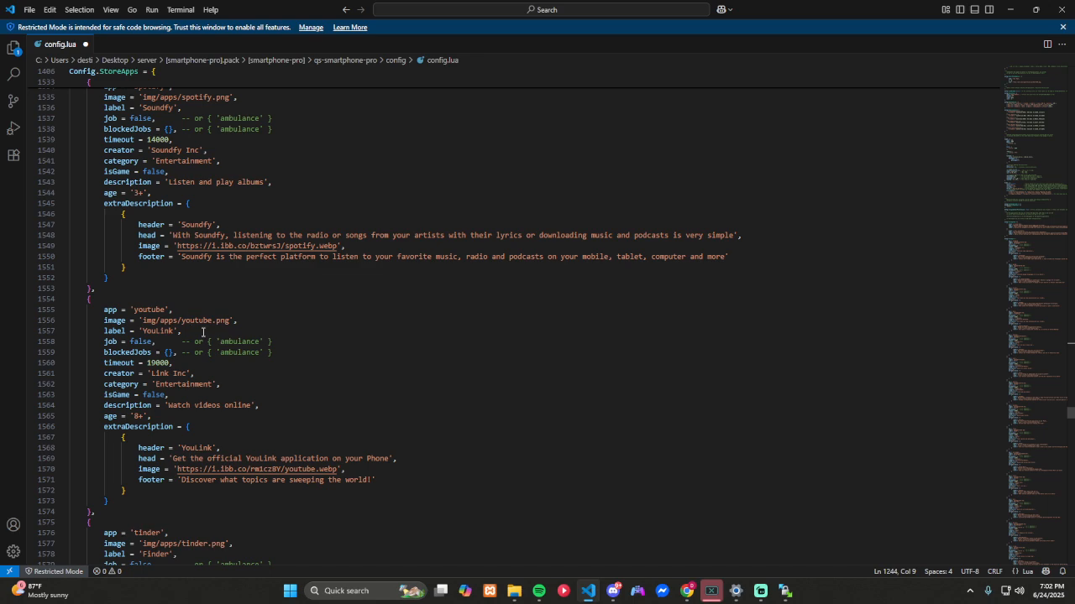
scroll(202, 333, "down", 20)
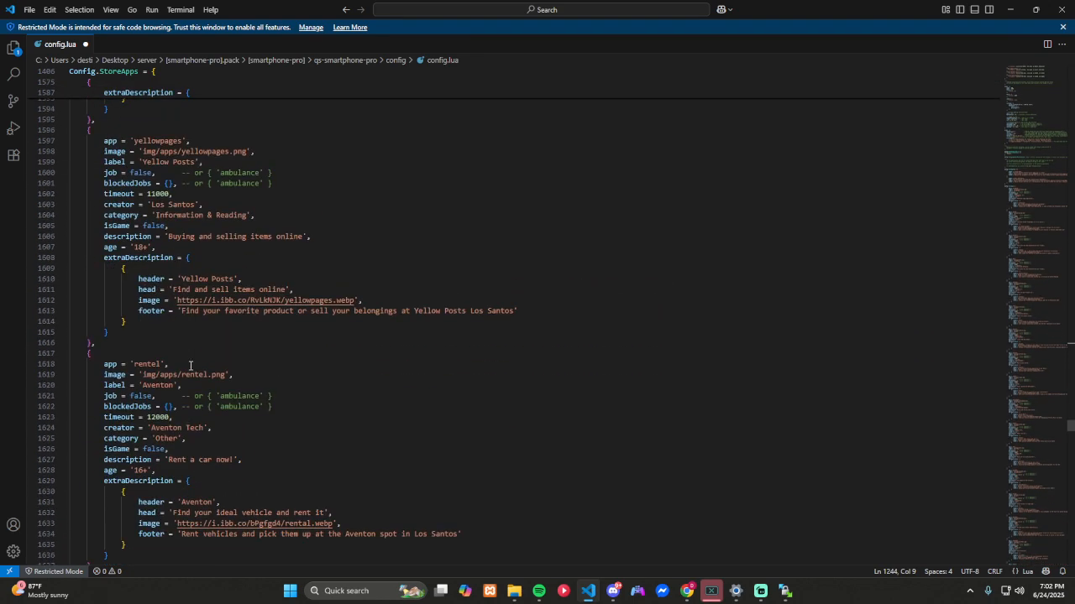
scroll(204, 425, "down", 3)
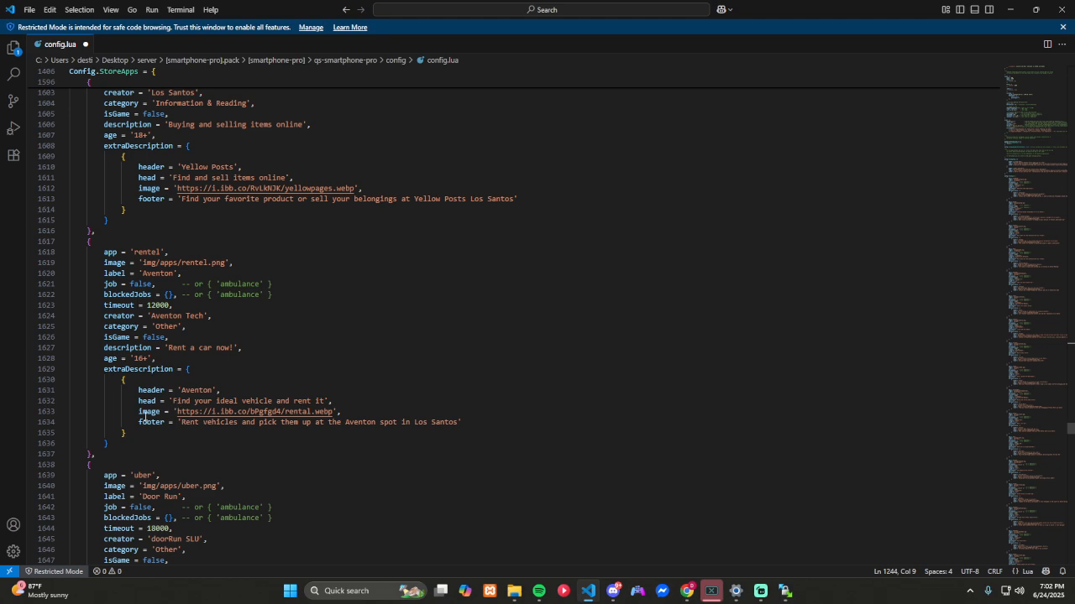
scroll(255, 383, "up", 5)
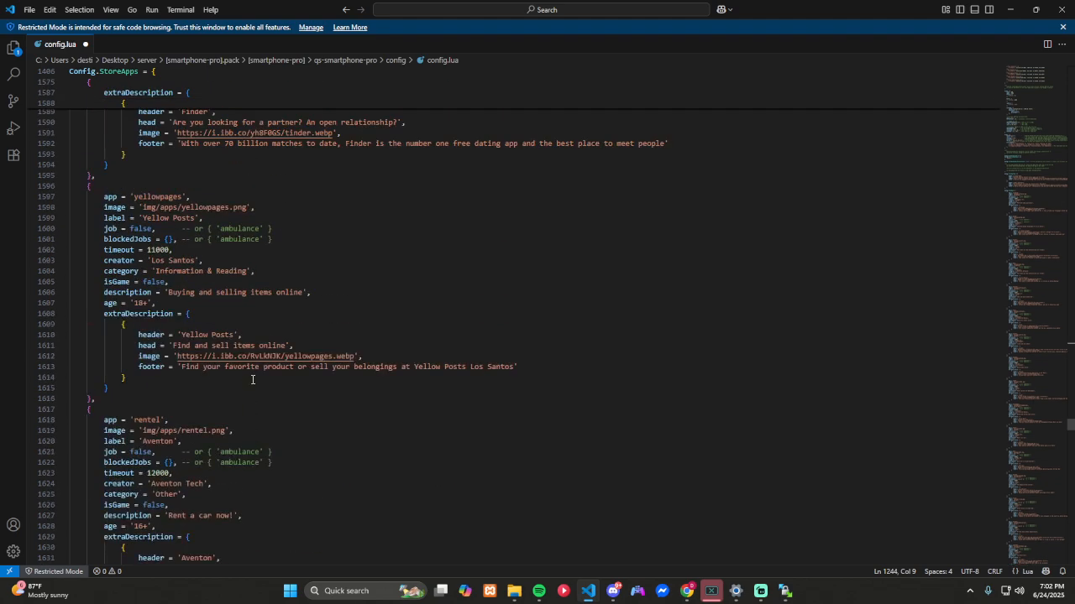
scroll(246, 374, "up", 4)
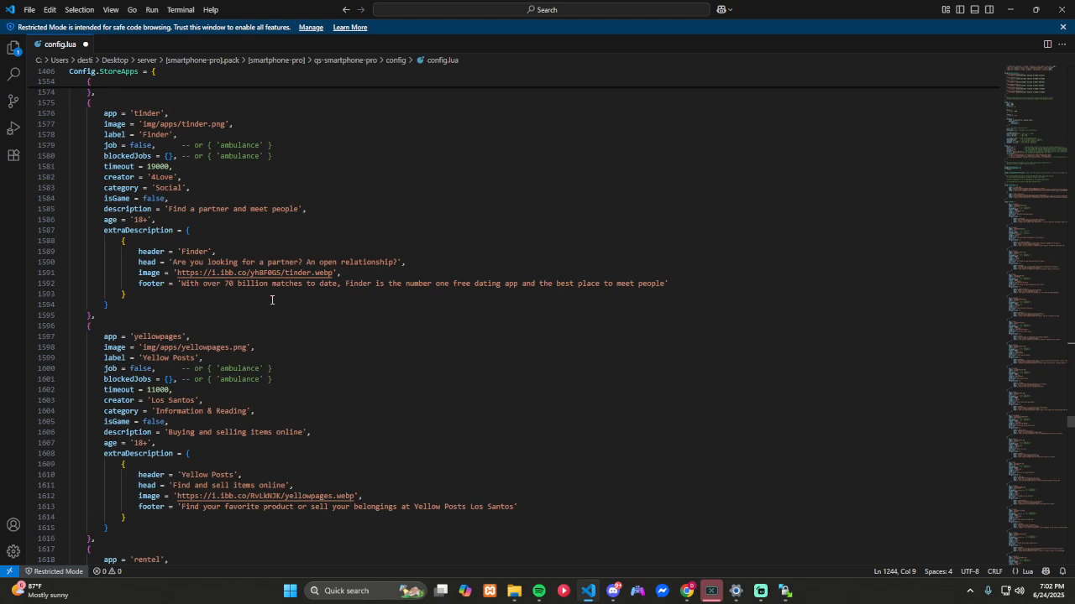
Step: Examine the remaining Config.StoreApps entries, from Onion Browser and its blocked jobs through the games ending with MMA City Brawl
scroll(271, 300, "down", 20)
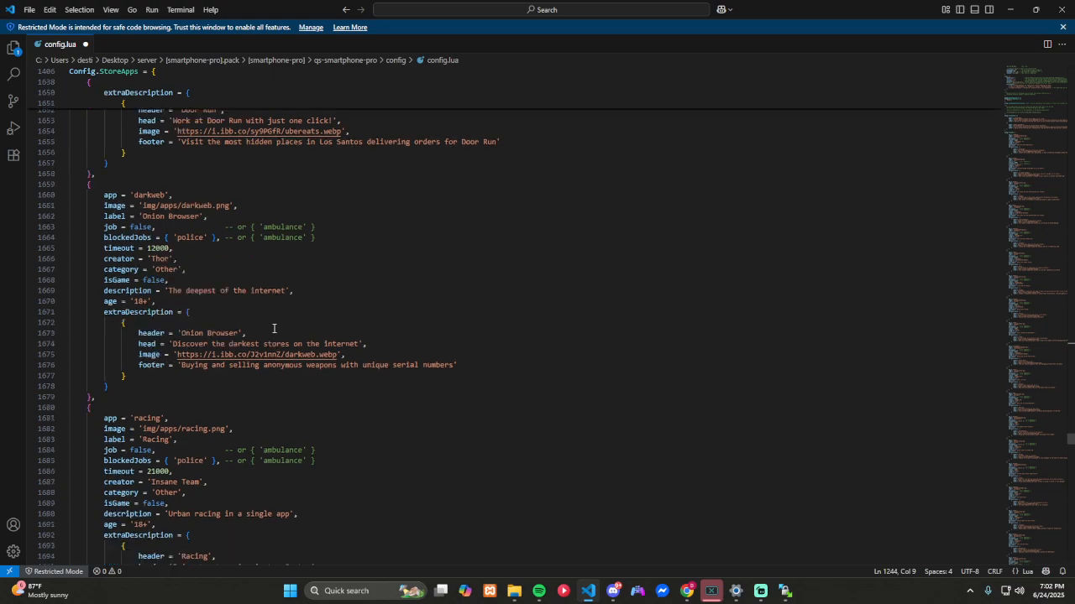
scroll(273, 328, "down", 20)
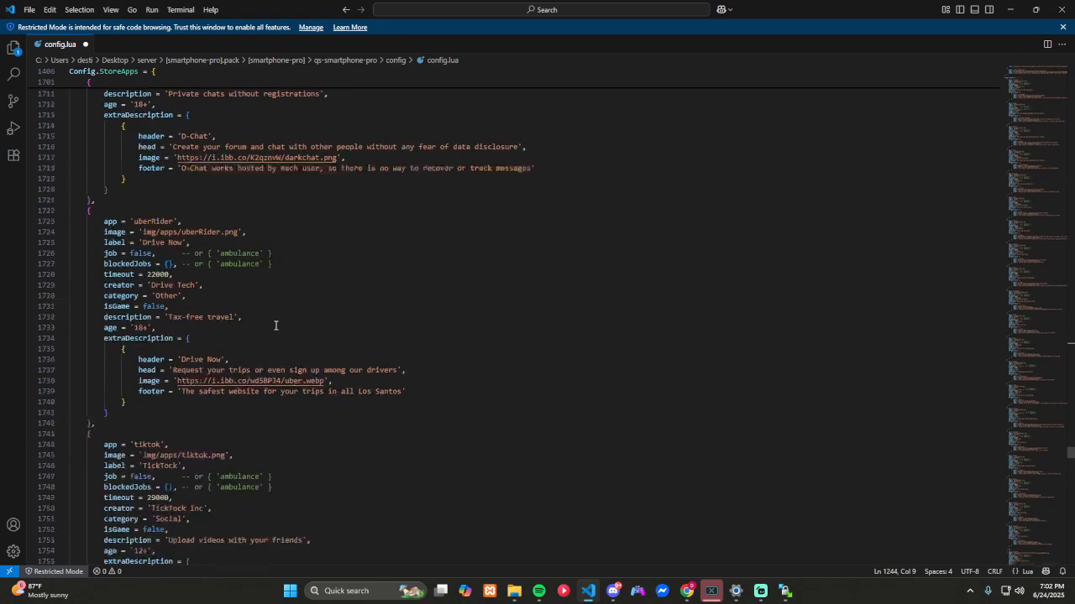
scroll(275, 325, "down", 20)
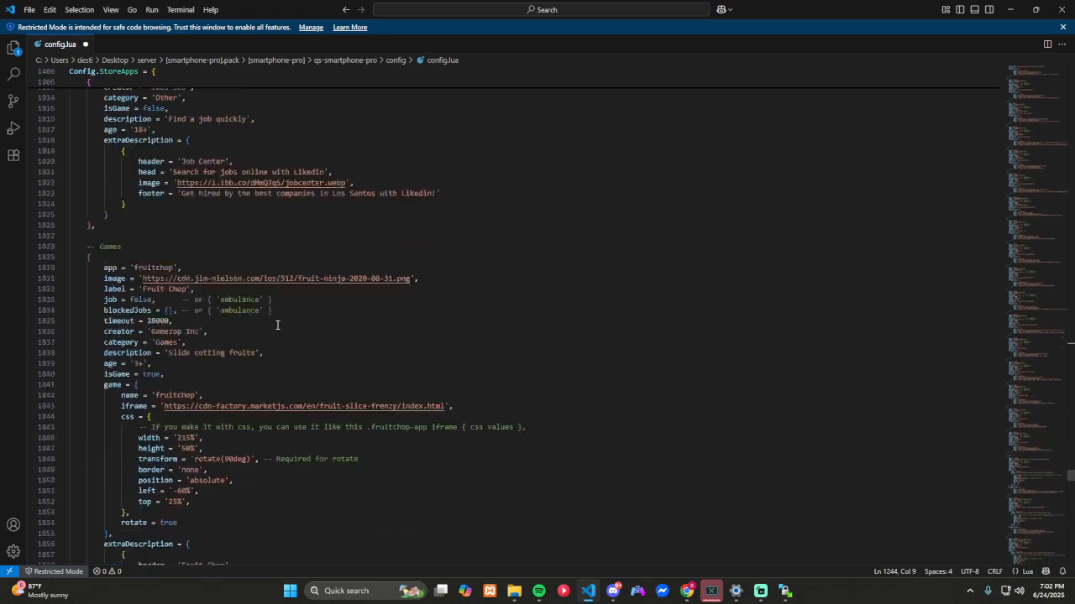
scroll(277, 325, "down", 8)
scroll(278, 325, "down", 20)
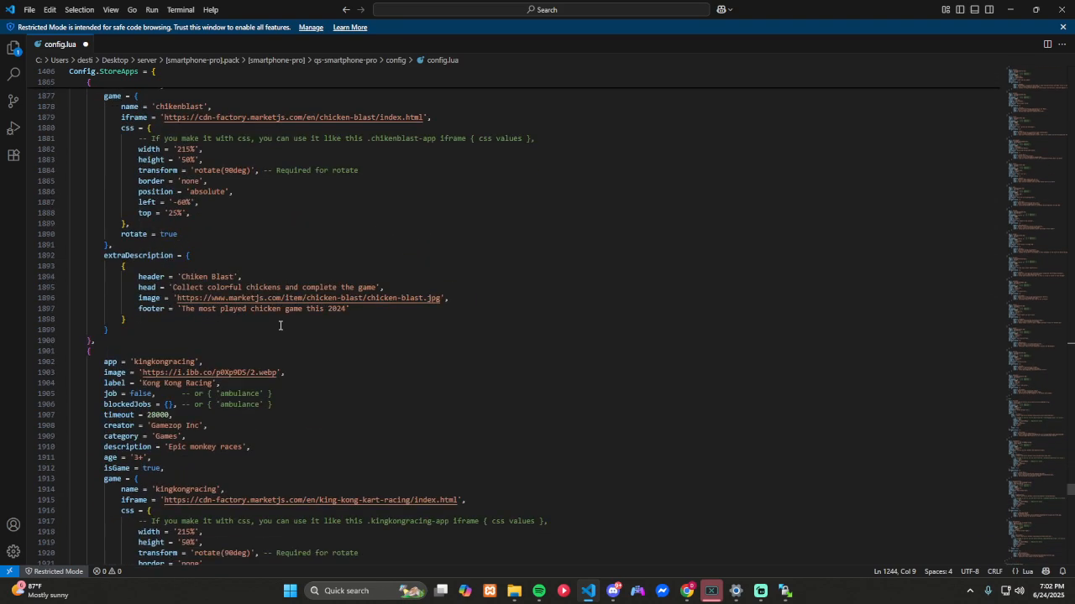
scroll(280, 325, "down", 8)
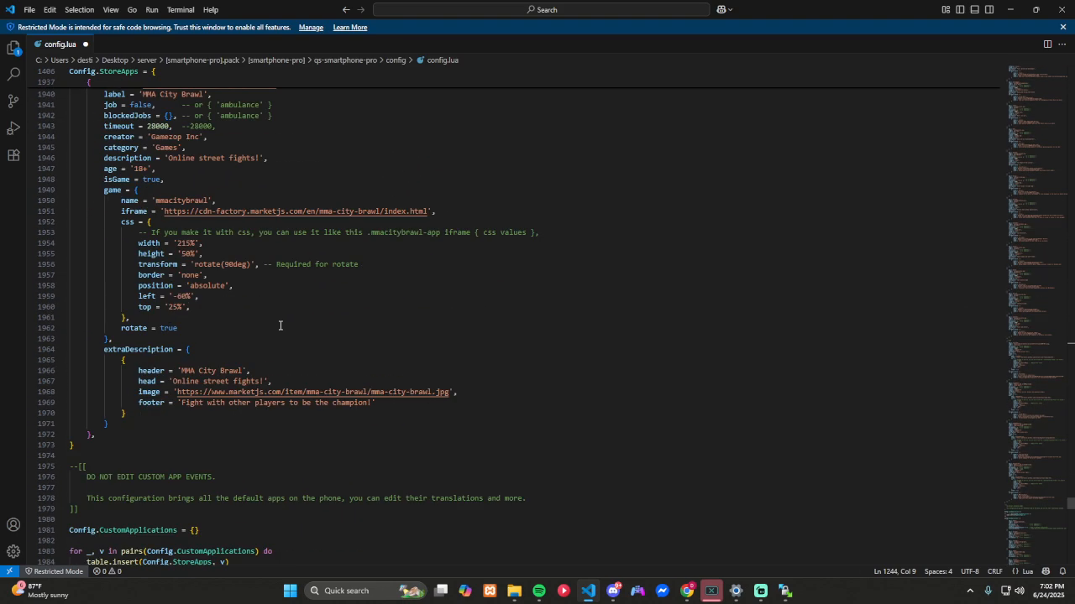
Step: Review the custom application section, the default Config.PhoneApplications entries and the debug and notification deletion options ending config.lua
scroll(281, 325, "down", 6)
scroll(281, 325, "down", 4)
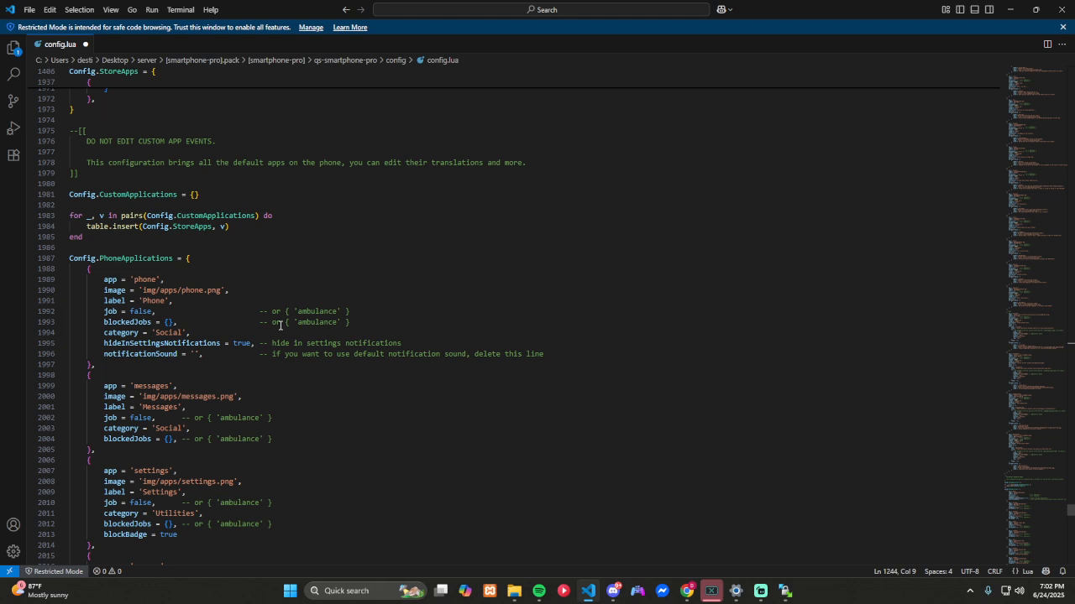
scroll(280, 325, "down", 3)
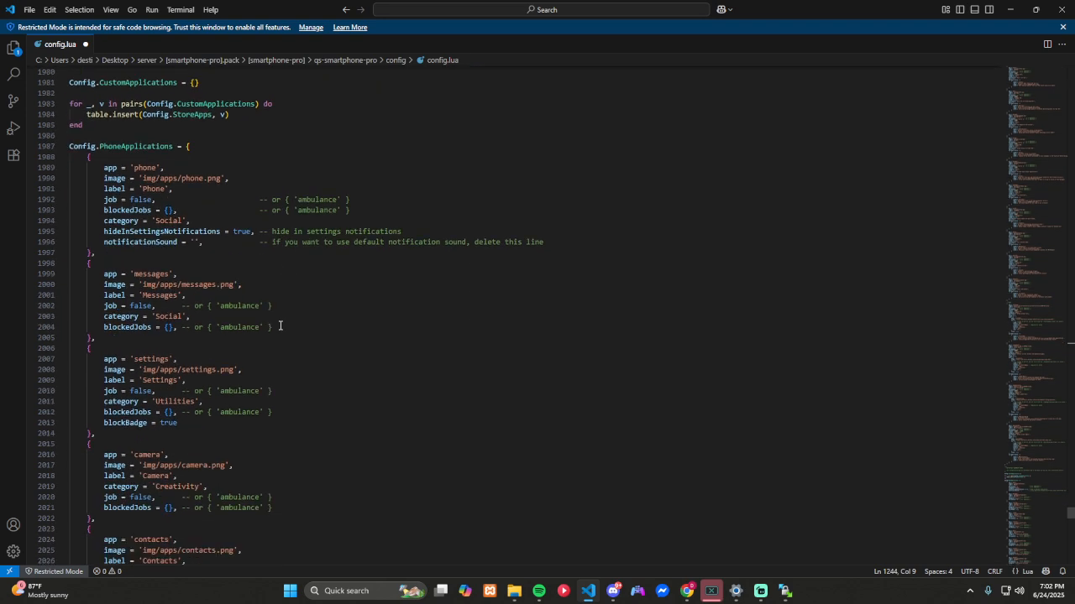
scroll(199, 285, "down", 3)
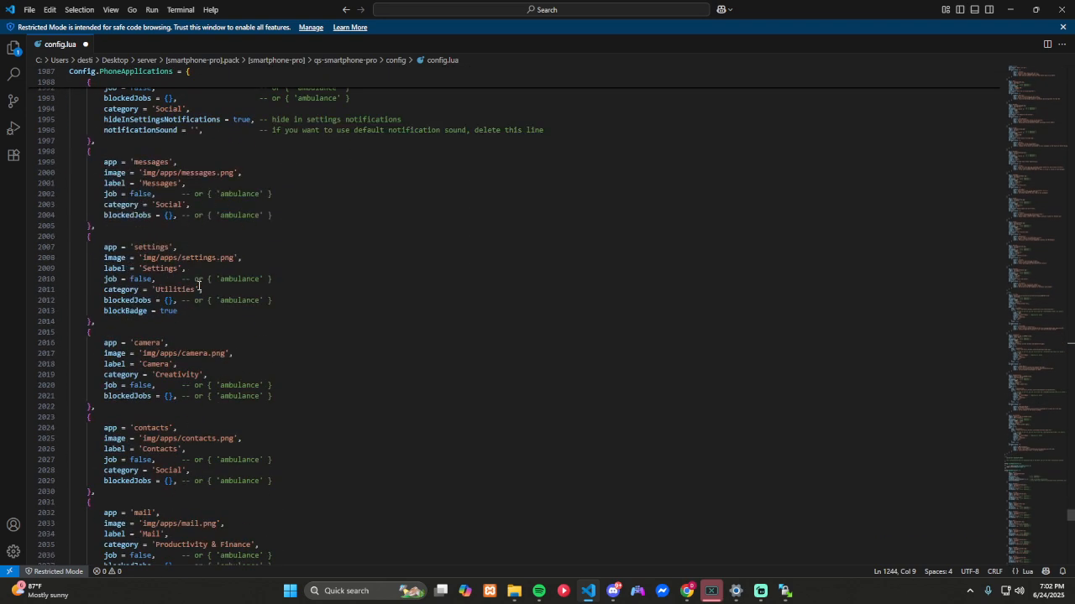
scroll(199, 288, "down", 2)
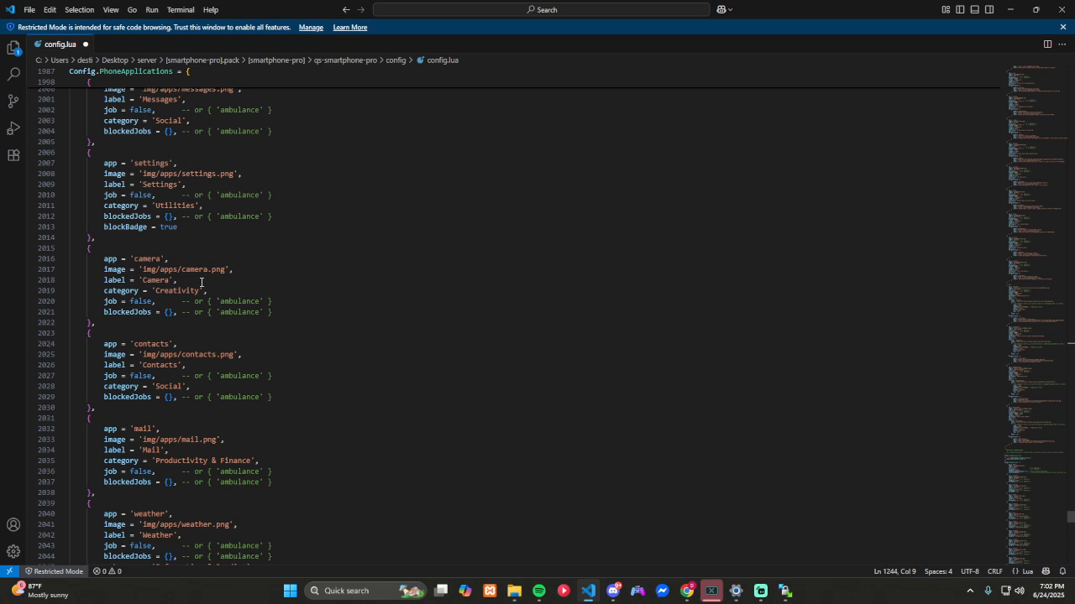
scroll(201, 282, "down", 10)
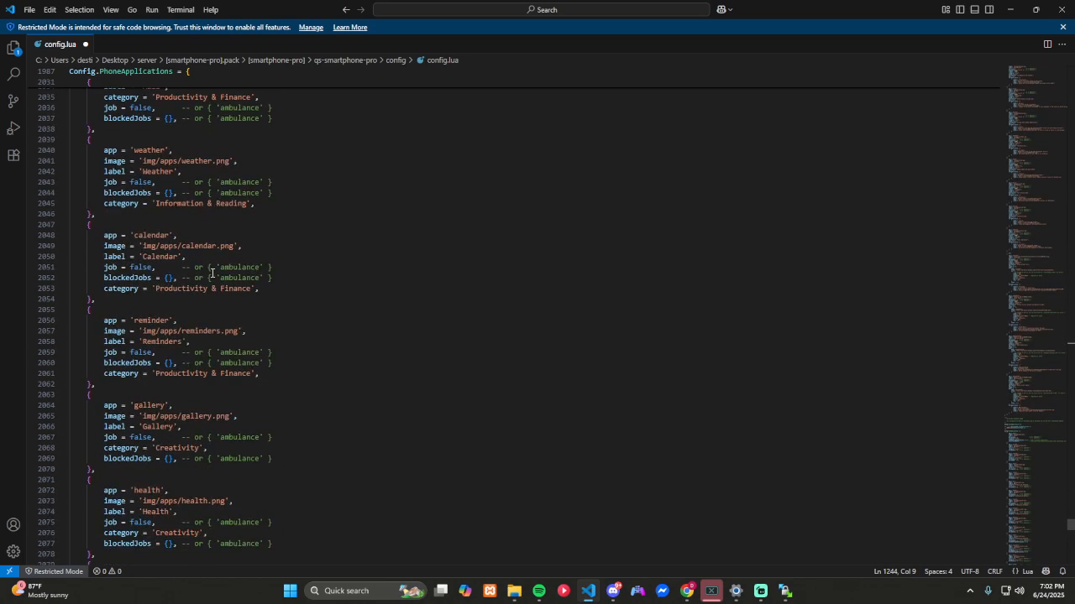
scroll(212, 273, "down", 18)
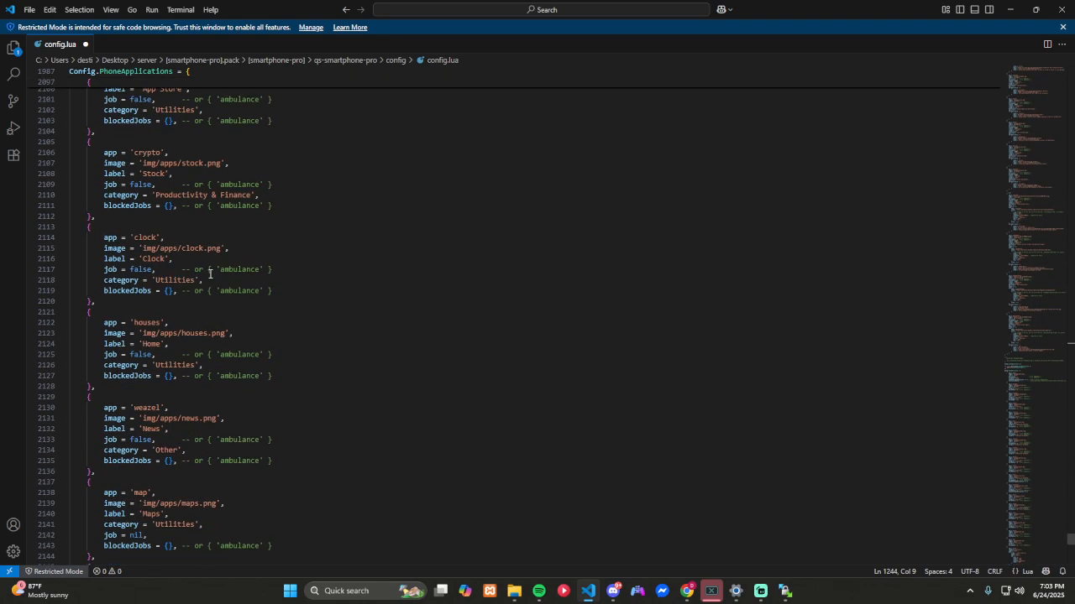
scroll(210, 273, "down", 20)
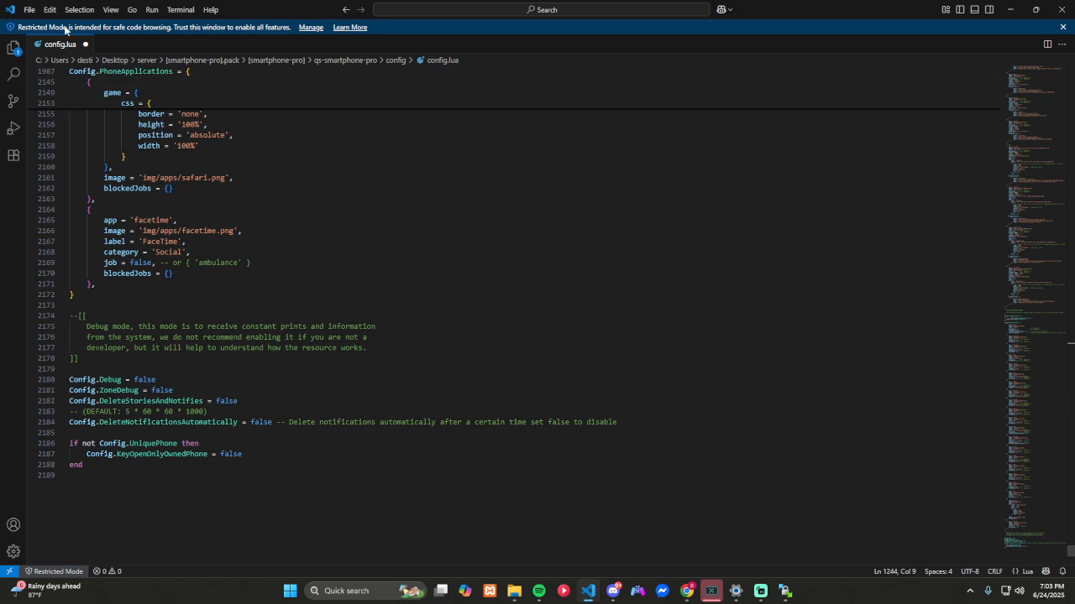
Step: Save config.lua, close the code editor, and return to the local [smartphone-pro].pack folder in File Explorer
left_click(28, 9)
left_click(85, 206)
left_click(1062, 10)
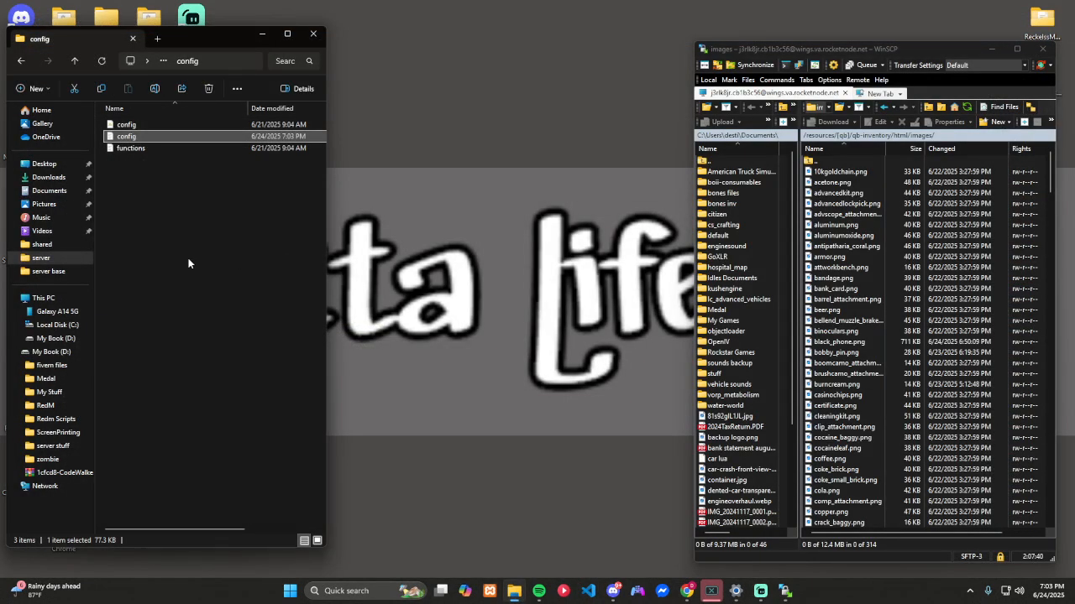
key("alt+Left")
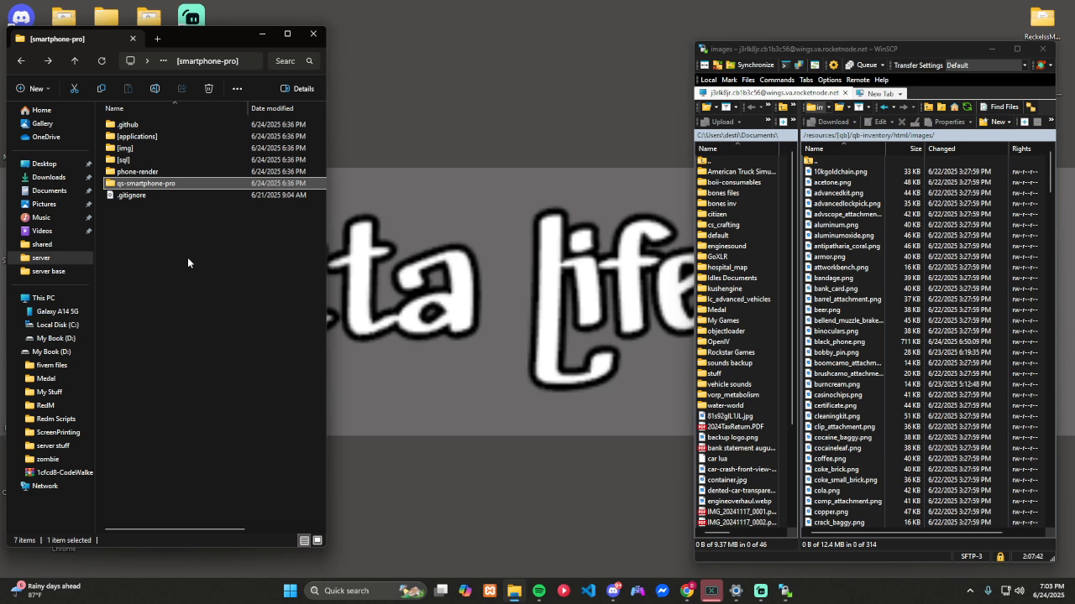
key("alt+Left")
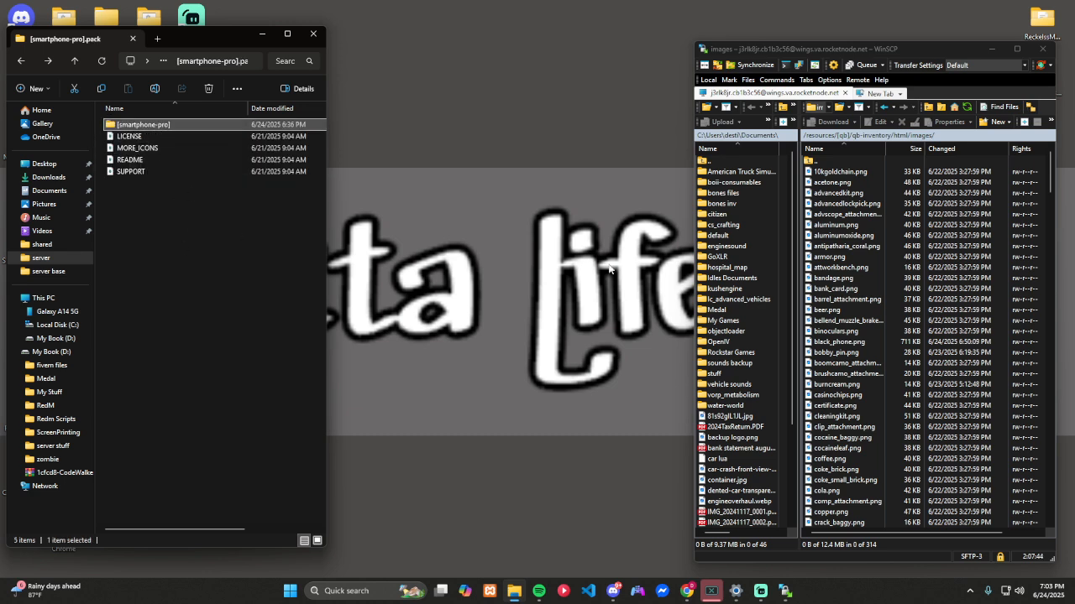
Step: Switch to WinSCP and open the server's /resources/[modules] folder
left_click(846, 260)
key("BackSpace")
key("BackSpace")
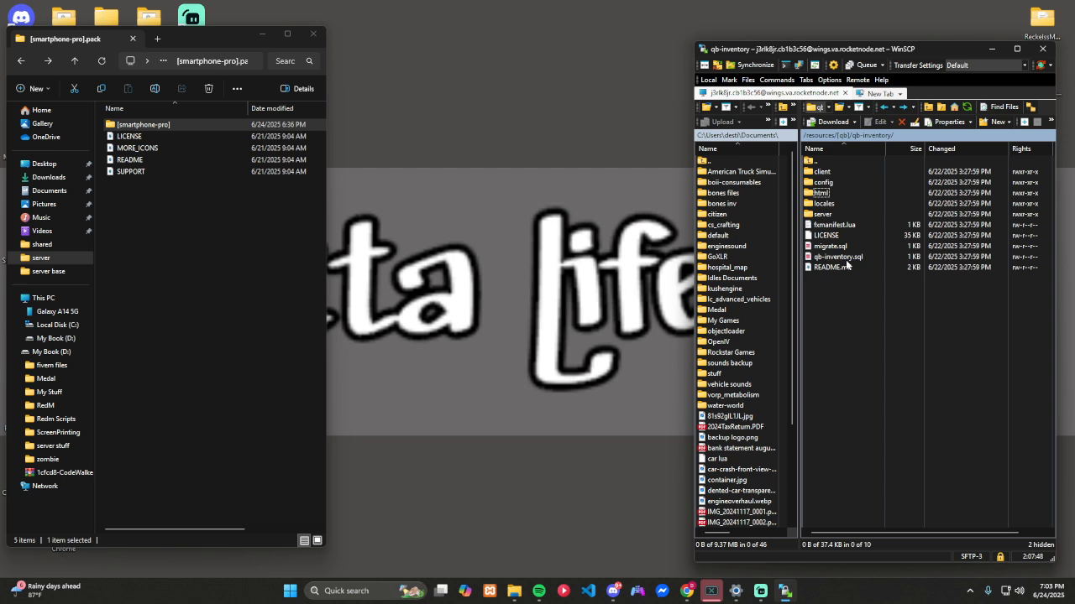
key("BackSpace")
key("BackSpace")
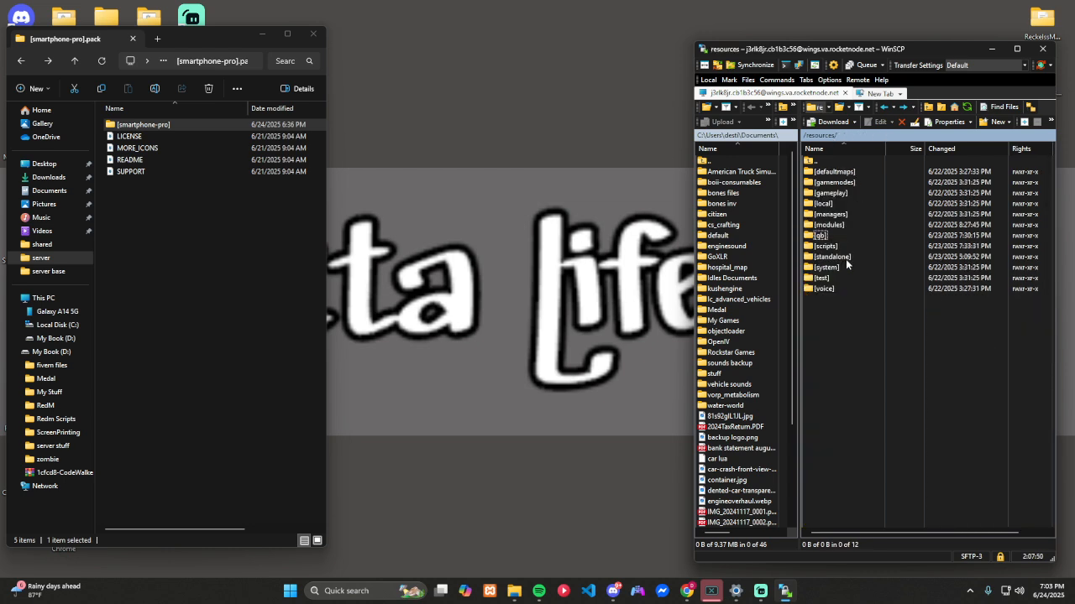
double_click(844, 227)
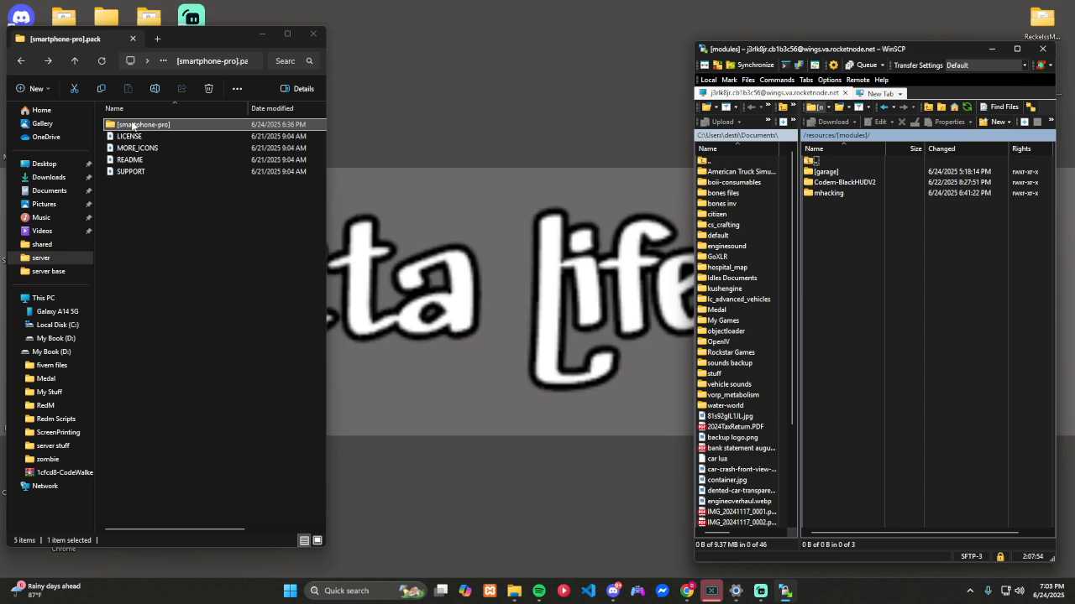
Step: Upload the local [smartphone-pro] folder to the server's /resources/[modules] folder
left_click_drag(133, 125, 808, 214)
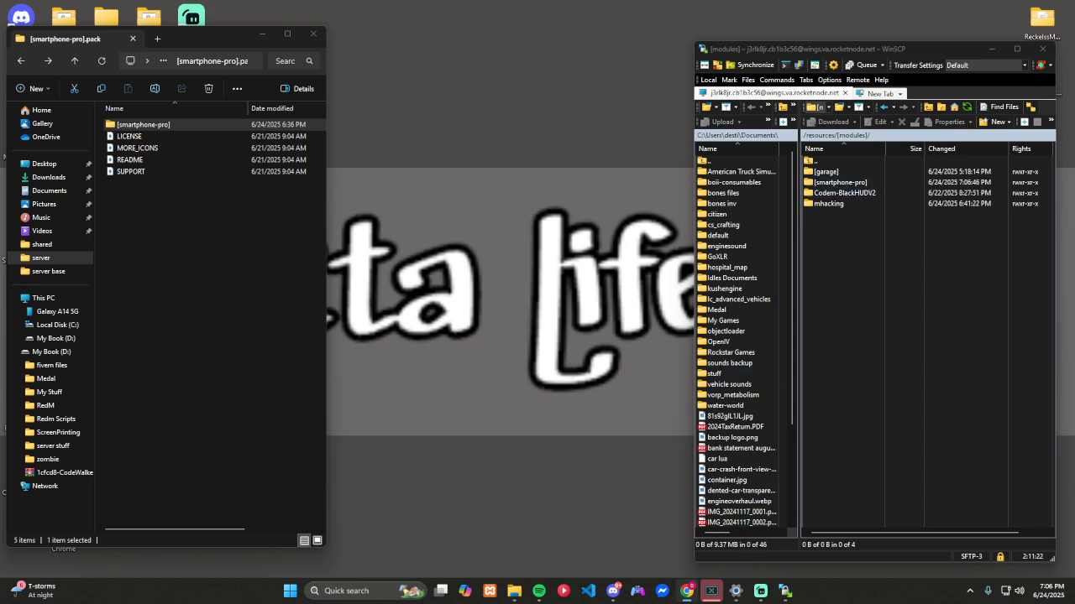
Step: Switch to txAdmin, restart the GettaLifeRP server, and check the live console for the startup of qs-smartphone-pro
left_click(686, 591)
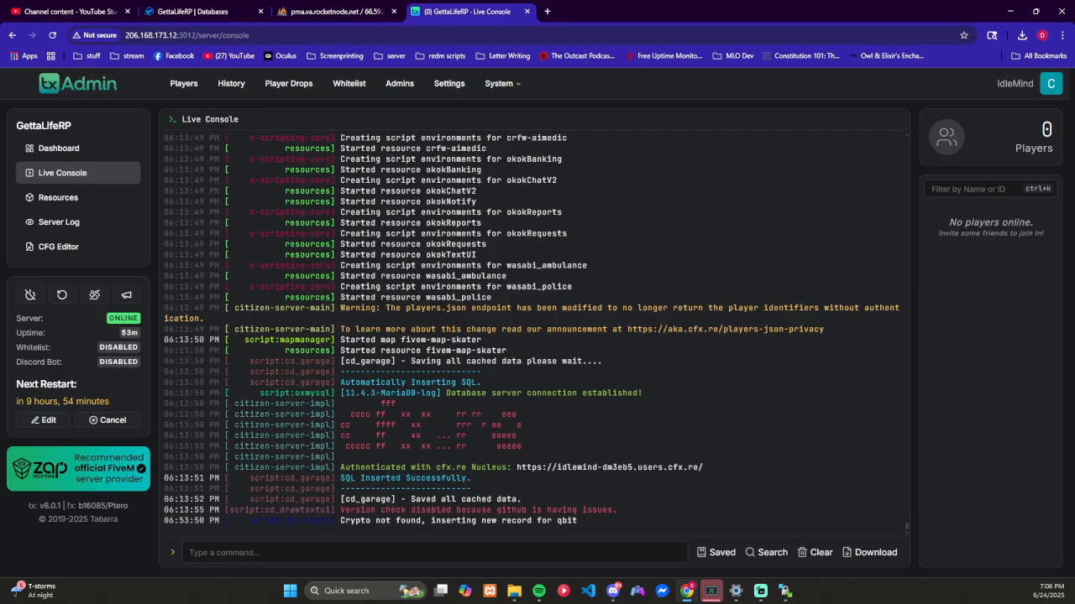
left_click(84, 197)
left_click(94, 173)
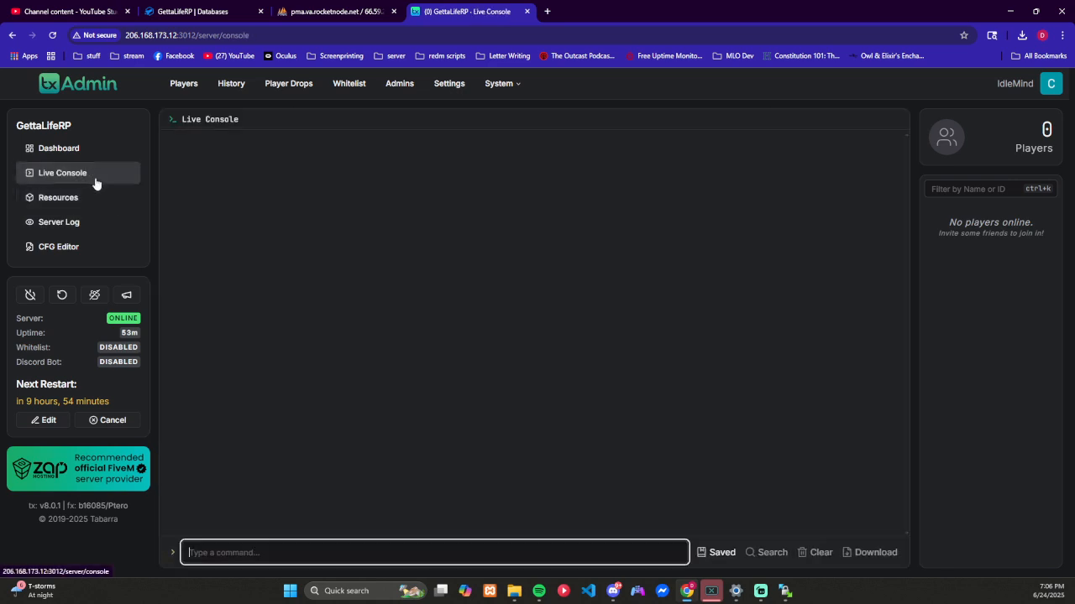
left_click(61, 295)
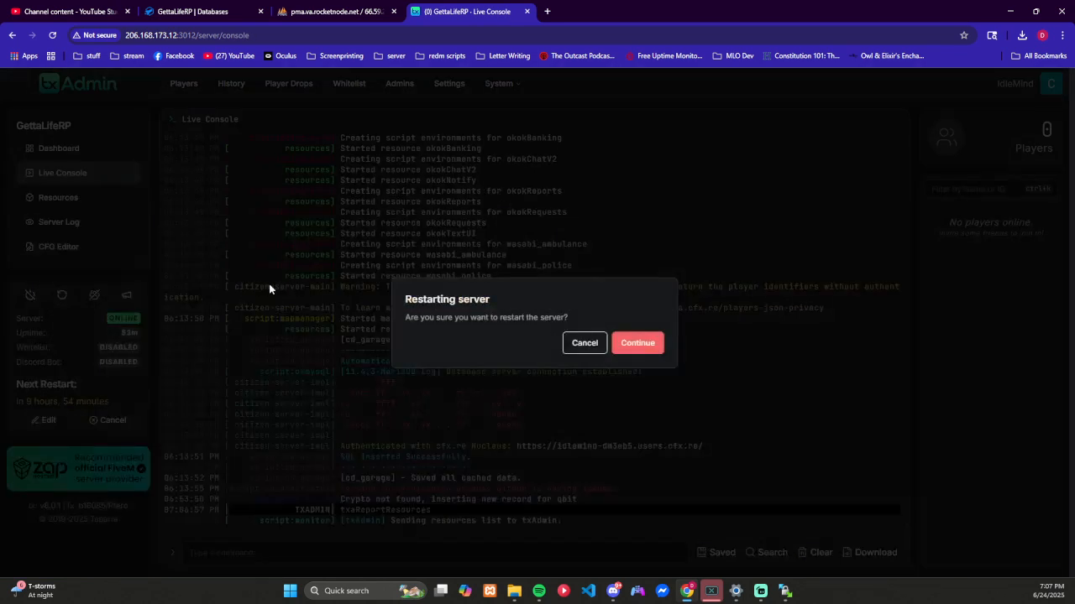
left_click(637, 343)
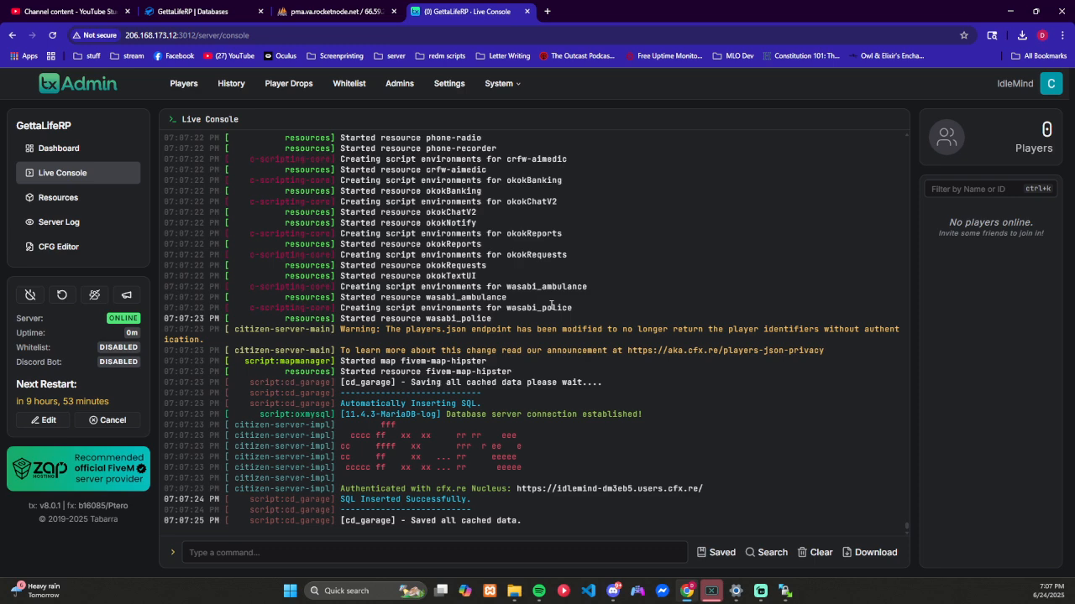
scroll(550, 305, "up", 2)
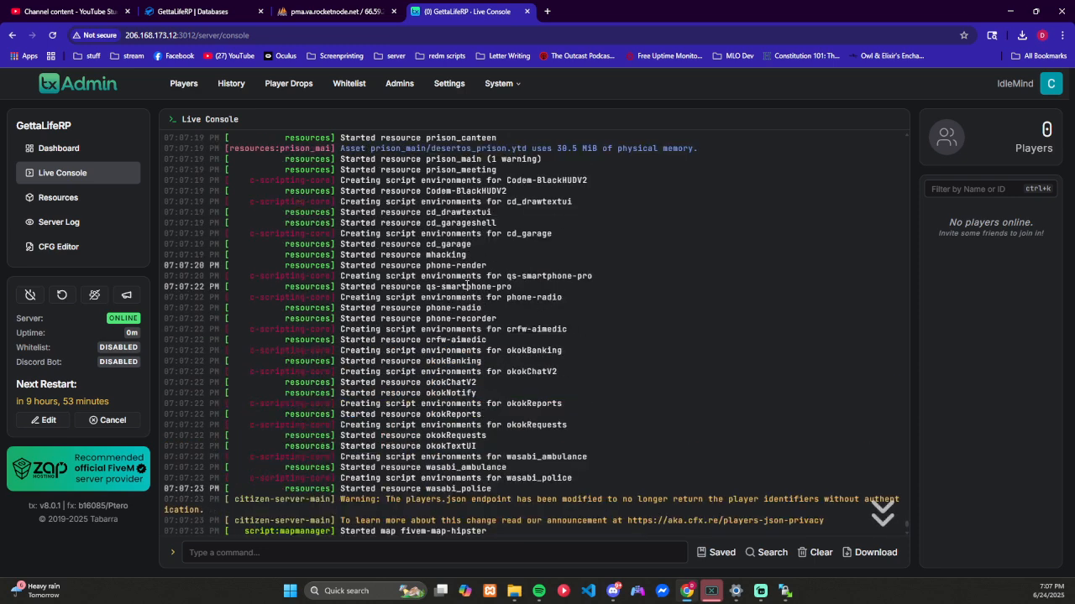
scroll(556, 296, "down", 2)
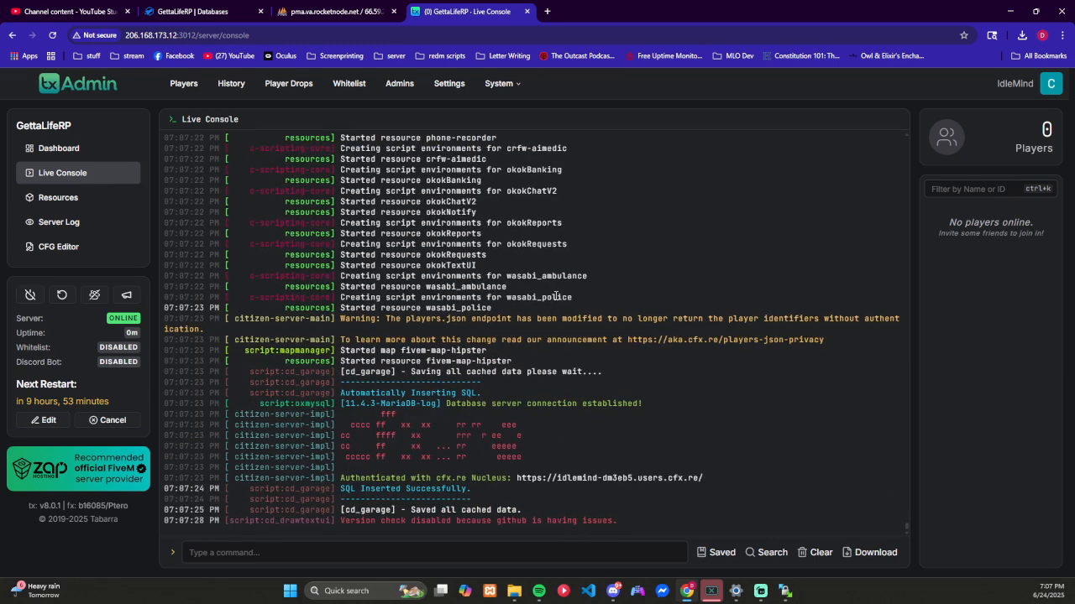
Step: Switch to FiveM, connect to the GettaLifeRP server, and spawn the existing law enforcement character at Legion Square
left_click(1010, 12)
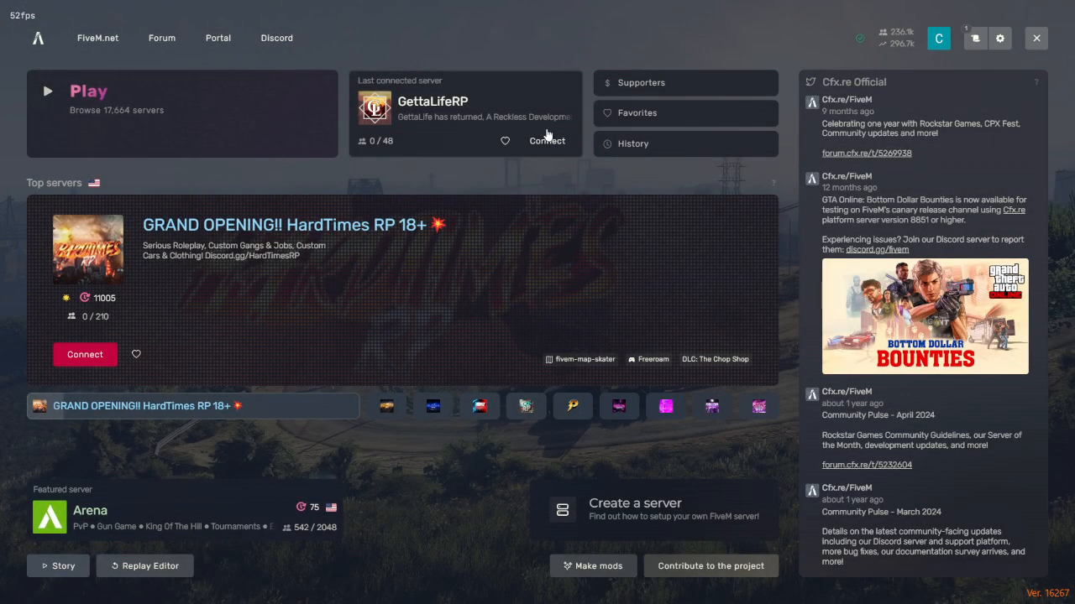
left_click(547, 141)
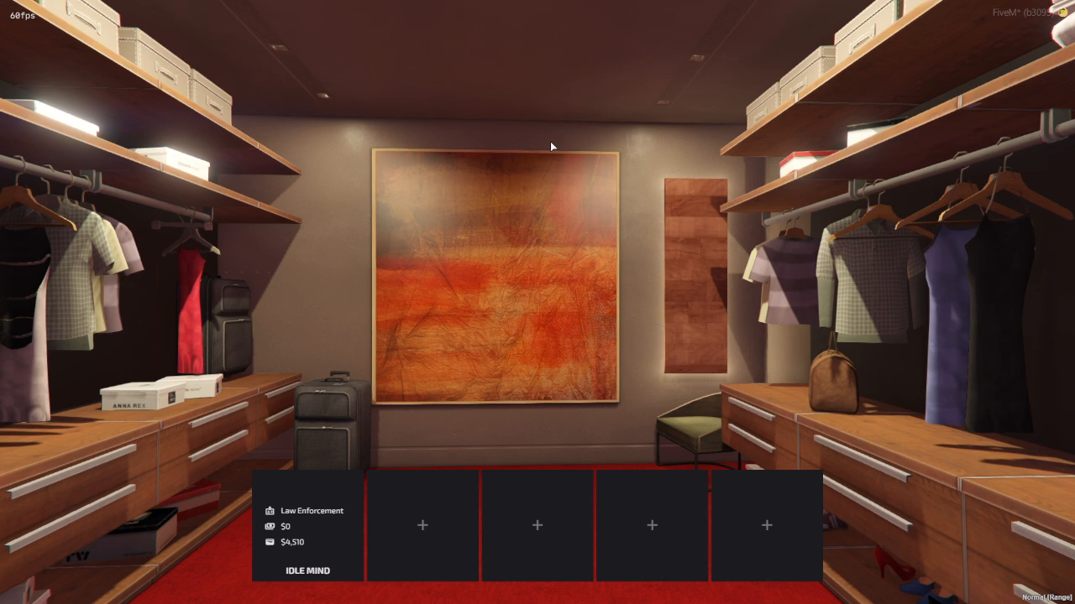
left_click(315, 499)
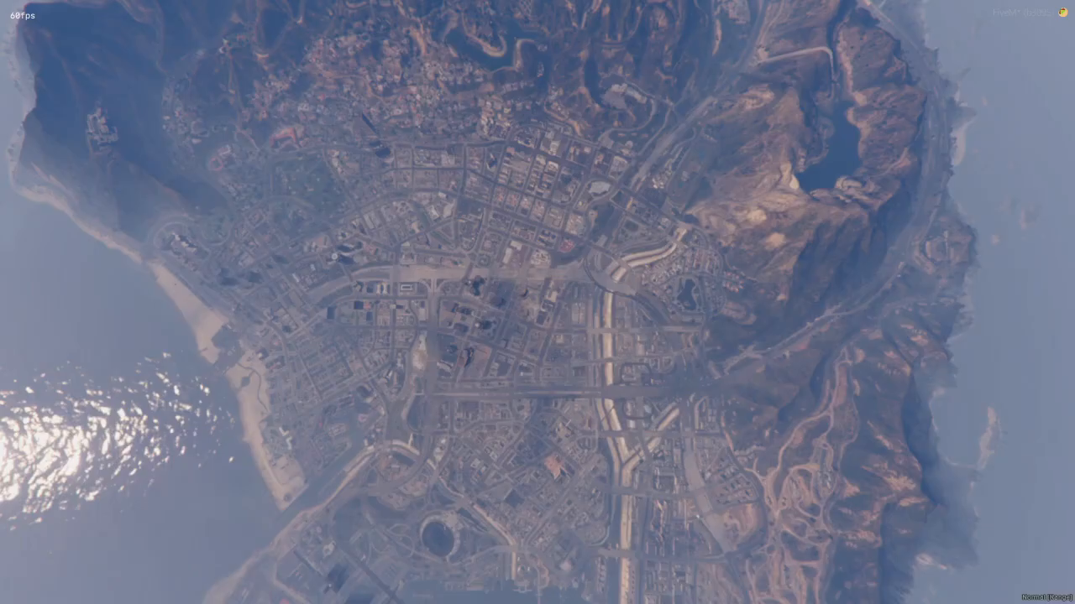
left_click(209, 224)
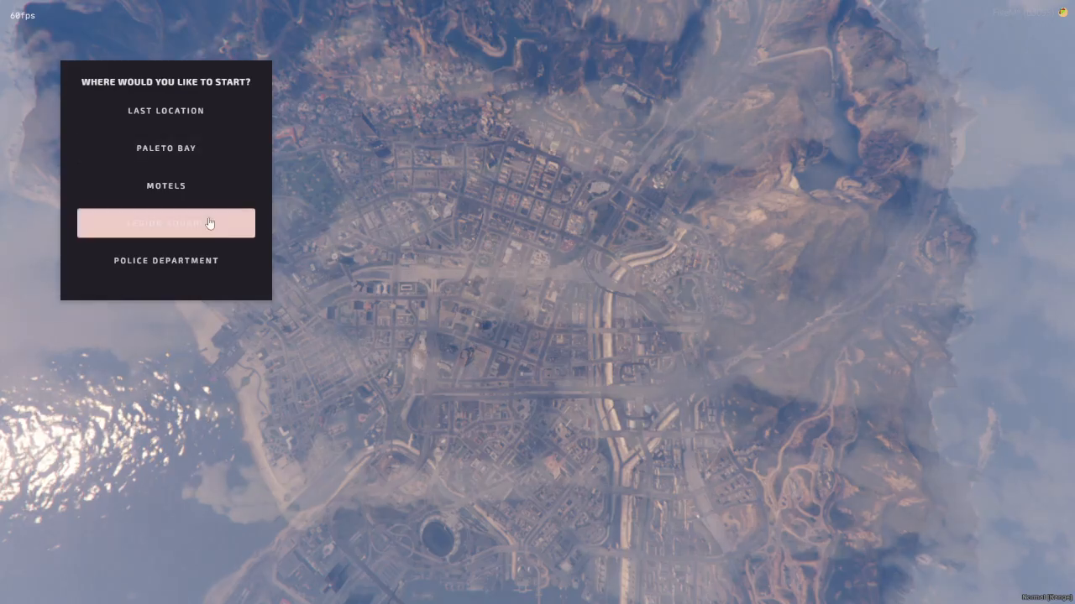
left_click(233, 308)
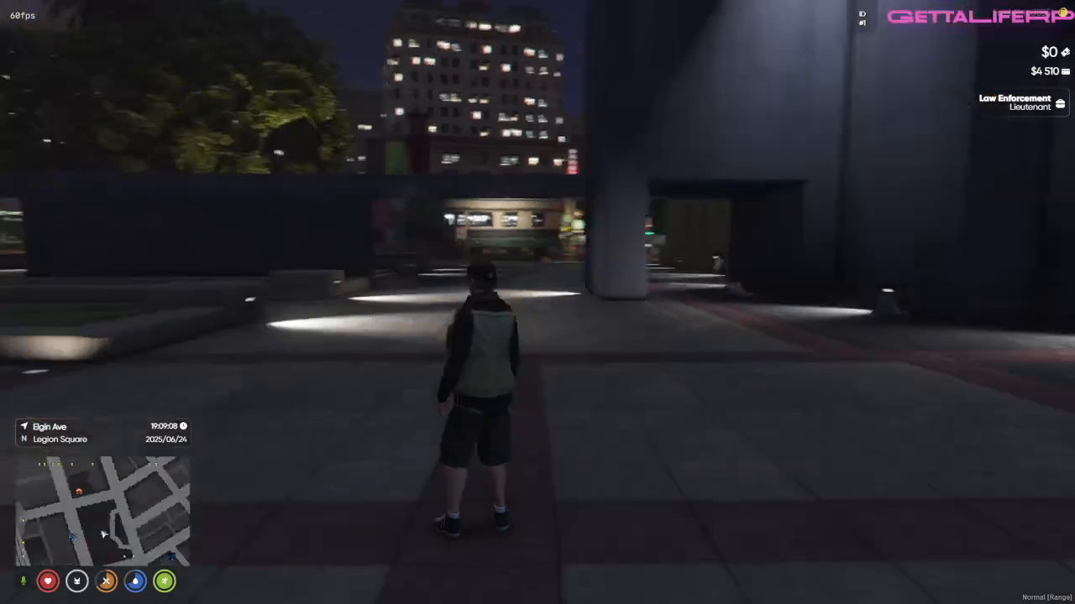
key("w")
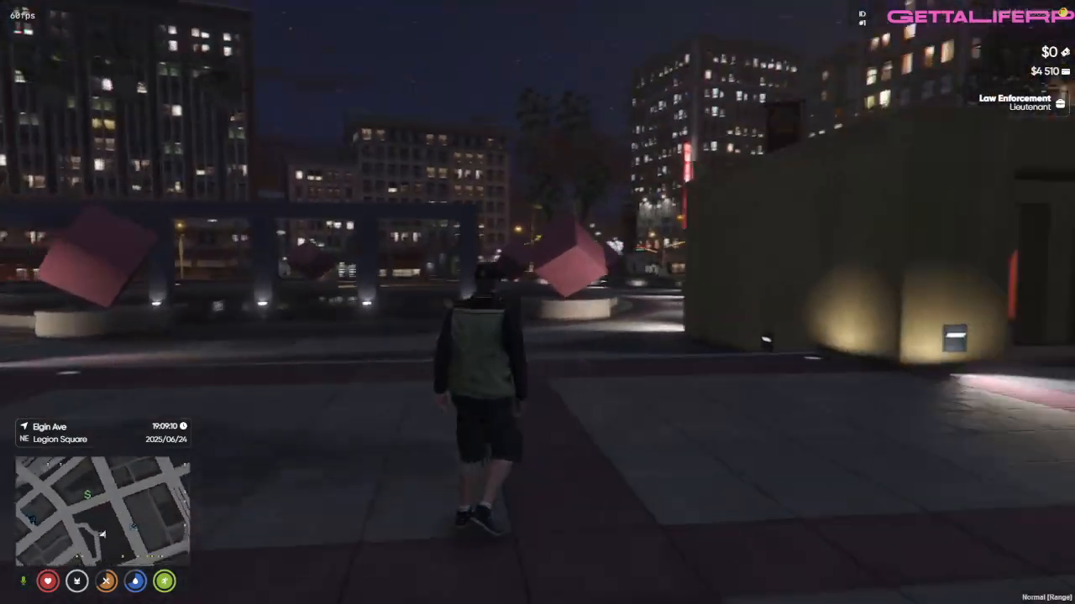
key("shift")
key("d")
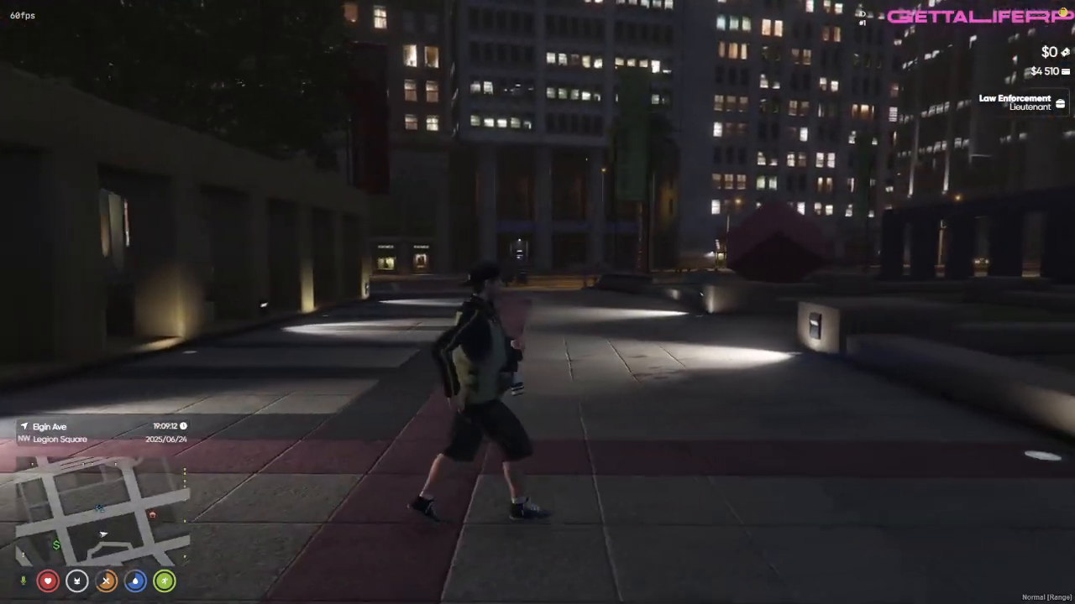
key("w")
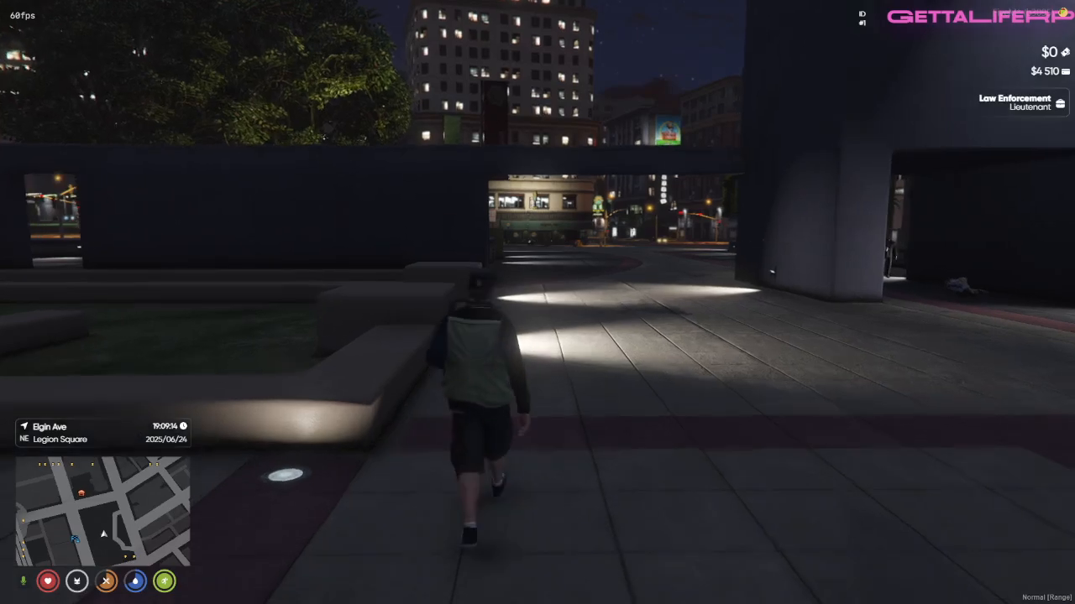
key("s")
key("d")
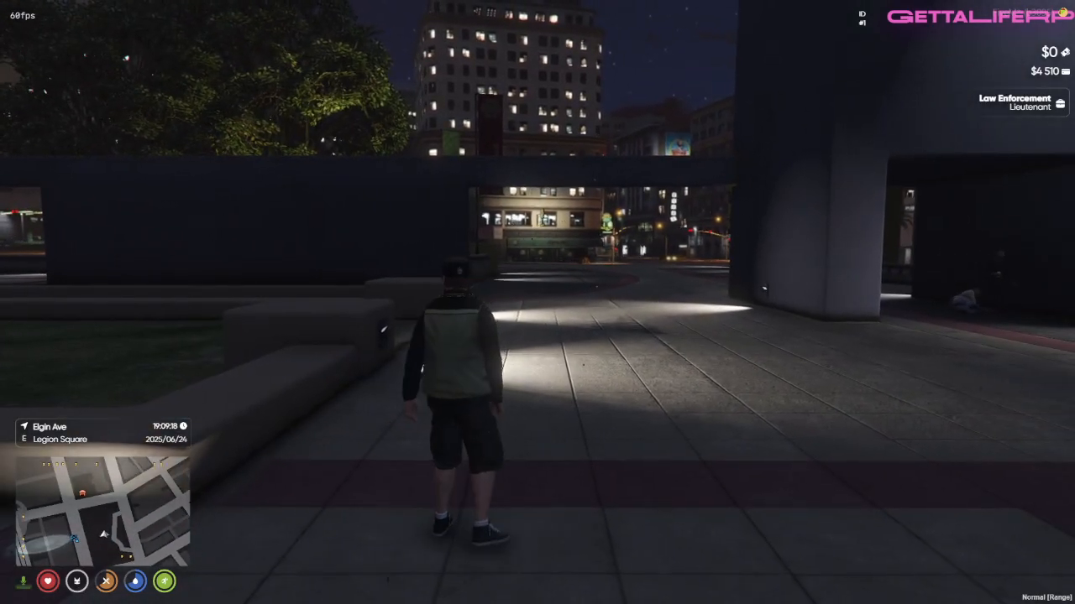
Step: Check the in-game client console for the phone scripts' loading messages, and close it again
key("F8")
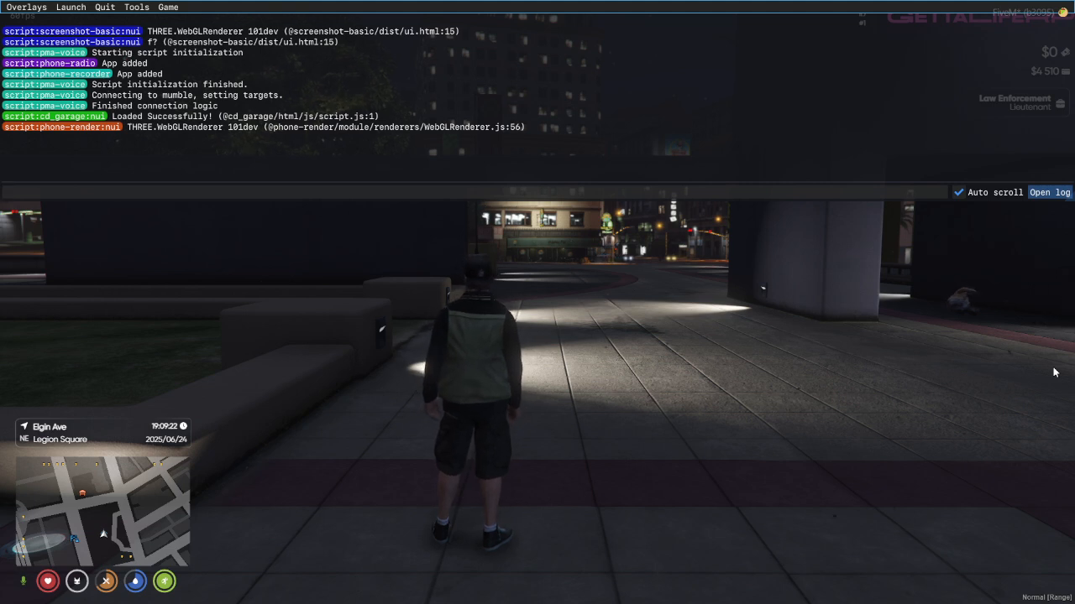
key("F8")
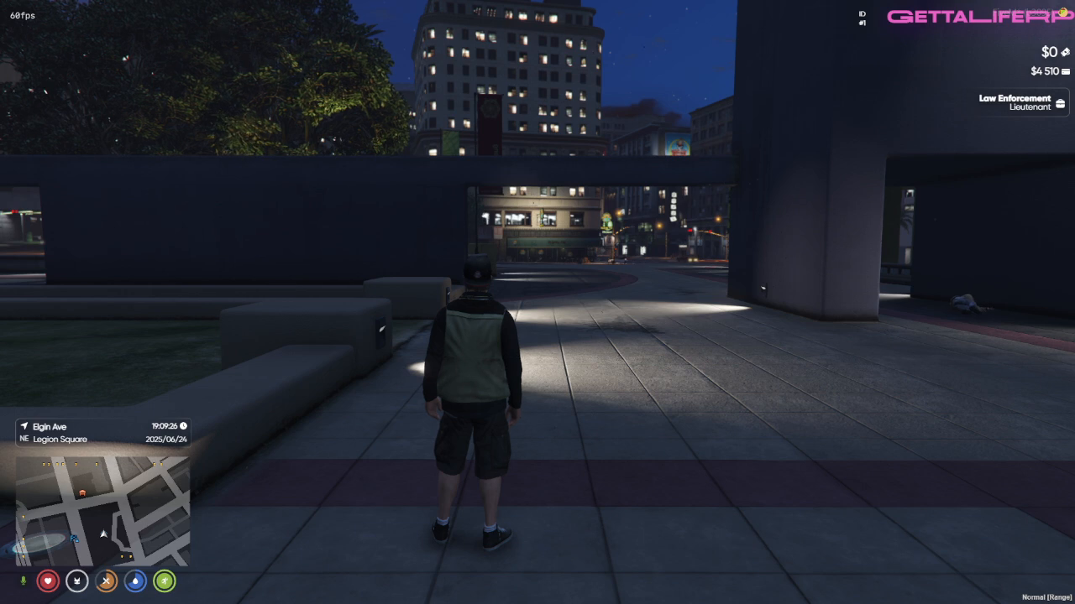
Step: Open the in-game smartphone and go through its quick start and privacy pages, leaving Face ID to set up later
key("m")
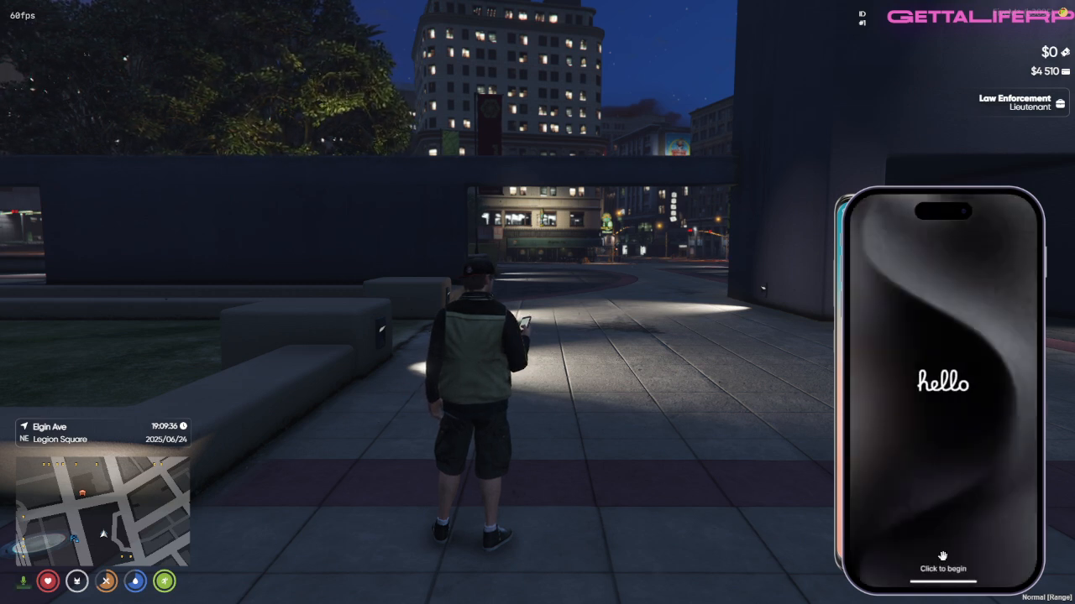
left_click(954, 576)
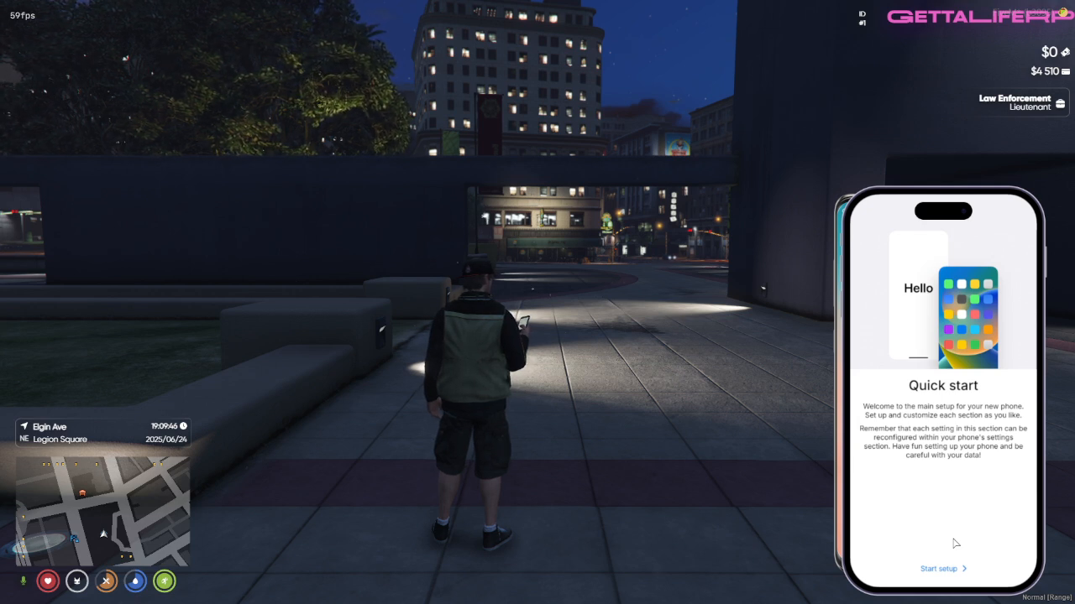
left_click(952, 571)
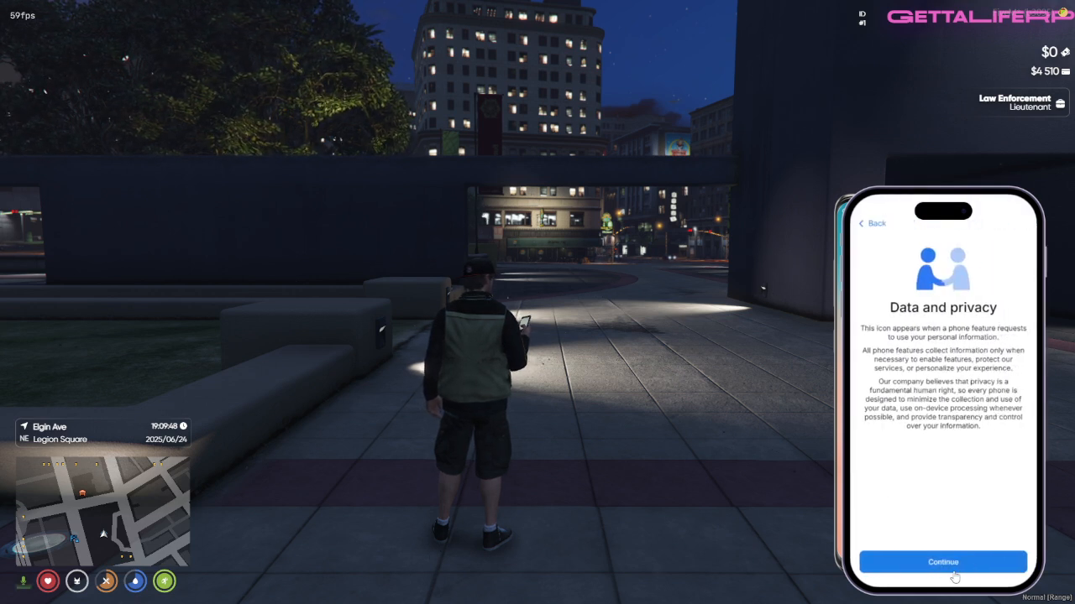
left_click(953, 572)
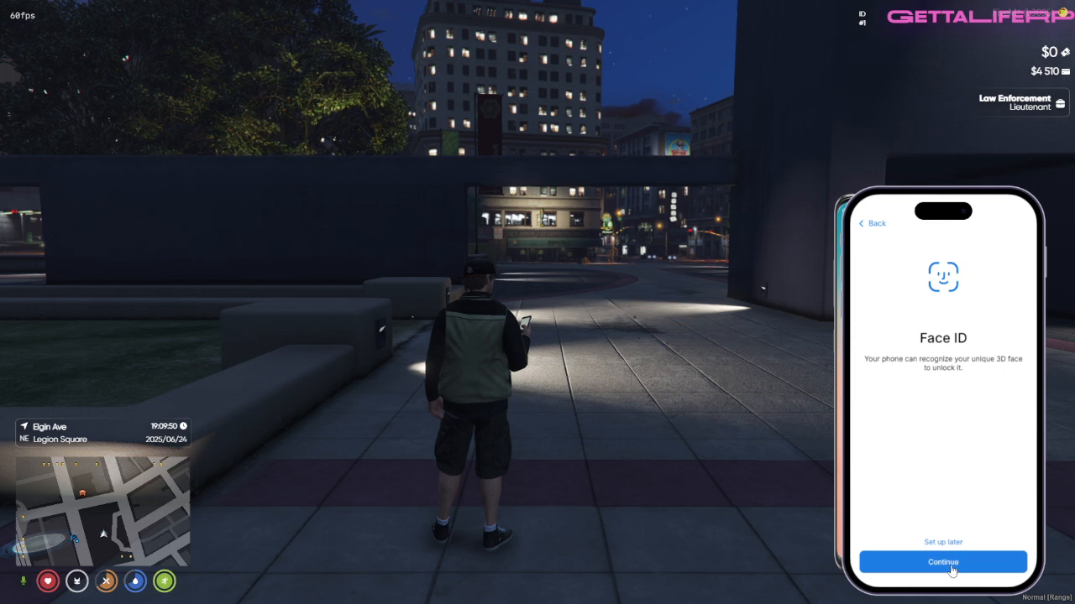
left_click(943, 543)
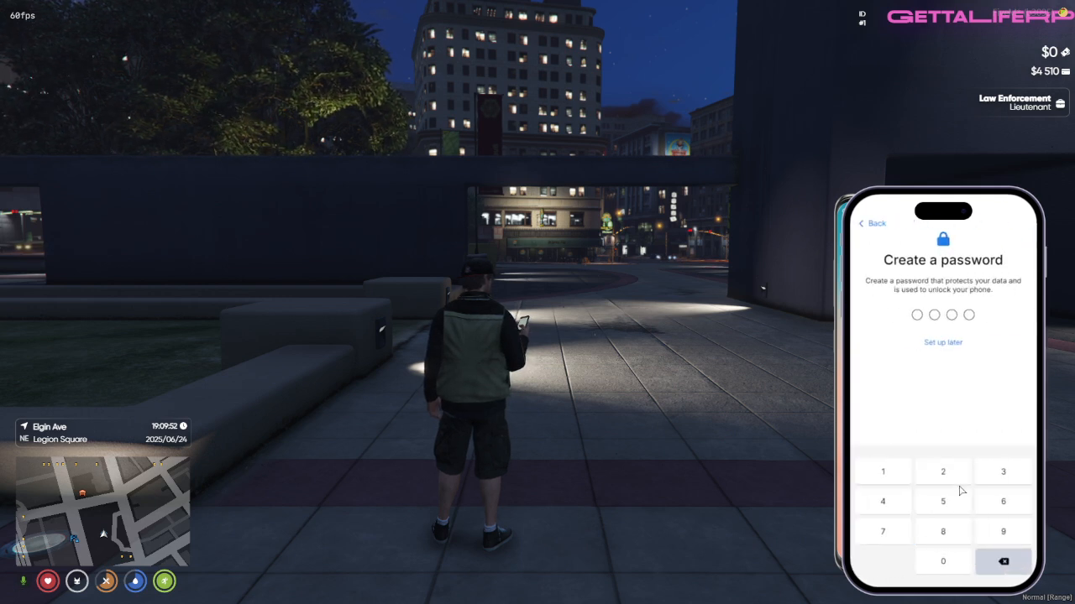
Step: Create the phone's four-digit unlock password and confirm the password change
left_click(890, 471)
left_click(945, 473)
left_click(990, 472)
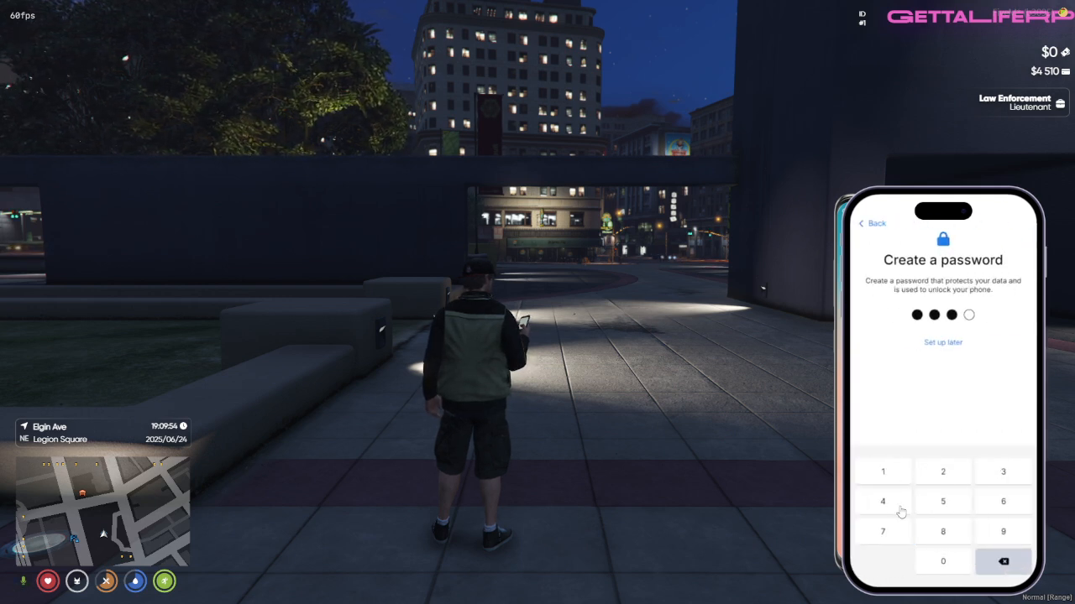
left_click(900, 512)
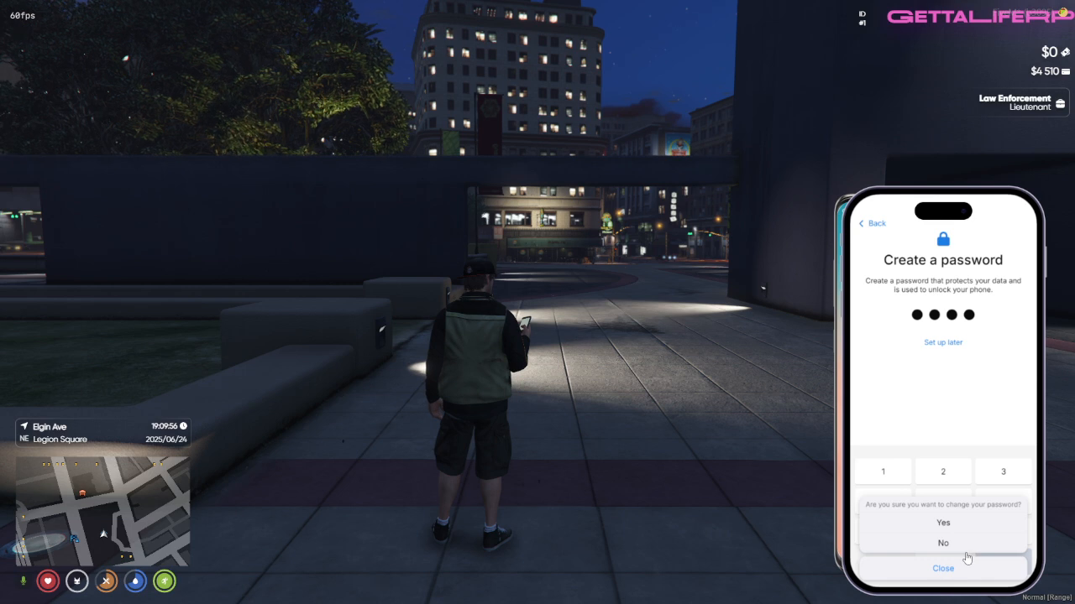
left_click(940, 524)
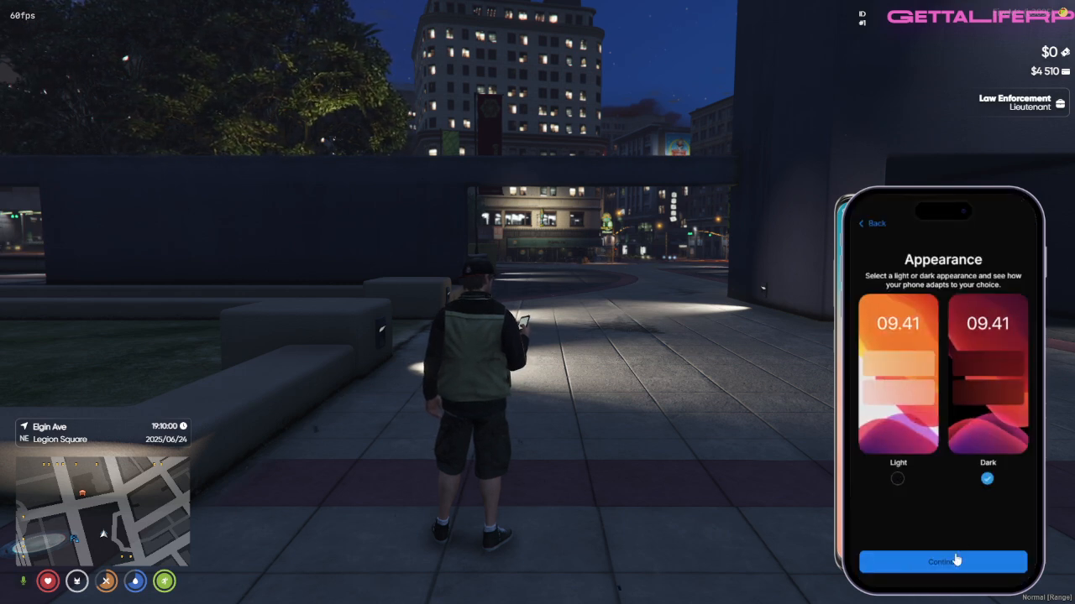
Step: Finish the phone setup with the Dark appearance and unlock the phone by entering its password
left_click(956, 561)
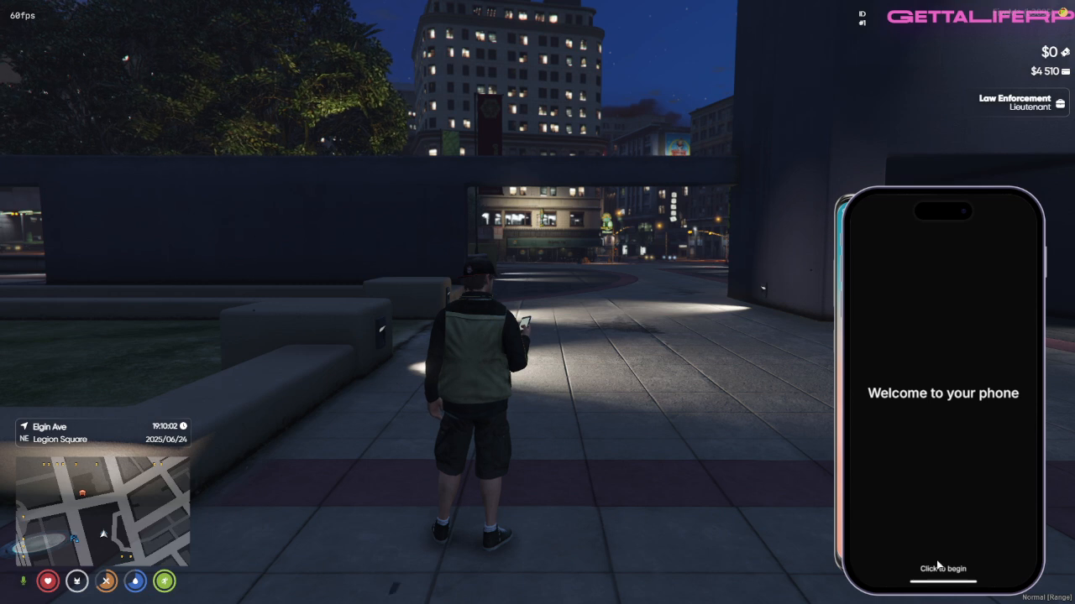
left_click(936, 571)
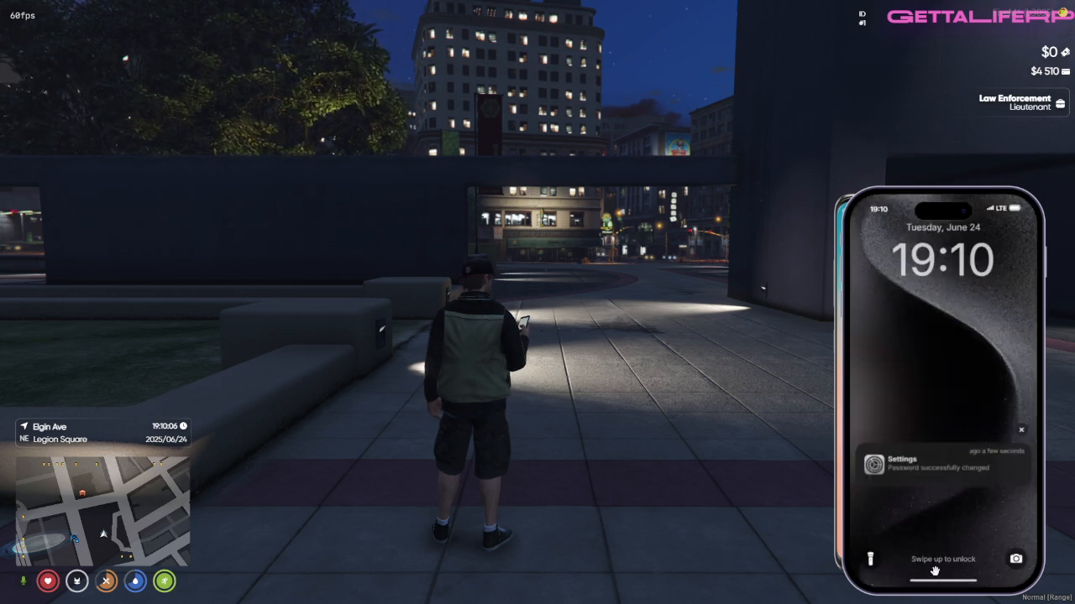
left_click(939, 573)
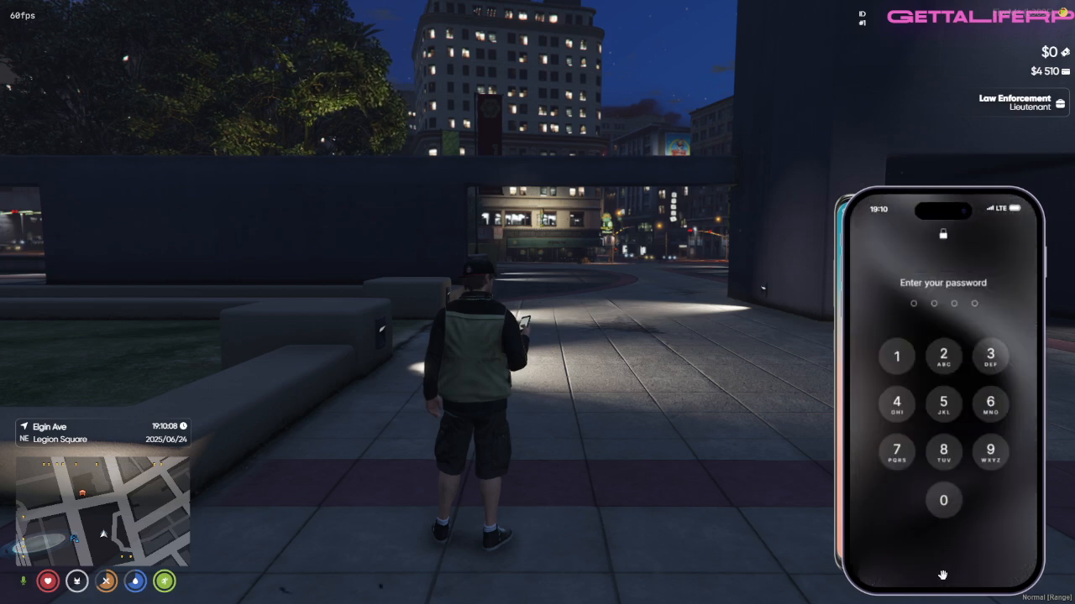
left_click(896, 363)
left_click(944, 362)
left_click(990, 357)
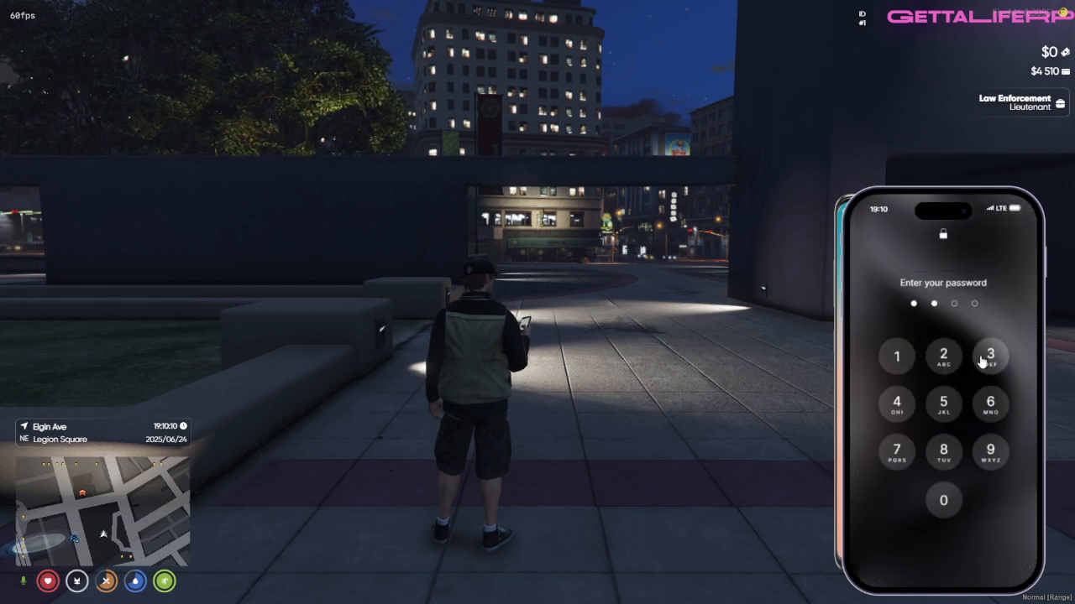
left_click(898, 398)
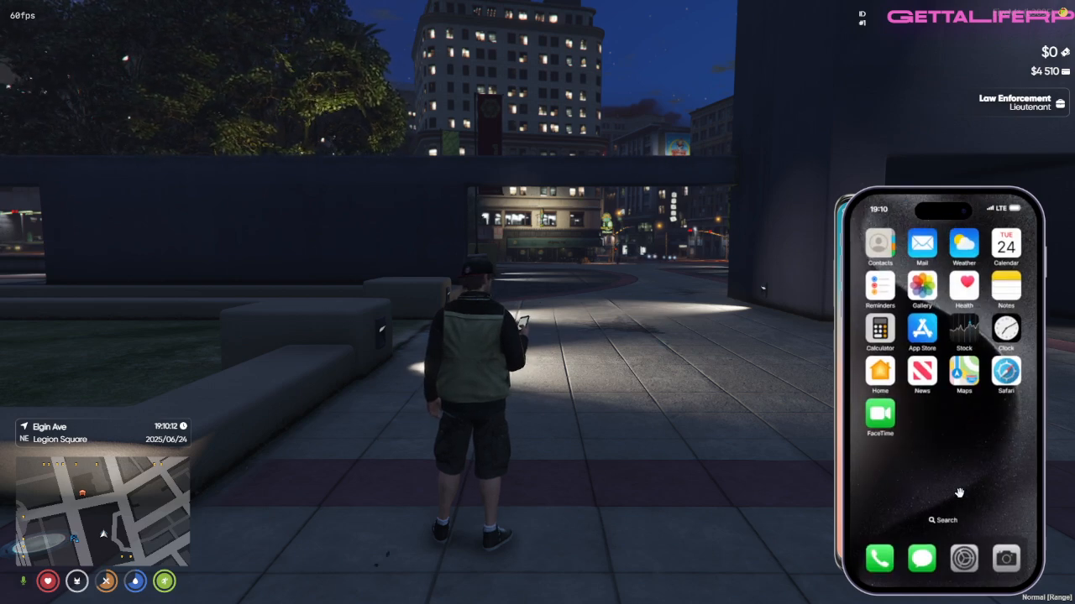
Step: Close both overlapping phones and exit the game with the console command quit
key("Escape")
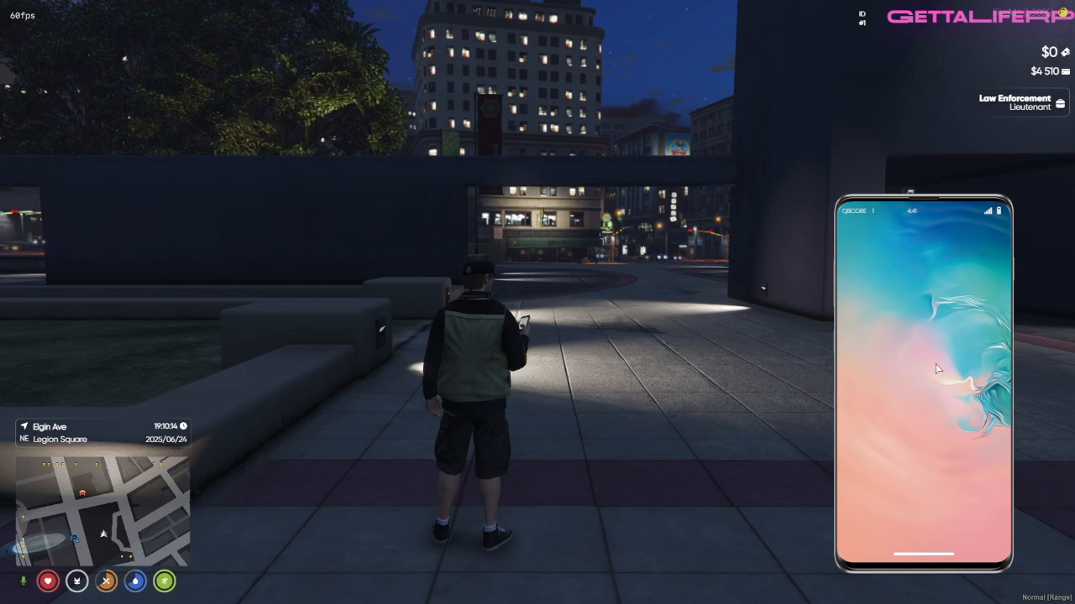
key("Escape")
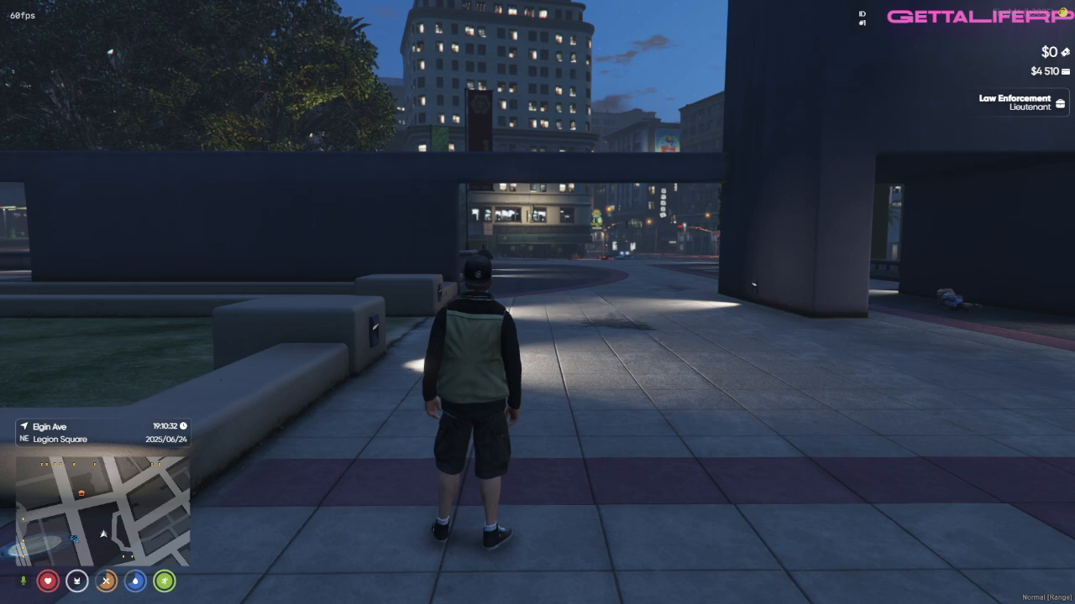
left_click(632, 338)
key("F8")
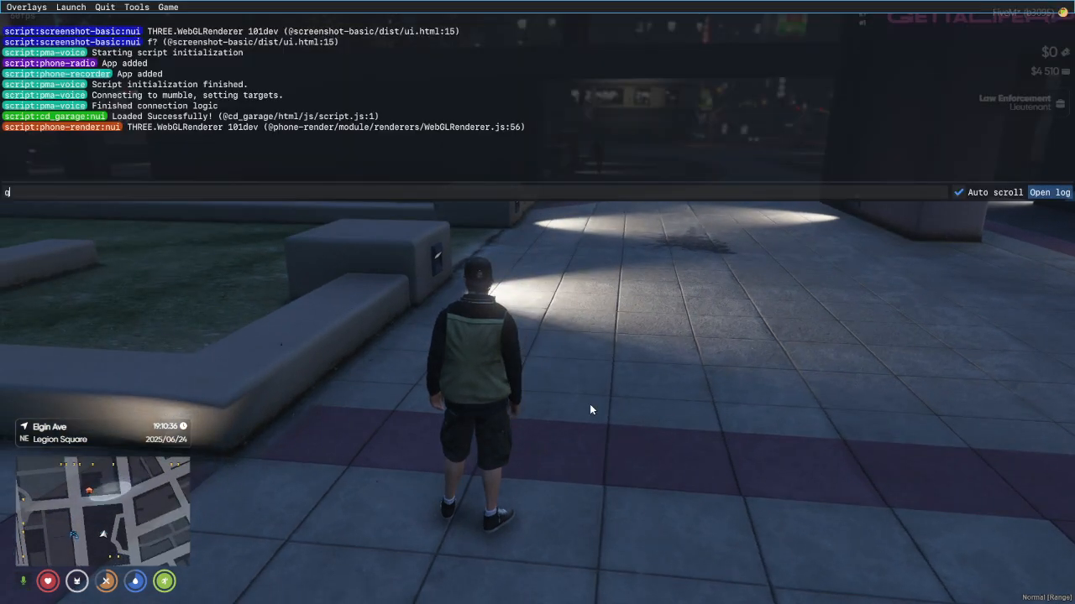
type("quit")
key("Return")
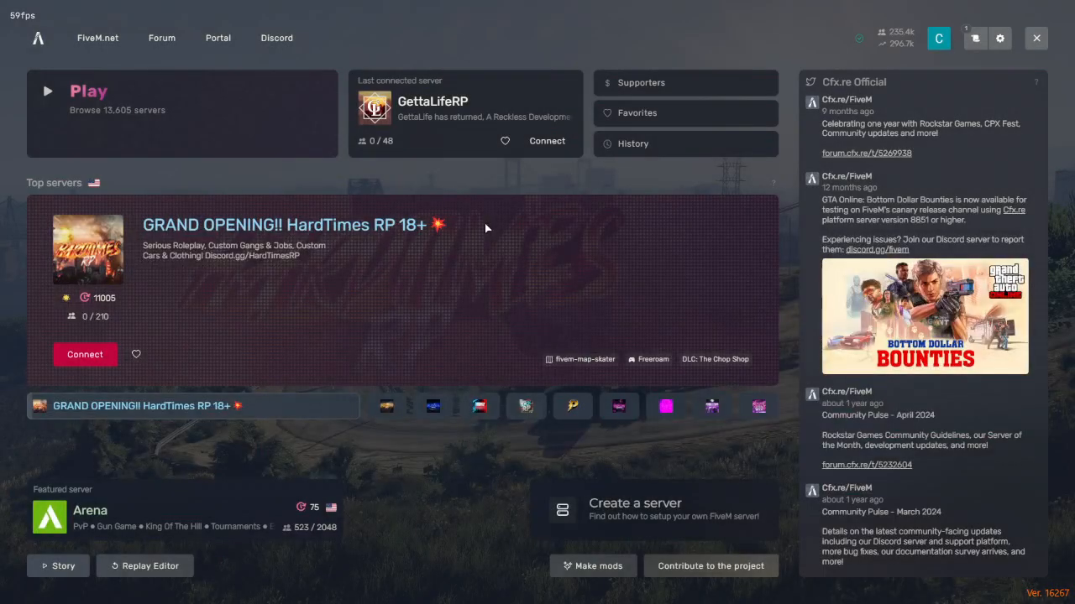
Step: Reconnect to the GettaLifeRP server, load the existing Law Enforcement character and spawn at the last location
left_click(548, 143)
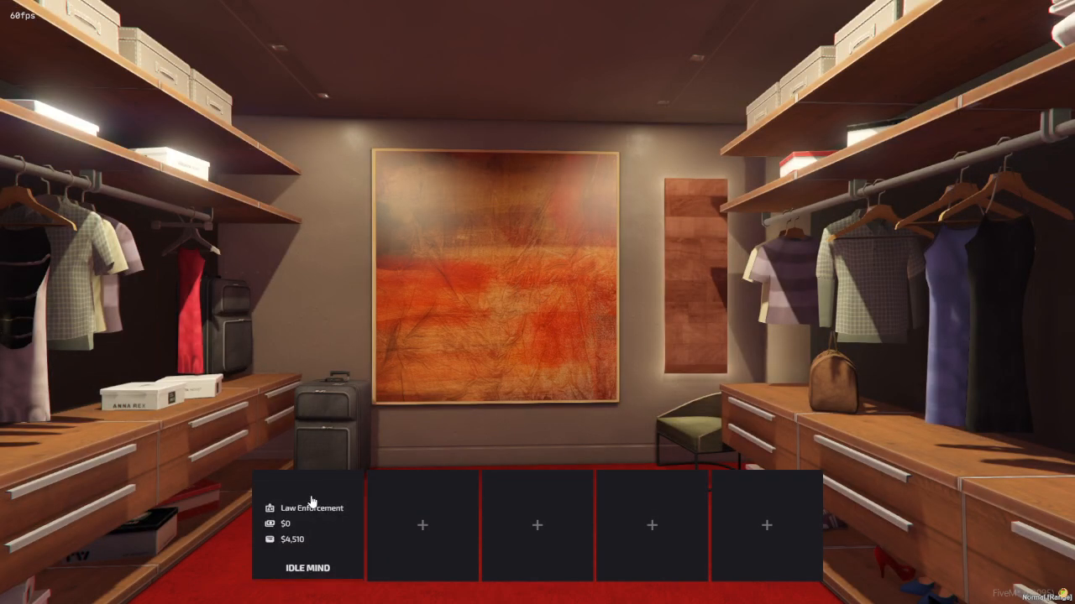
left_click(284, 507)
left_click(265, 484)
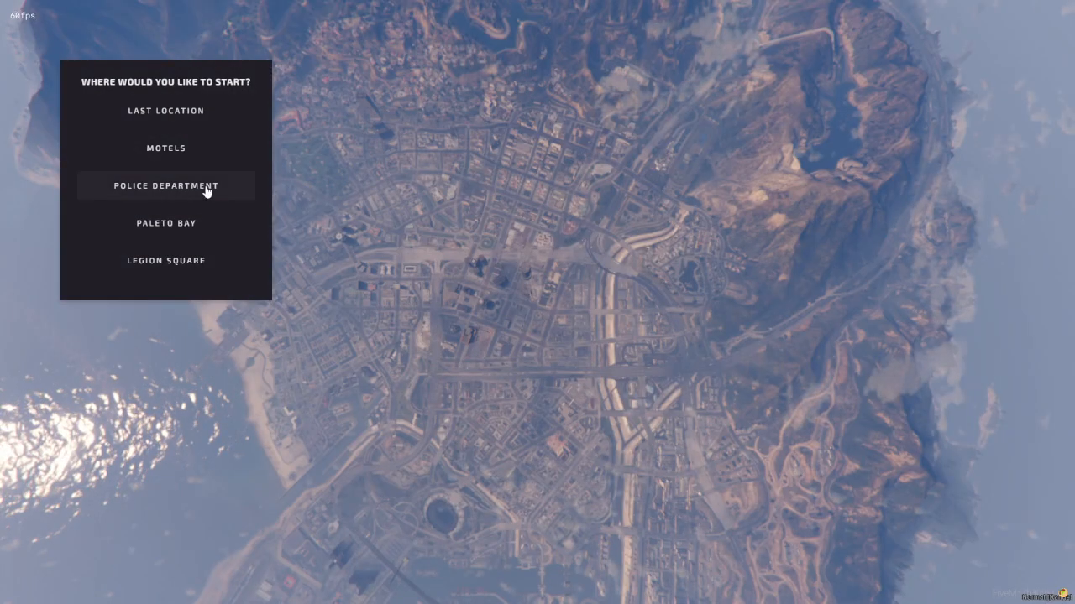
left_click(165, 112)
left_click(221, 302)
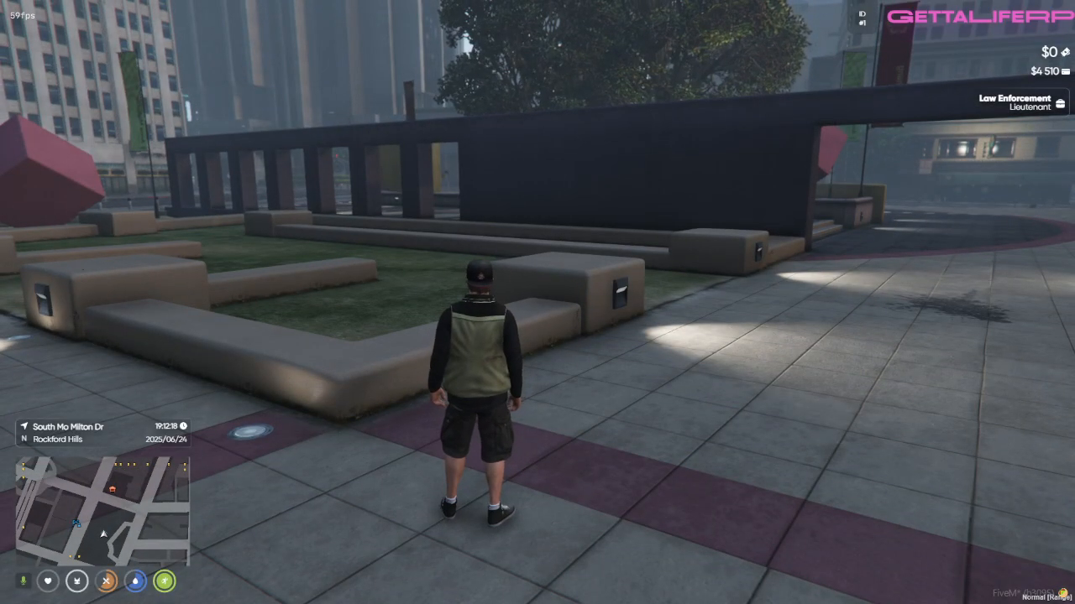
Step: Check the in-game client console for script errors, close it and bring up the smartphone
key("F8")
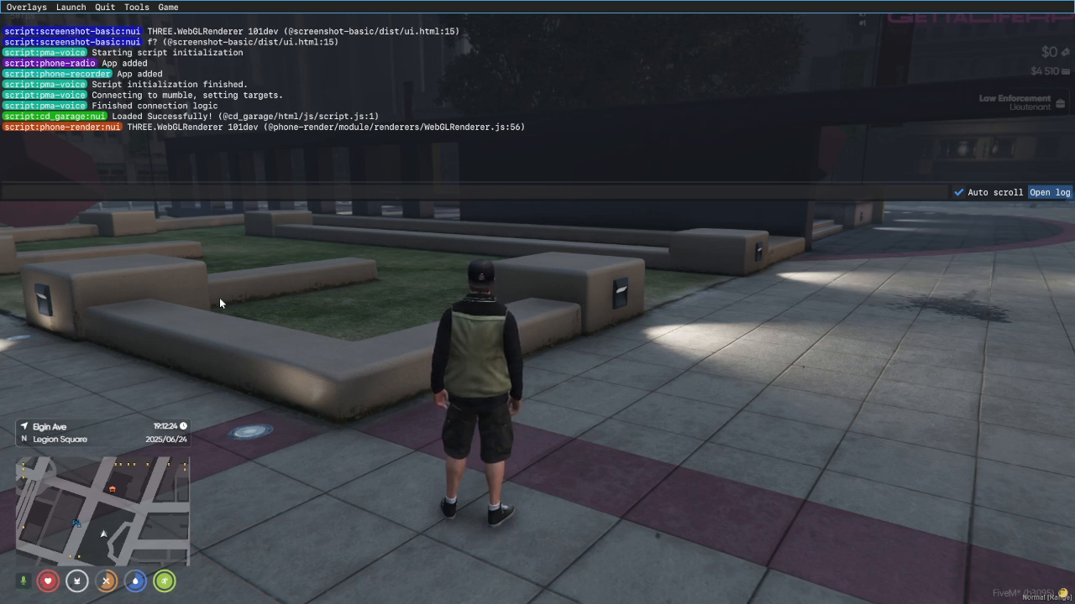
key("F8")
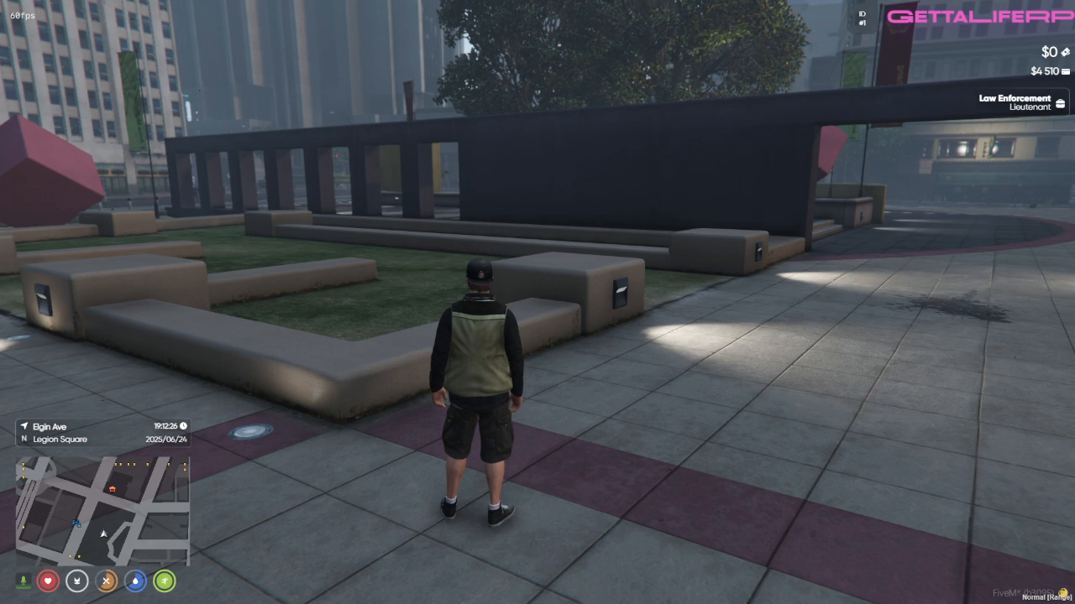
key("F1")
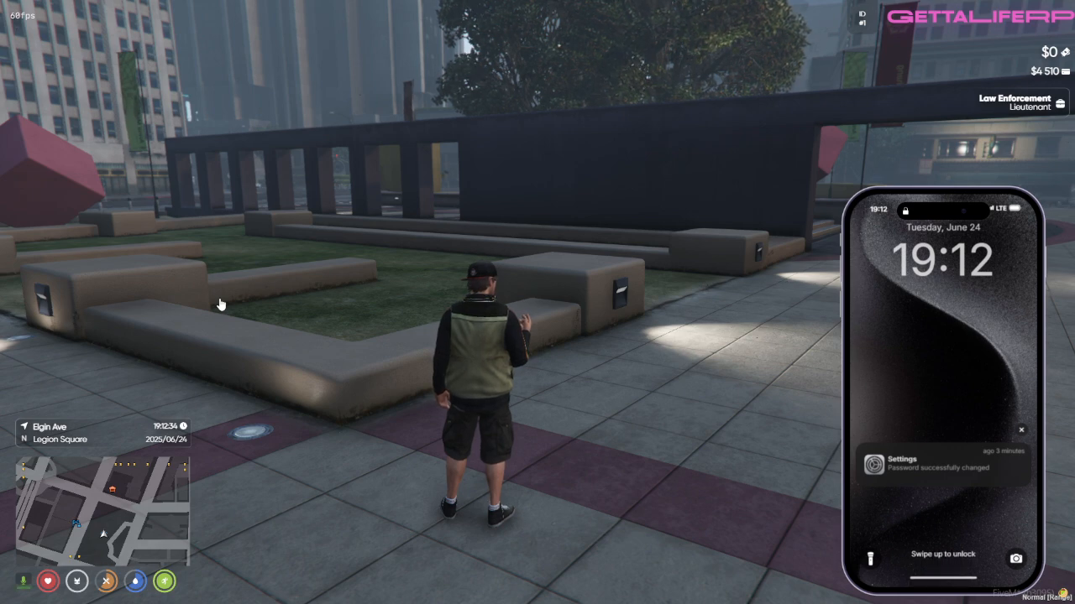
Step: Switch to the txAdmin live console to check the qs-smartphone-pro startup lines, then return to FiveM and recheck the client console
key("alt+Tab")
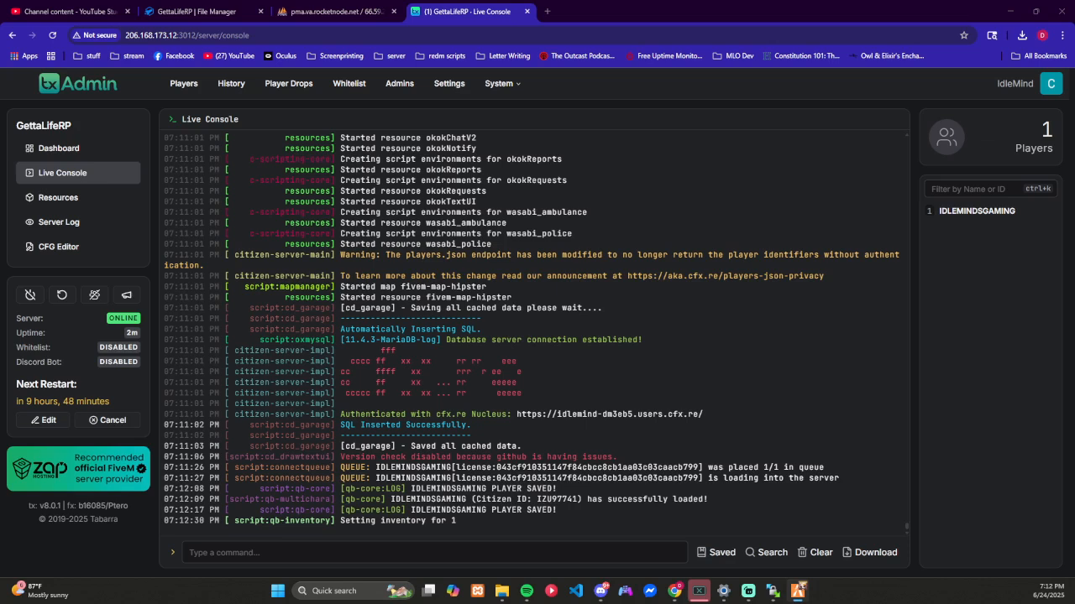
left_click(413, 449)
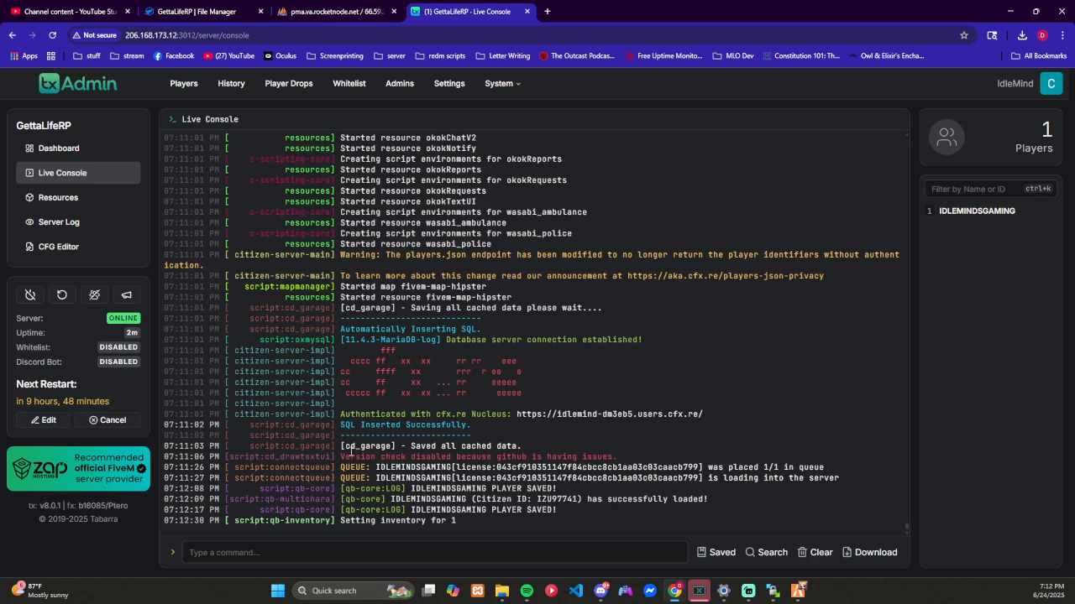
scroll(459, 387, "up", 2)
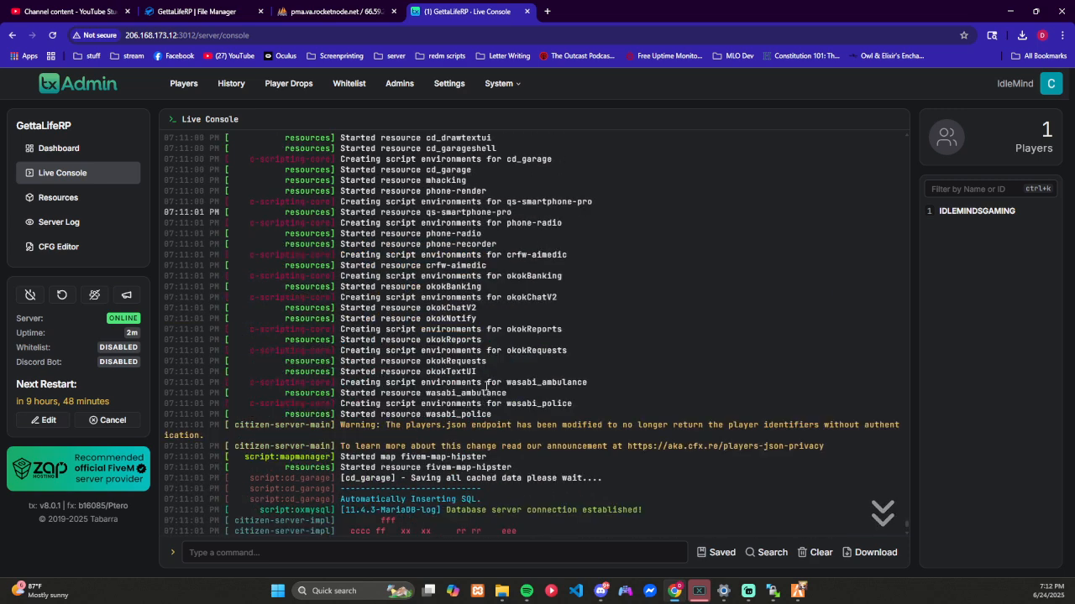
left_click_drag(342, 204, 613, 213)
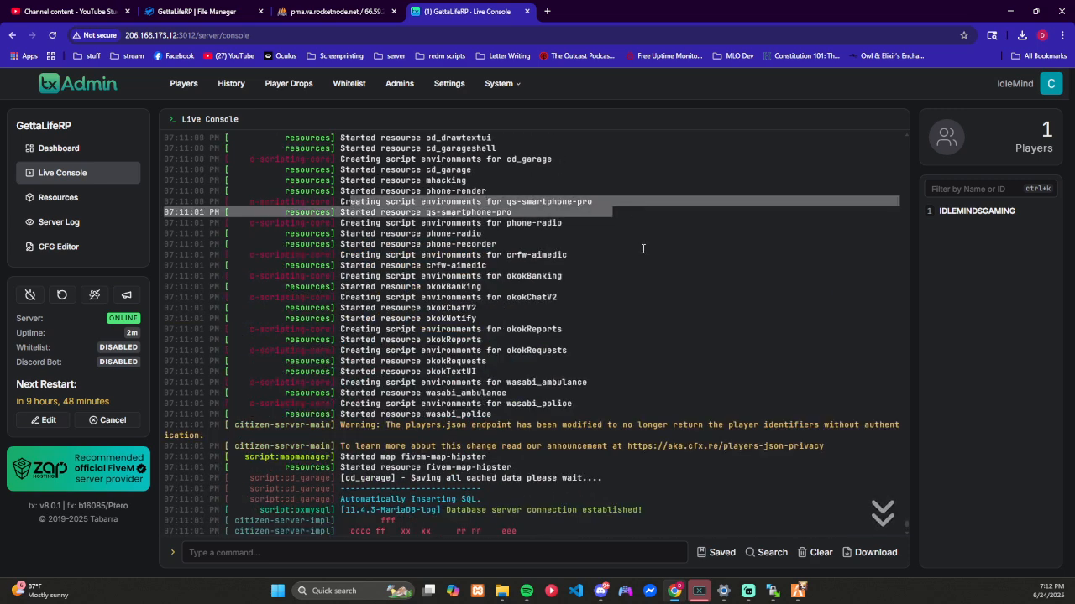
left_click(800, 586)
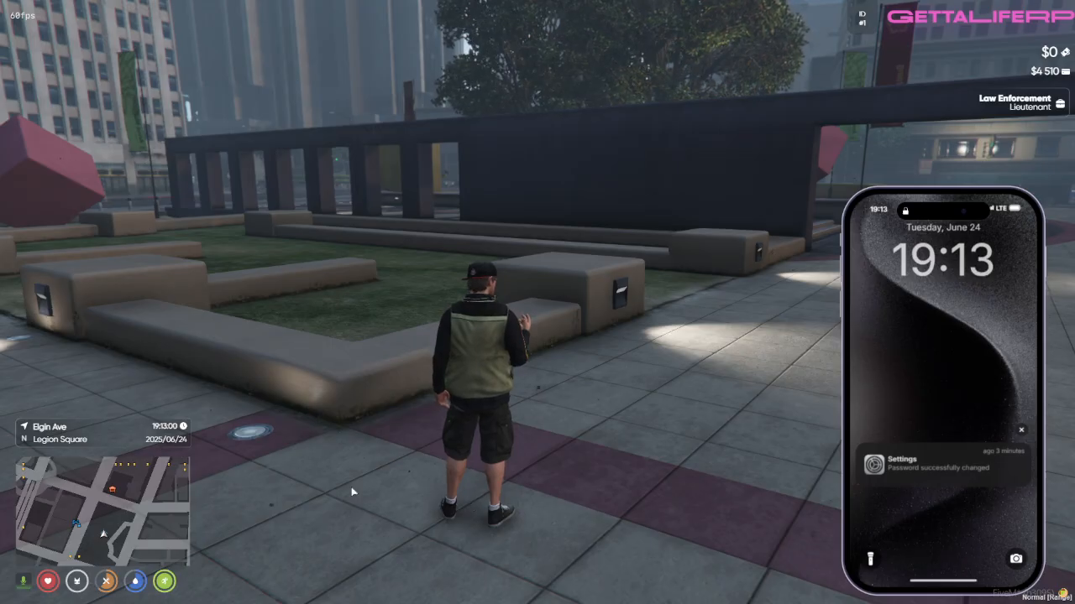
key("F8")
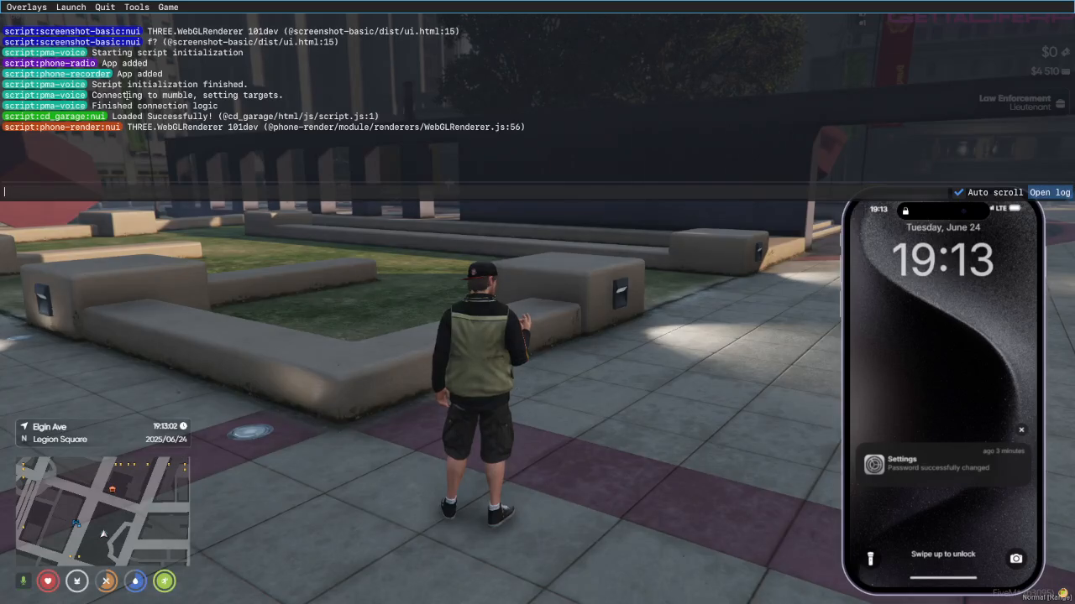
key("F8")
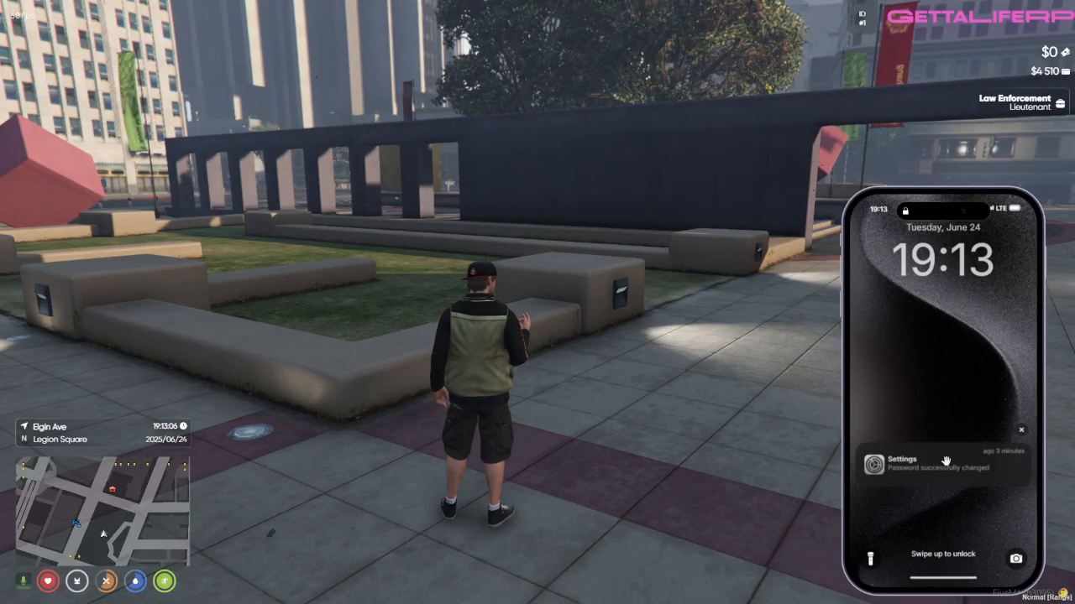
Step: Unlock the smartphone by entering its four-digit password
left_click_drag(907, 563, 943, 433)
left_click(904, 358)
left_click(944, 358)
left_click(989, 361)
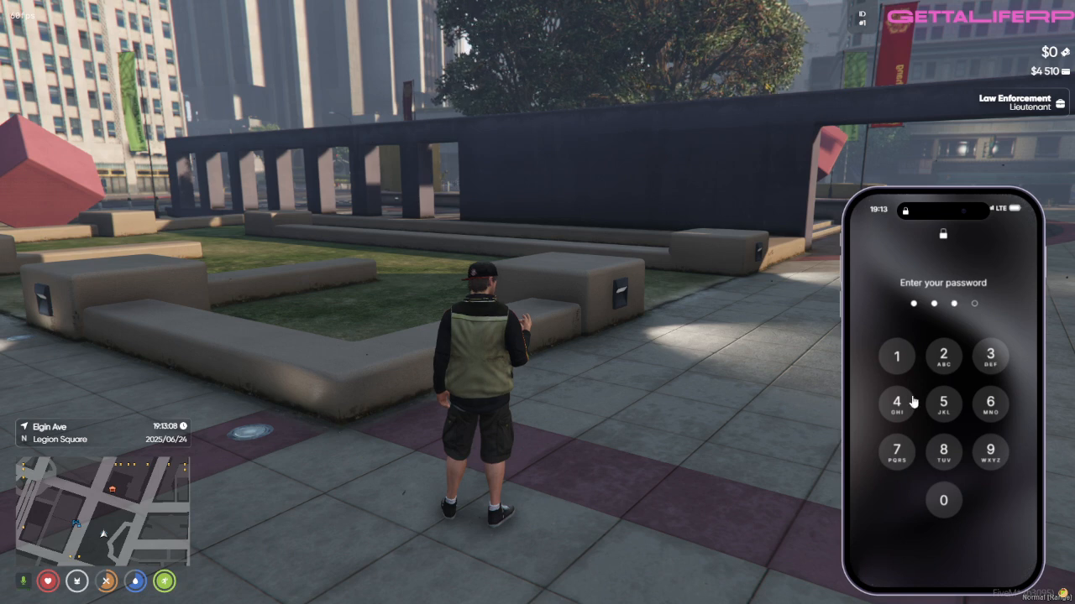
left_click(909, 402)
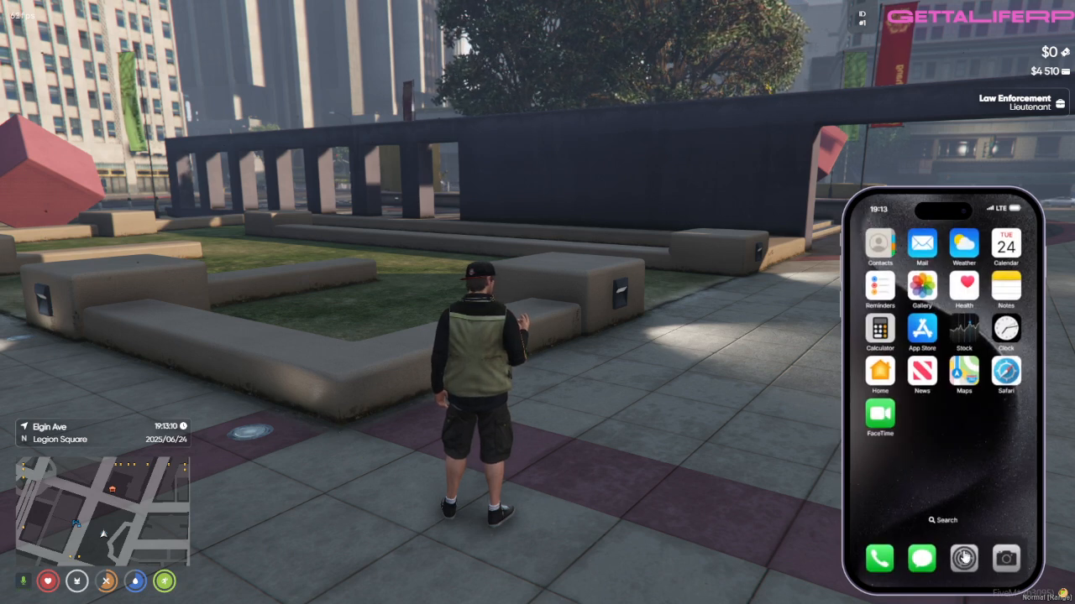
Step: Open the smartphone's Settings app and turn off the Lock screen option
left_click(964, 559)
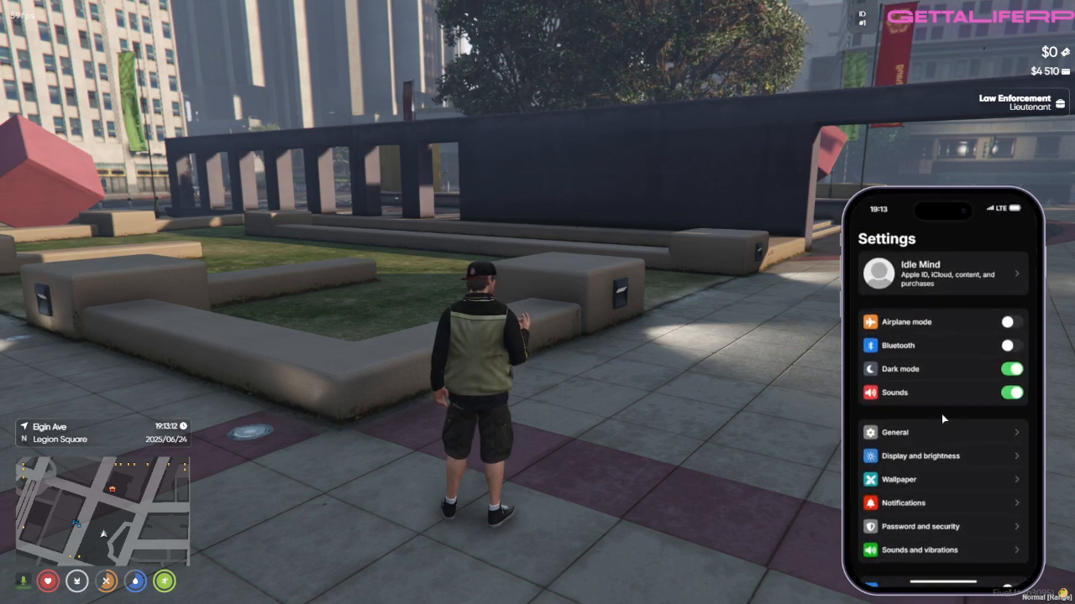
scroll(942, 417, "down", 3)
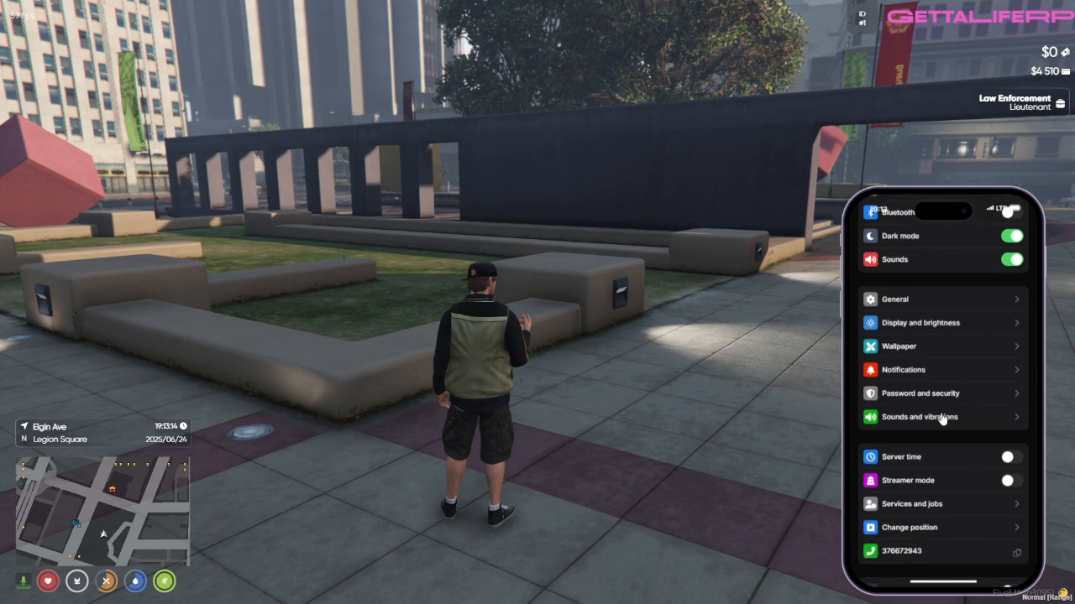
scroll(941, 418, "down", 3)
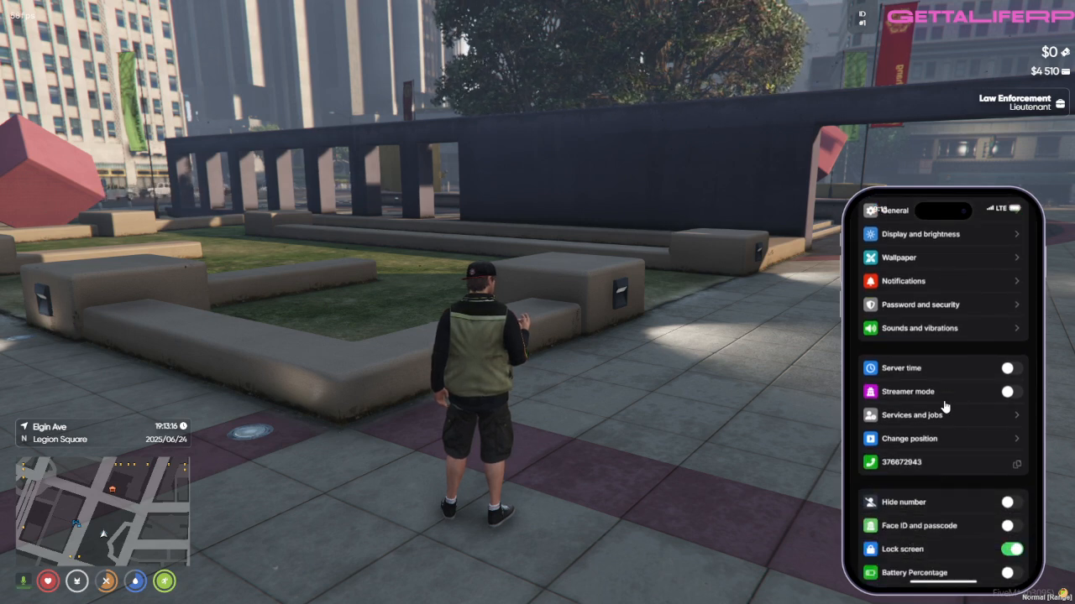
left_click(1012, 508)
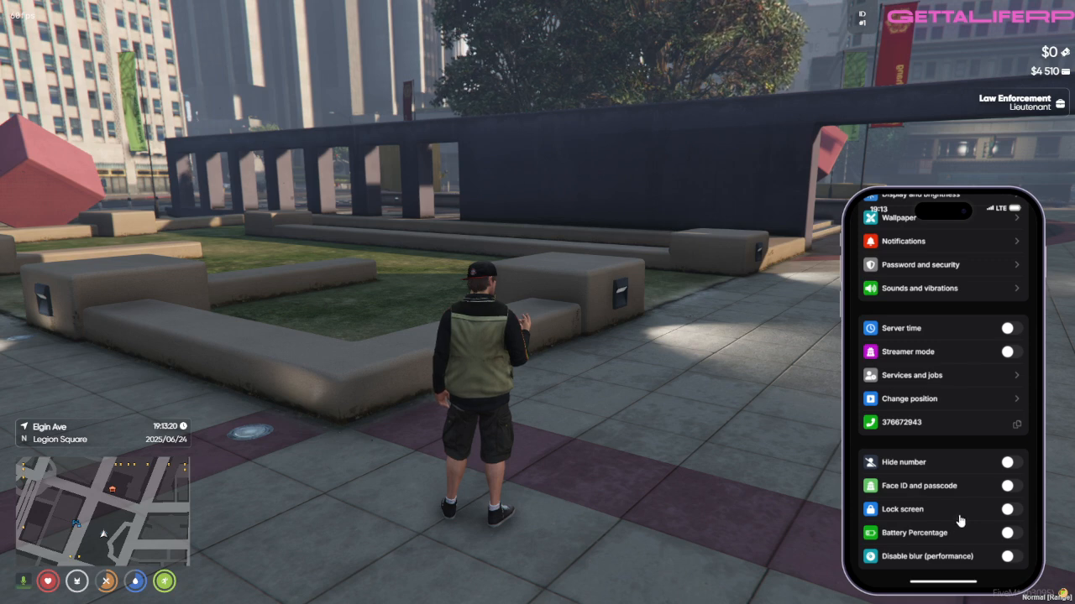
Step: Look through the phone's settings list and copy the phone's own number to the clipboard
scroll(962, 512, "up", 2)
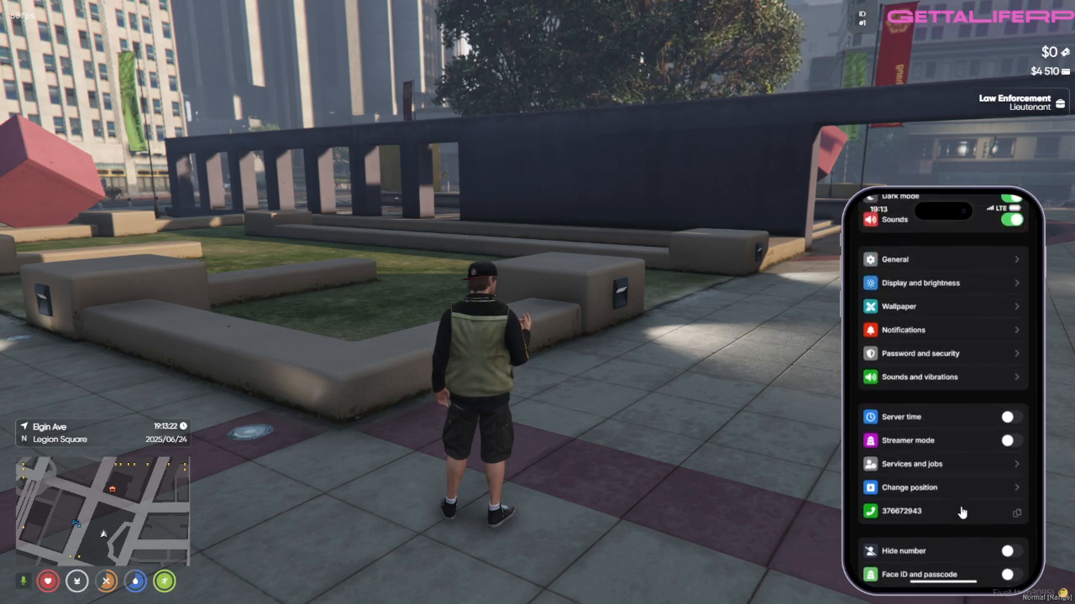
scroll(962, 512, "up", 1)
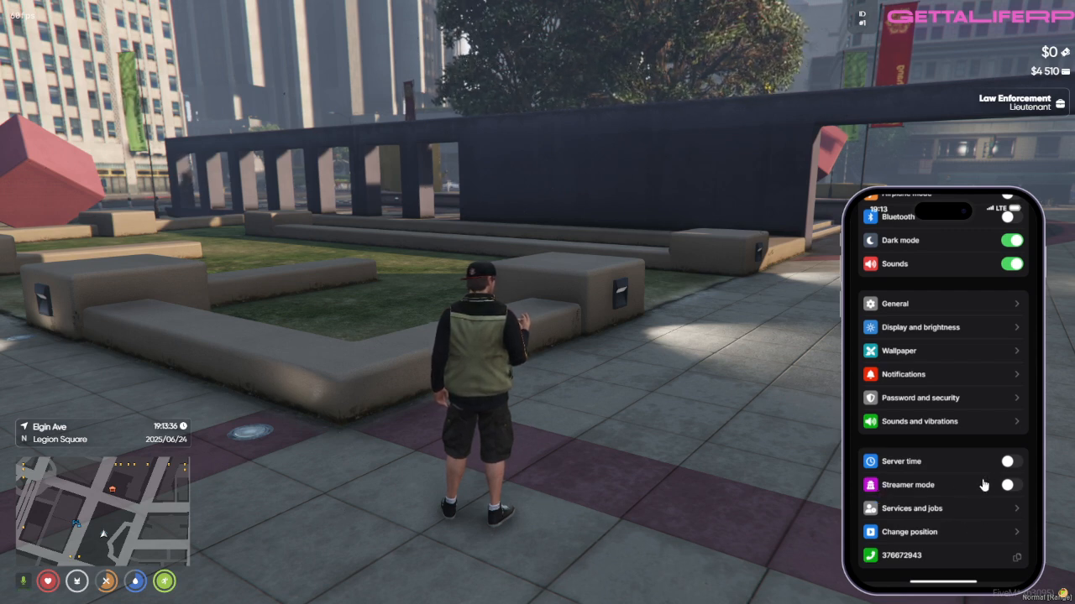
scroll(983, 486, "up", 2)
scroll(983, 486, "down", 3)
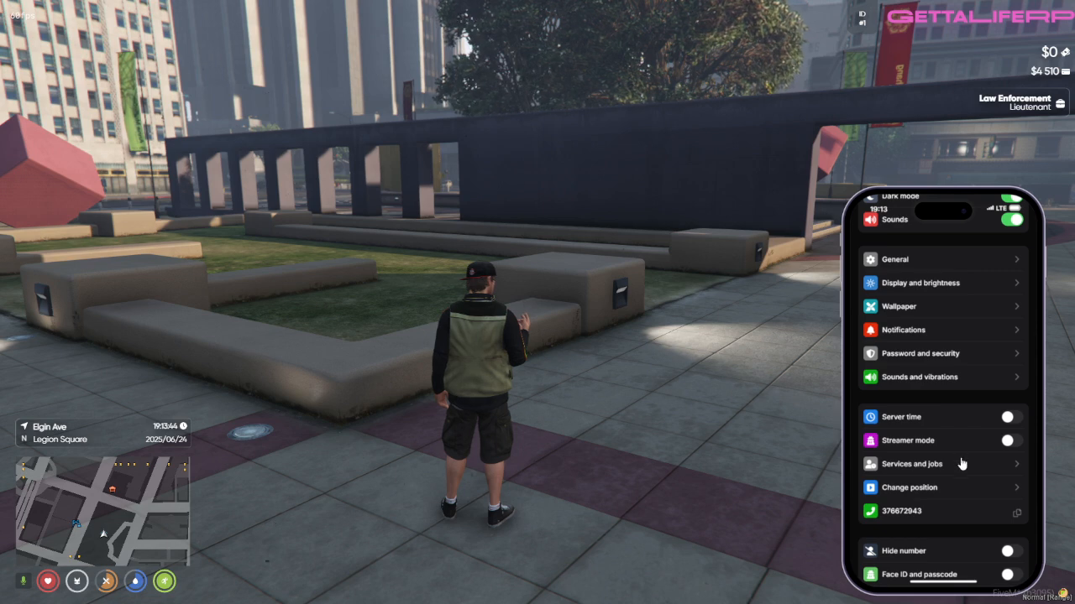
scroll(967, 488, "down", 2)
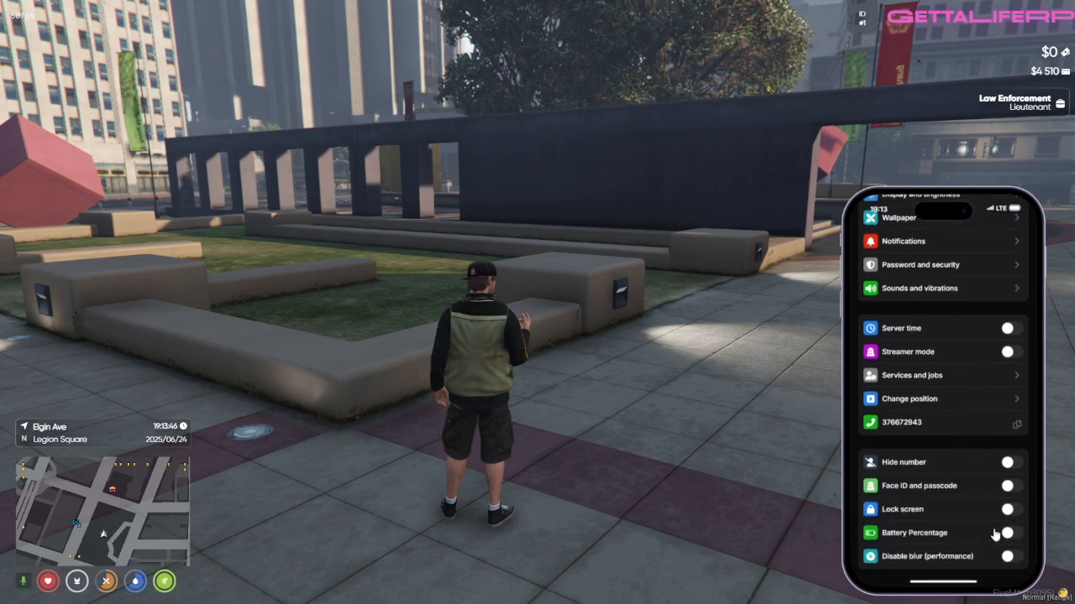
scroll(988, 526, "up", 4)
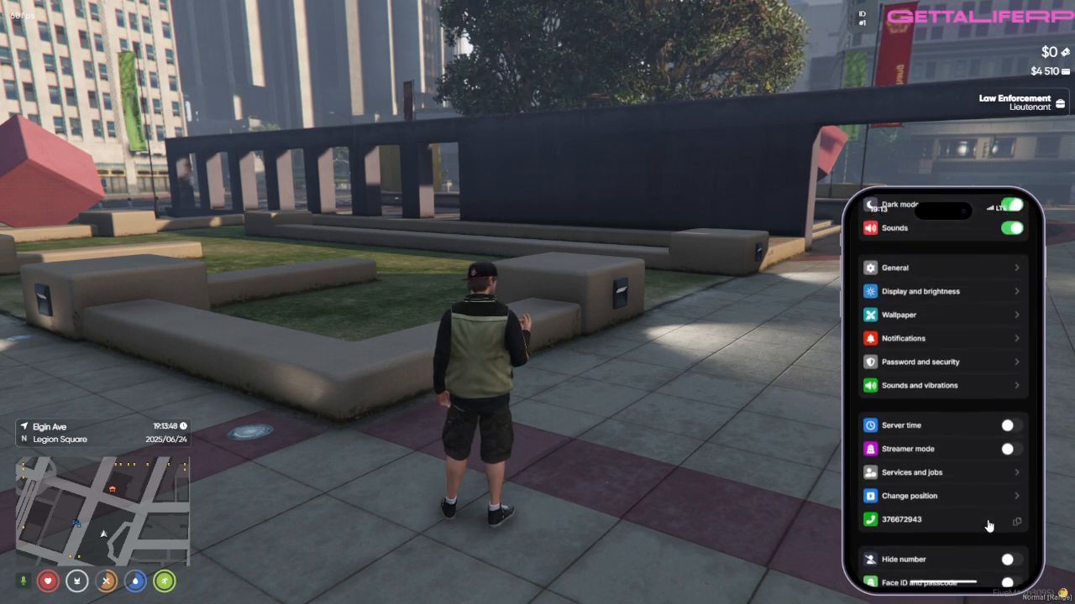
scroll(989, 526, "down", 5)
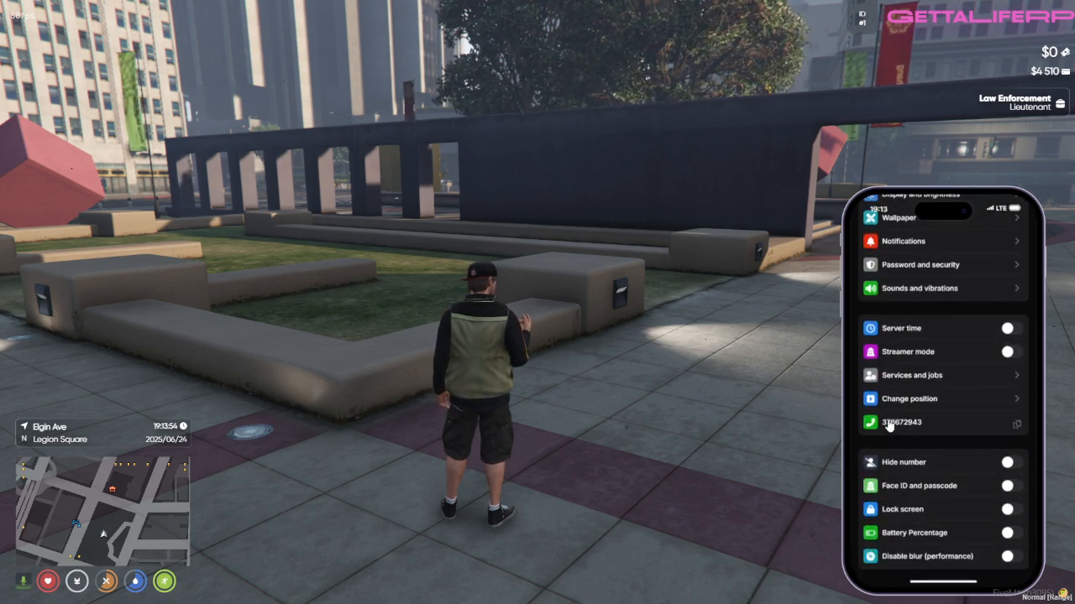
left_click(953, 435)
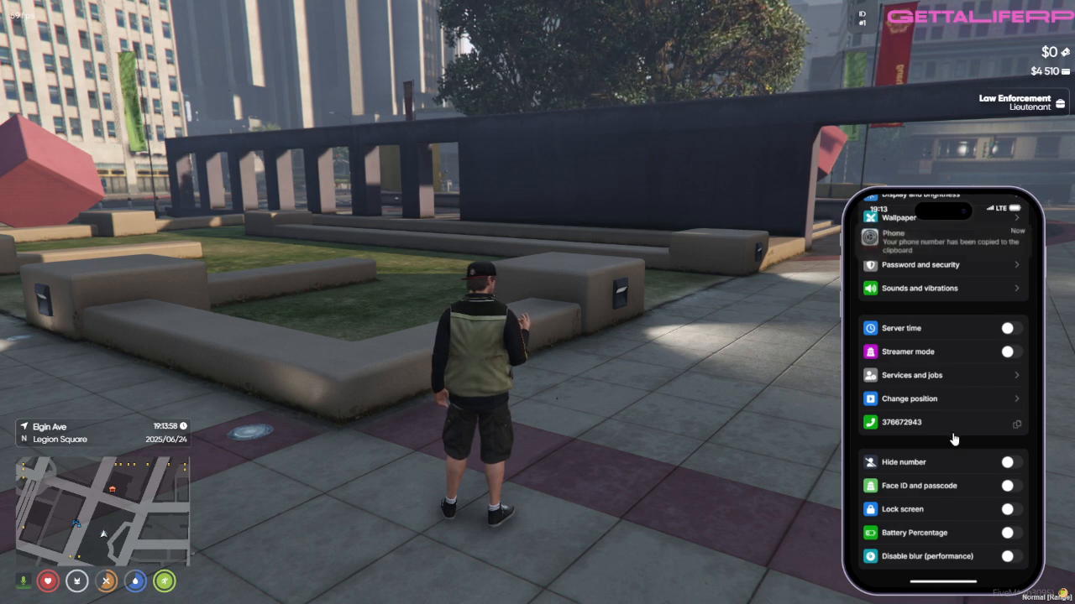
Step: View the profile page with its name, picture and cloud backup options, and return to the settings list
scroll(952, 438, "up", 1)
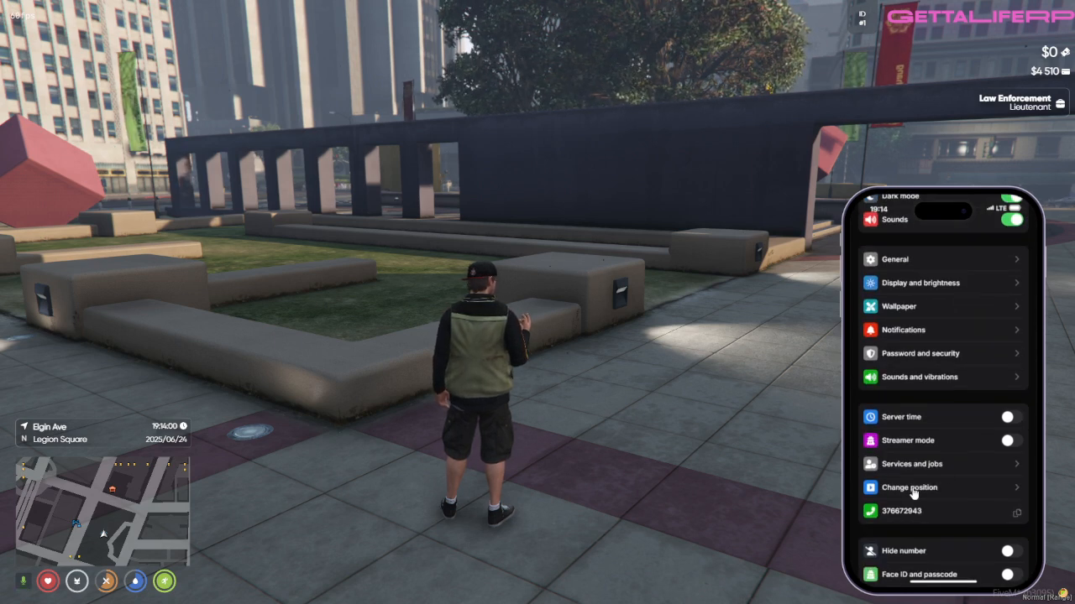
scroll(986, 518, "down", 2)
scroll(974, 508, "up", 4)
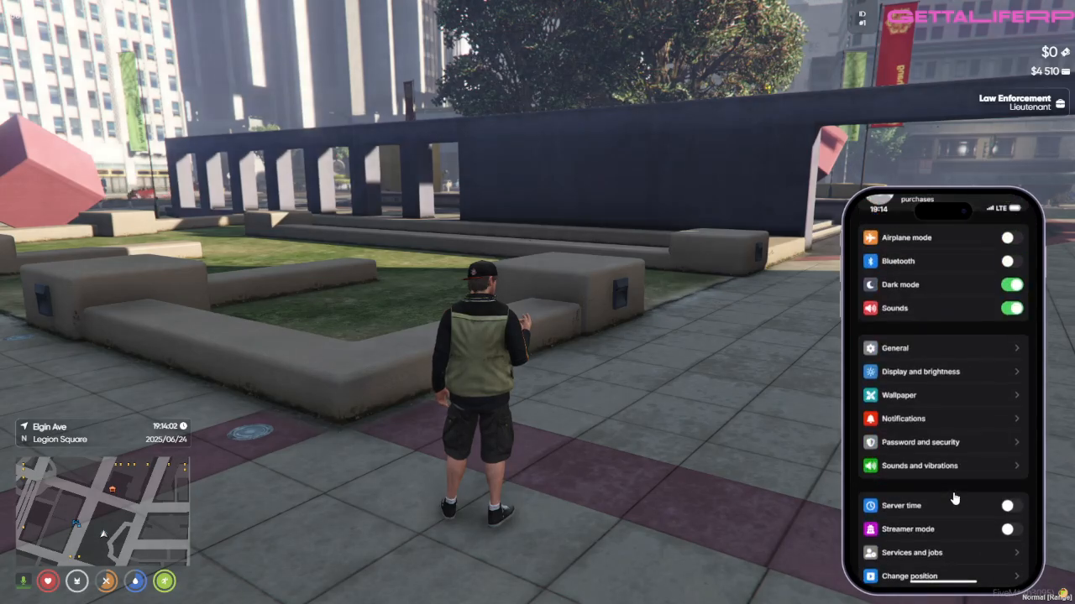
scroll(953, 499, "up", 1)
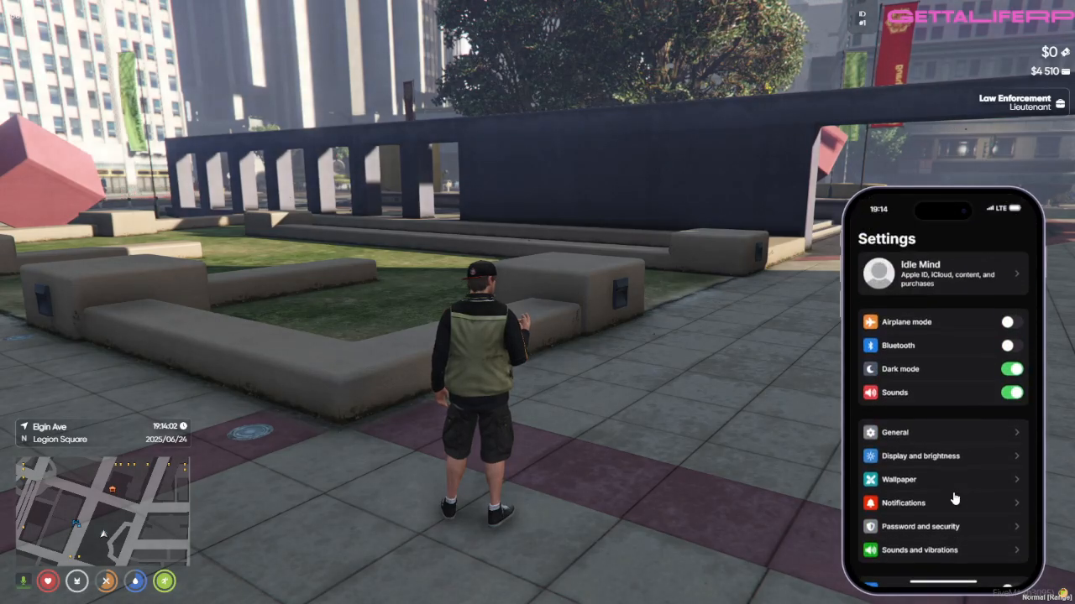
left_click(958, 279)
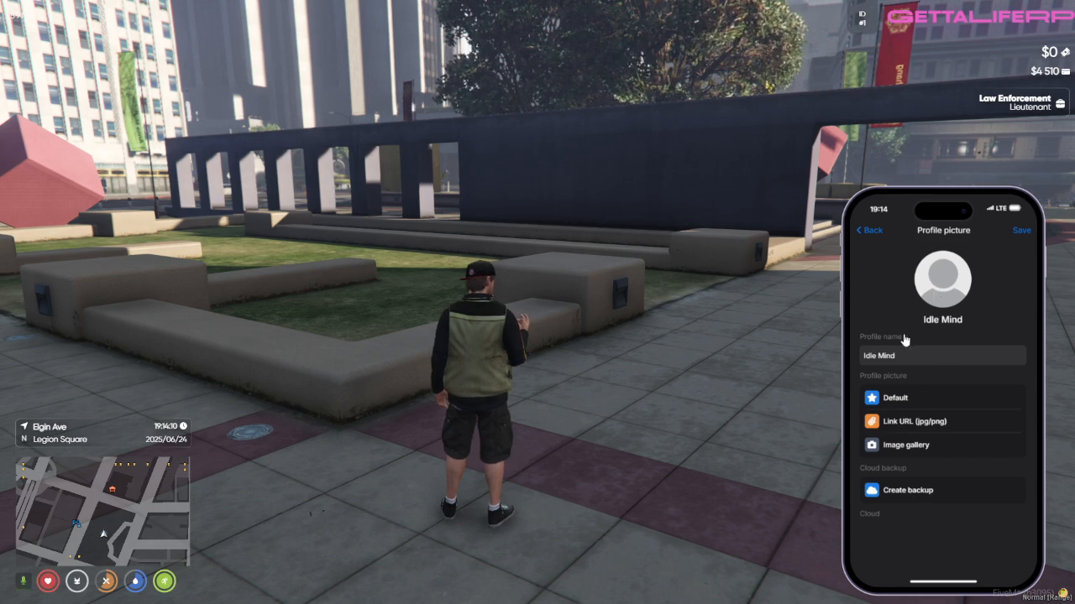
left_click(871, 239)
Step: View the General page with the phone's device information and return to the settings list
scroll(966, 411, "down", 3)
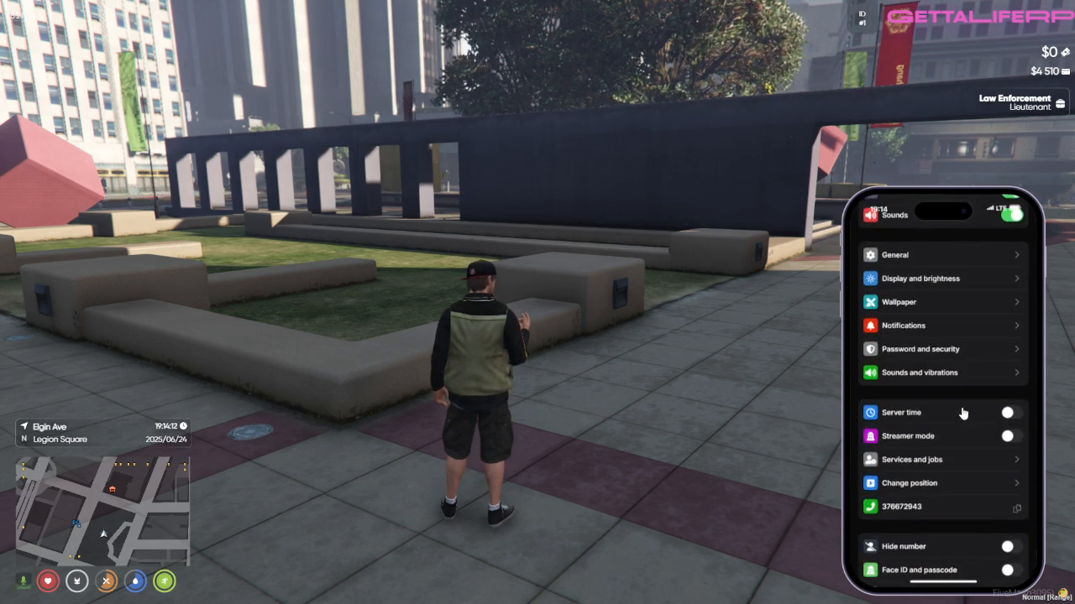
scroll(963, 413, "down", 1)
scroll(963, 413, "up", 4)
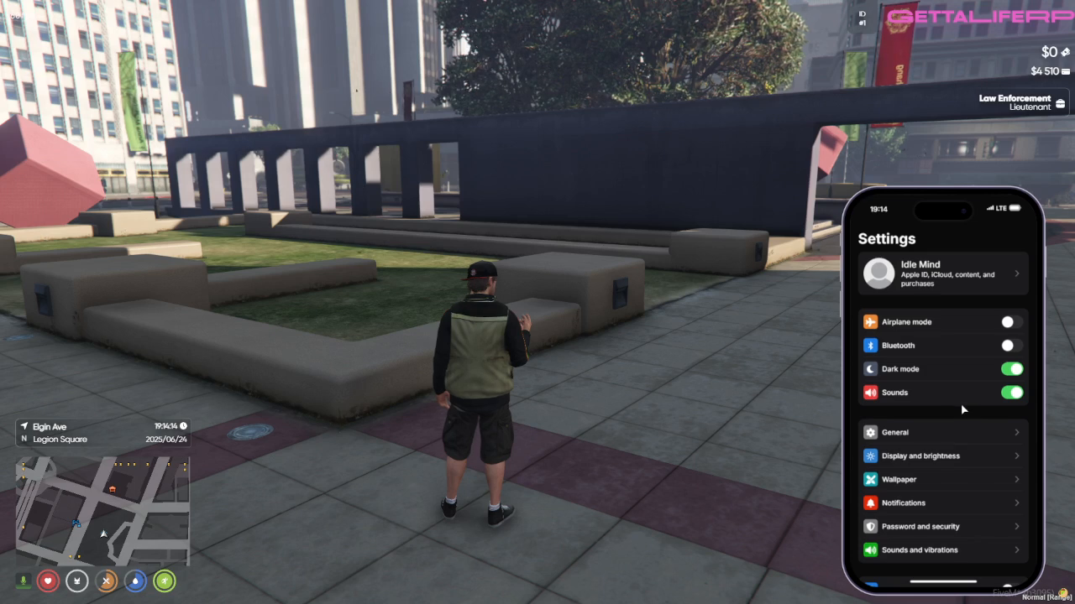
scroll(962, 409, "down", 3)
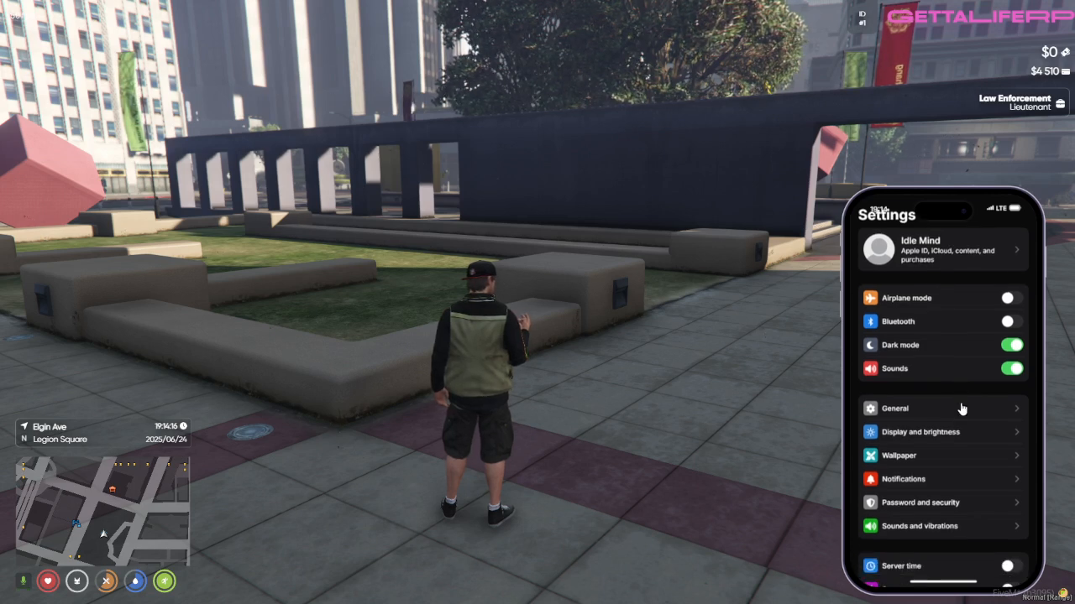
left_click(922, 300)
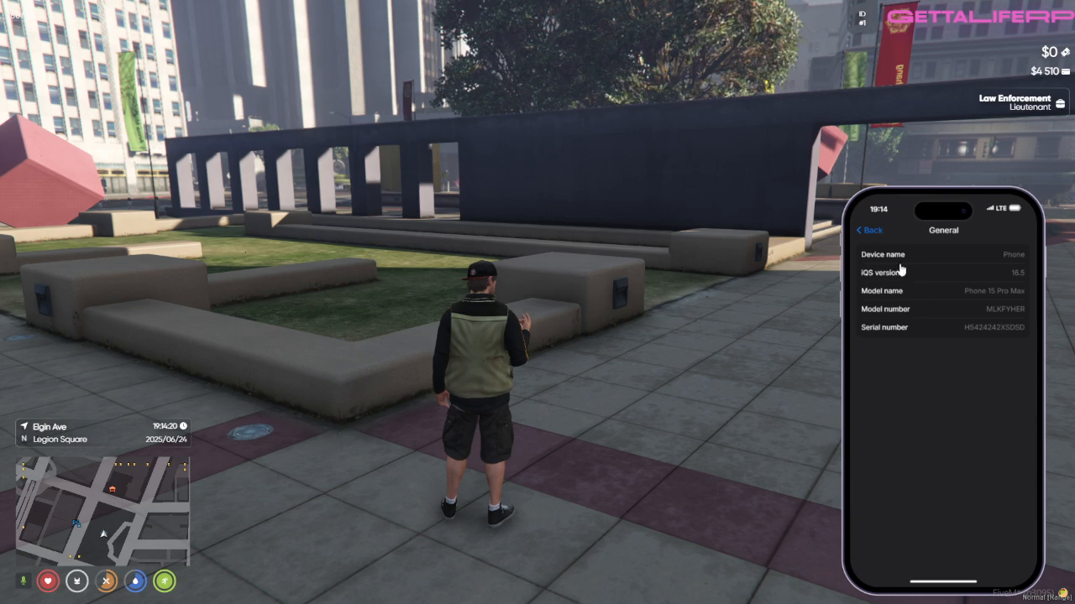
left_click(864, 232)
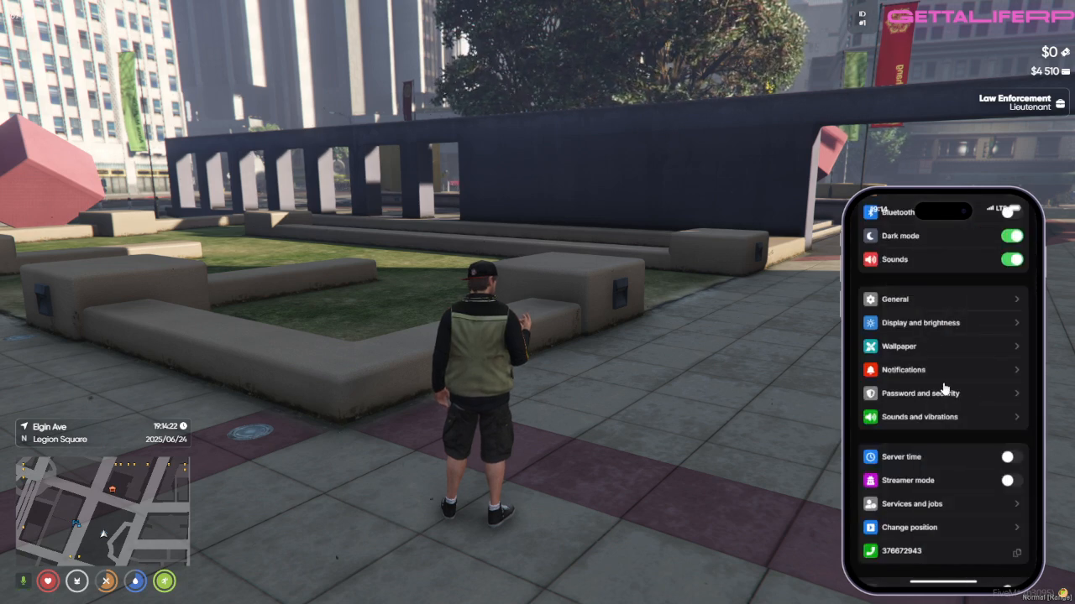
Step: Look through the settings list, view the Password and security page without setting a password, and return to the phone's home screen
scroll(944, 388, "down", 2)
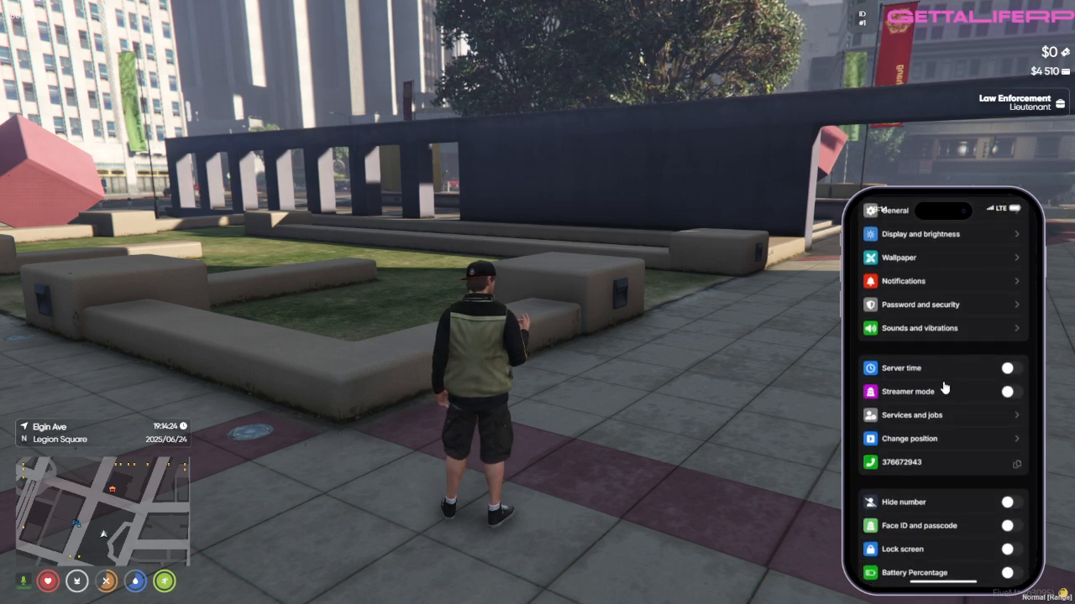
scroll(944, 388, "down", 1)
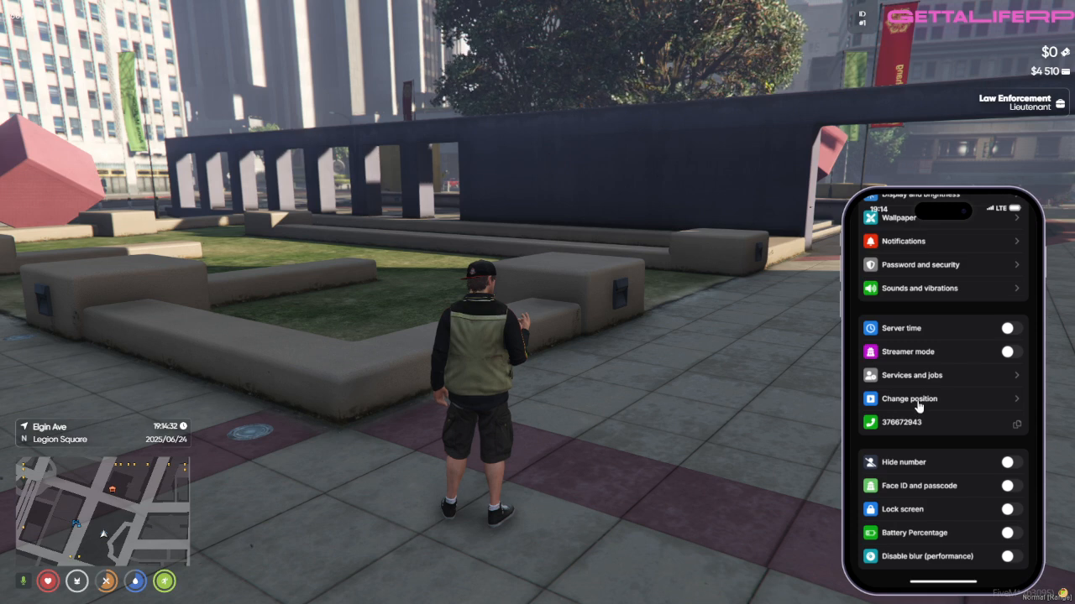
scroll(916, 410, "up", 3)
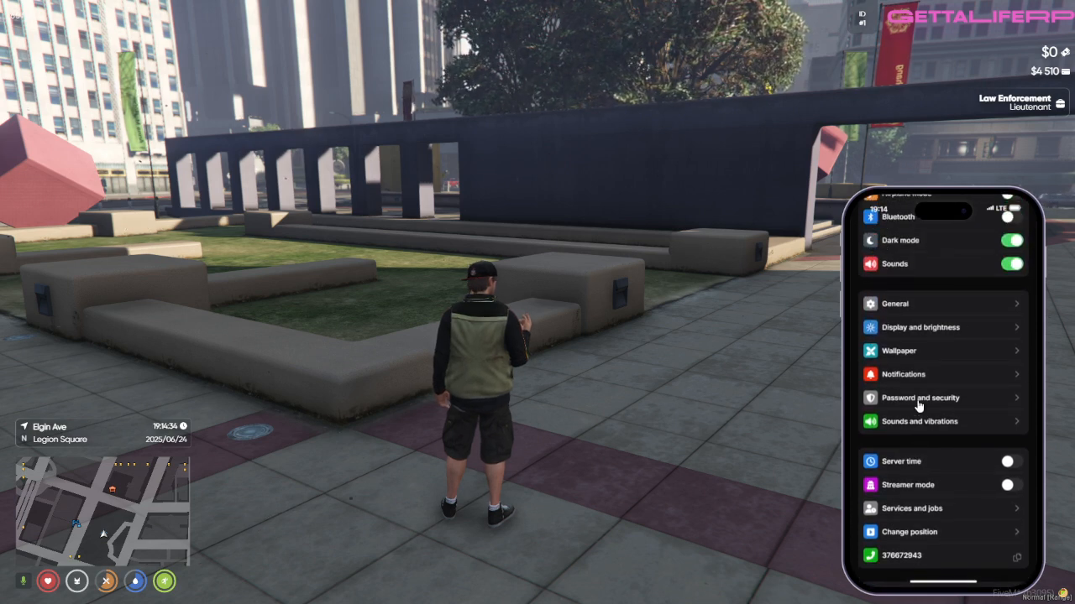
left_click(918, 400)
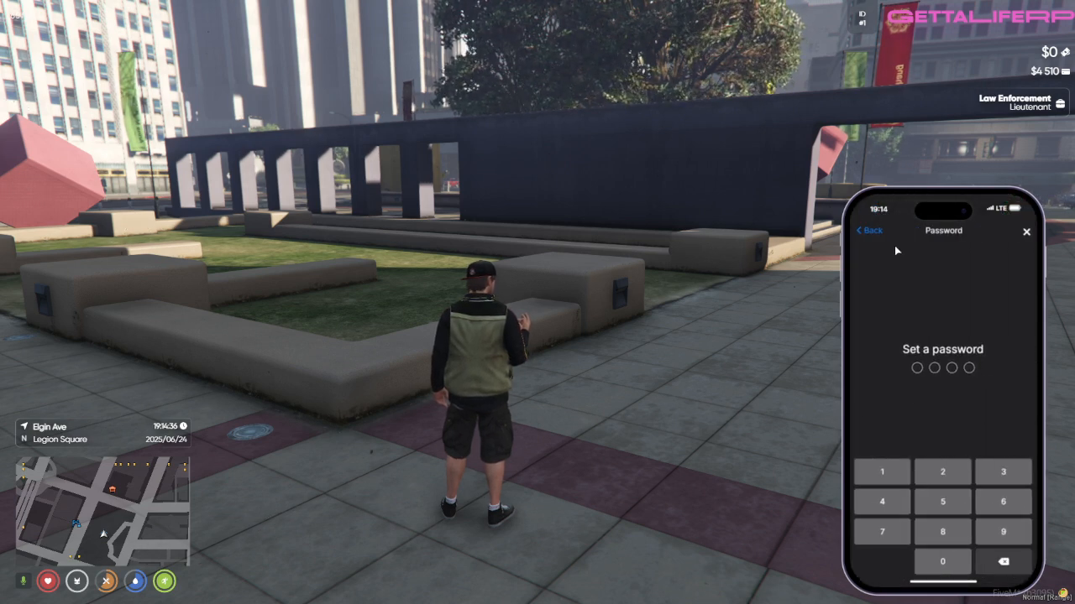
left_click(868, 232)
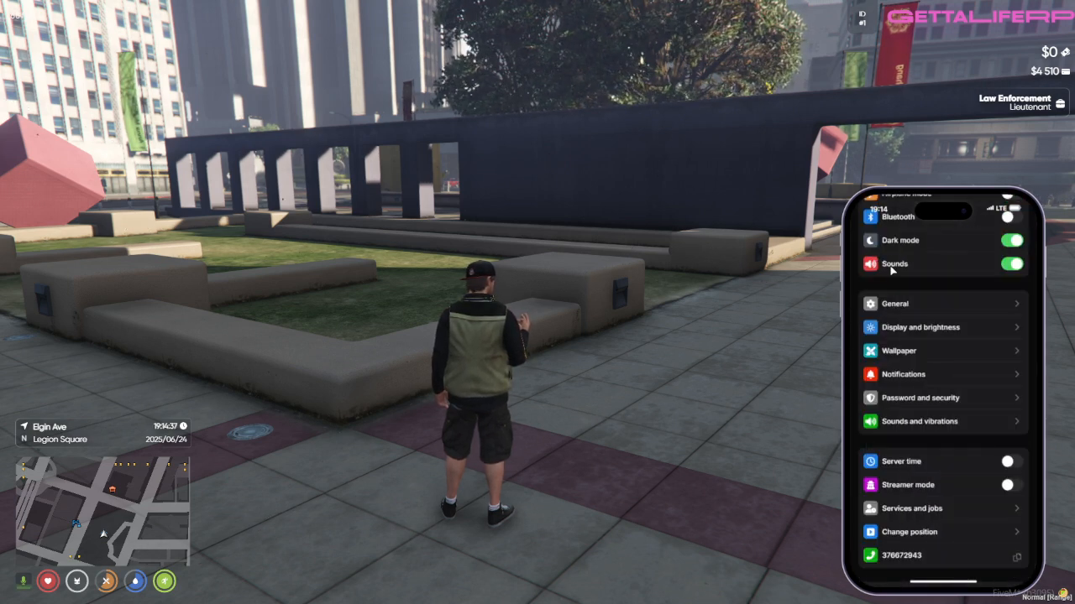
left_click(948, 580)
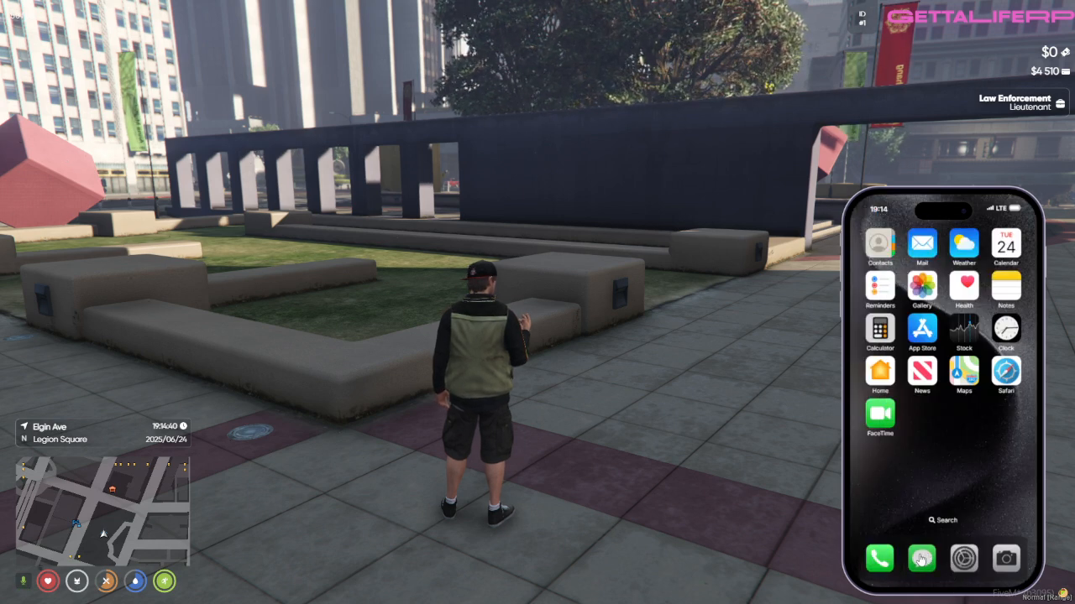
Step: View the Contacts, Keypad, Favorites and Recent pages of the phone's calling app and return to the home screen
left_click(921, 554)
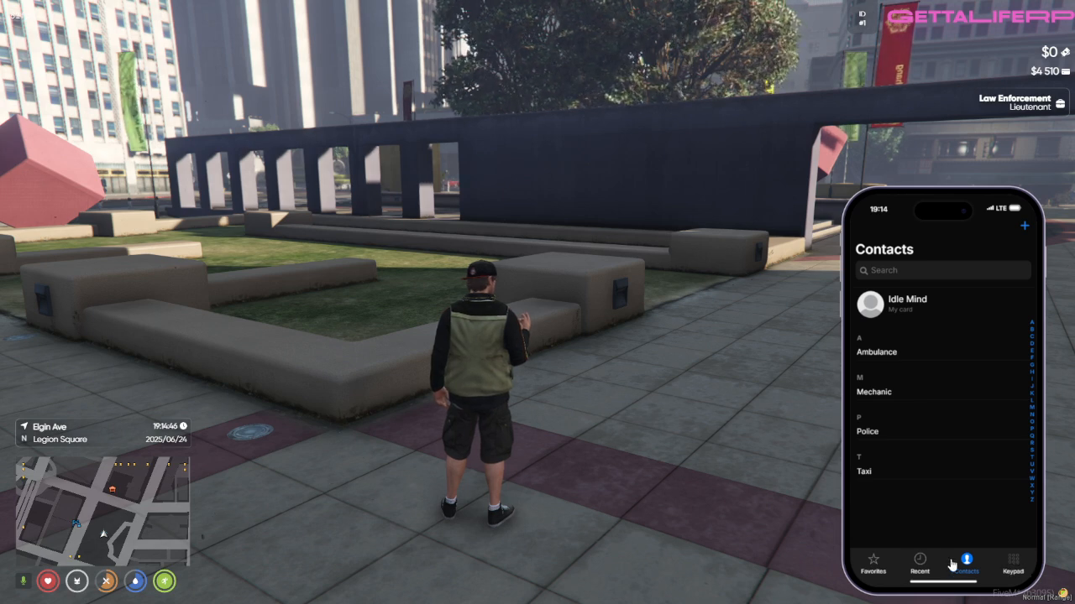
left_click(1013, 564)
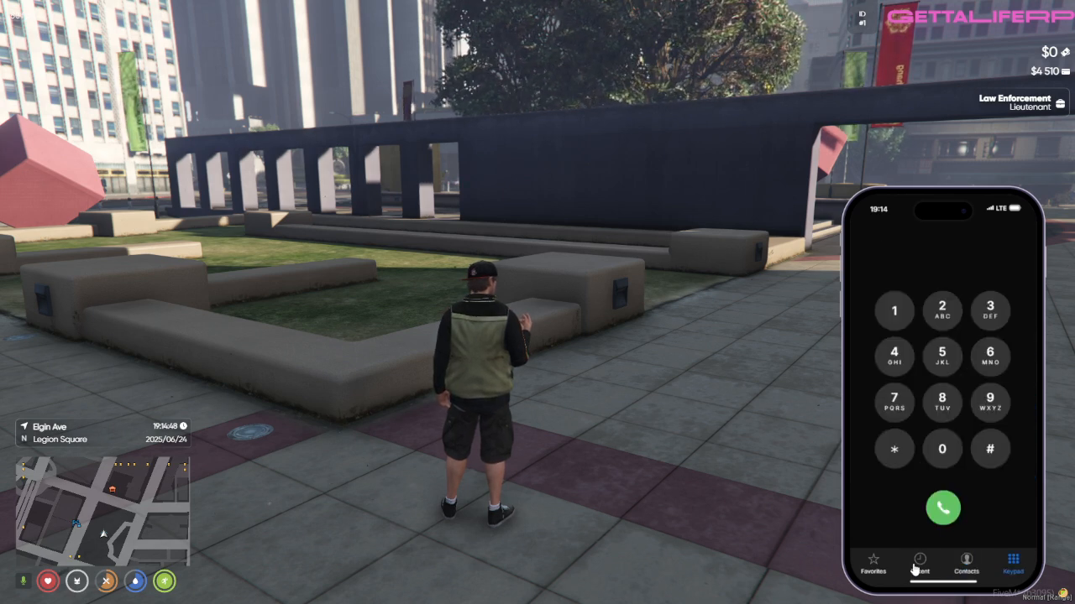
left_click(876, 567)
left_click(920, 565)
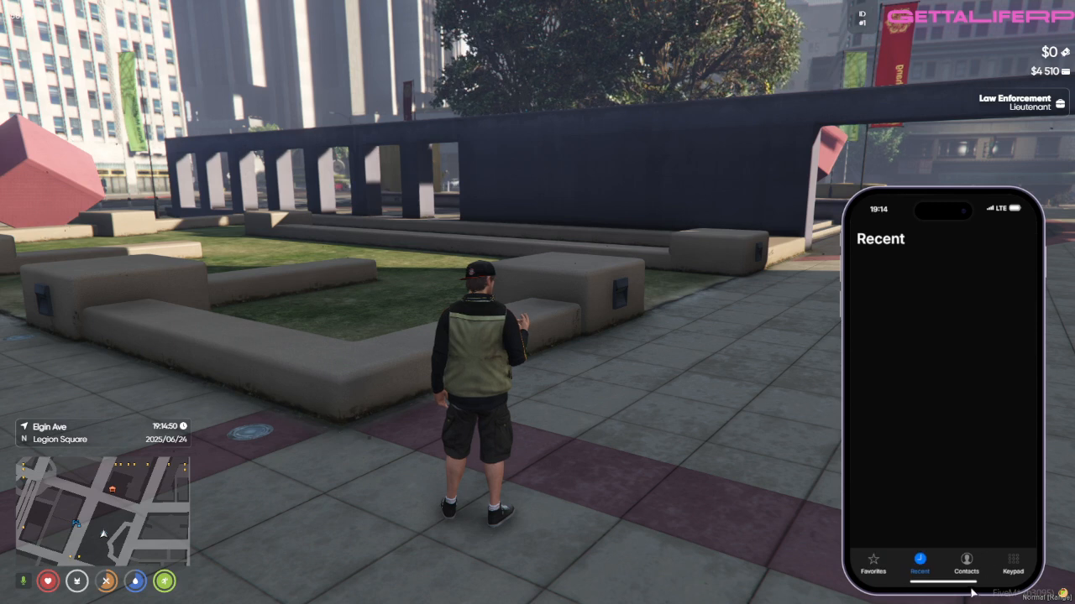
left_click(942, 582)
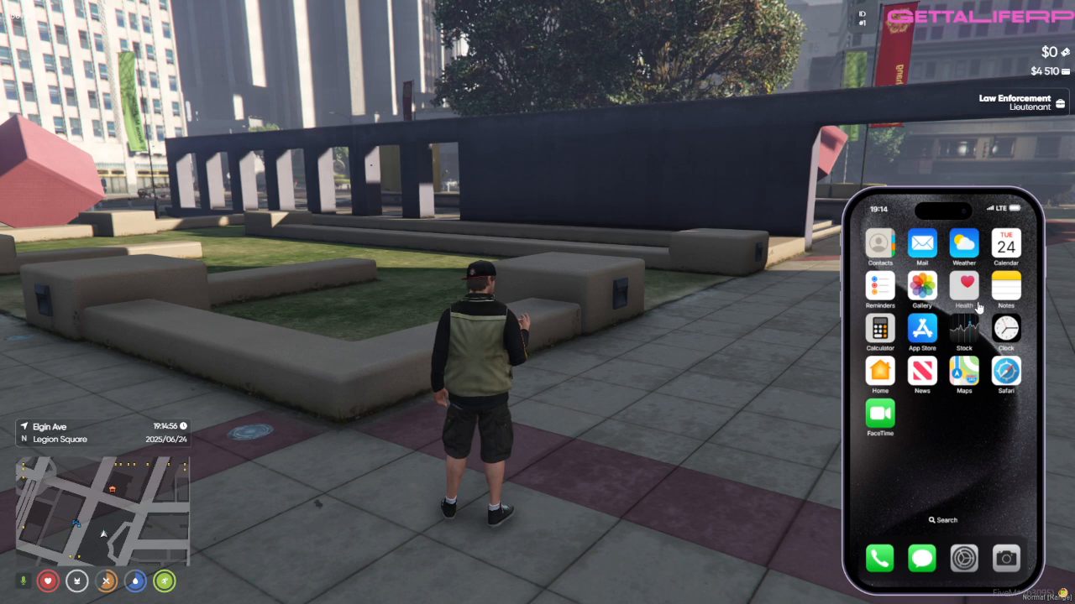
Step: View the character's own card in the Contacts app, try sharing it via AirDrop, and return to the home screen
left_click(880, 245)
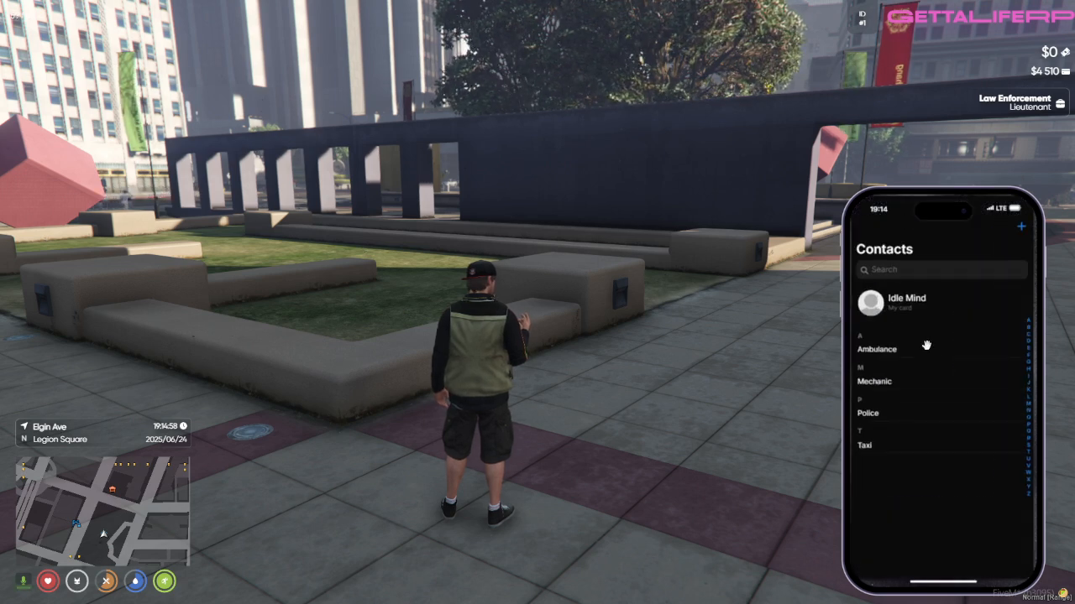
left_click(883, 304)
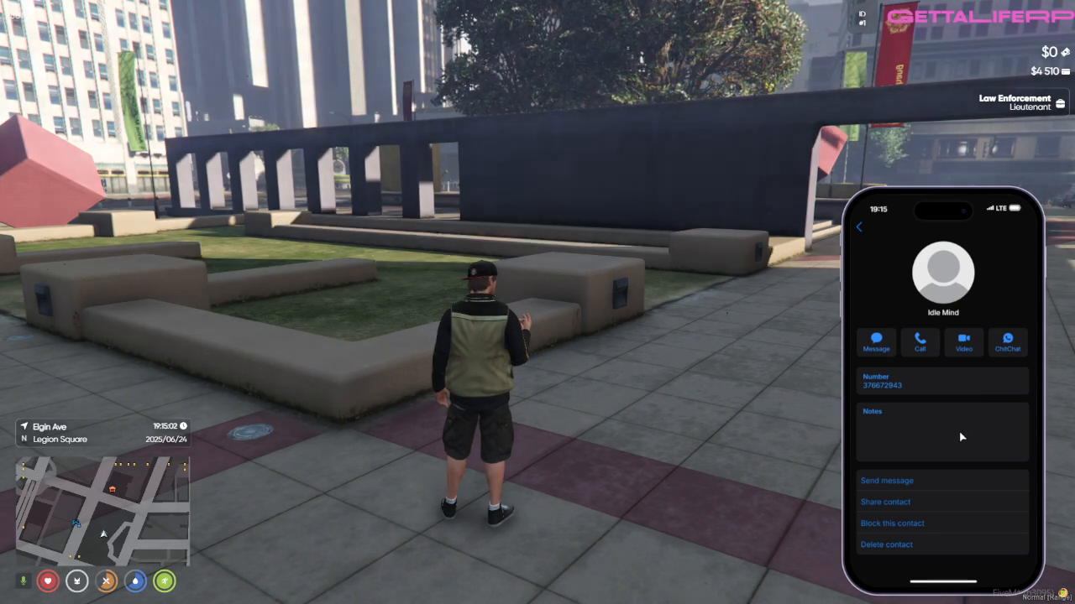
left_click(872, 502)
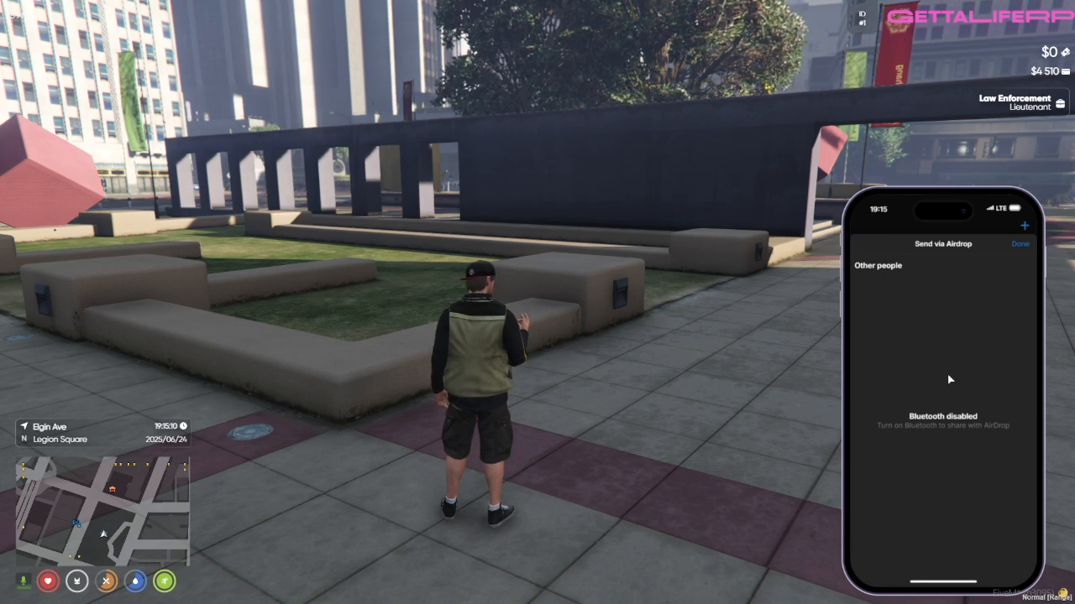
left_click(955, 582)
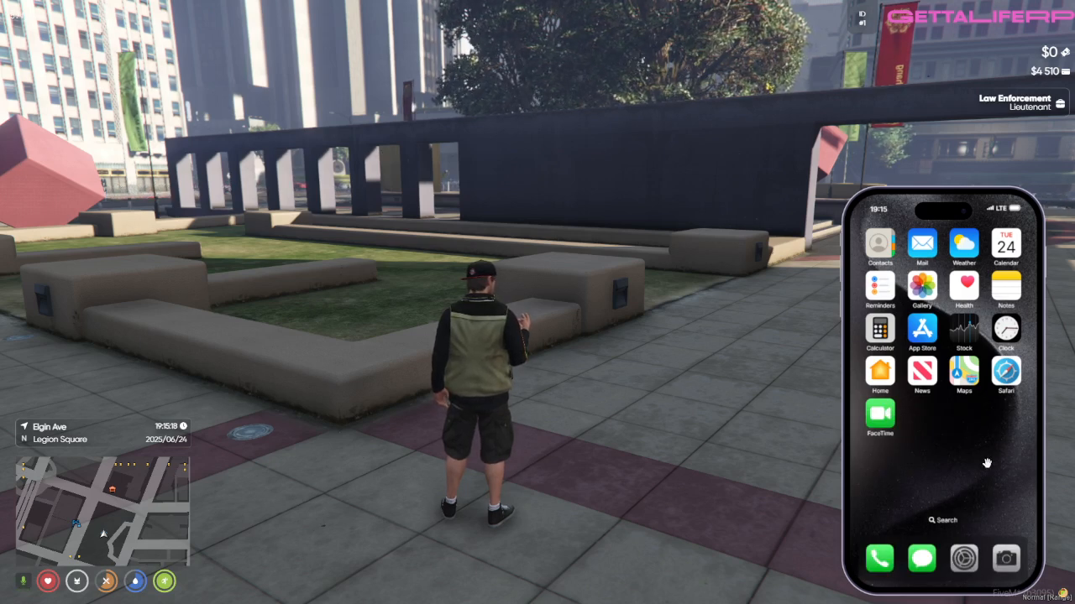
Step: Turn on Bluetooth in the smartphone's Settings app and put the phone away
left_click(963, 560)
scroll(938, 342, "up", 2)
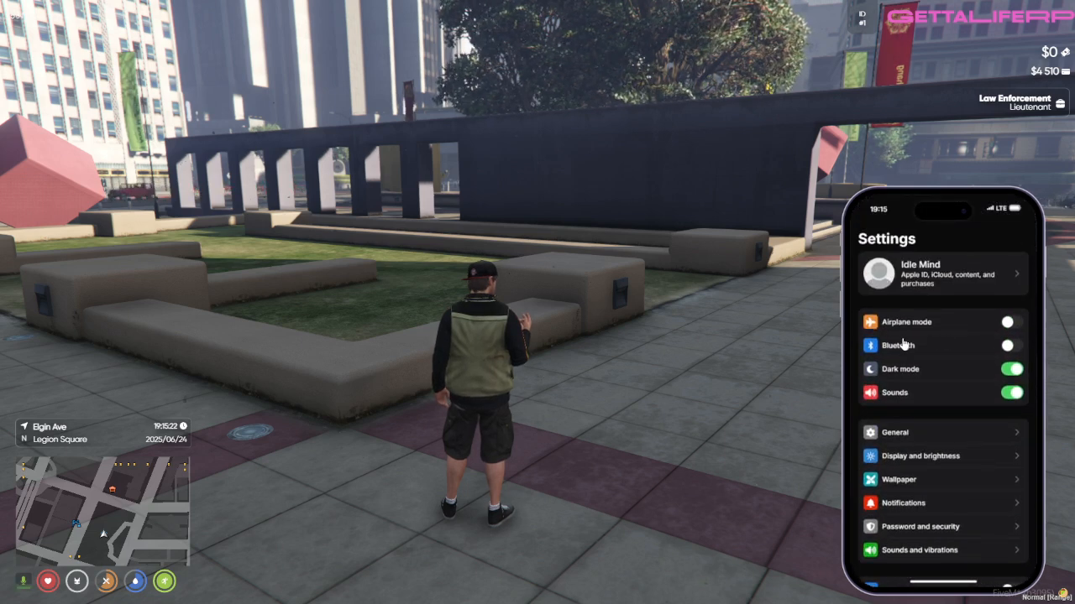
left_click(907, 347)
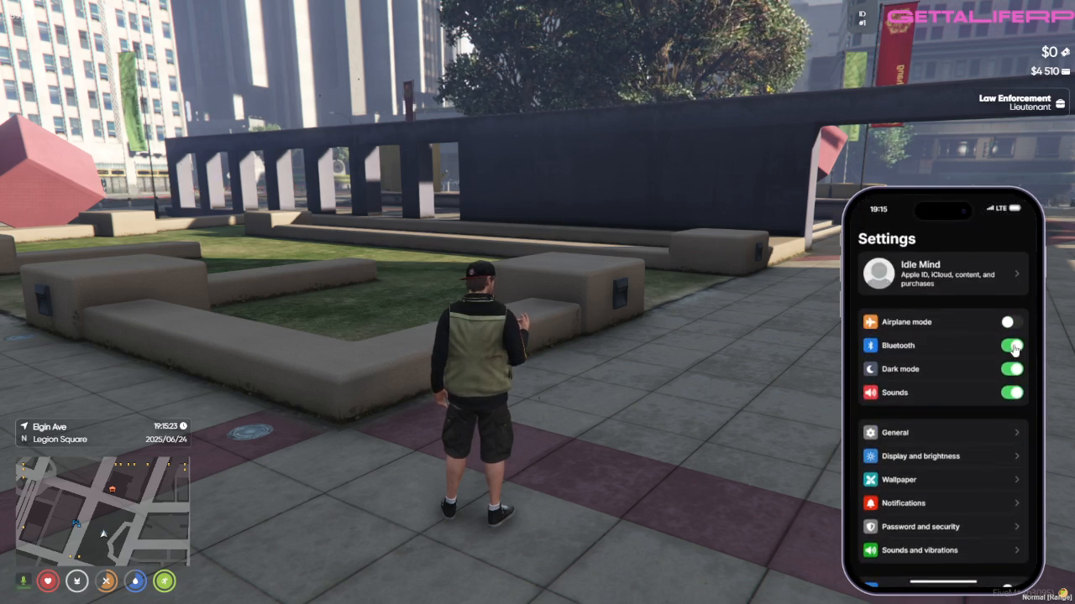
left_click(928, 351)
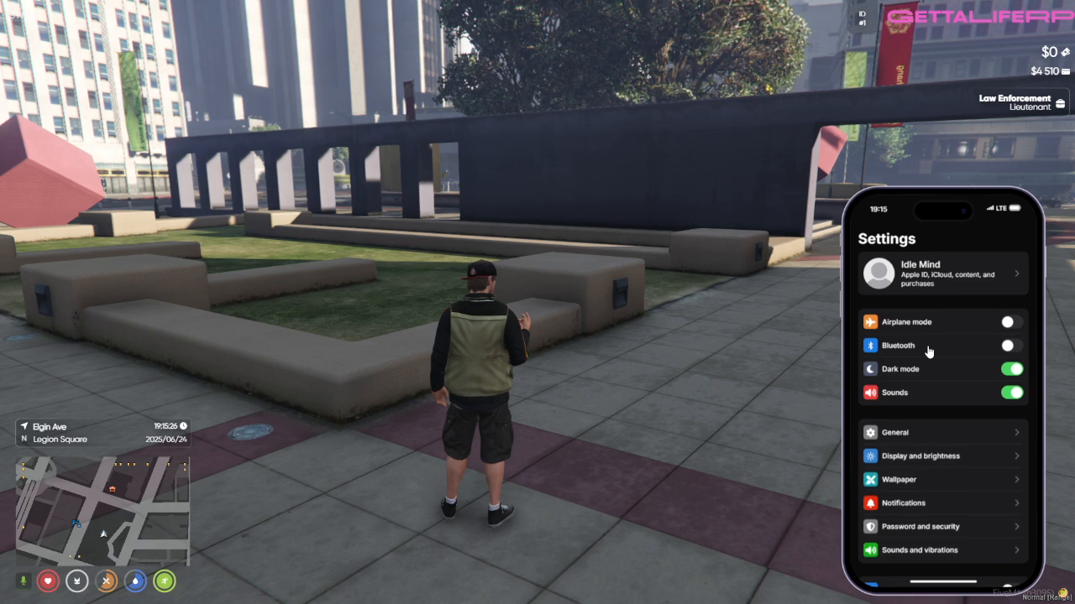
left_click(929, 351)
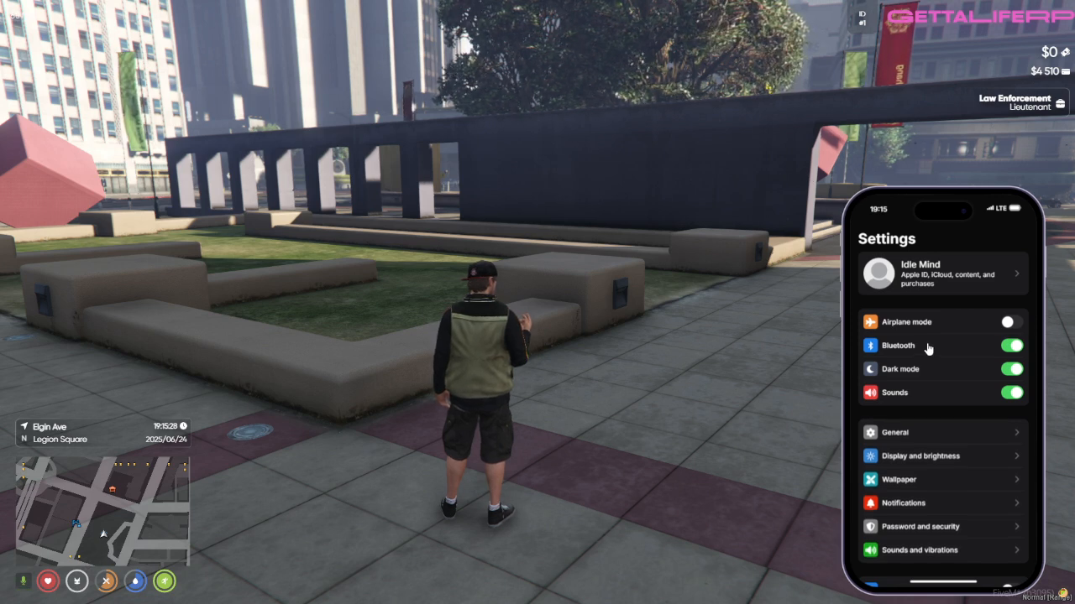
scroll(928, 348, "down", 2)
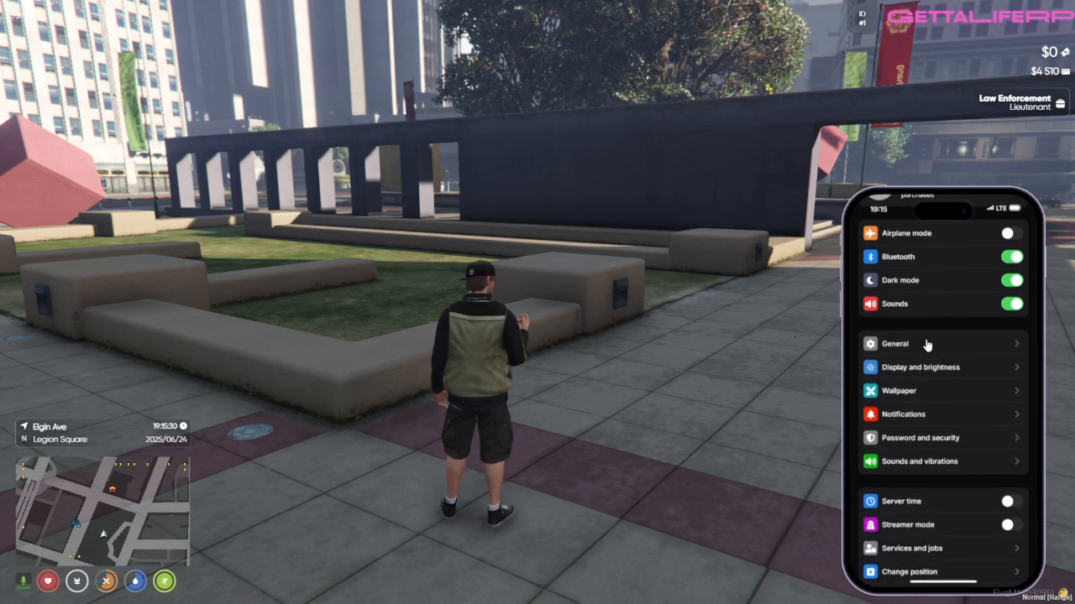
scroll(897, 331, "up", 2)
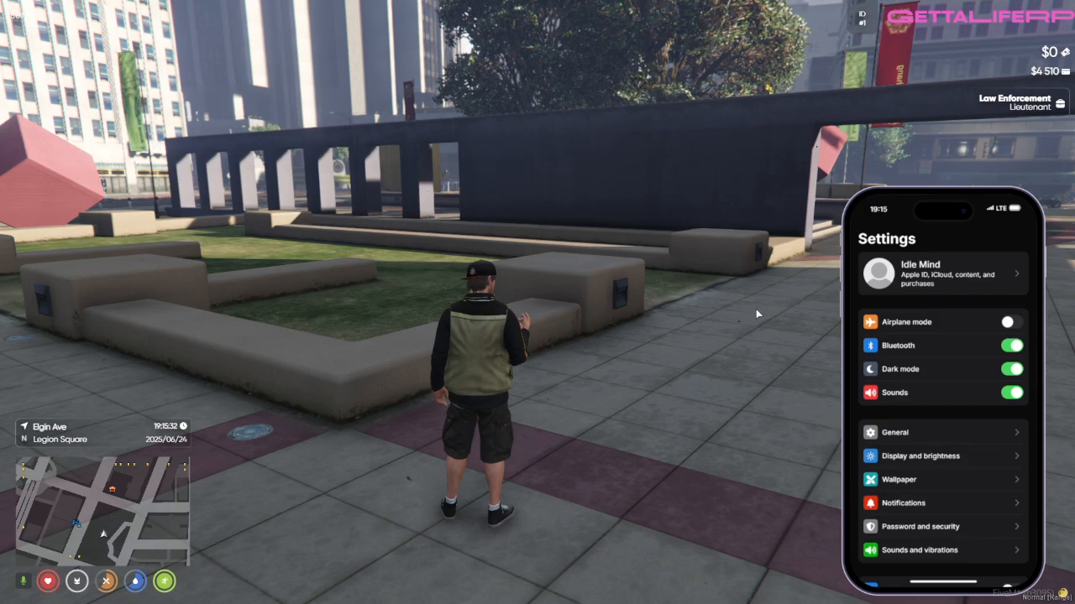
key("Escape")
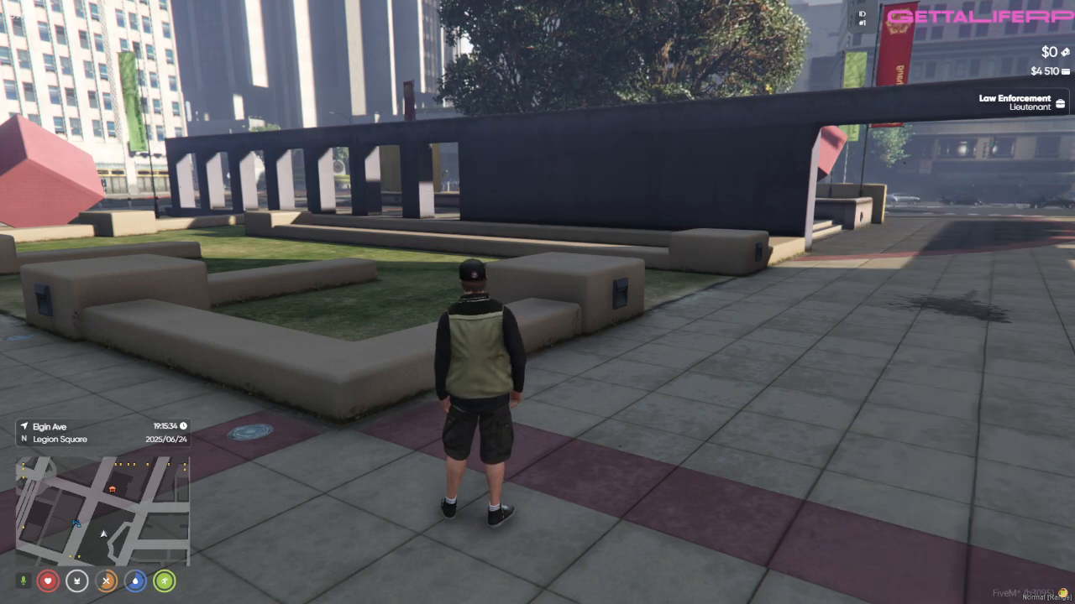
key("w")
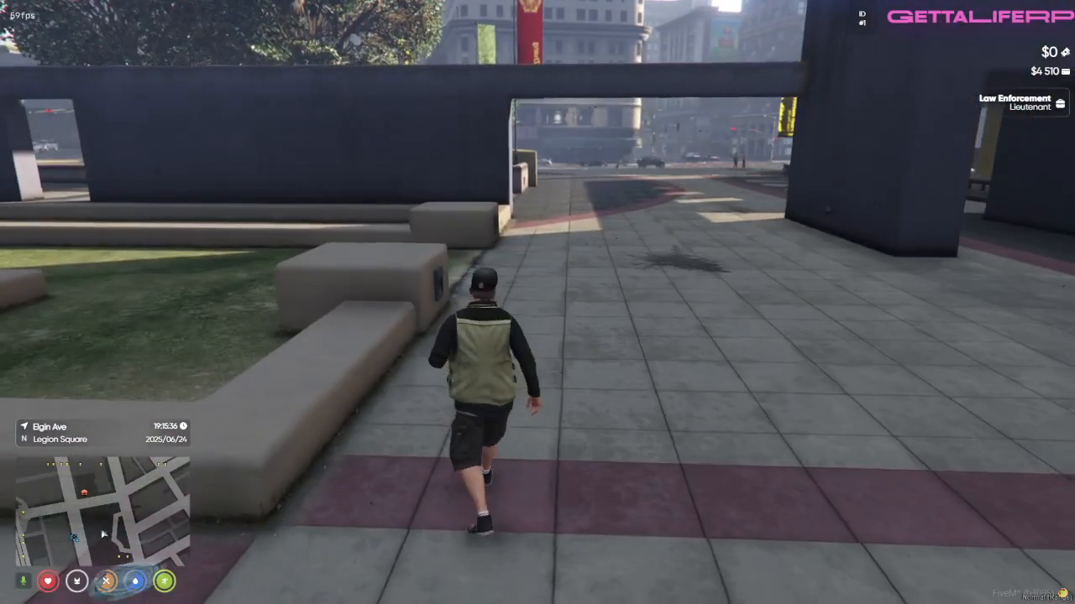
key("F8")
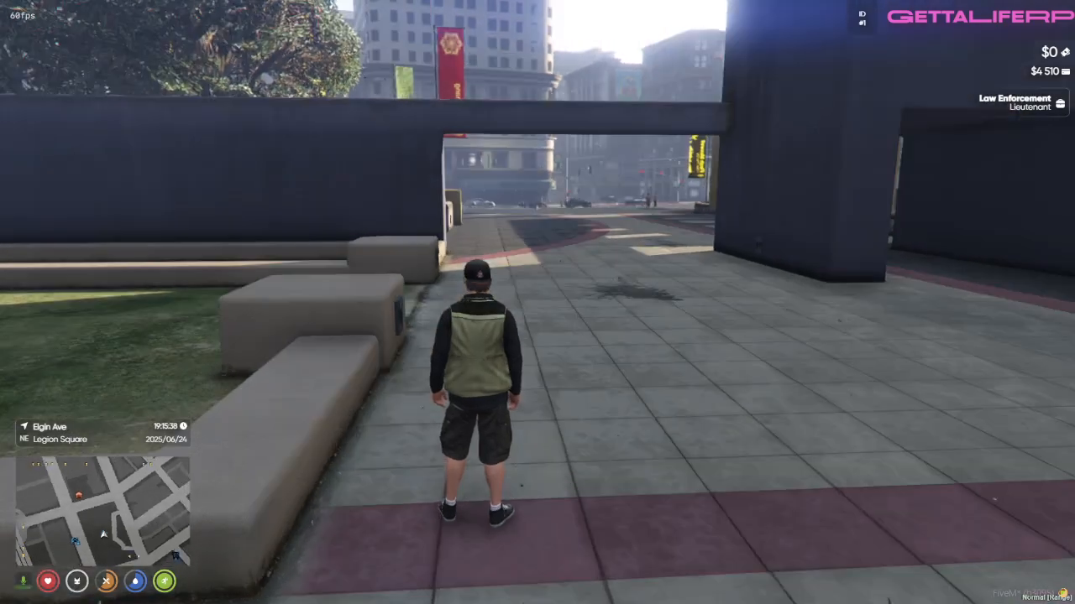
key("alt")
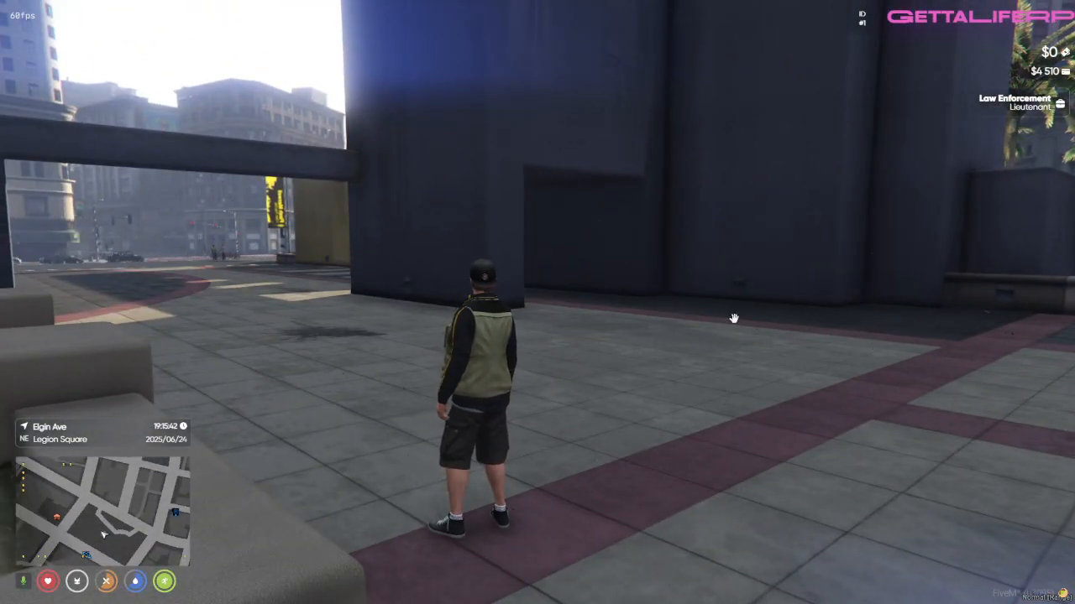
key("w")
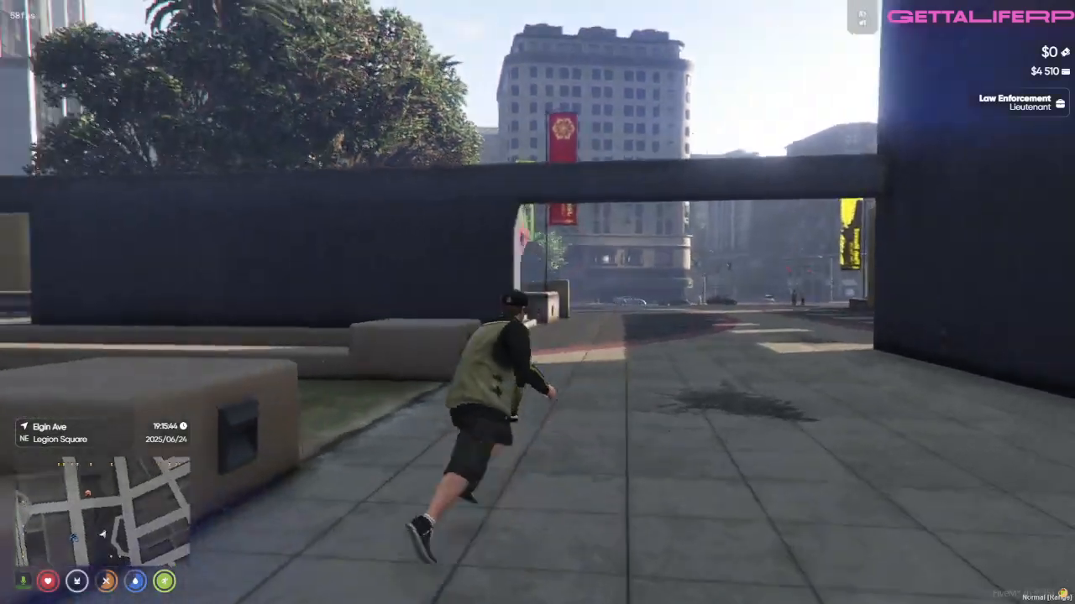
key("w")
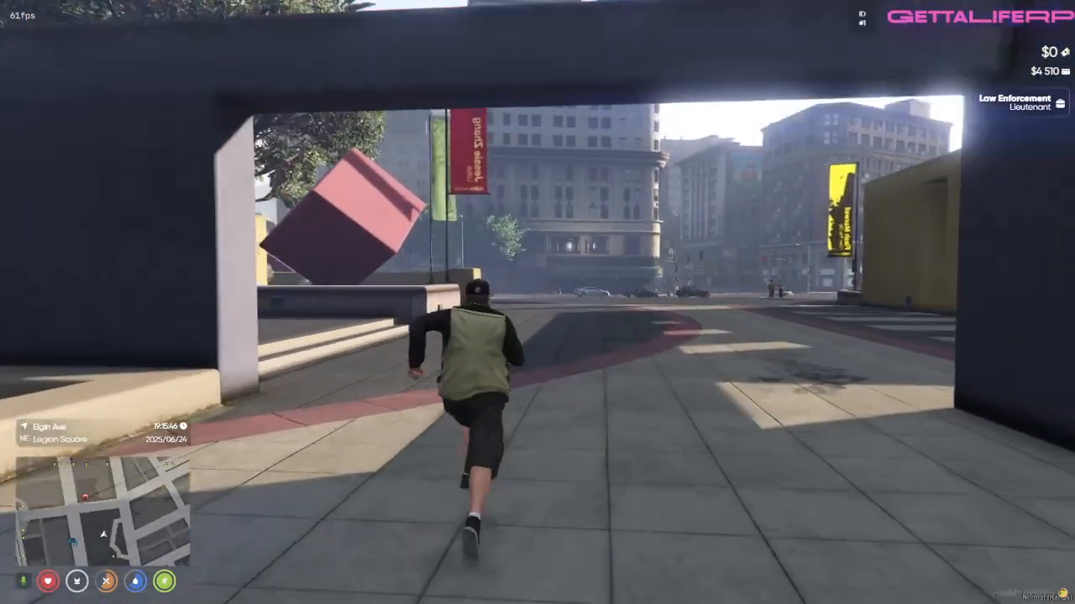
key("w")
key("space")
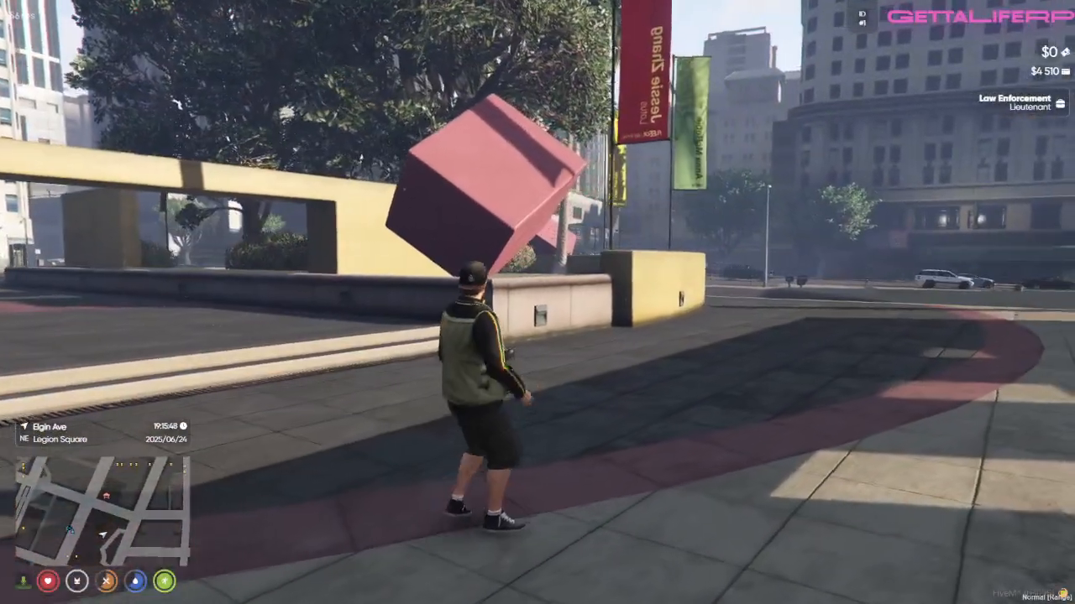
Step: Examine the items in the character's inventory, including the phone and the ID cards, and close the inventory
key("Tab")
mouse_move(482, 242)
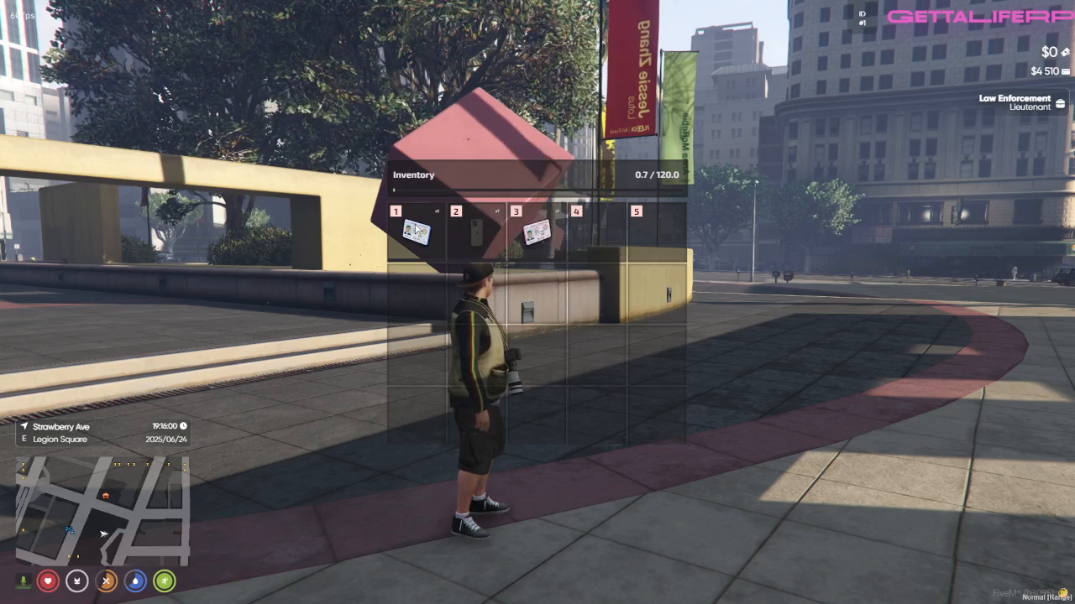
mouse_move(417, 229)
mouse_move(538, 232)
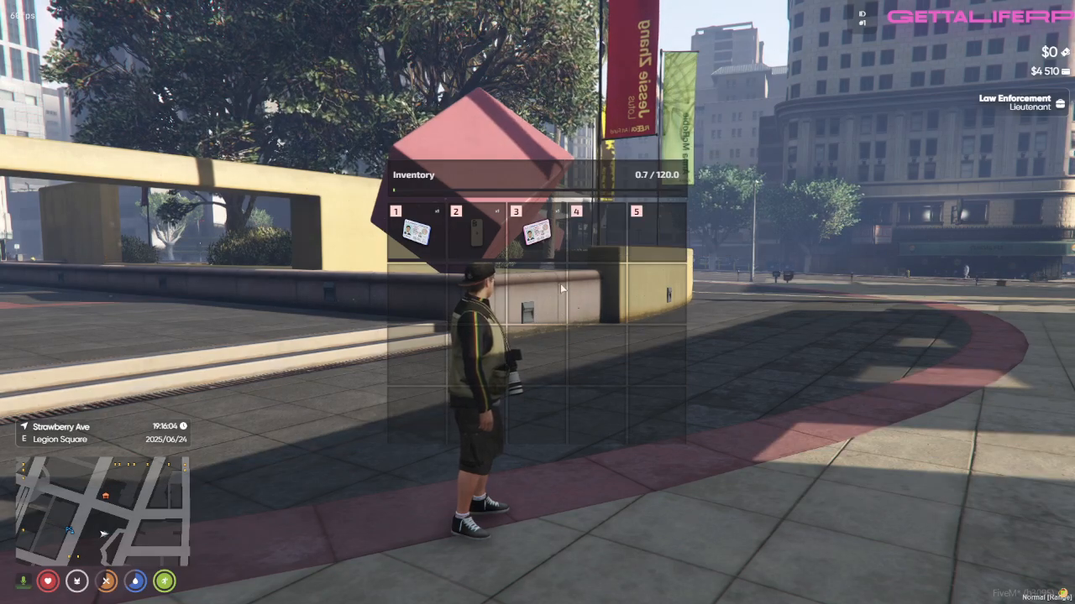
key("Escape")
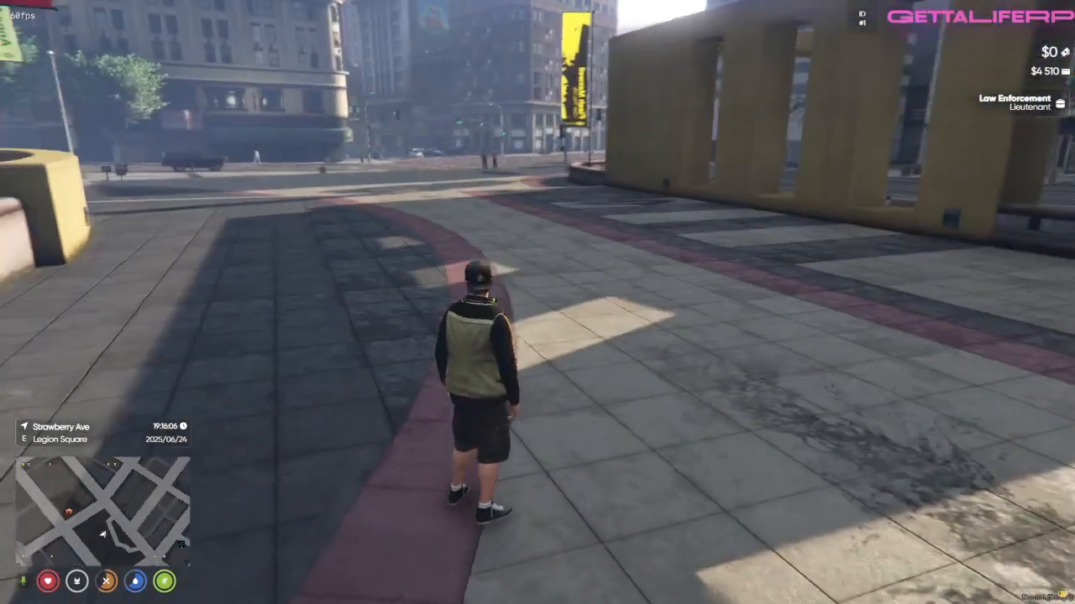
key("w")
key("shift")
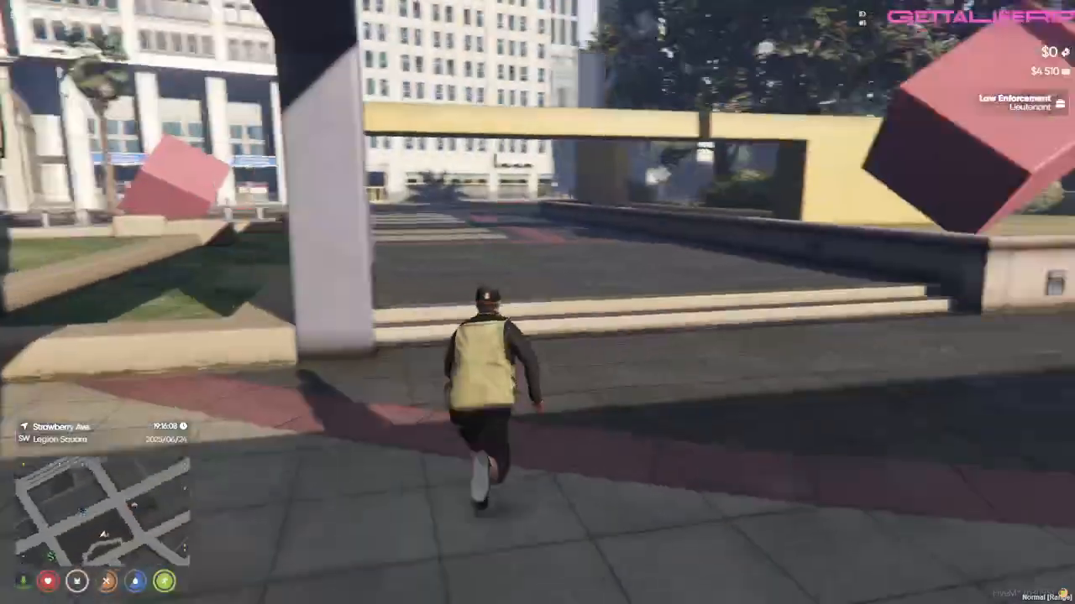
key("space")
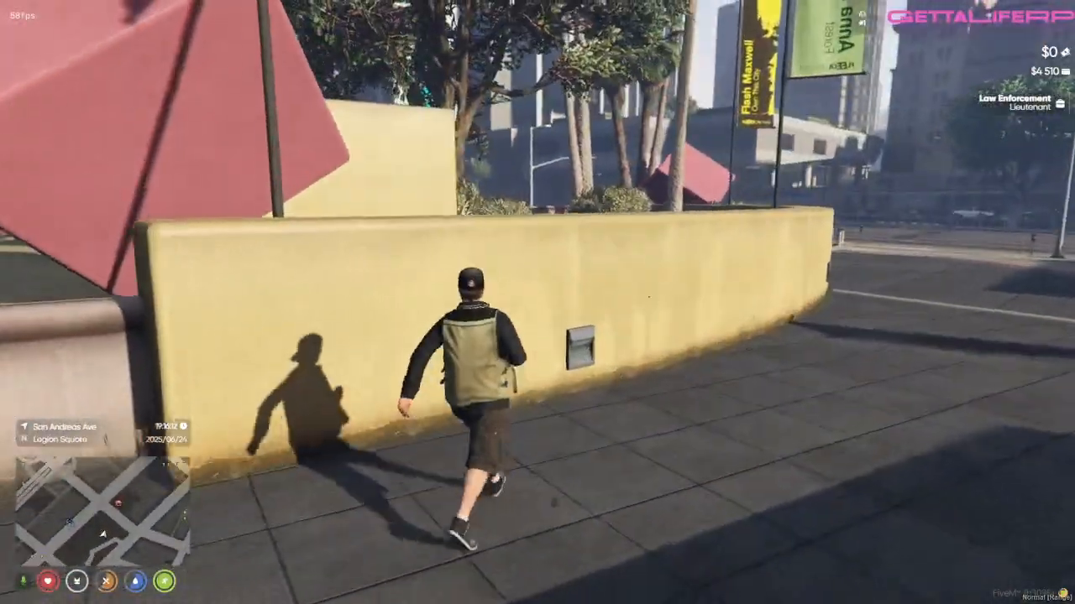
key("space")
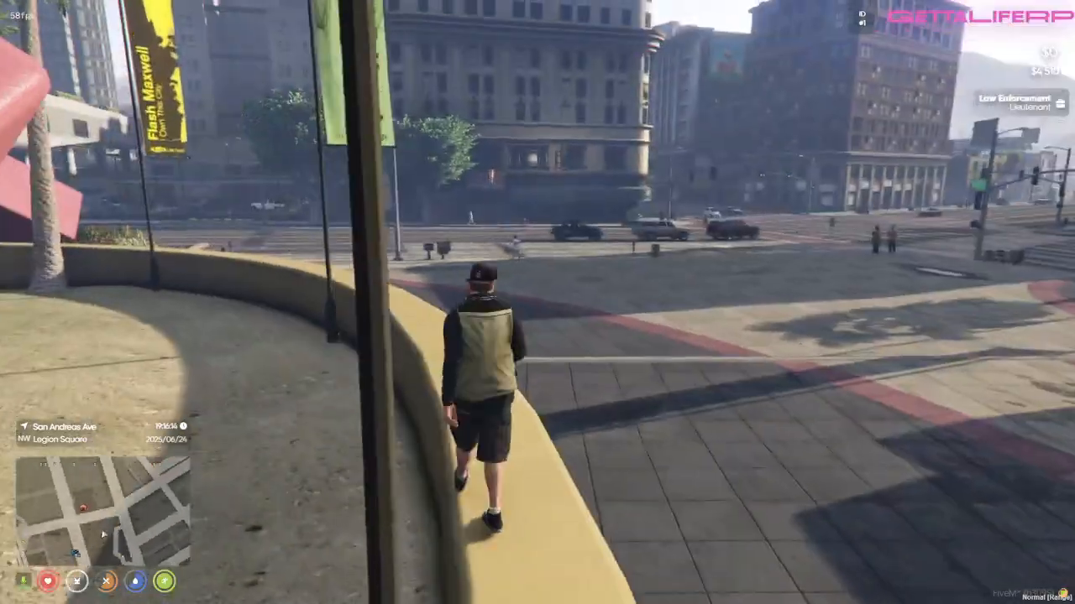
key("shift")
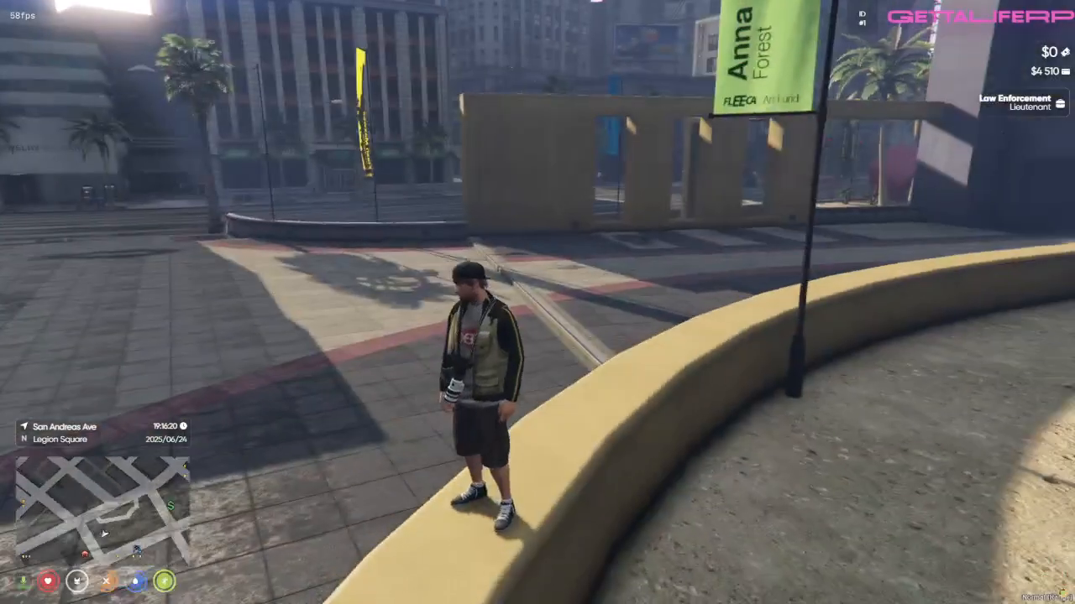
key("w")
key("w")
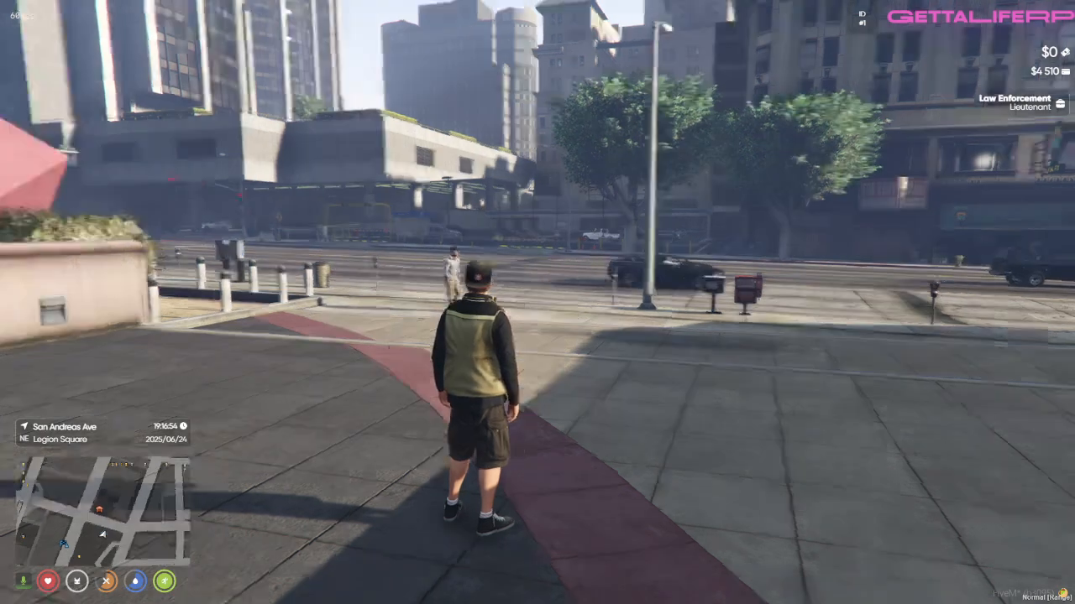
key("w")
key("d")
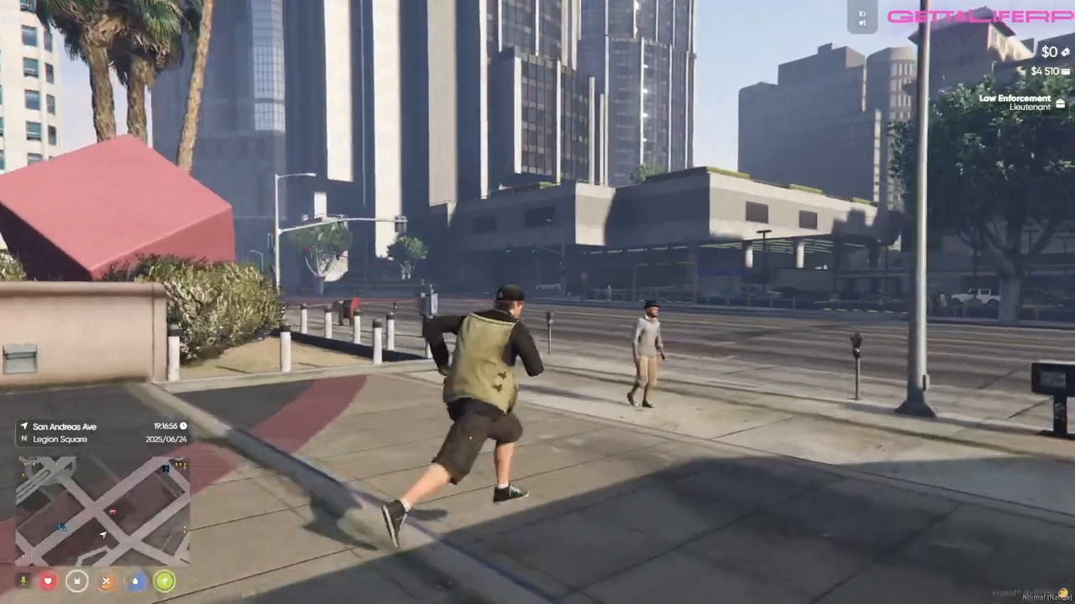